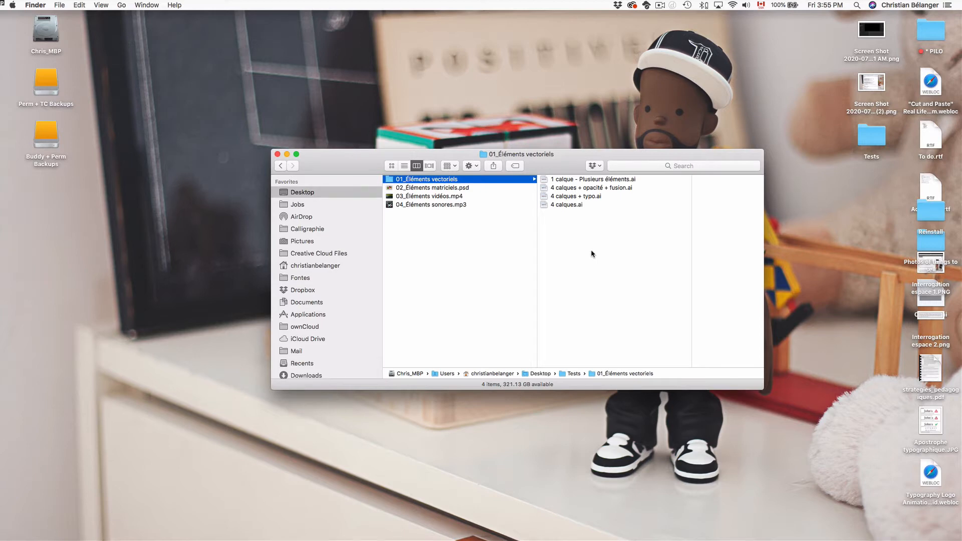
Preview the Photoshop, video and sound files in the Tests folder and show its full contents.
click(477, 187)
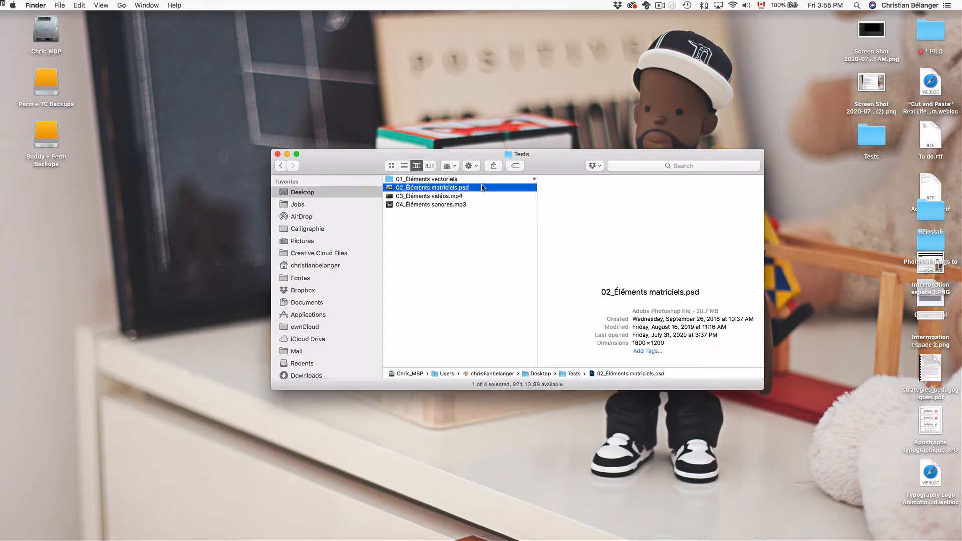
click(475, 198)
click(479, 206)
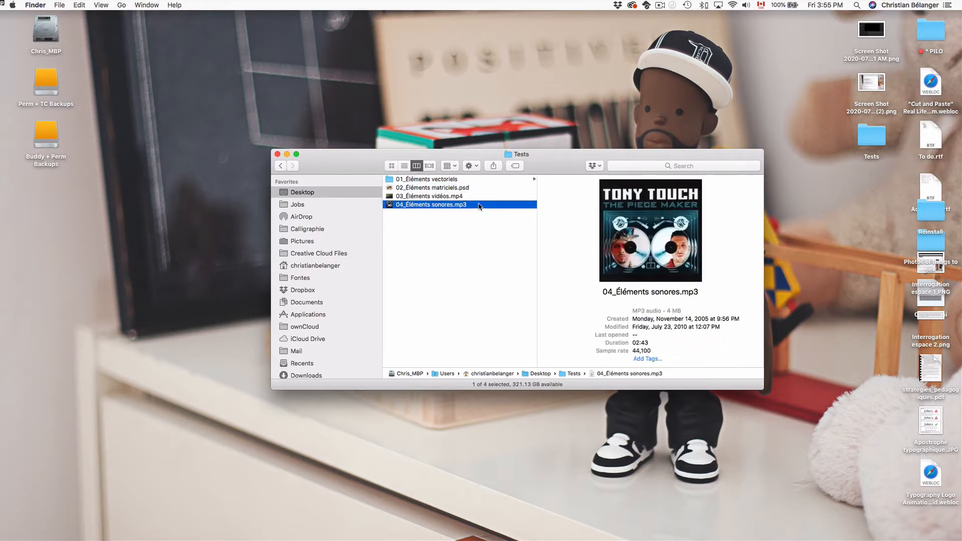
key(Left)
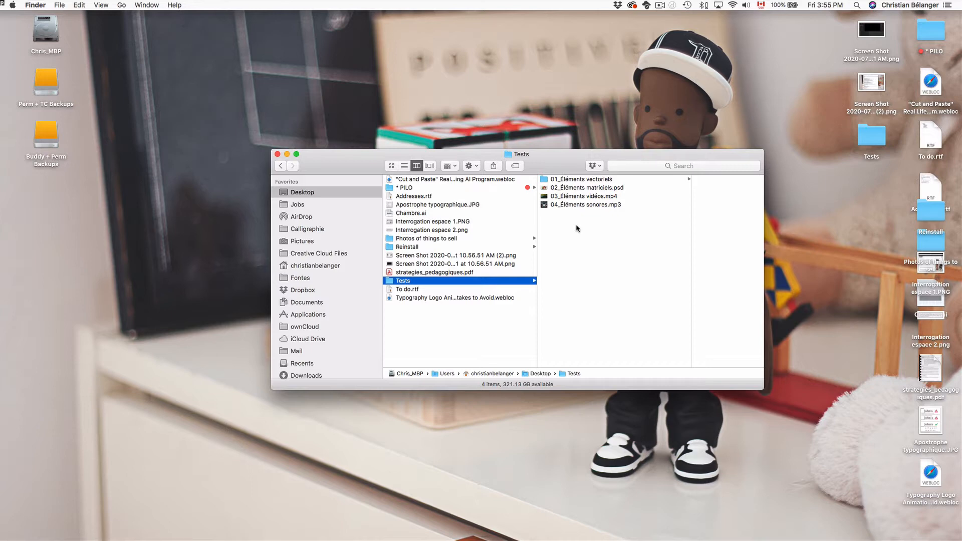
Open "1 calque - Plusieurs éléments.ai" from the 01_Éléments vectoriels folder in Illustrator and show the whole artboard.
click(626, 180)
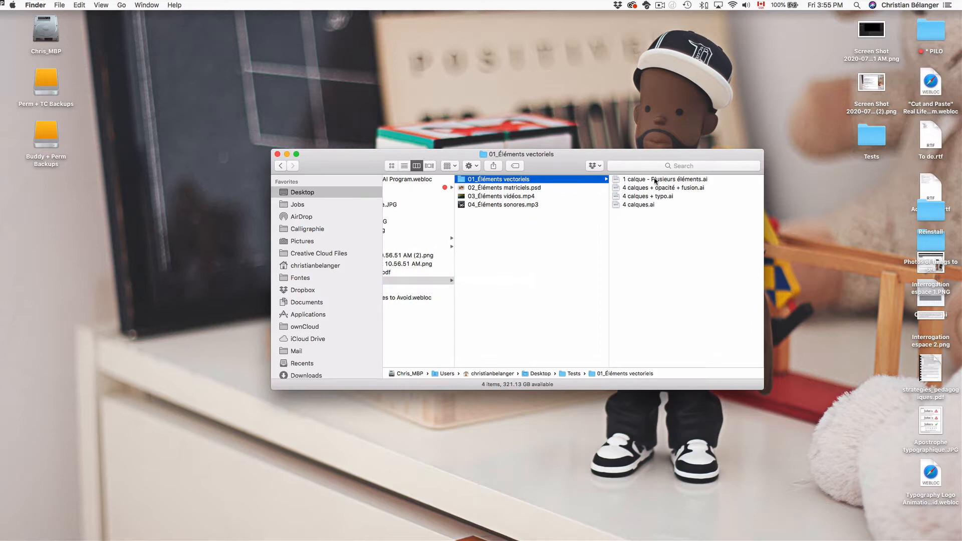
click(696, 180)
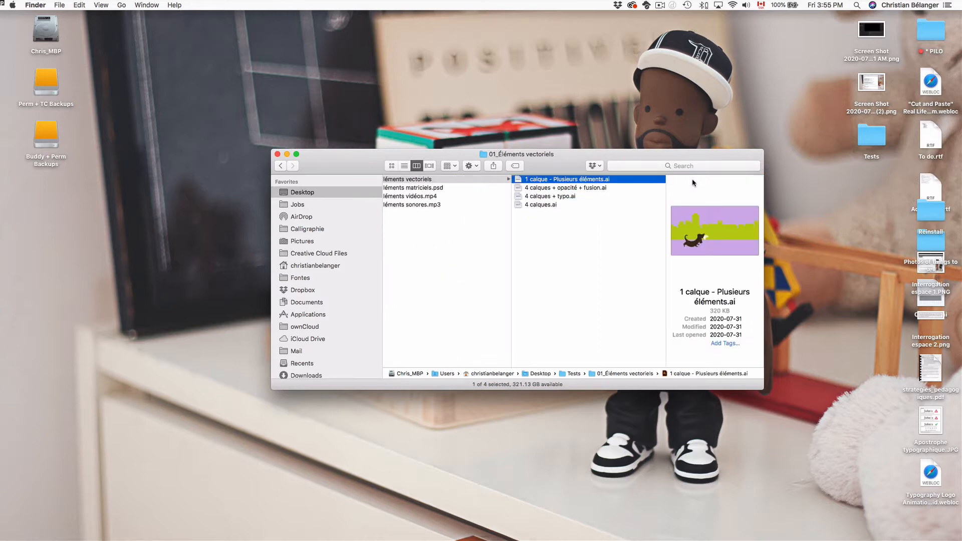
key(super+o)
key(super+0)
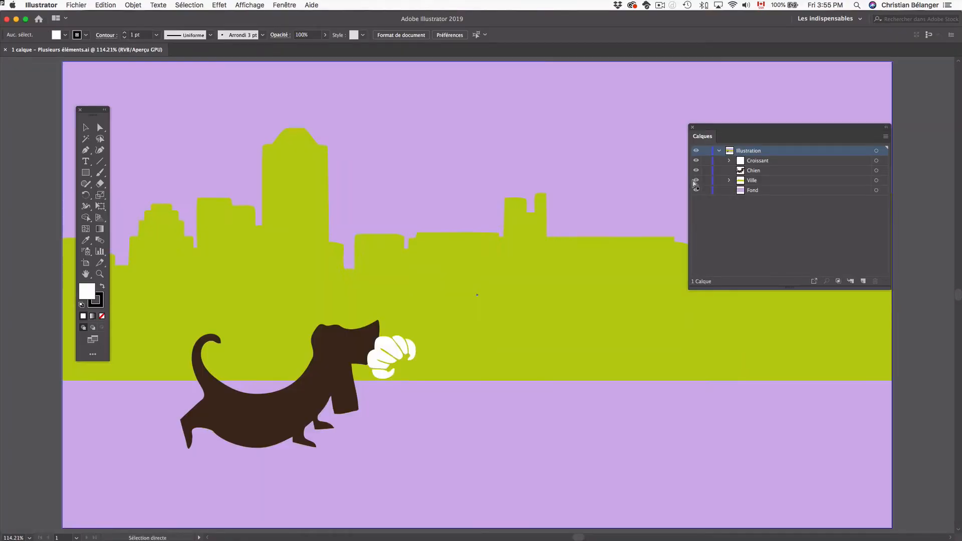
key(super+minus)
key(super+minus)
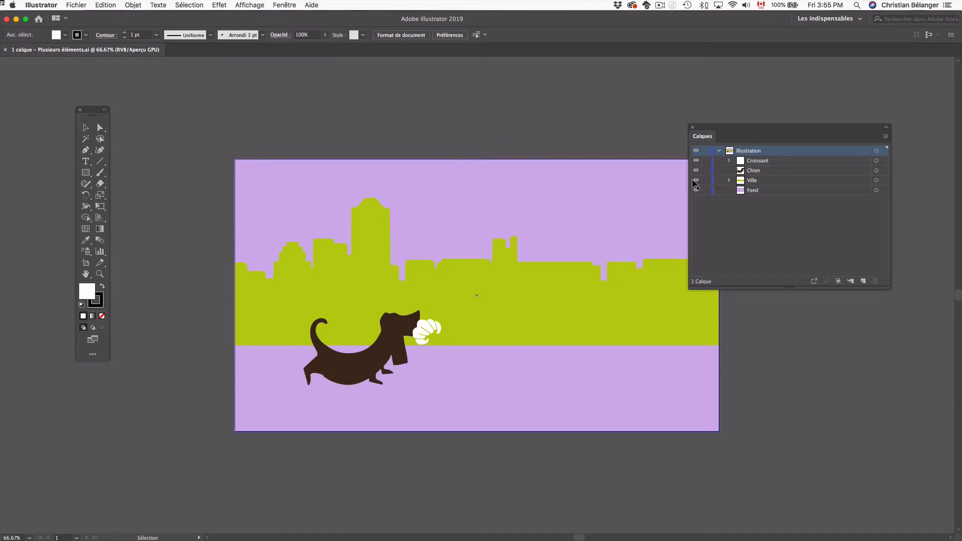
Examine the Illustration layer by collapsing it, toggling its visibility and expanding its sublayers again.
click(719, 151)
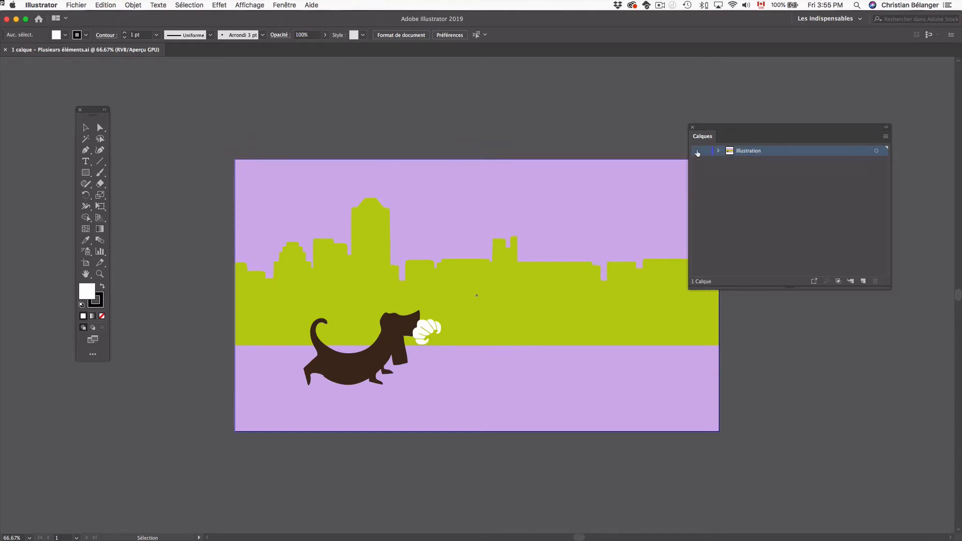
super+click(697, 151)
super+click(697, 152)
click(720, 151)
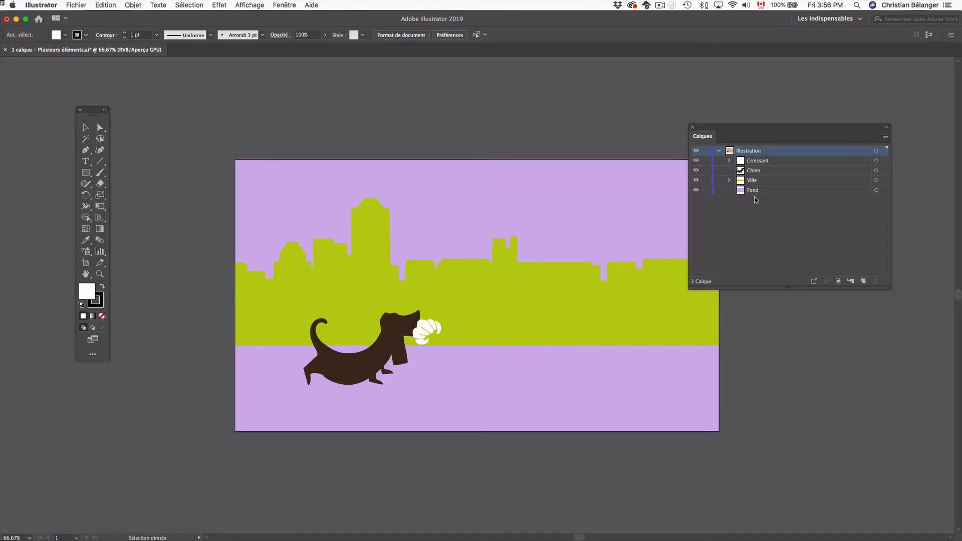
Close the Illustrator document and switch to After Effects.
key(super+w)
click(482, 299)
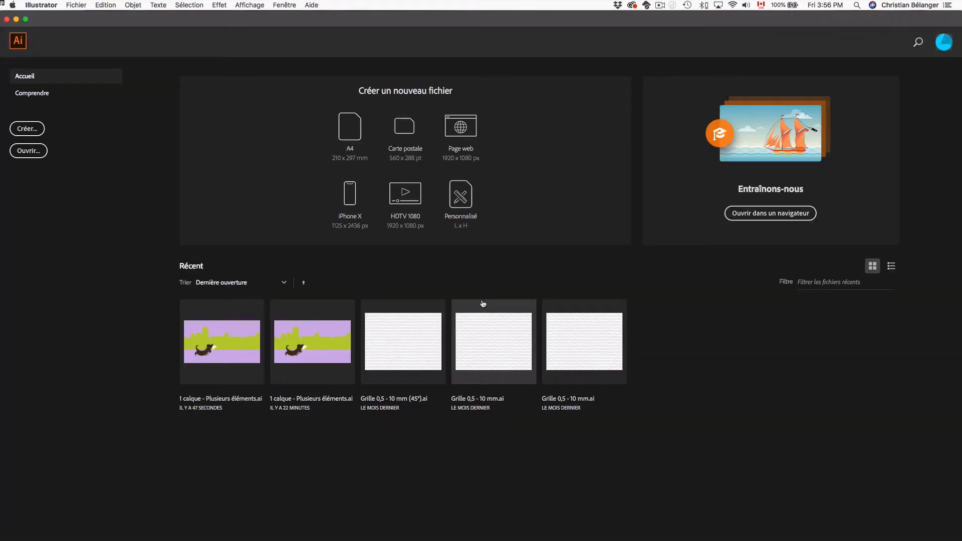
key(super+Tab)
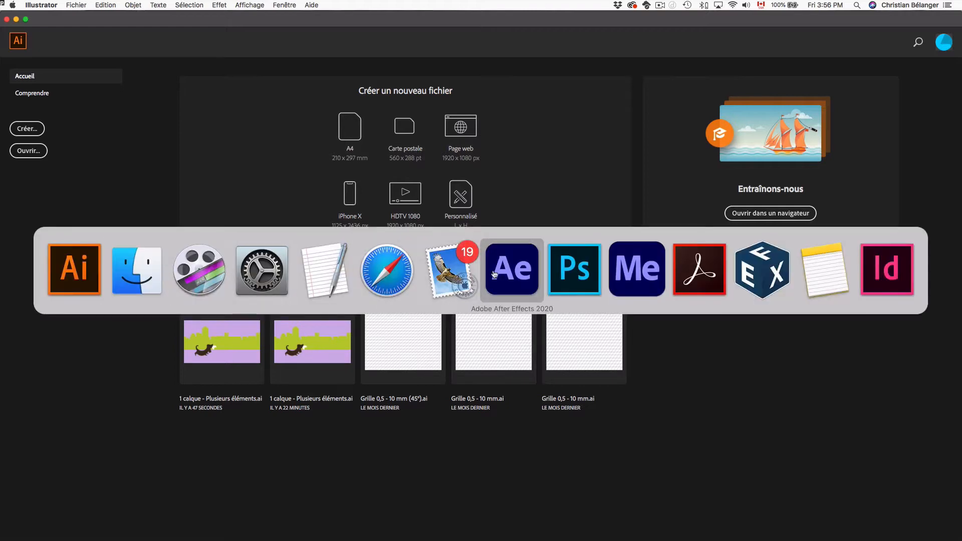
click(494, 274)
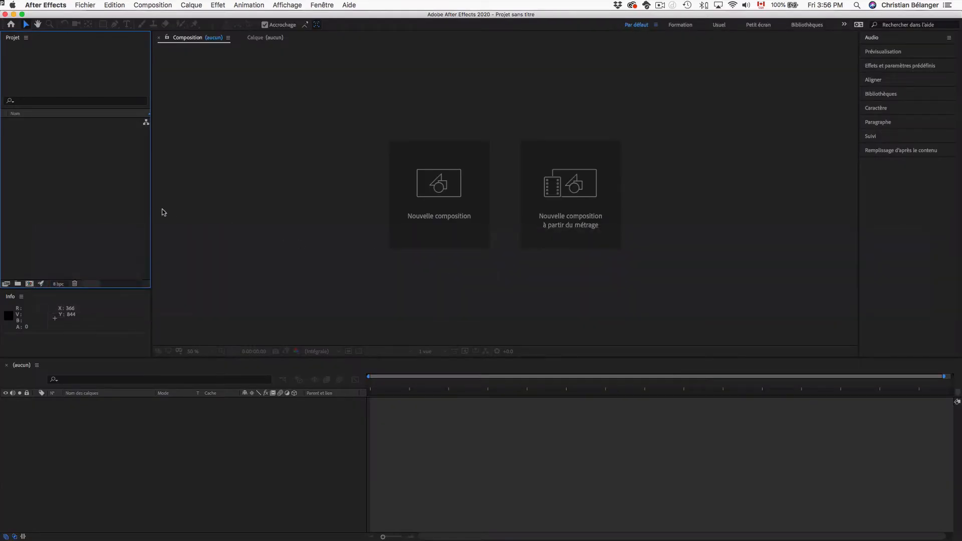
Open "1 calque - Plusieurs éléments.ai" from Desktop > Tests > 01_Éléments vectoriels for import as Métrage.
double_click(75, 163)
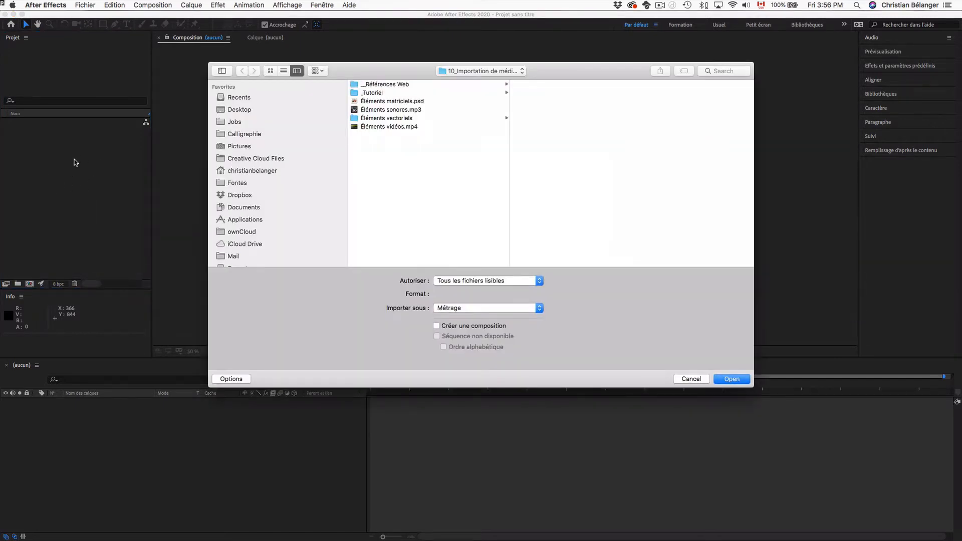
click(245, 109)
click(389, 186)
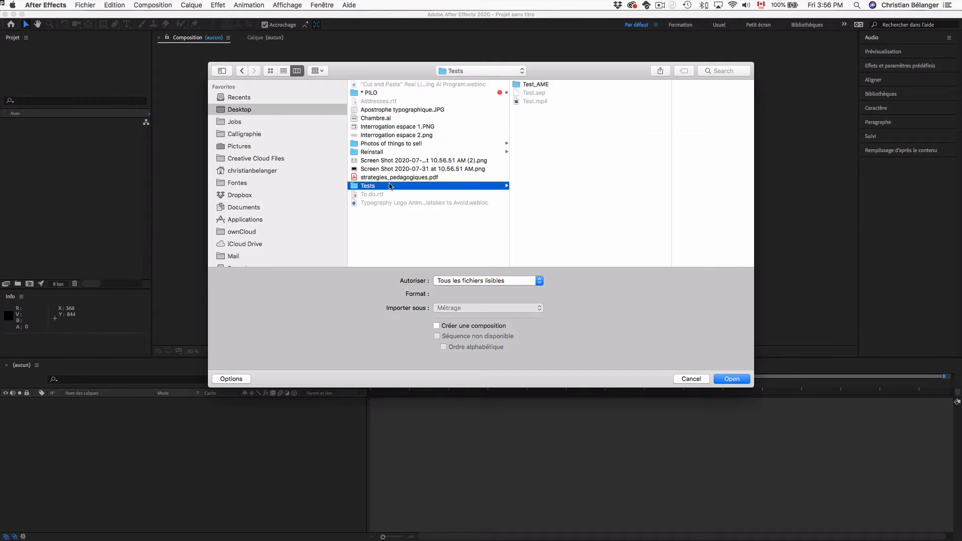
click(553, 84)
click(635, 87)
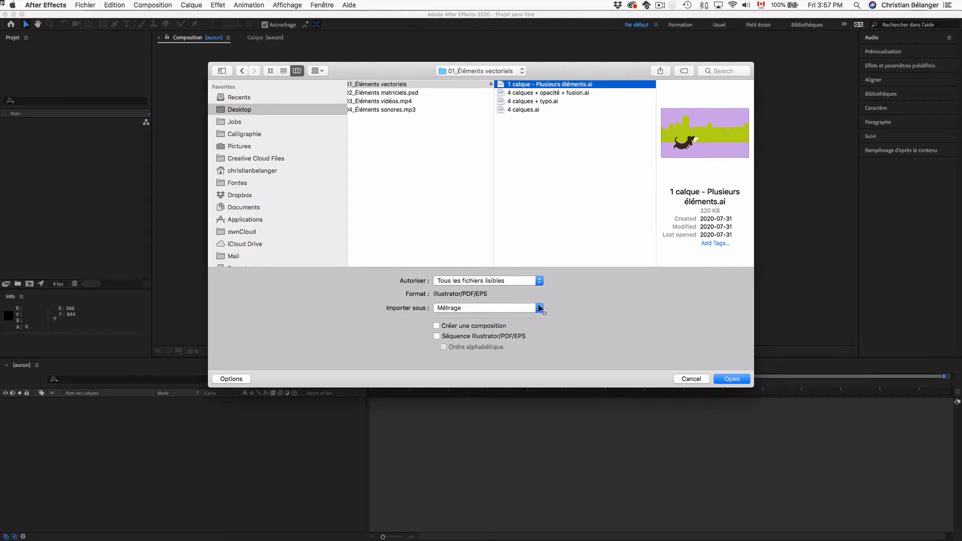
click(540, 308)
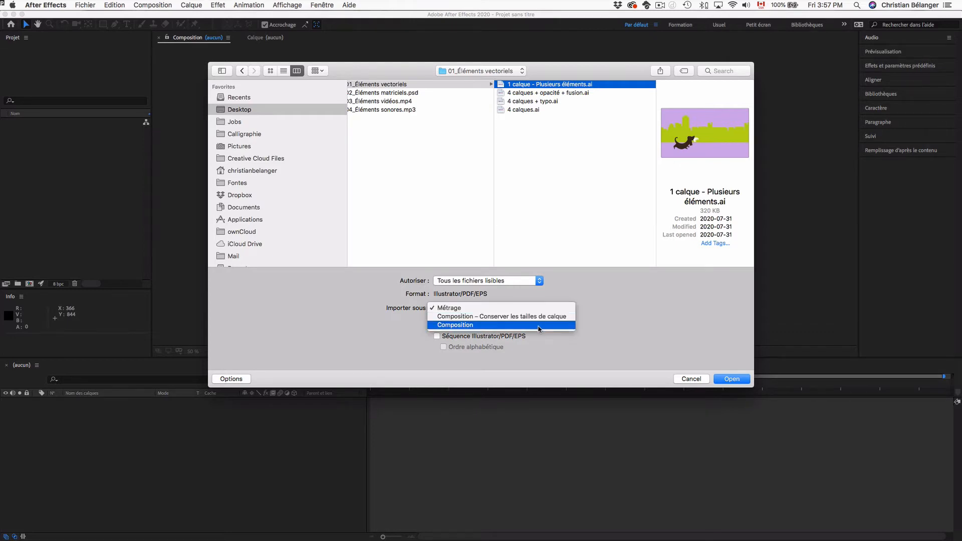
click(393, 309)
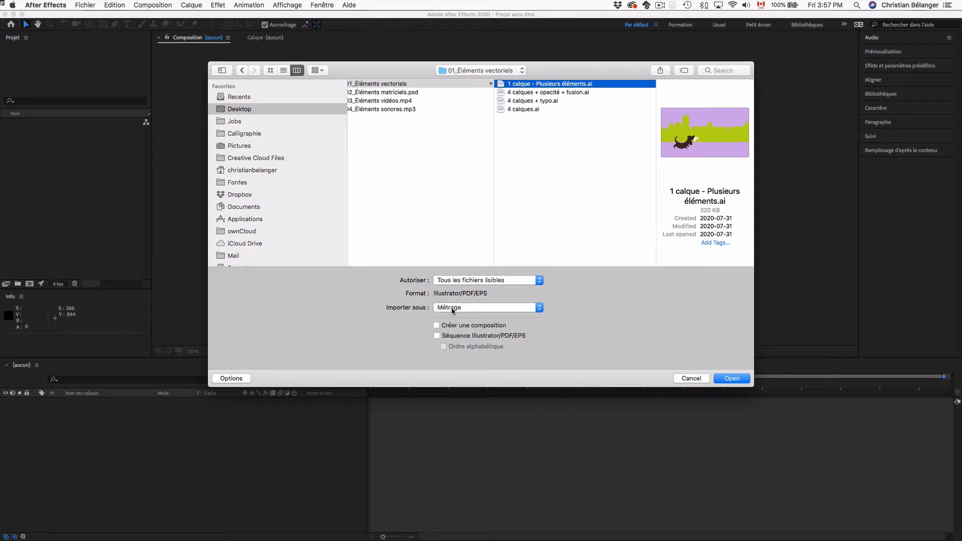
click(733, 379)
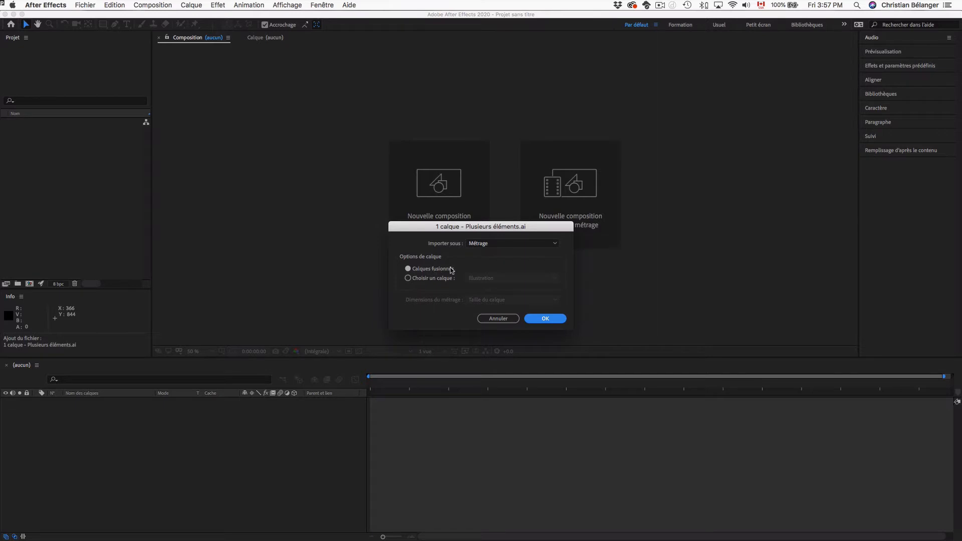
Import only the Illustration layer as footage at layer size (Taille du calque), after comparing it with the merged-layers option.
click(408, 278)
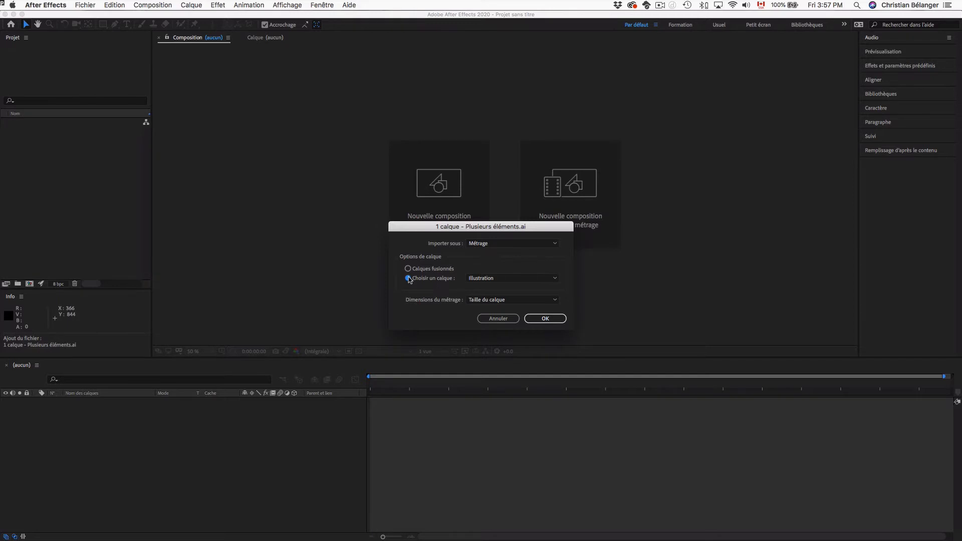
click(522, 279)
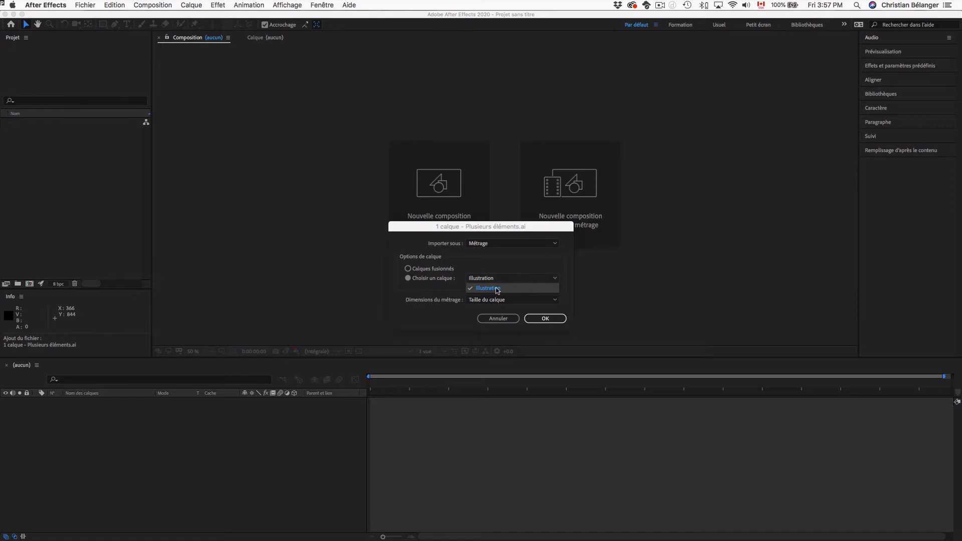
click(439, 289)
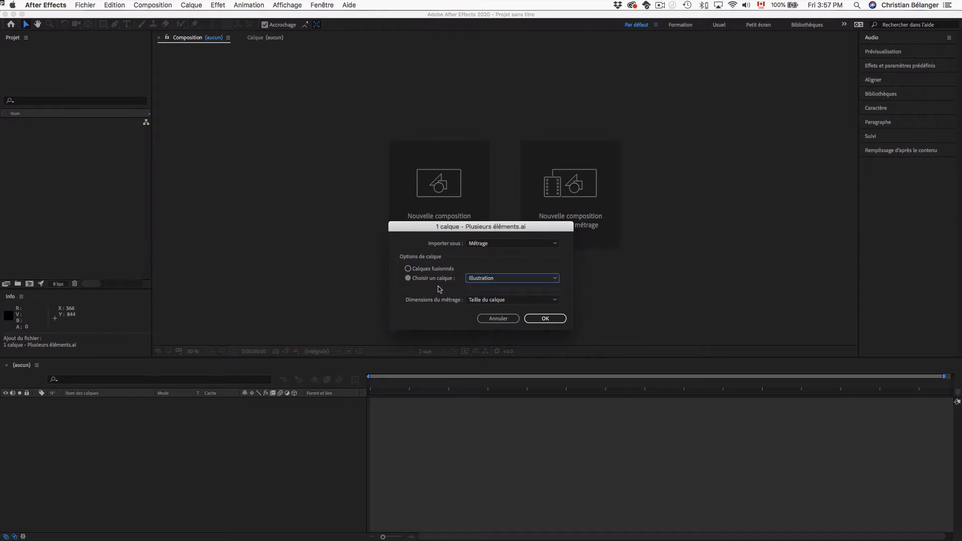
click(443, 270)
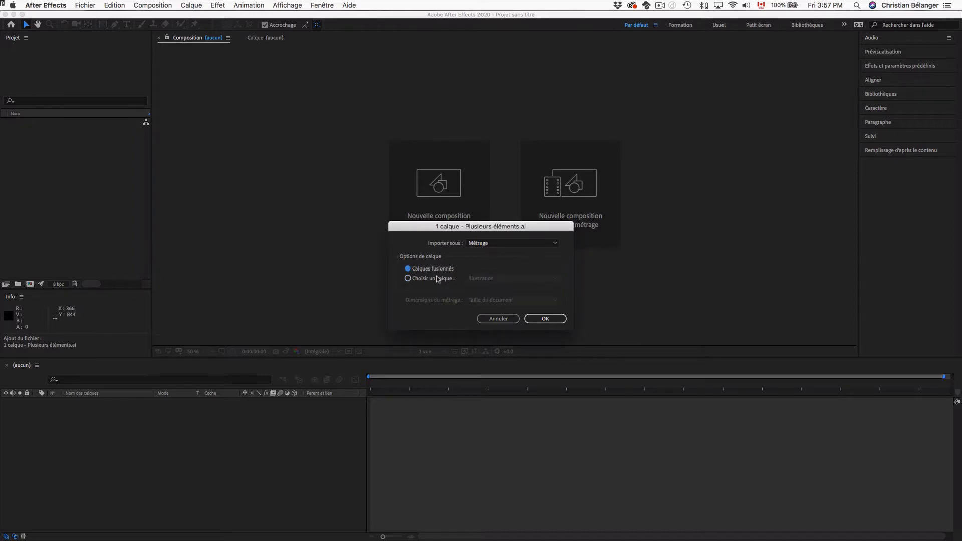
click(446, 279)
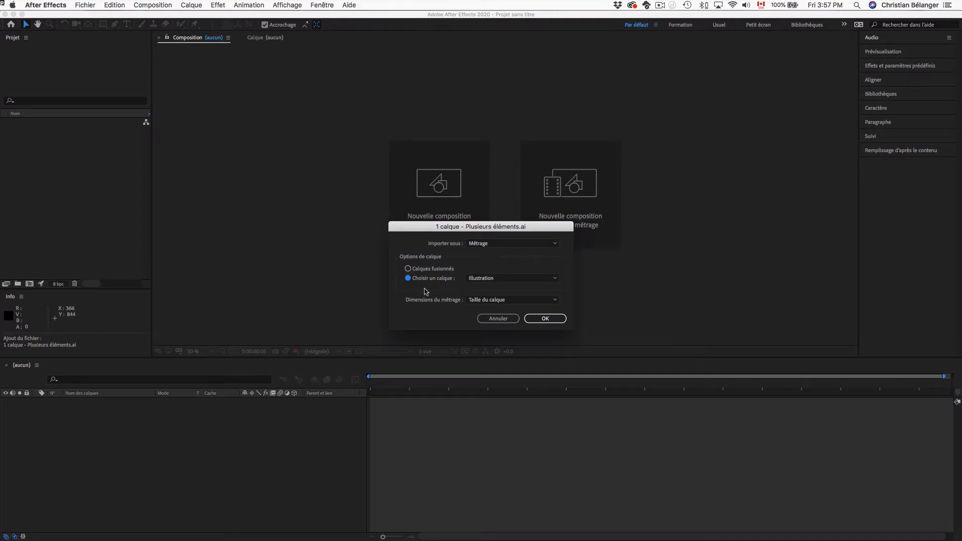
click(562, 321)
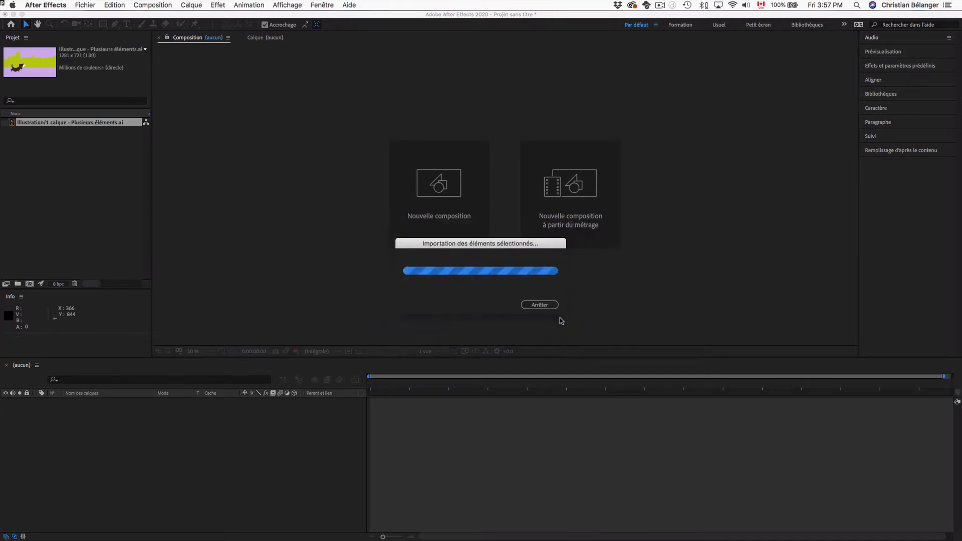
View the imported Illustration footage in the footage viewer, then deselect it in the project.
click(49, 148)
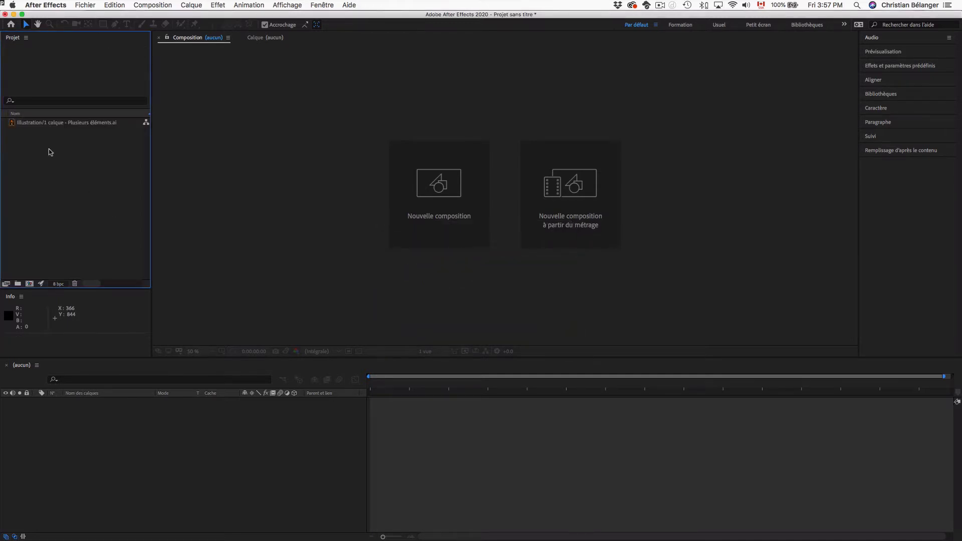
click(37, 125)
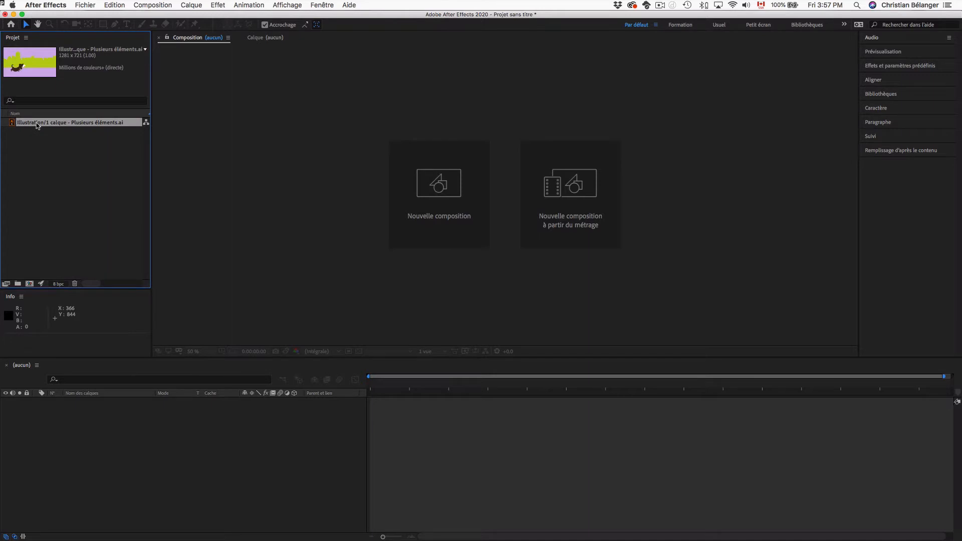
double_click(37, 125)
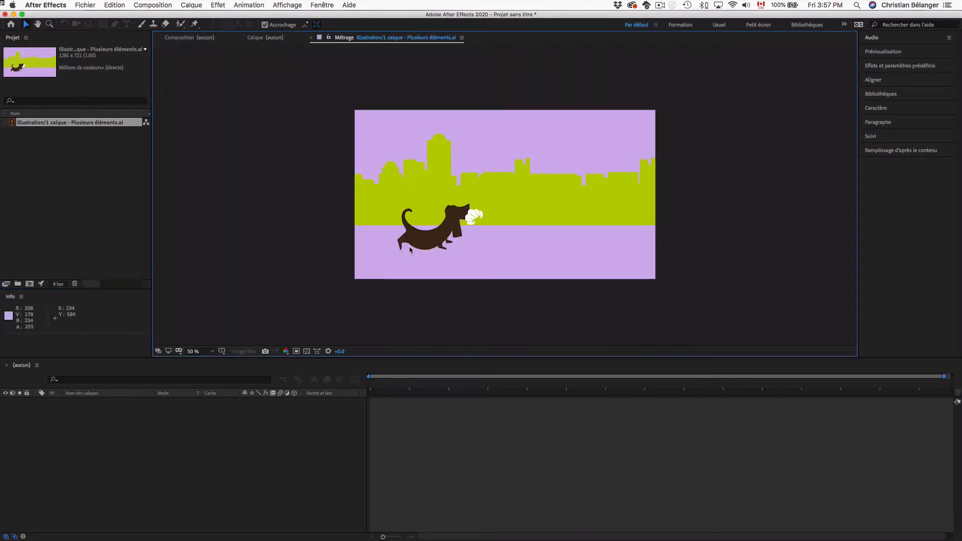
click(50, 145)
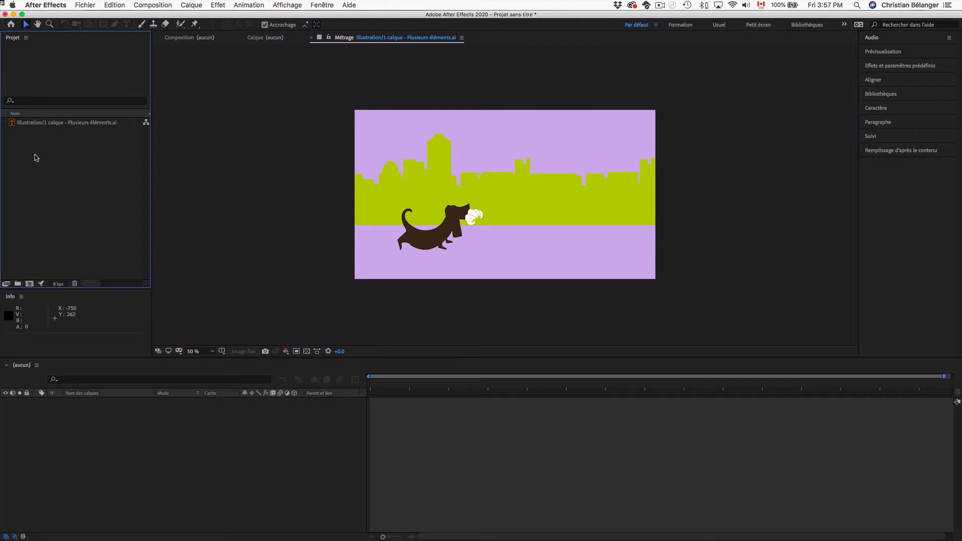
Create a composition with the HDTV 1080 24 preset and add the imported Illustration footage to its timeline.
right_click(69, 151)
click(77, 156)
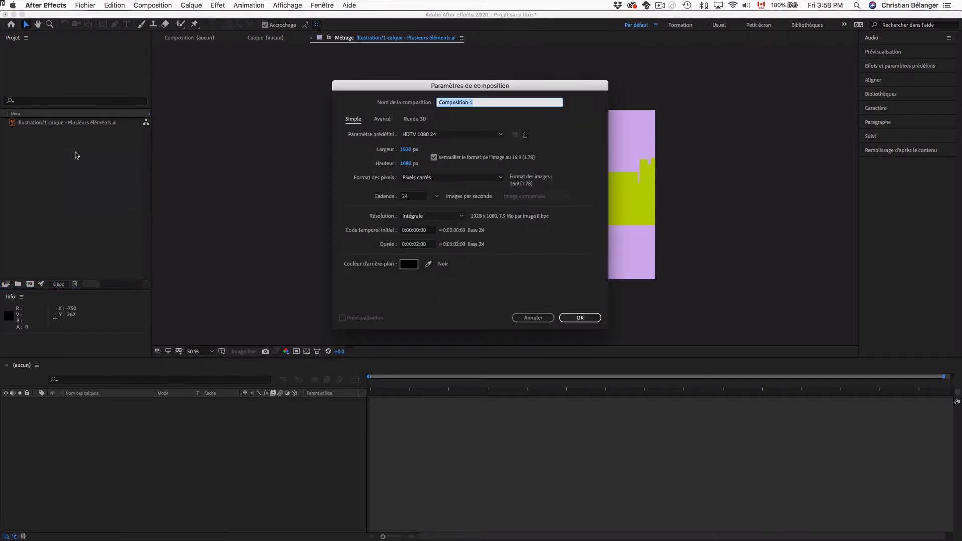
click(589, 317)
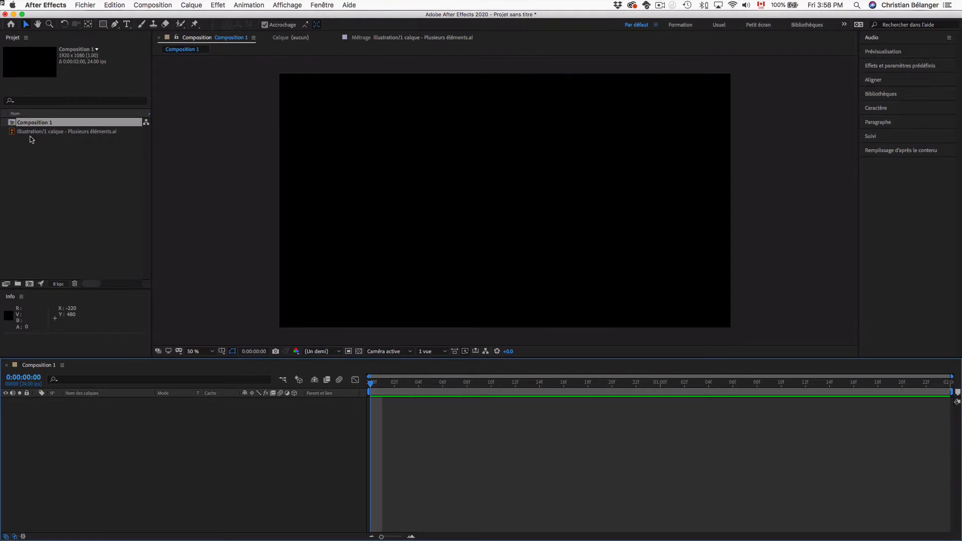
click(35, 132)
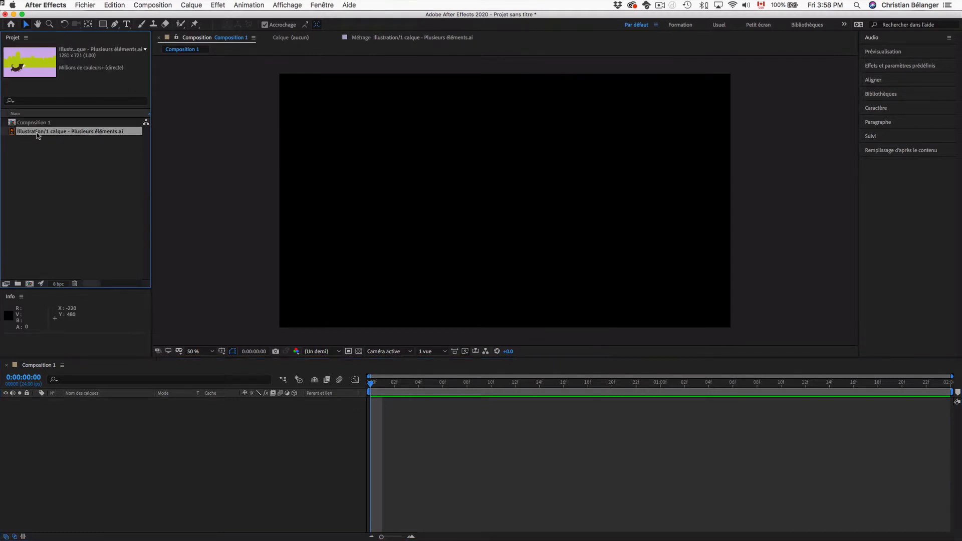
drag(37, 132, 204, 480)
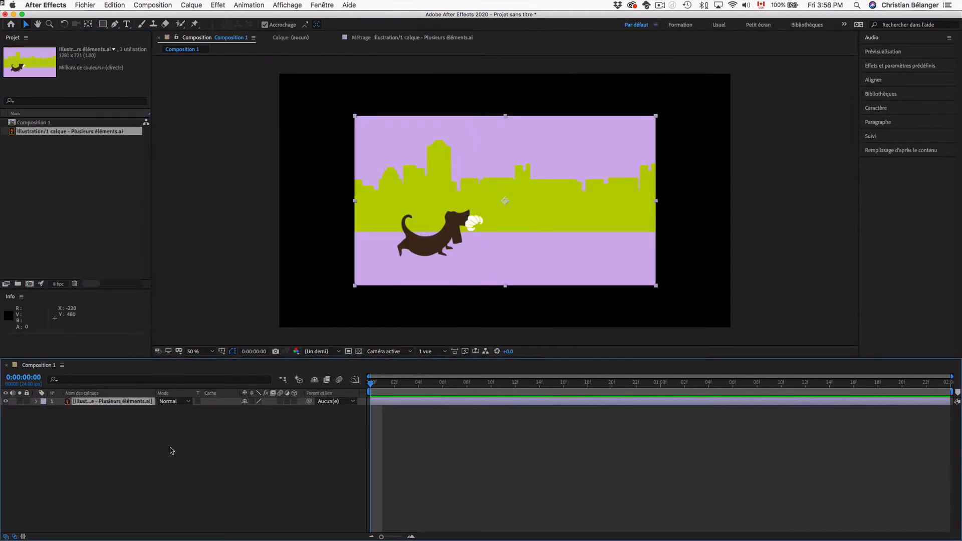
Try moving the illustration layer down and left in the composition, then undo the move and deselect the project footage.
drag(534, 241, 462, 260)
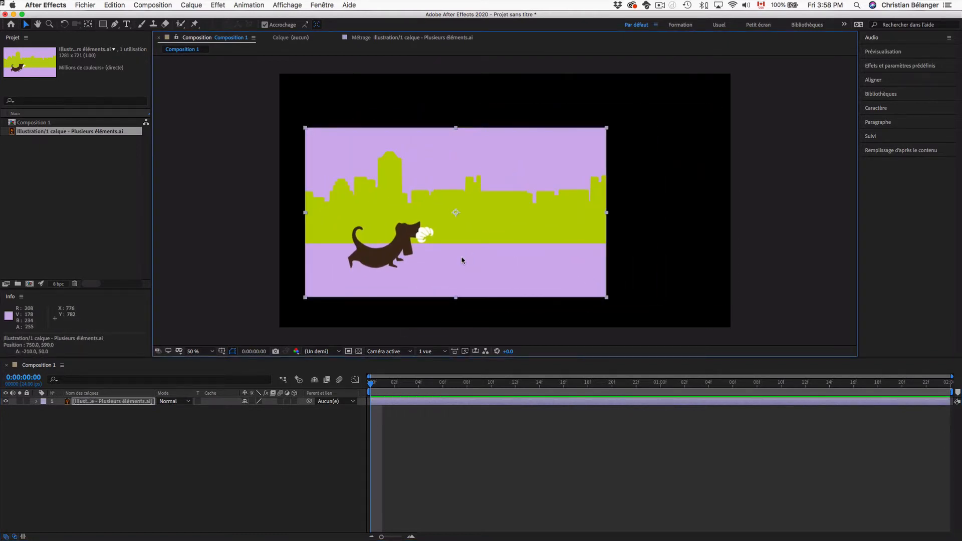
key(super+z)
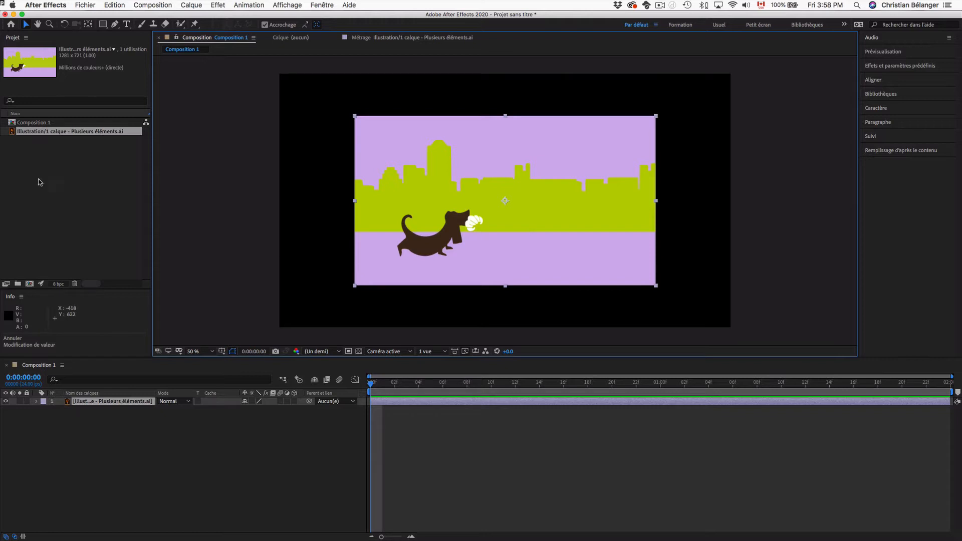
click(68, 188)
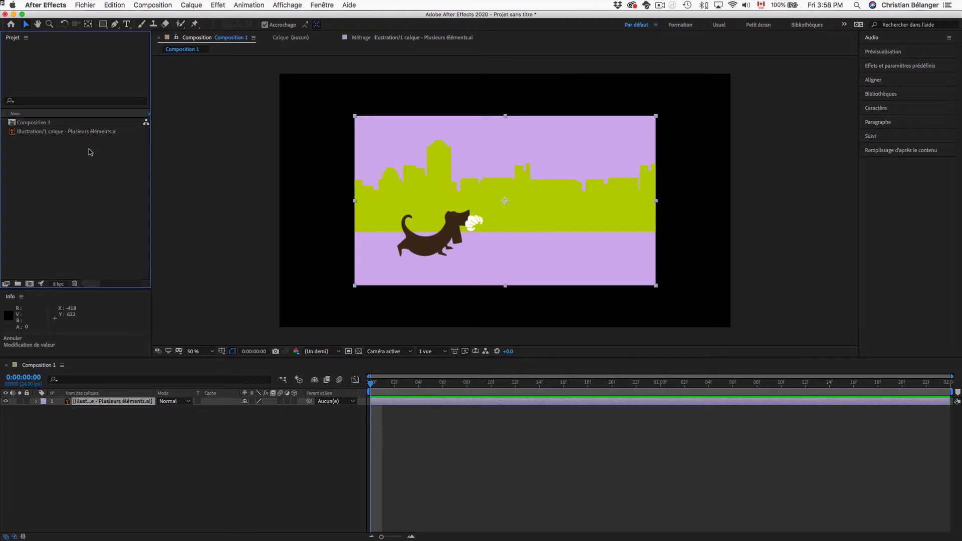
Delete Composition 1 and the Illustration footage from the project.
key(super+a)
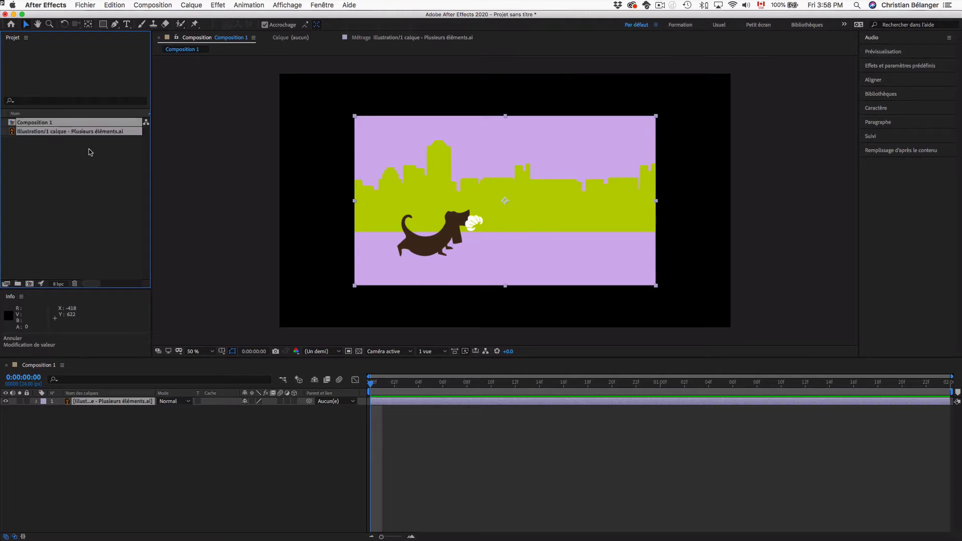
key(Delete)
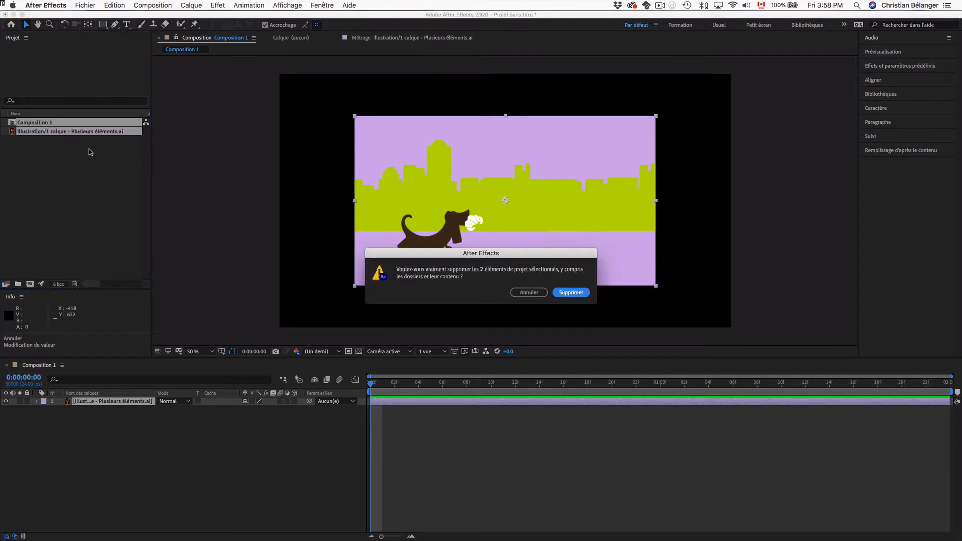
key(Return)
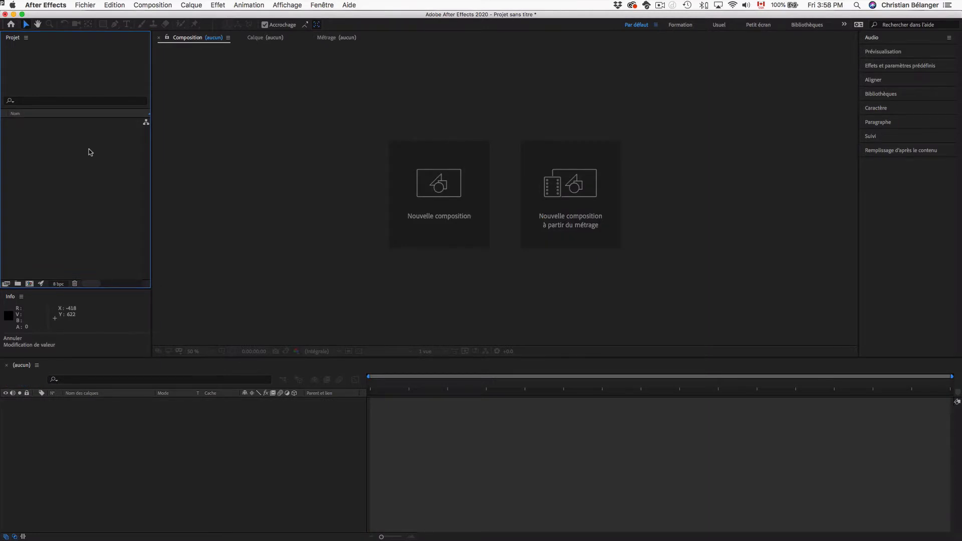
Import 1 calque - Plusieurs éléments.ai as Composition – Conserver les tailles de calque.
double_click(79, 148)
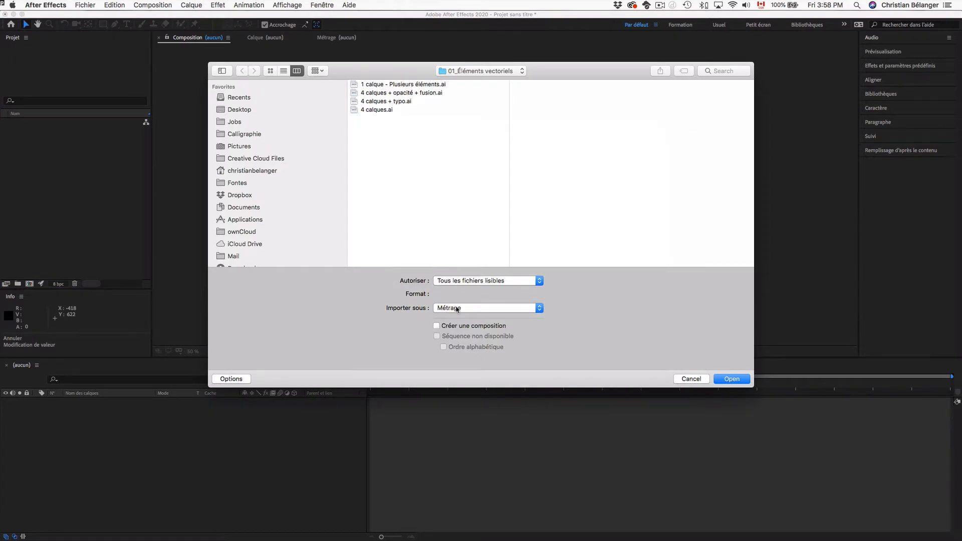
click(517, 310)
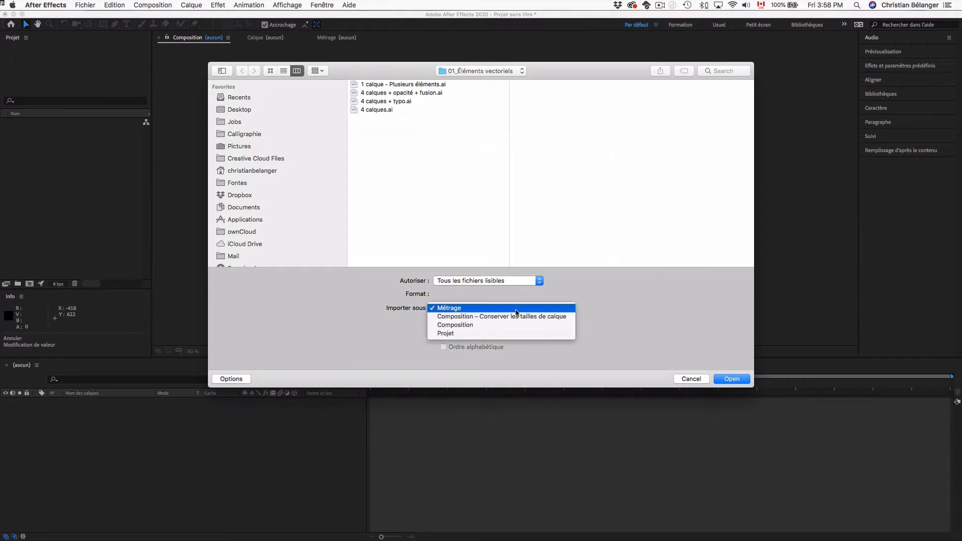
click(349, 272)
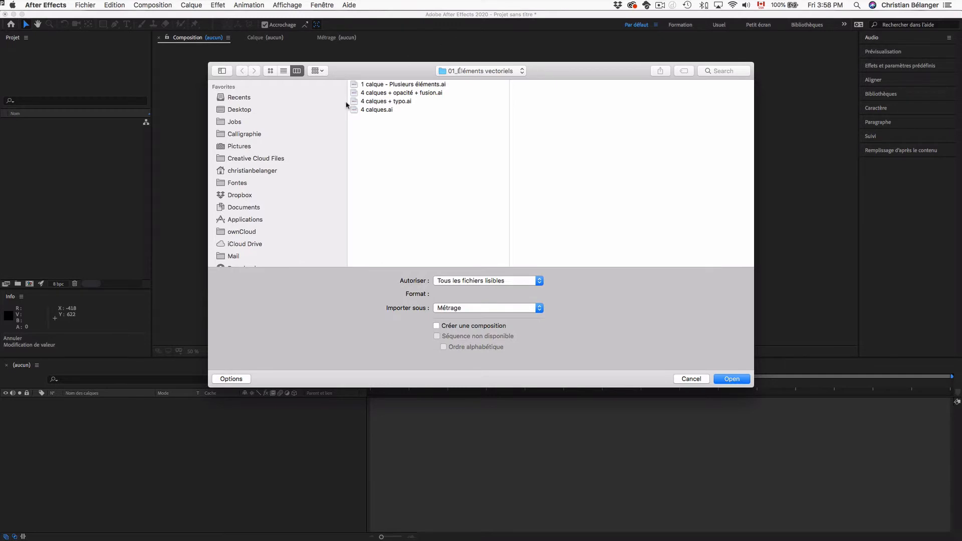
click(428, 85)
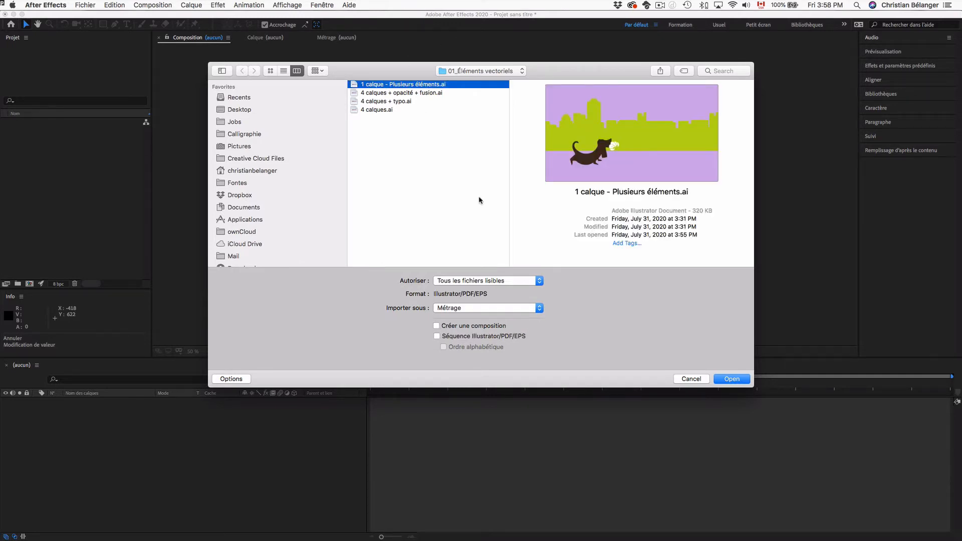
click(496, 308)
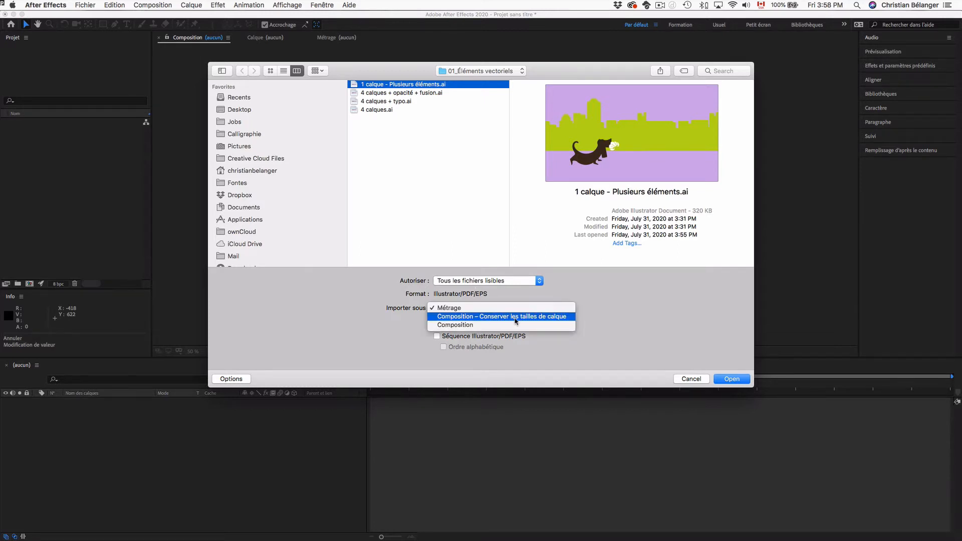
click(562, 321)
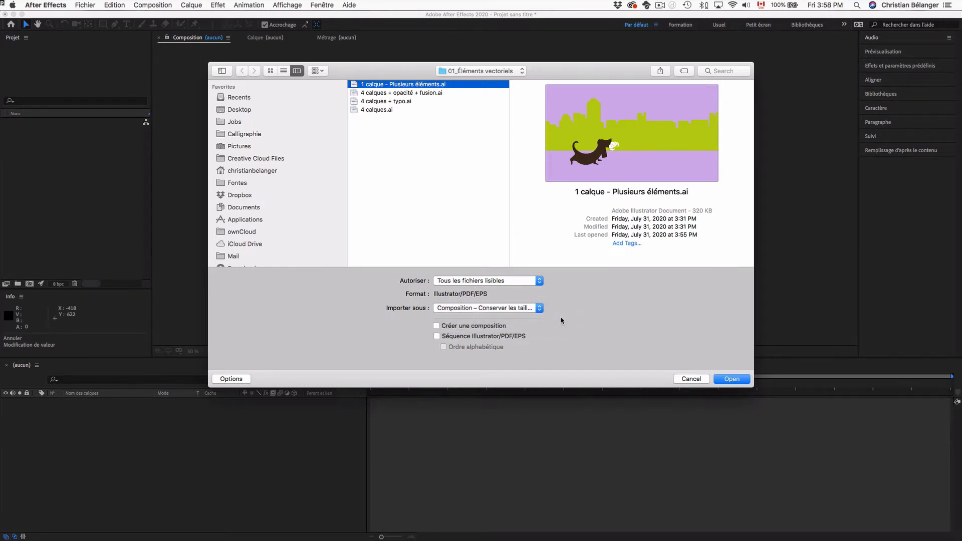
click(733, 380)
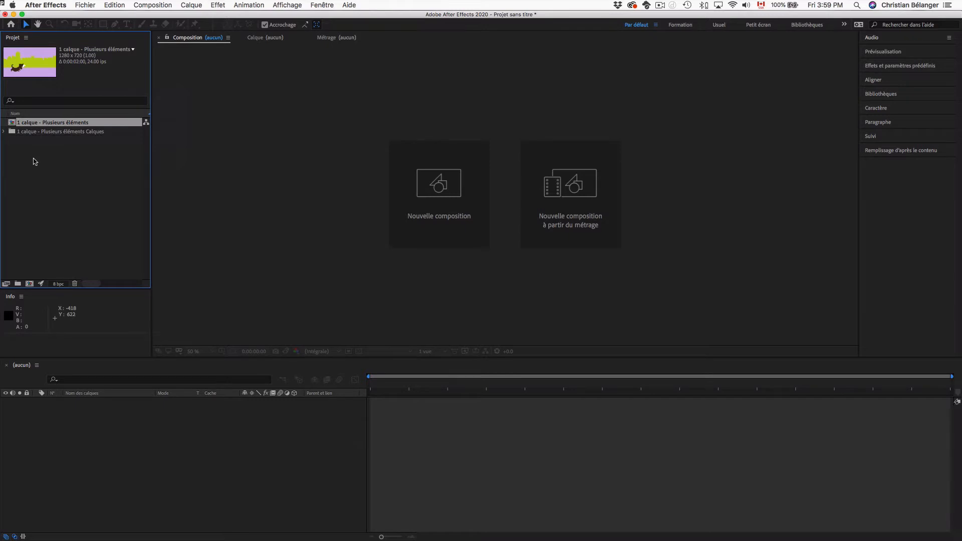
Open the imported composition, try moving its Illustration layer about 262 px right and 94 px down, and undo the move.
double_click(74, 125)
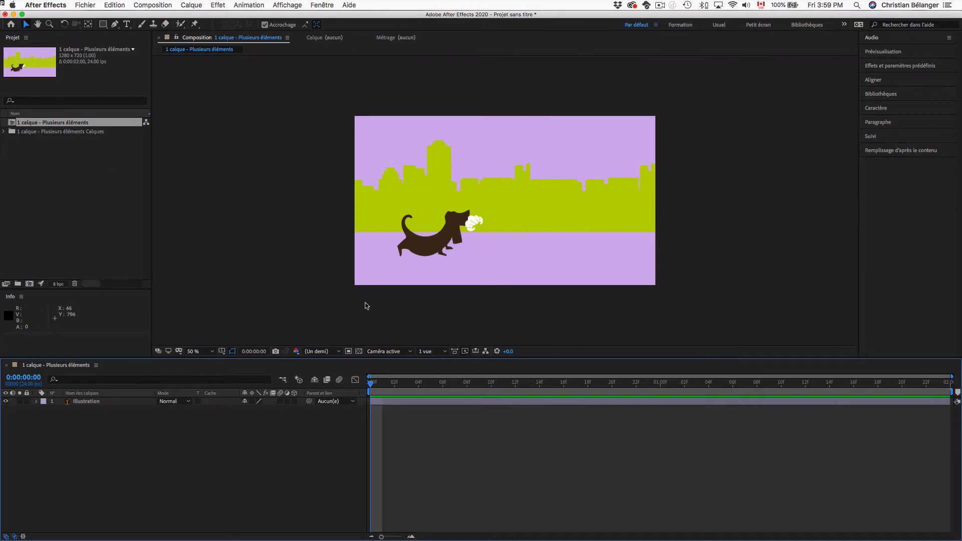
drag(429, 253, 491, 275)
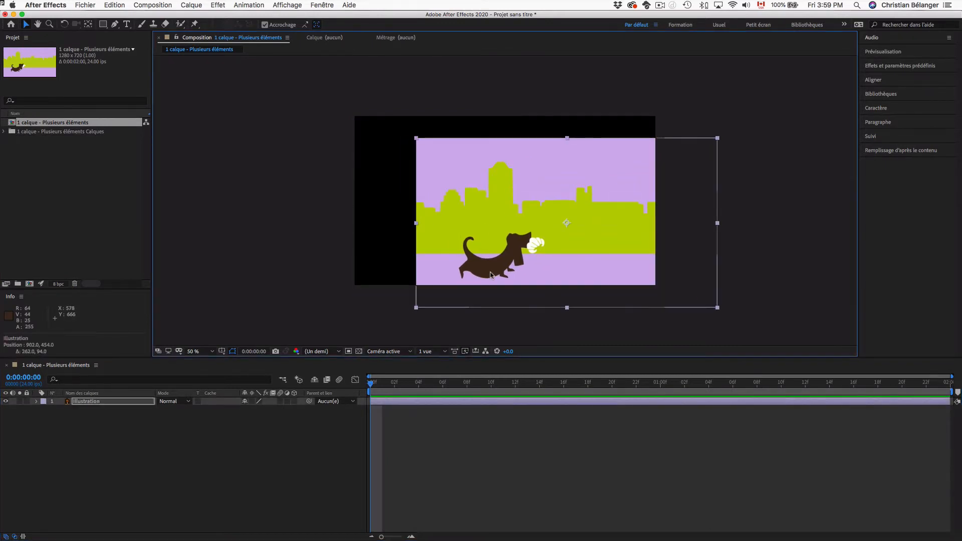
key(super+z)
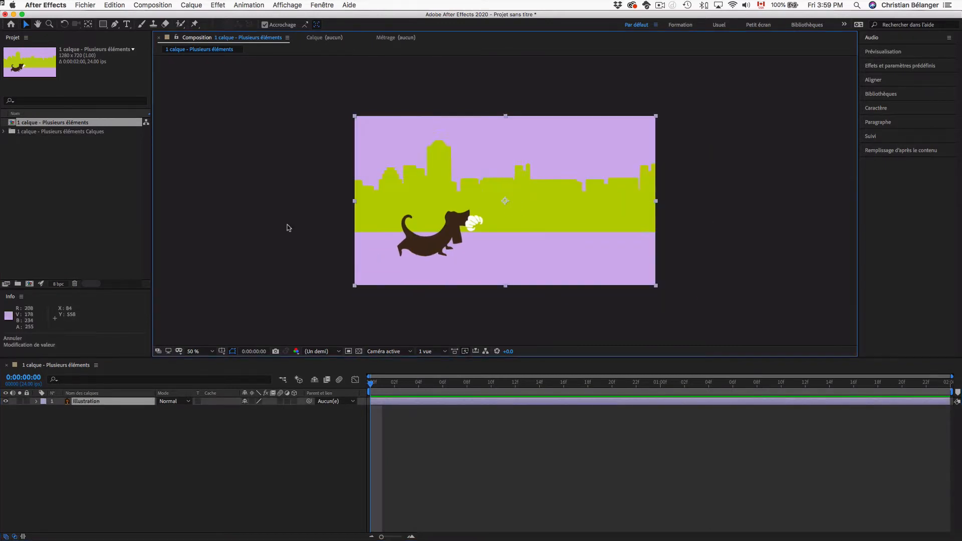
Expand the 1 calque - Plusieurs éléments Calques folder and check the size of the Illustration footage inside it.
click(4, 132)
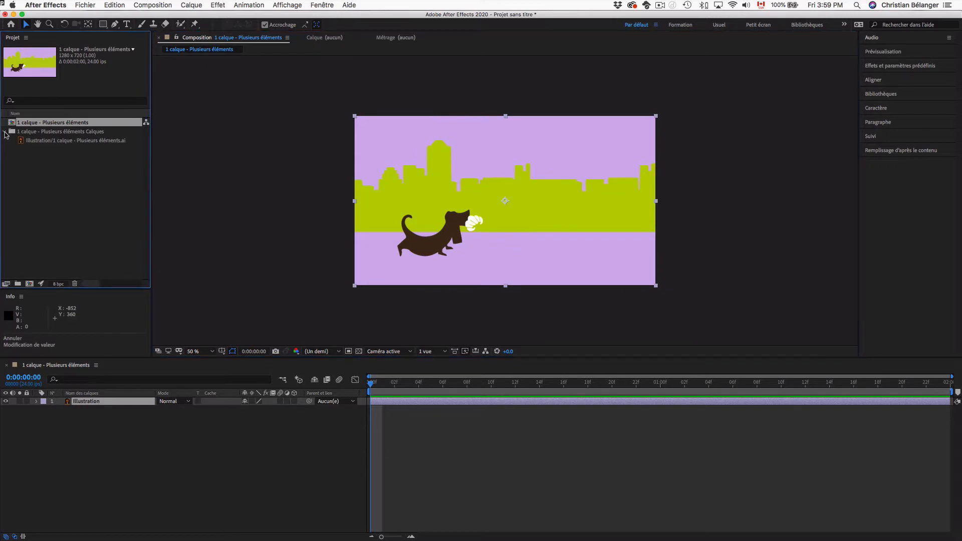
click(41, 141)
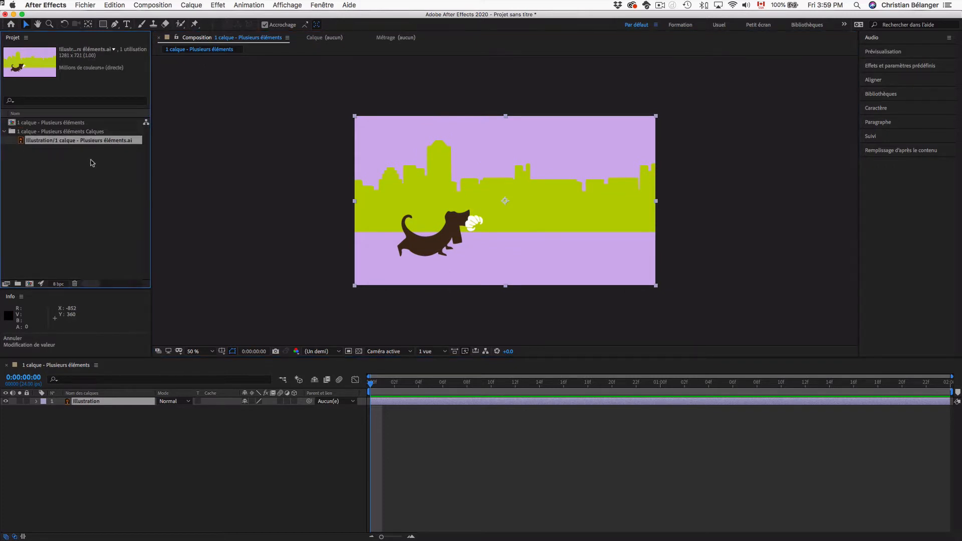
click(94, 160)
Delete the imported composition and its layers folder from the project.
key(super+a)
key(BackSpace)
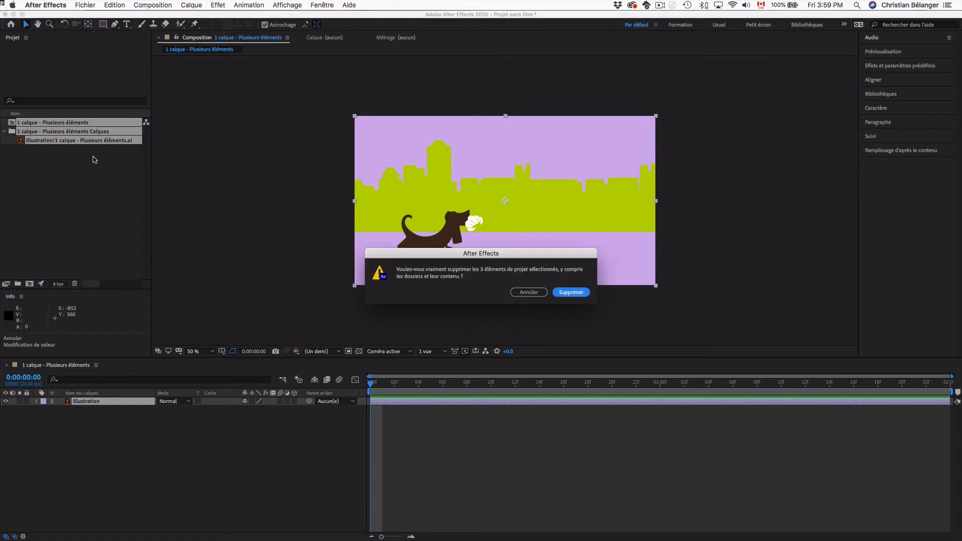
key(Return)
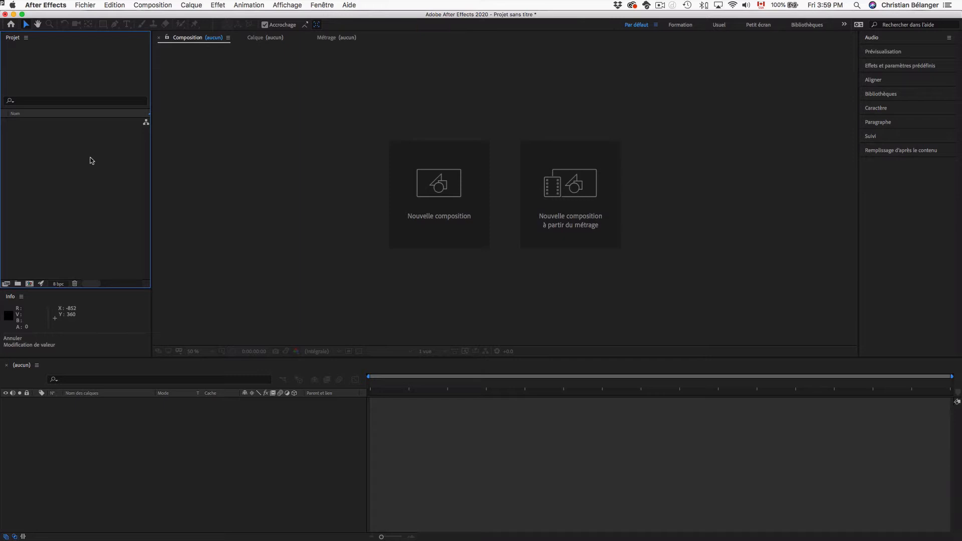
Import 1 calque - Plusieurs éléments.ai again, this time with the plain Composition option.
double_click(92, 160)
click(411, 84)
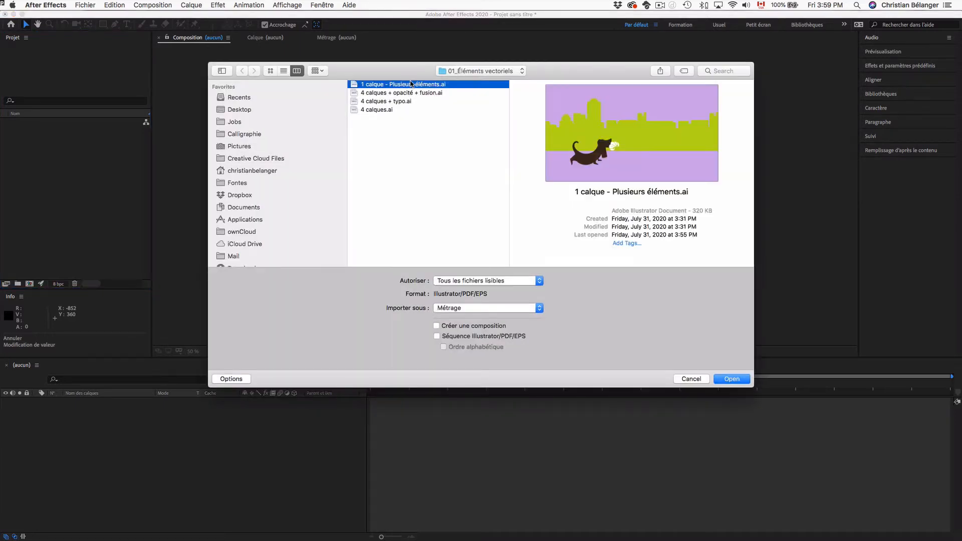
click(504, 312)
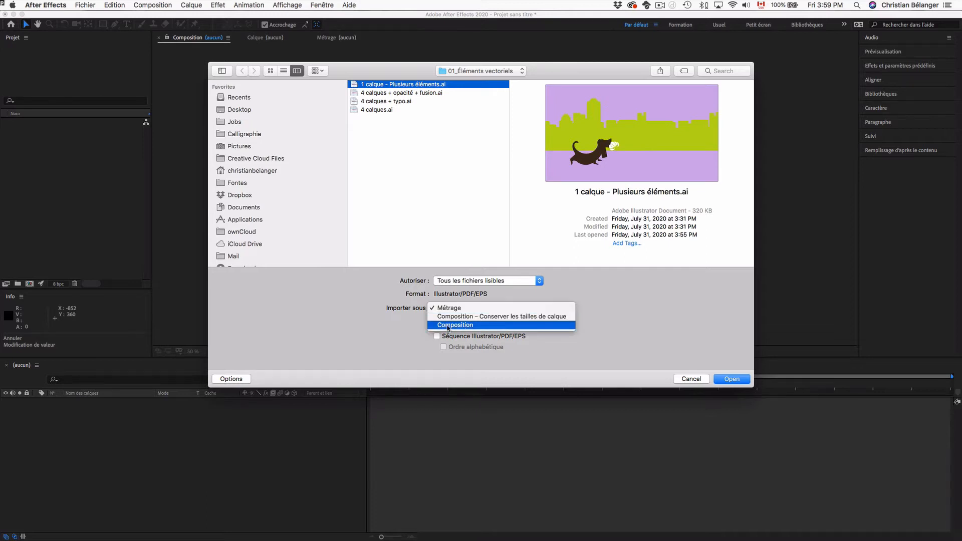
click(477, 326)
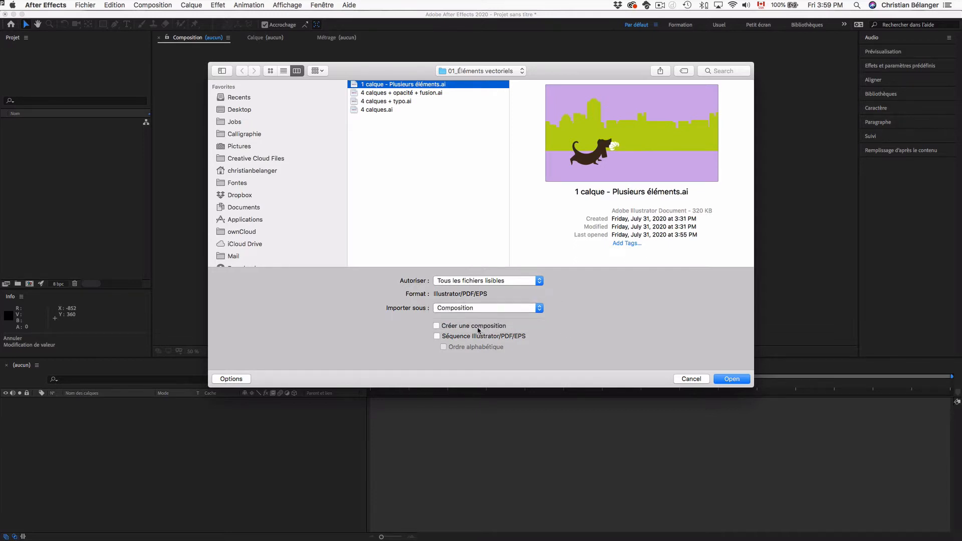
click(730, 380)
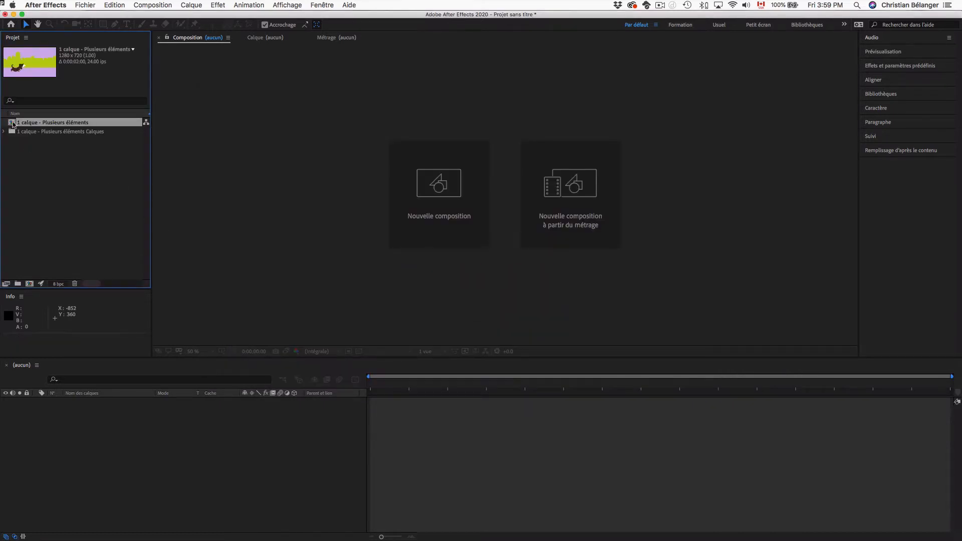
Open the newly imported composition, try moving the Illustration layer down and right, and undo the move.
double_click(11, 124)
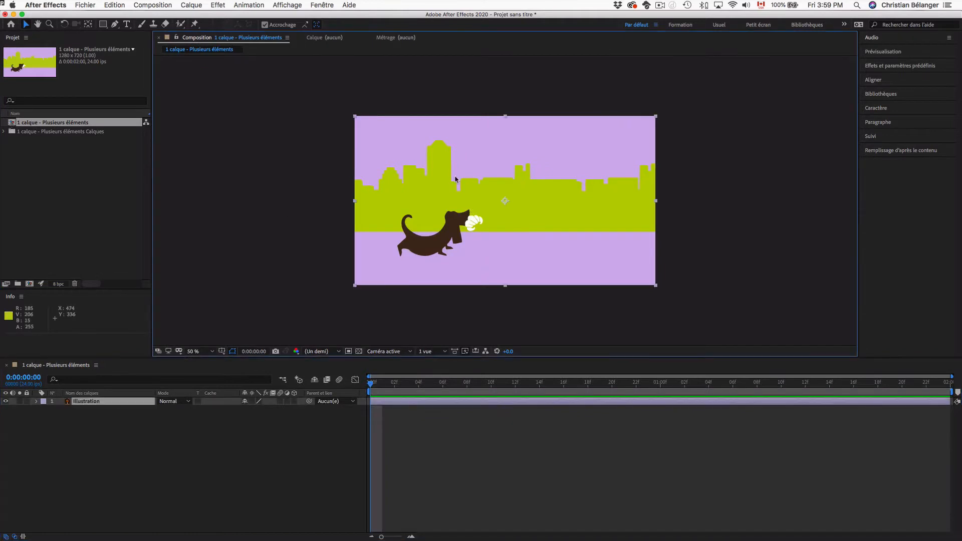
drag(450, 174, 525, 222)
key(super+z)
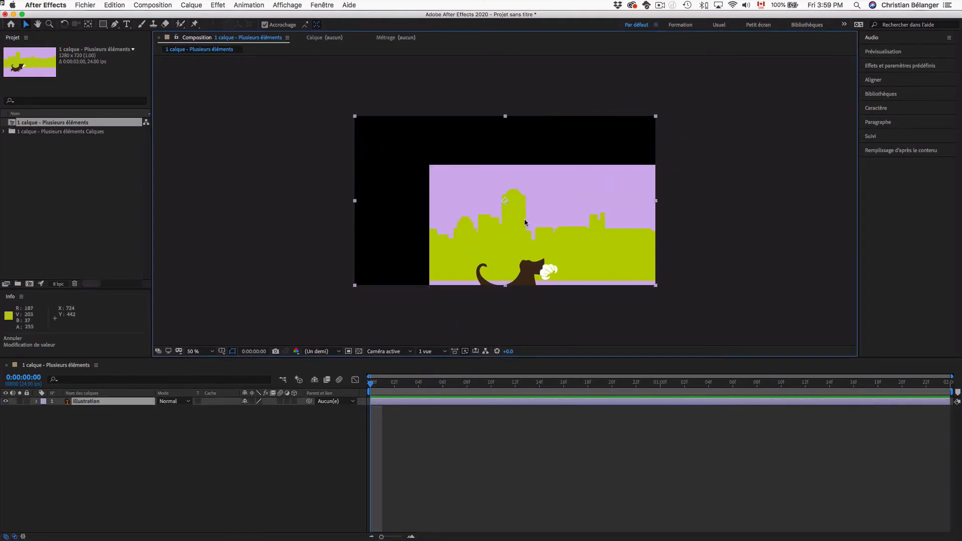
Empty the project by deleting the 1 calque - Plusieurs éléments composition and its Calques folder.
click(83, 186)
key(super+a)
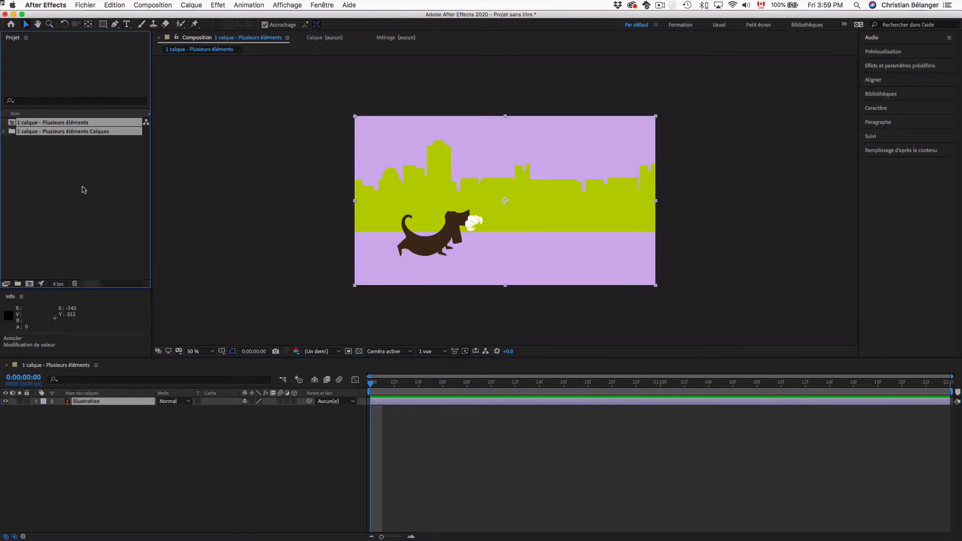
key(Delete)
key(Return)
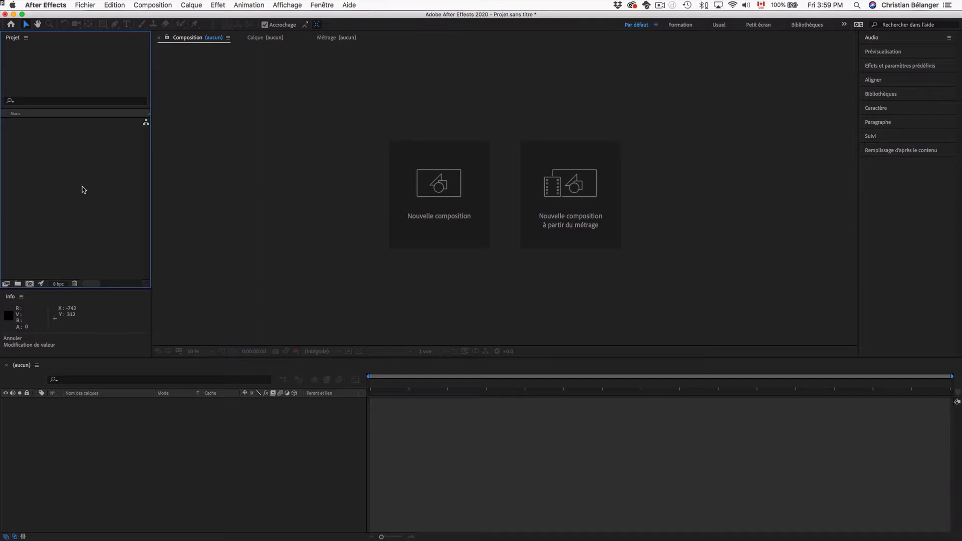
Switch to Finder and open 4 calques.ai from the 01_Éléments vectoriels folder in Illustrator.
key(super+Tab)
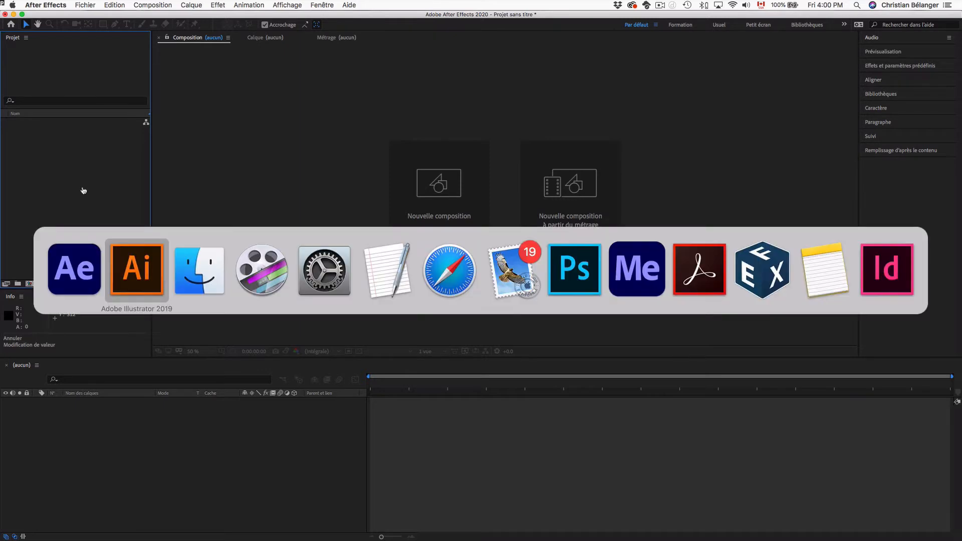
key(super+Tab)
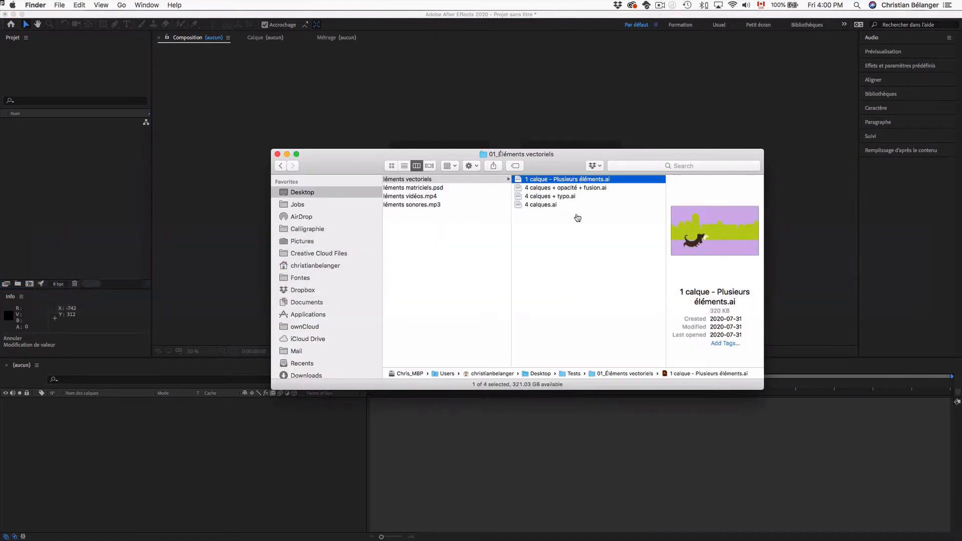
click(555, 207)
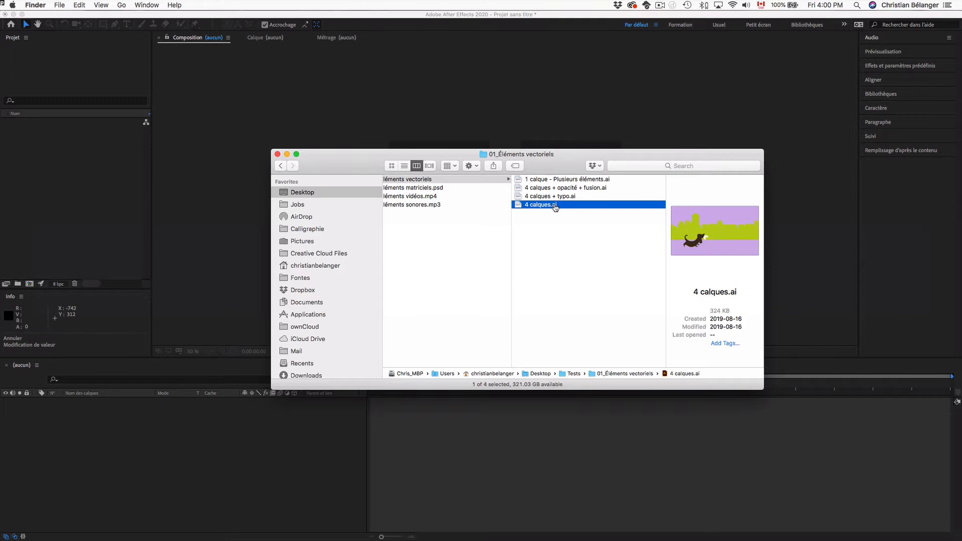
double_click(555, 207)
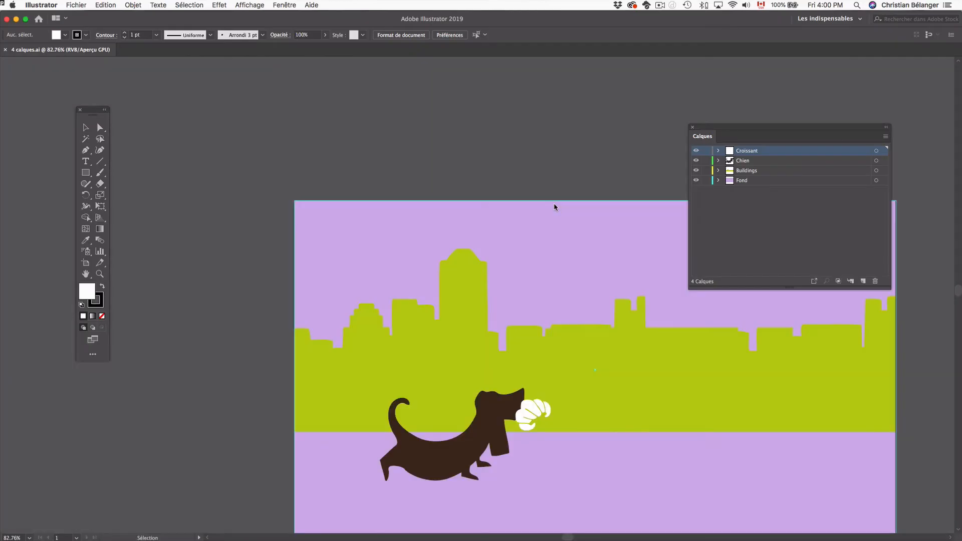
key(super+minus)
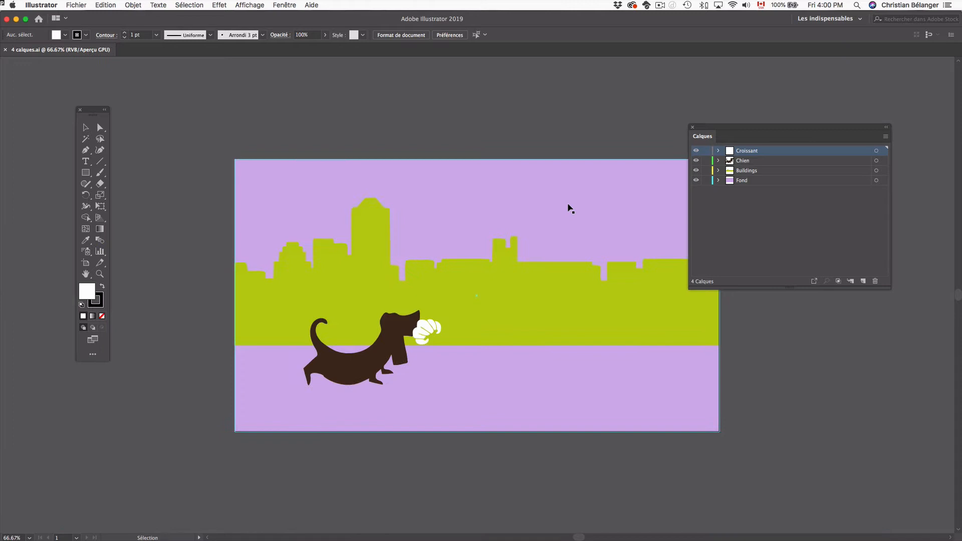
Toggle the visibility of the Croissant, Chien, Buildings and Fond layers to check what each one contains.
click(696, 152)
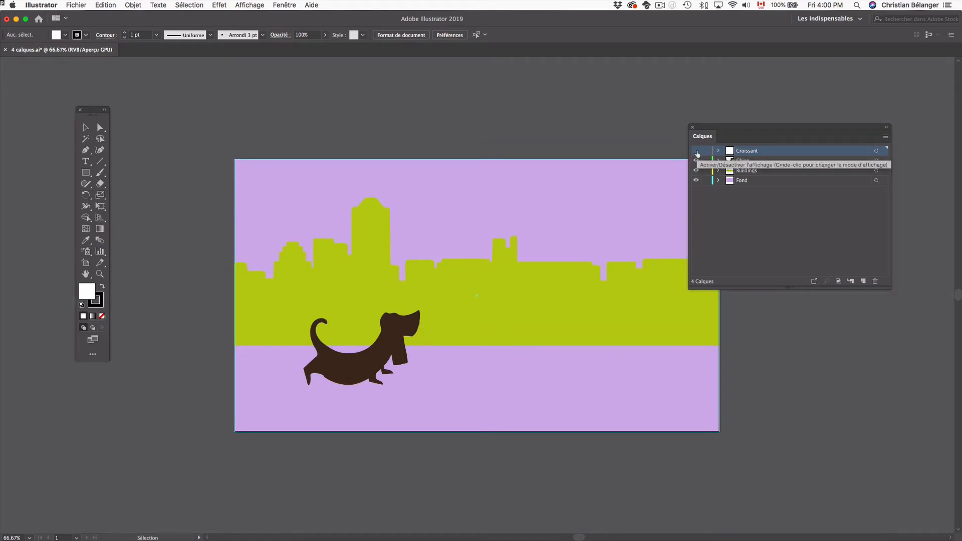
click(696, 151)
click(696, 160)
click(696, 160)
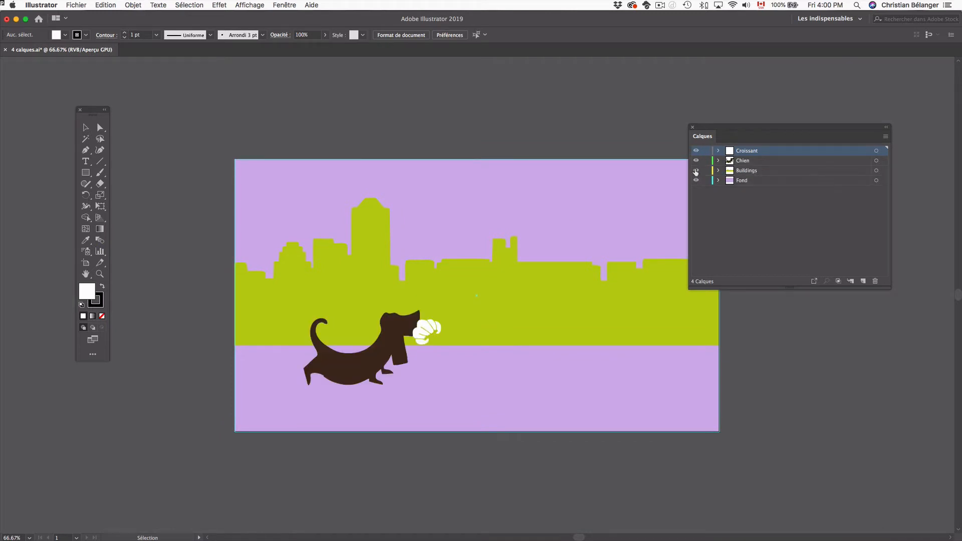
click(696, 170)
click(697, 181)
click(697, 180)
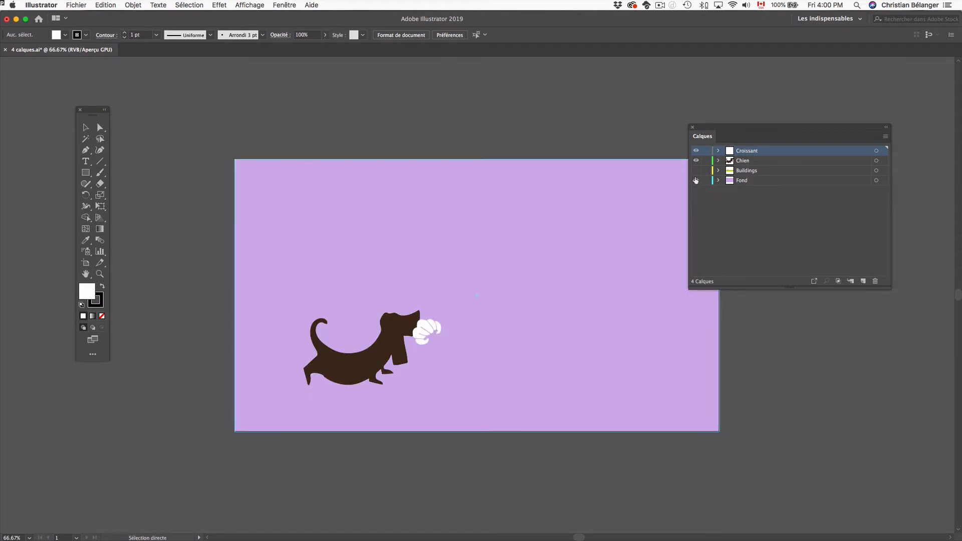
Close 4 calques.ai in Illustrator without saving the changes and switch to After Effects.
key(super+w)
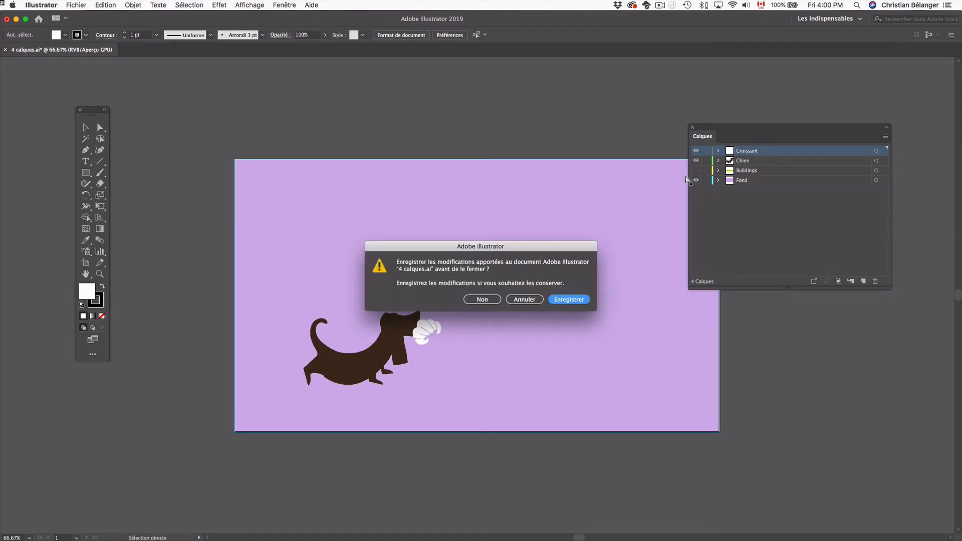
click(479, 301)
key(super+Tab)
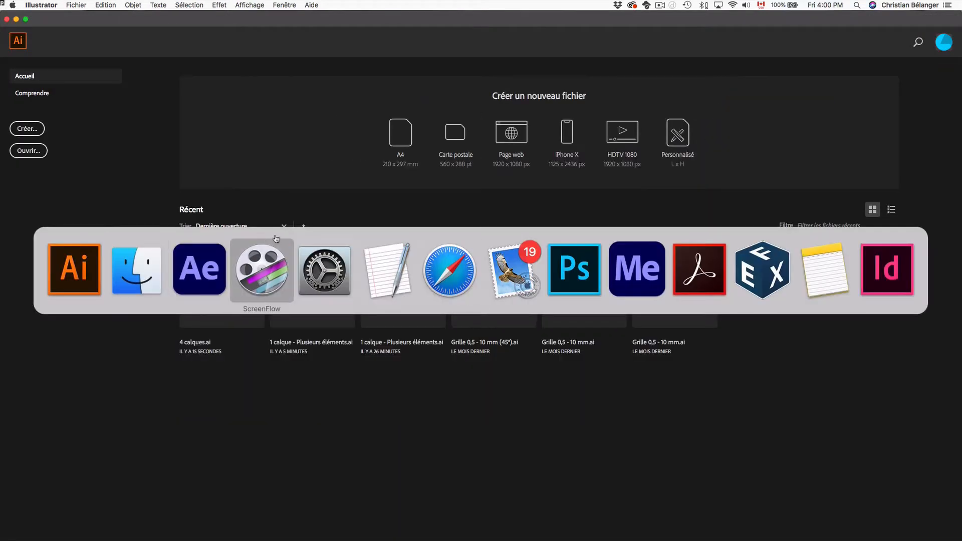
click(203, 269)
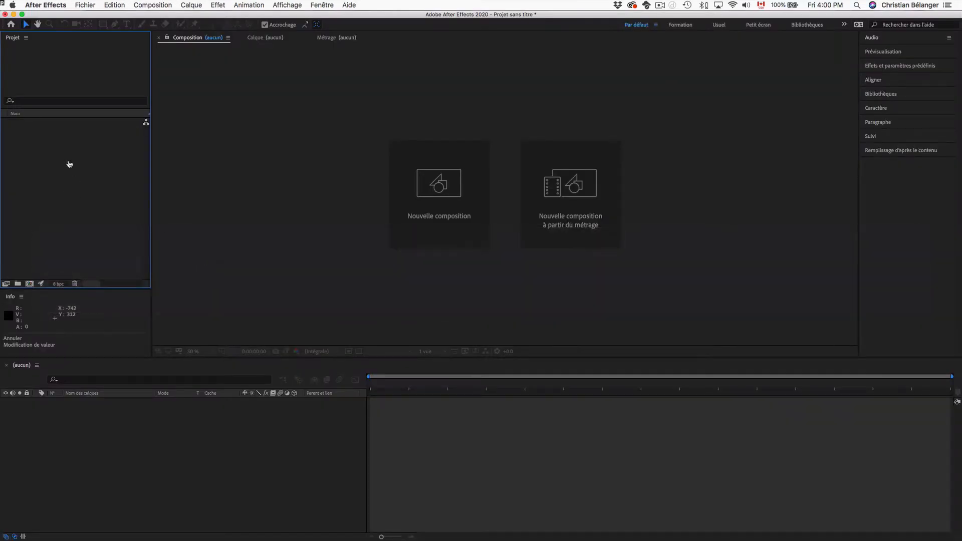
Start importing 4 calques.ai from the 01_Éléments vectoriels folder as Métrage, after reviewing the available import types.
double_click(67, 163)
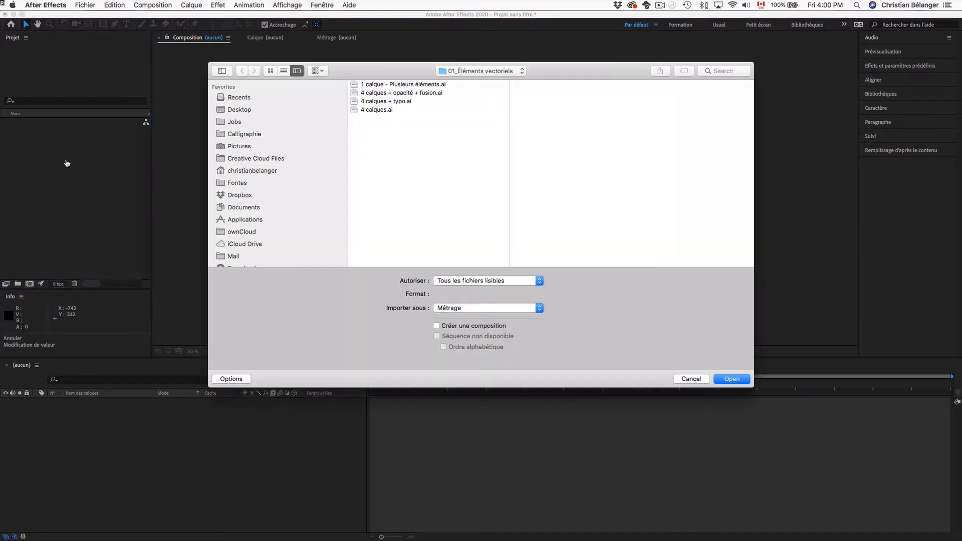
click(378, 110)
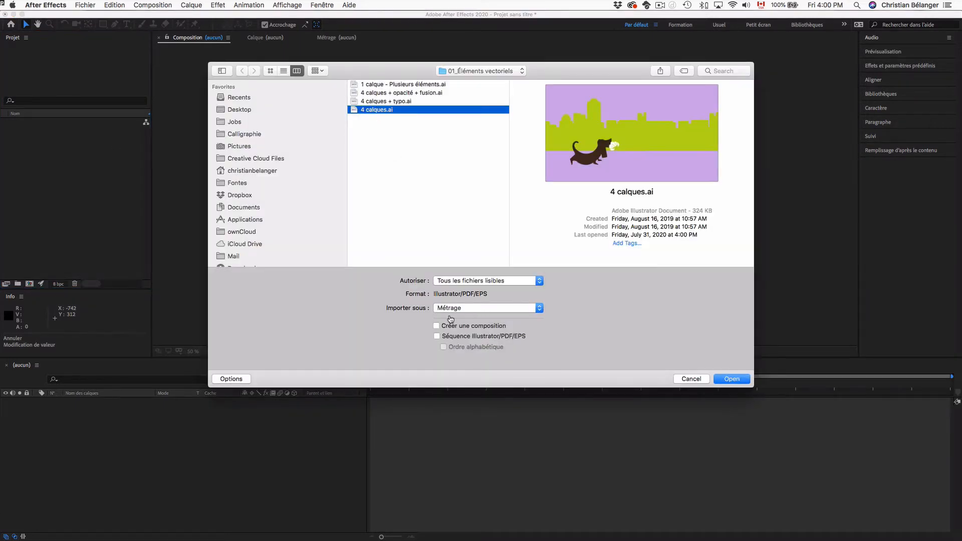
click(541, 308)
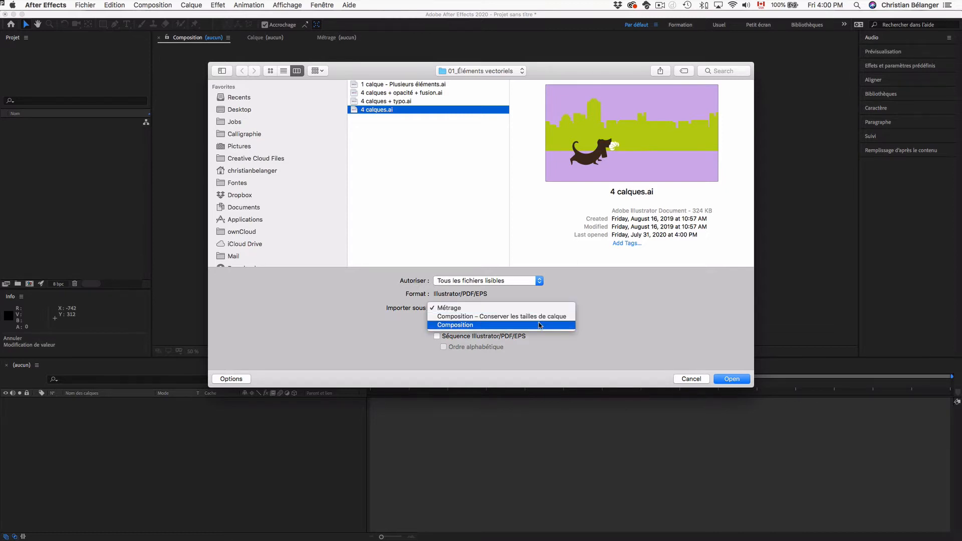
click(541, 309)
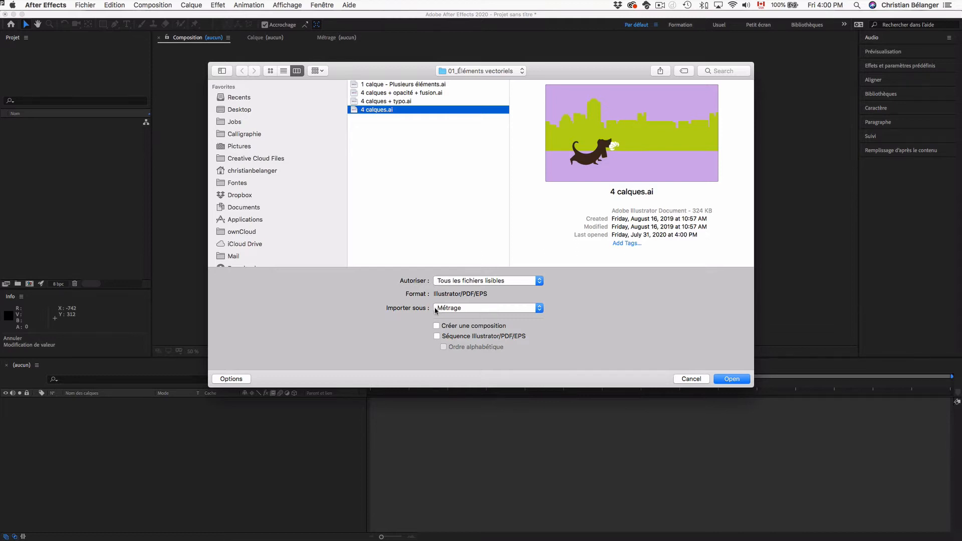
click(733, 379)
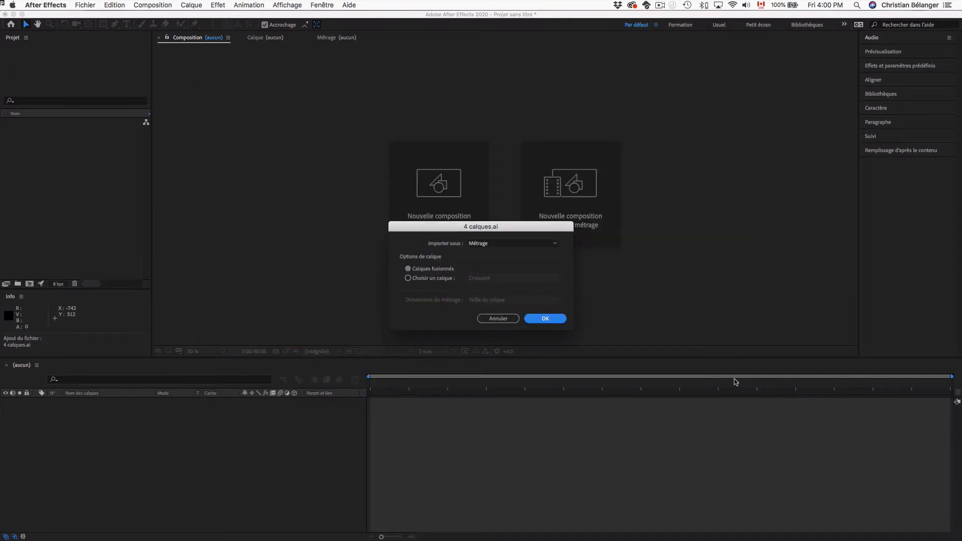
Import only the Chien layer of 4 calques.ai as footage, keeping the dimensions at Taille du calque.
click(408, 278)
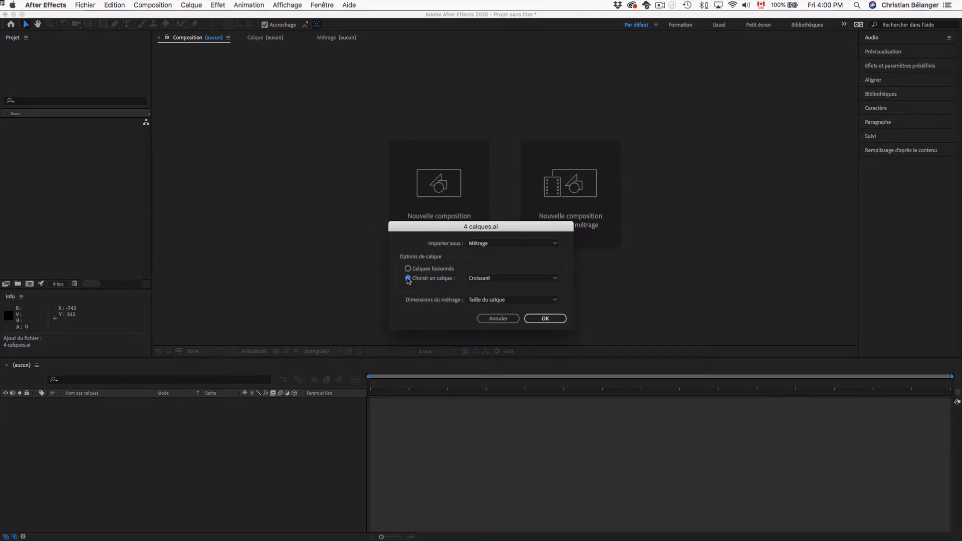
click(551, 279)
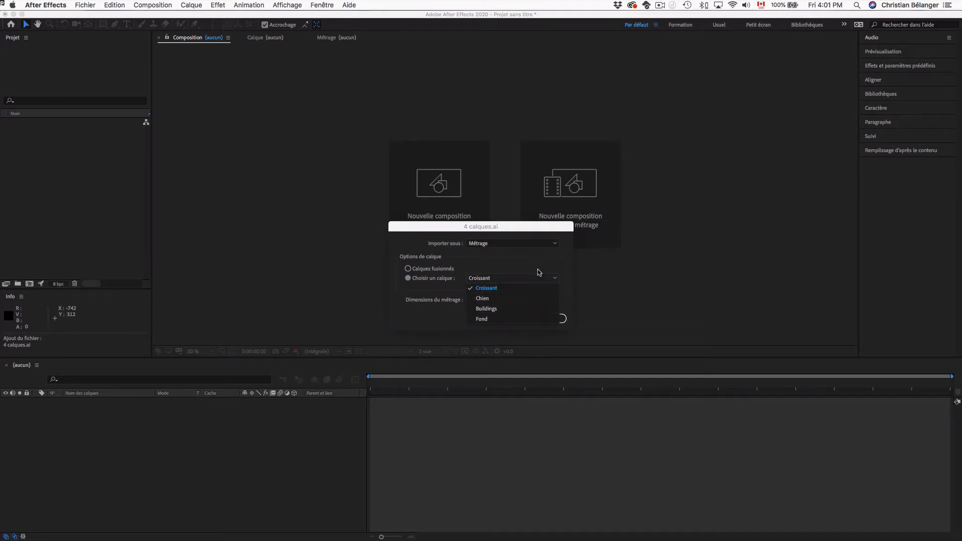
click(538, 270)
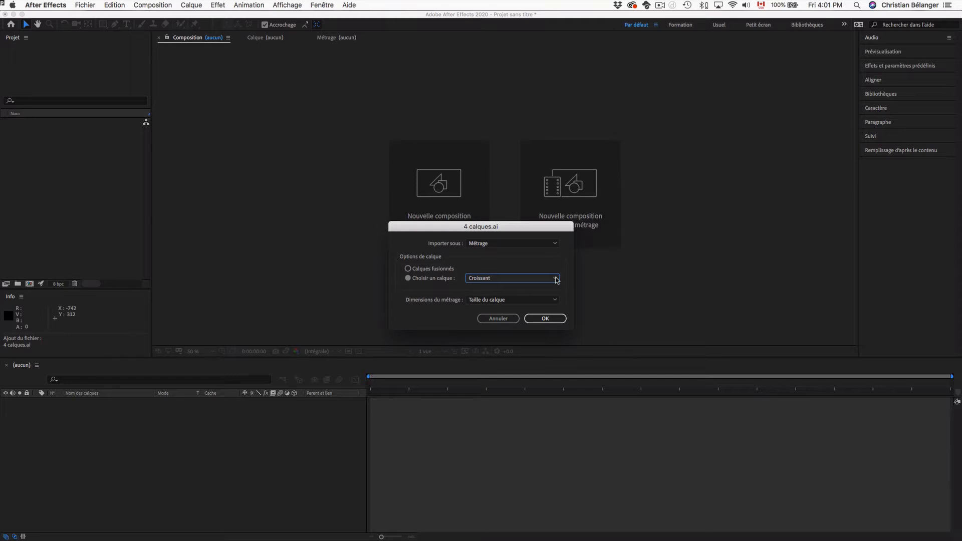
click(557, 279)
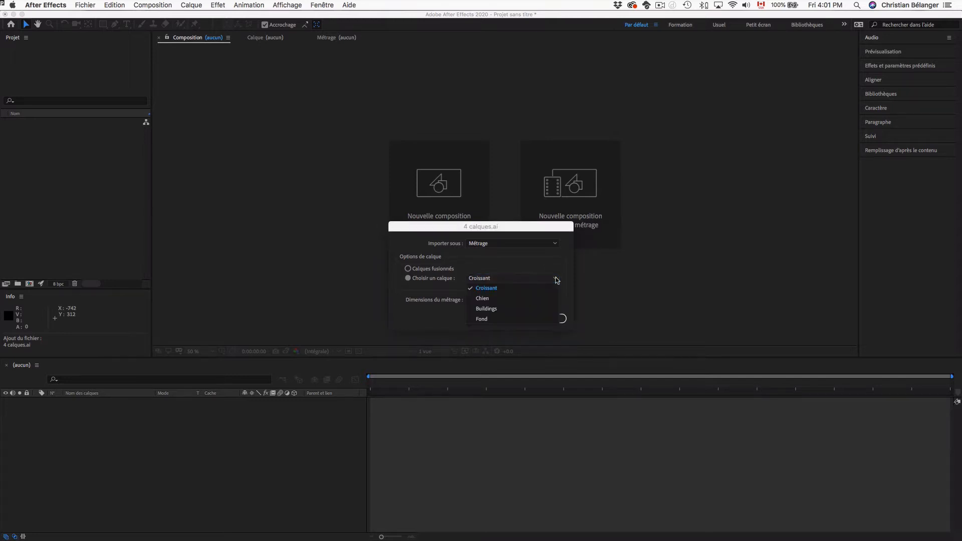
click(502, 297)
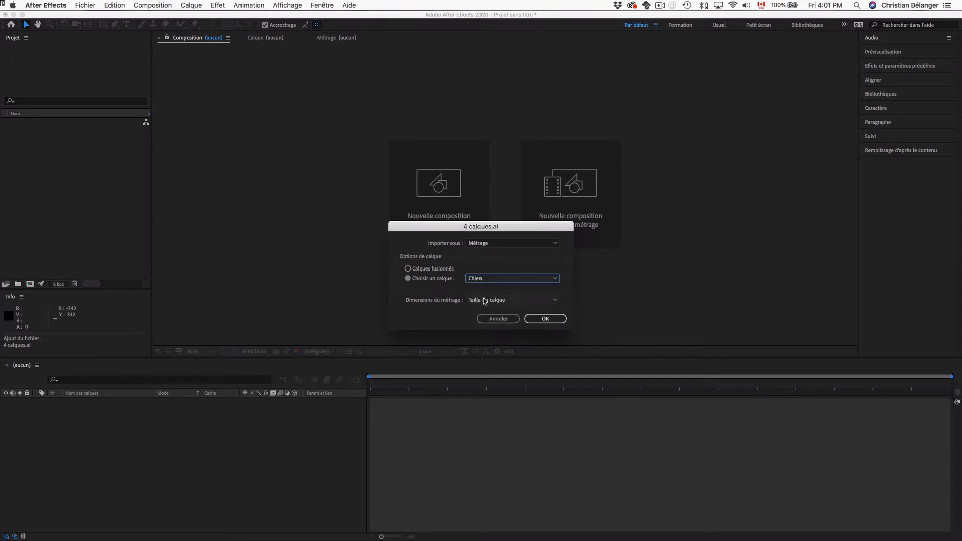
click(546, 318)
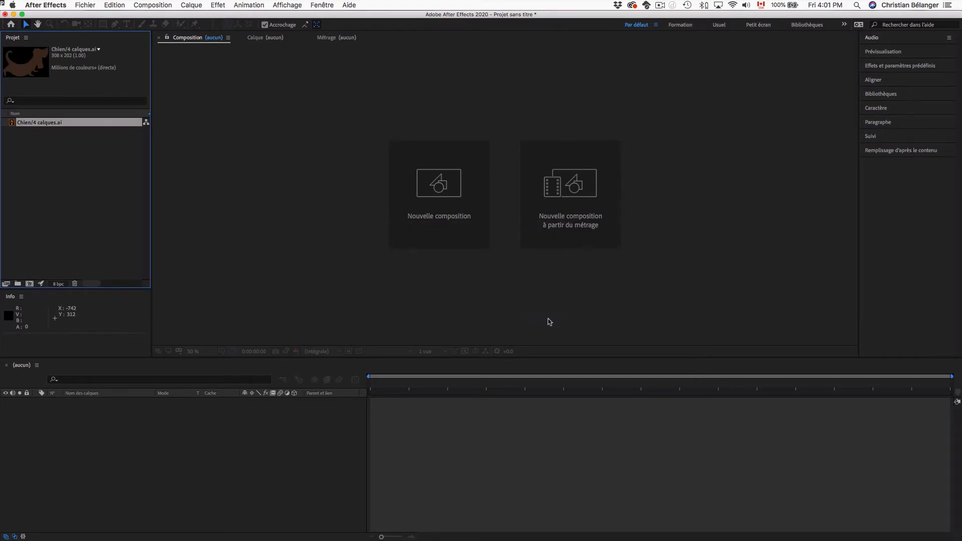
Create a new 1920 x 1080 composition at 24 fps with the default settings.
click(50, 156)
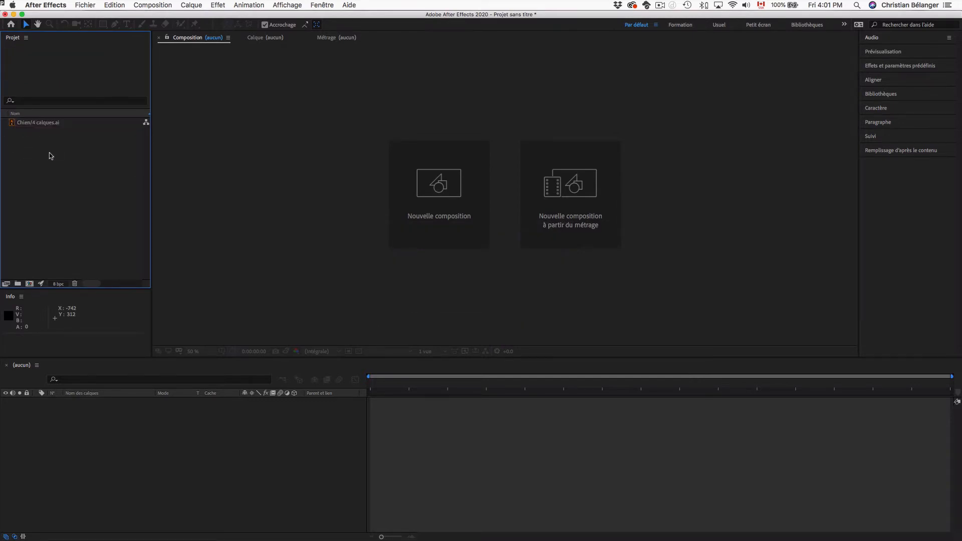
right_click(75, 151)
click(90, 154)
key(Return)
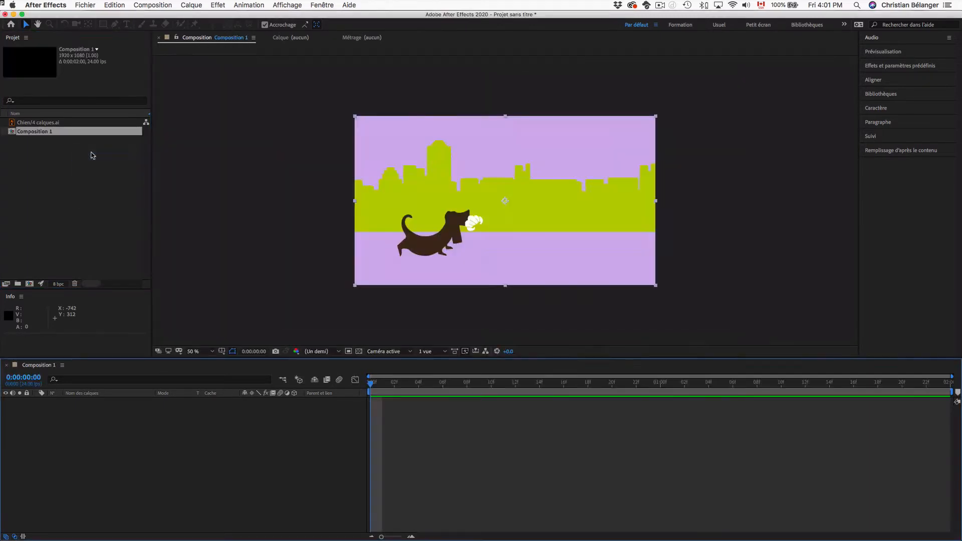
Add the Chien/4 calques.ai footage to the new composition and move the dog down and left to about 816, 698.
click(28, 124)
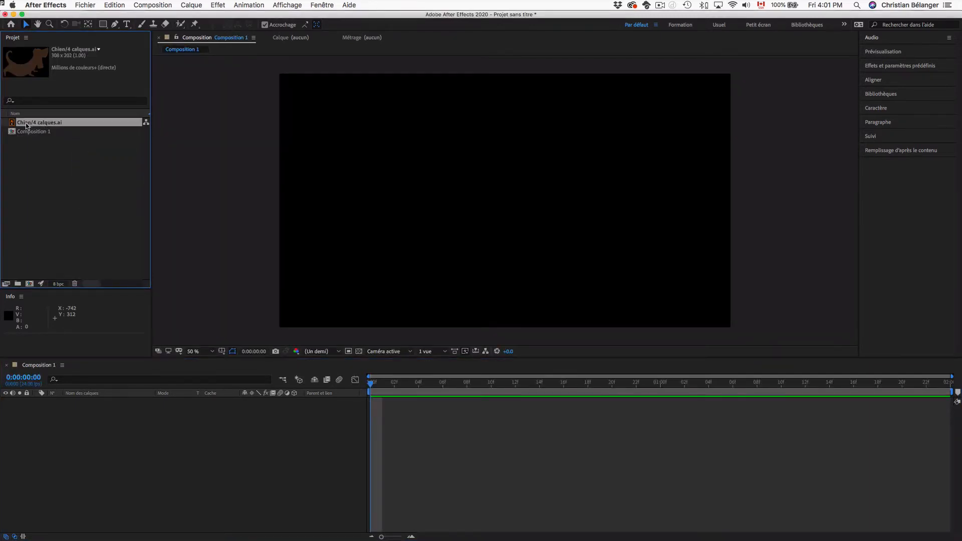
drag(26, 125, 138, 451)
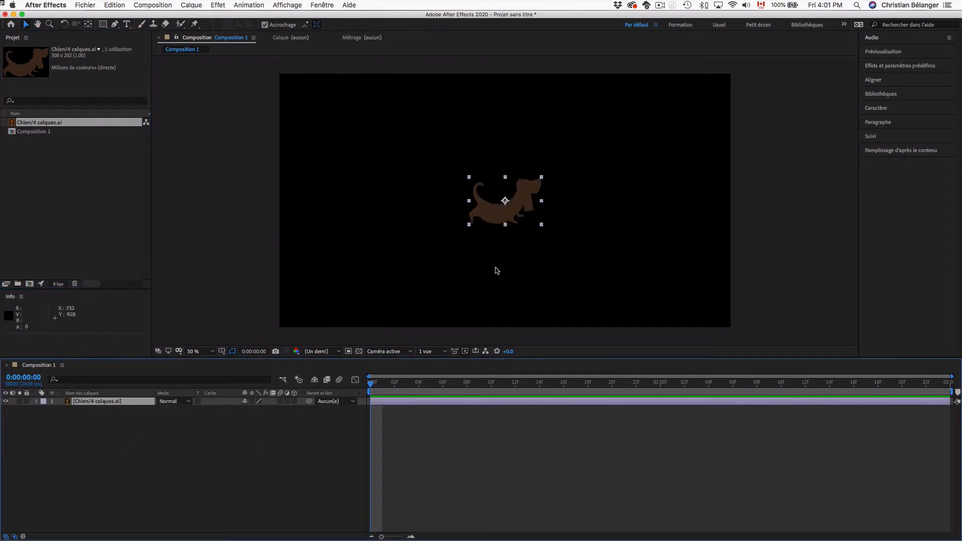
drag(527, 200, 491, 238)
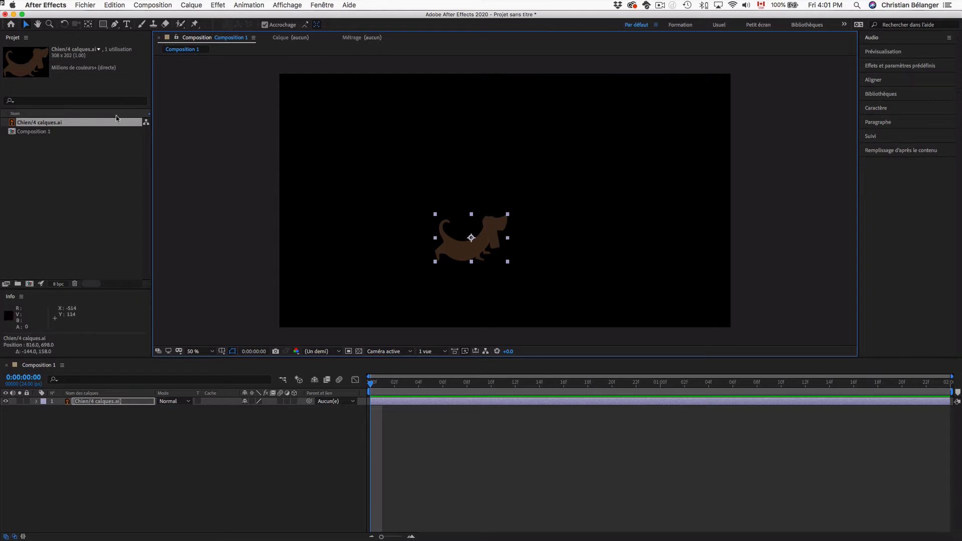
Empty the project by deleting the Chien footage and its test composition.
click(79, 168)
key(super+a)
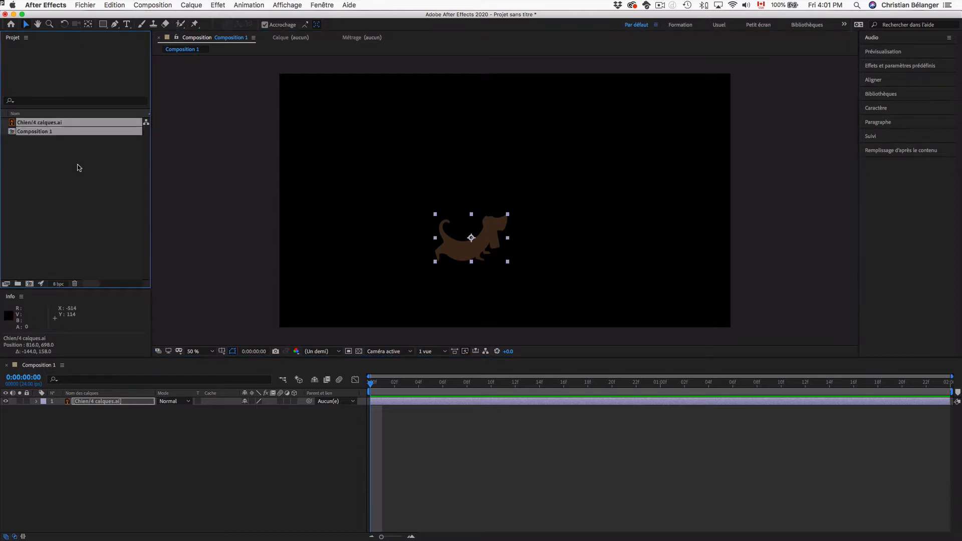
key(Delete)
key(Return)
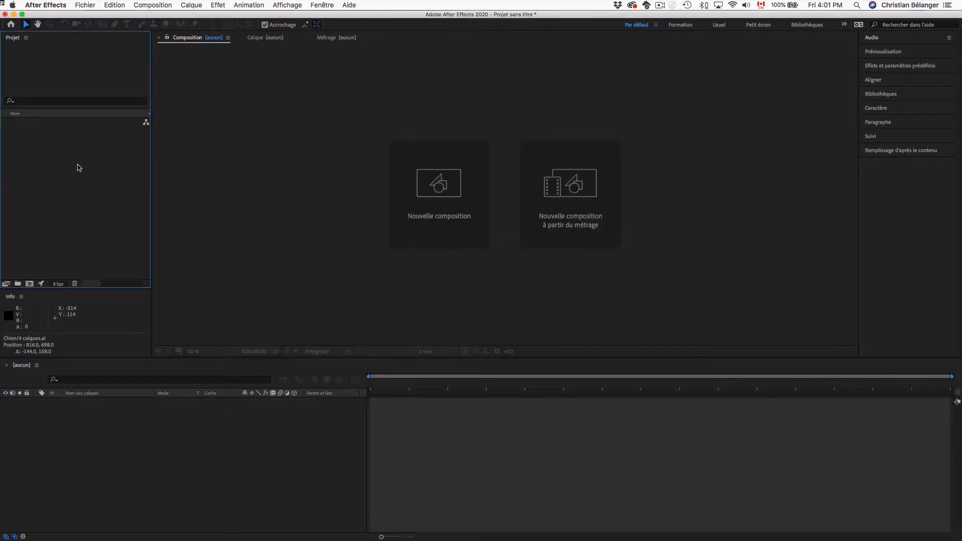
Import 4 calques.ai as Composition – Conserver les tailles de calque.
double_click(79, 168)
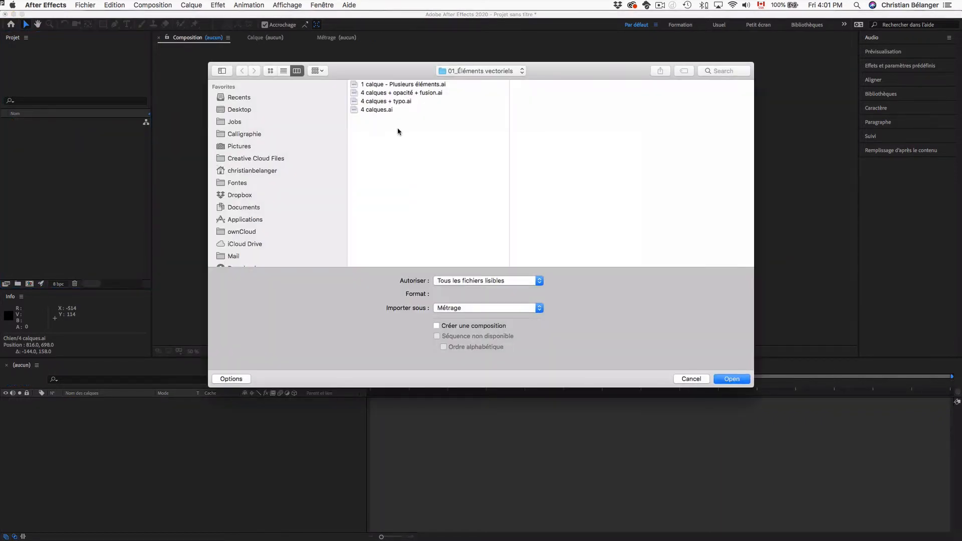
click(391, 111)
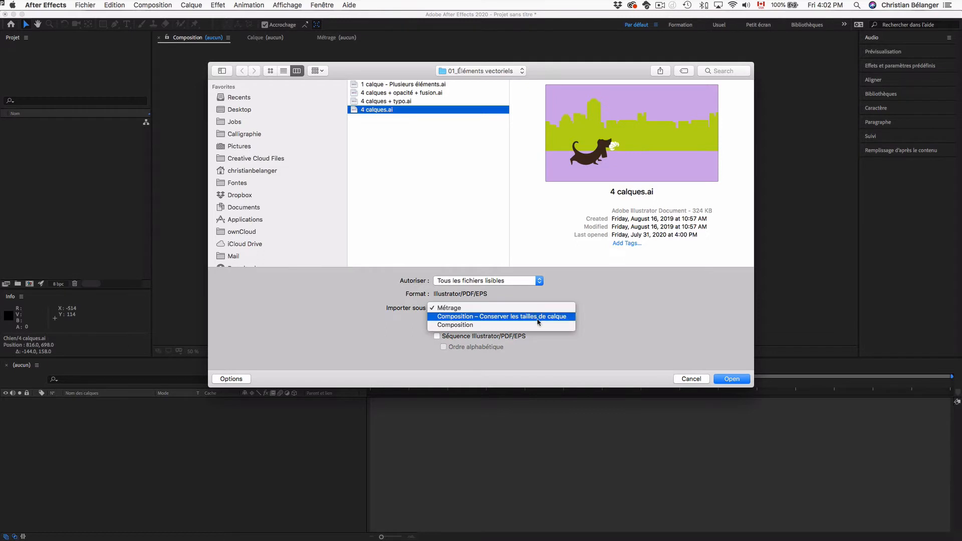
click(523, 317)
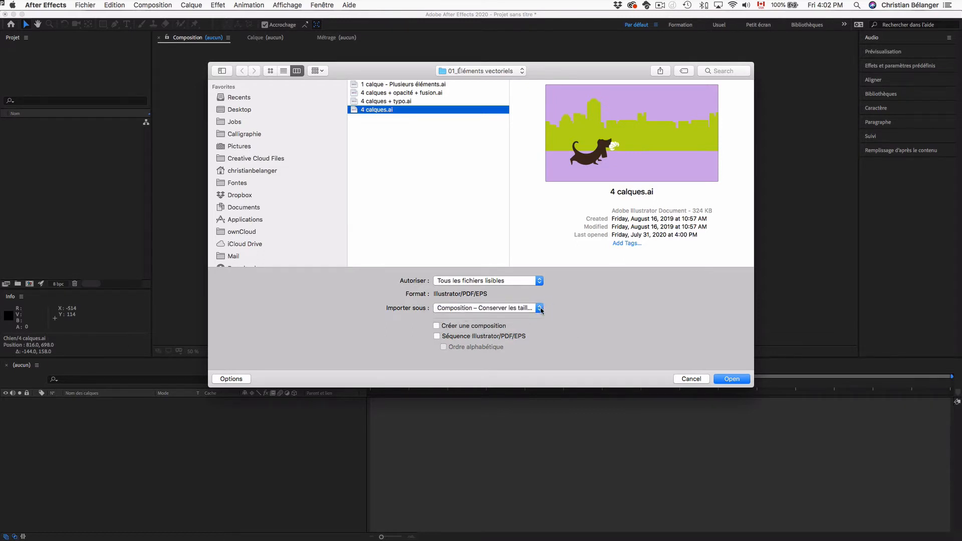
click(493, 310)
click(733, 380)
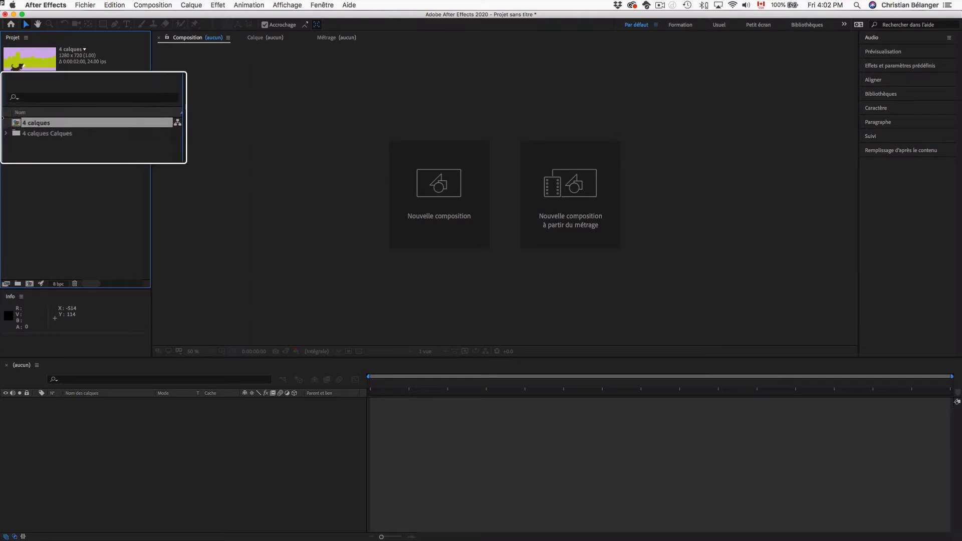
Open the 4 calques composition and select the Chien, Buildings and Fond layers one by one to inspect their bounds.
double_click(11, 124)
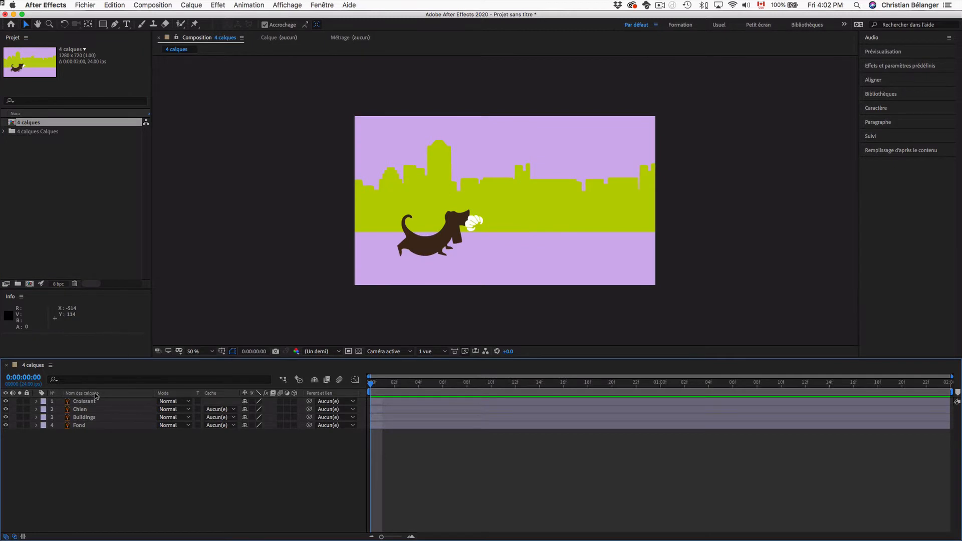
click(82, 410)
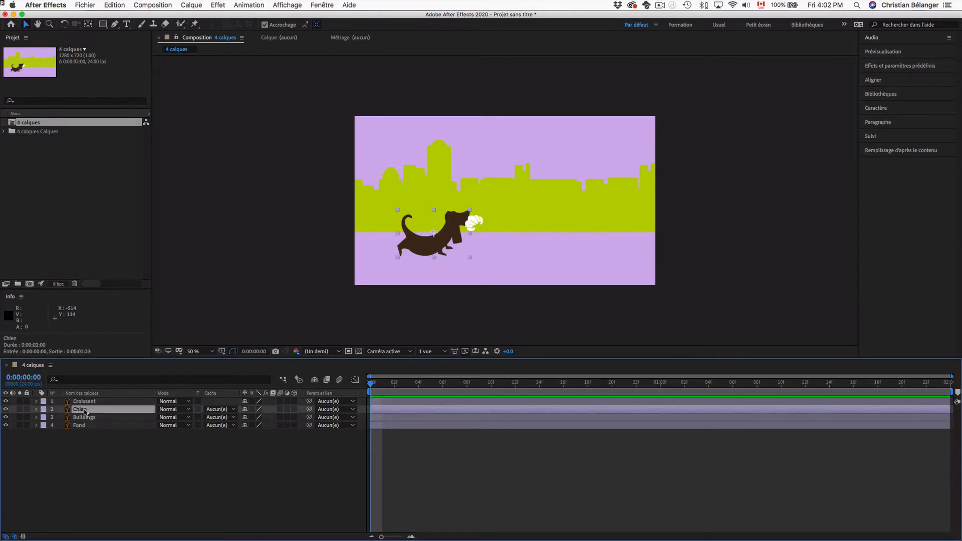
click(83, 418)
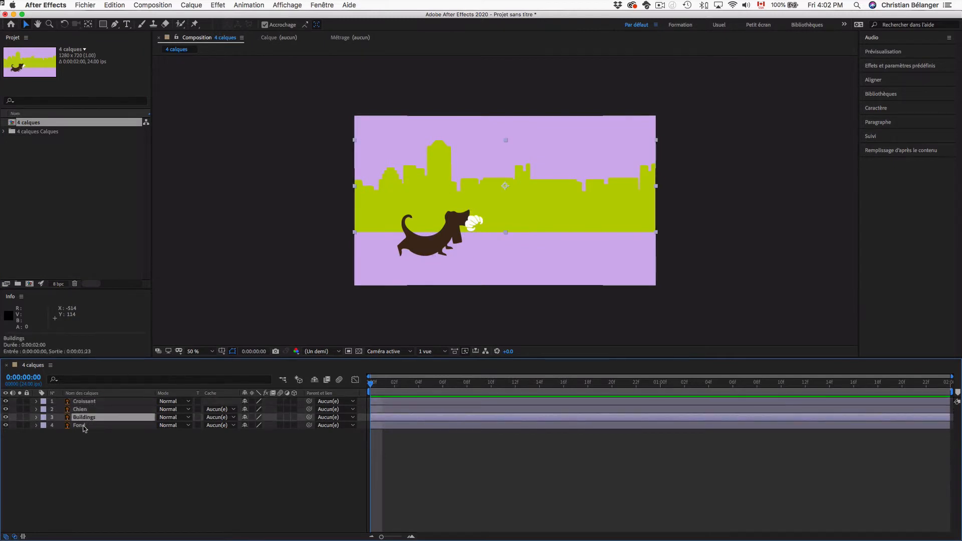
click(96, 426)
click(112, 476)
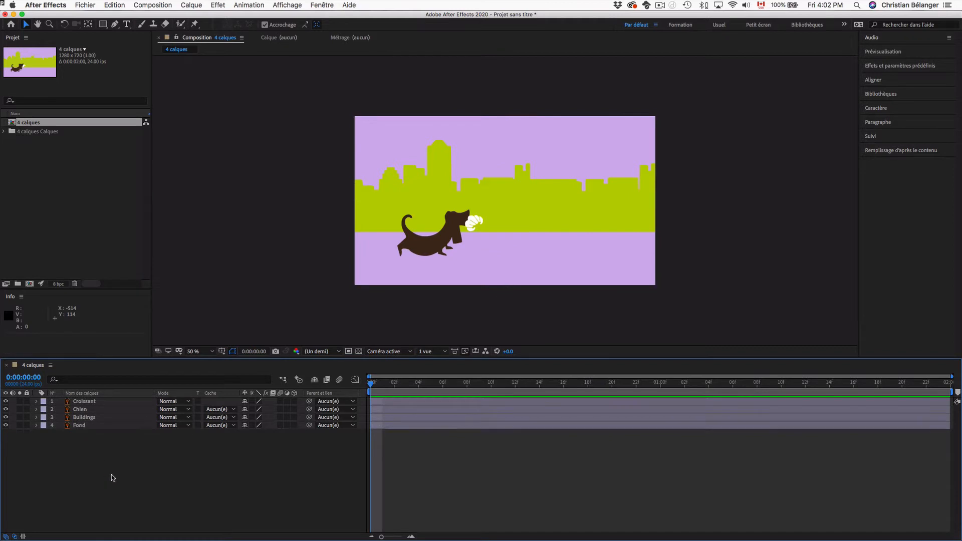
Try moving the dog up-left, the croissant up-right and the background down-left, and undo all three moves.
drag(436, 238, 357, 191)
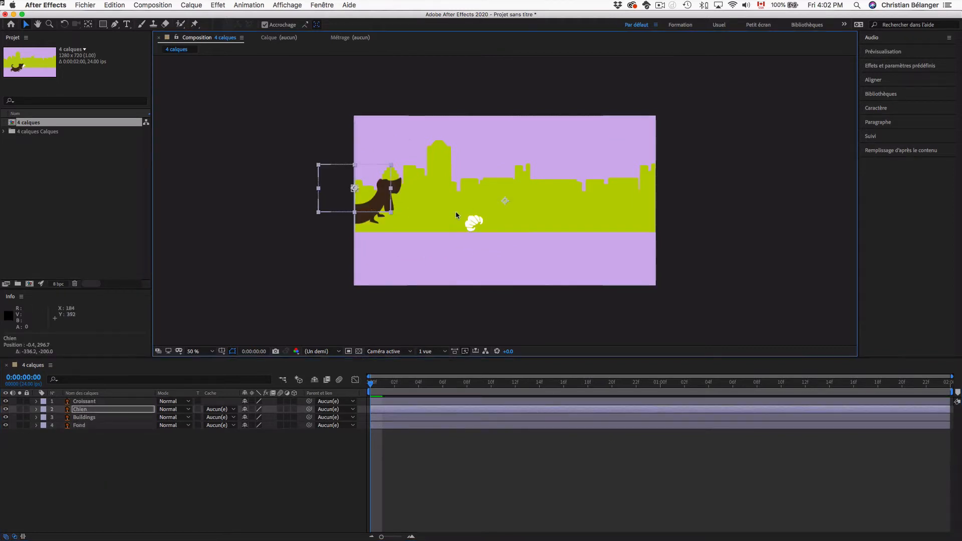
drag(472, 225, 551, 202)
drag(501, 267, 476, 300)
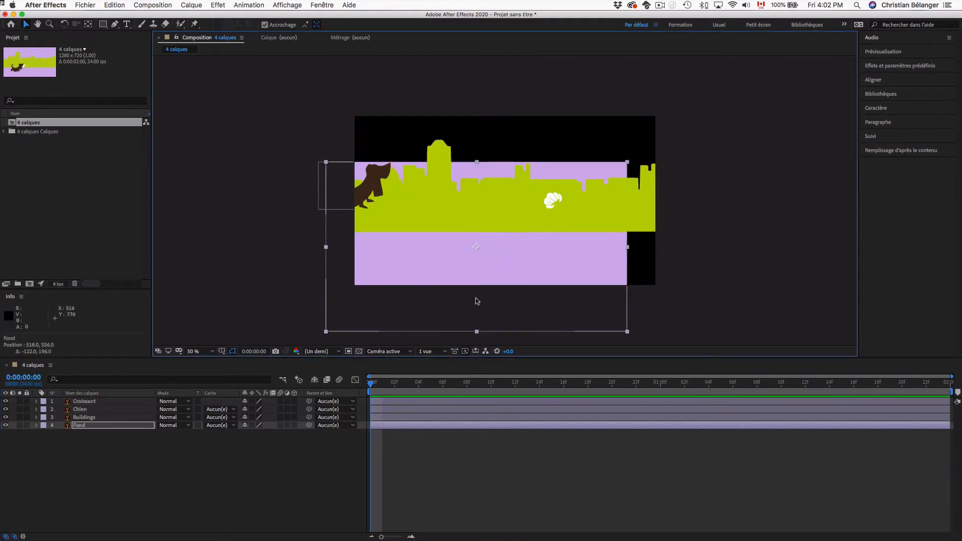
click(254, 518)
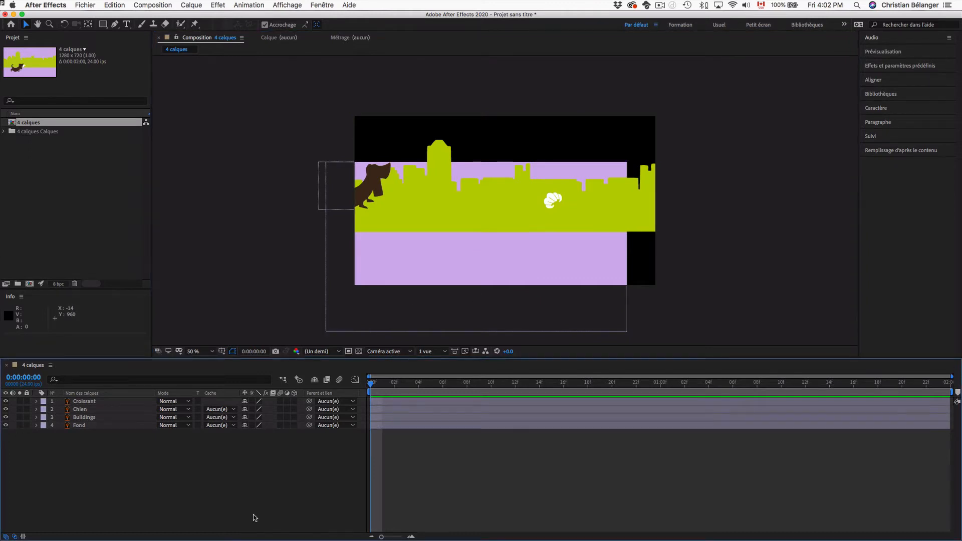
key(super+z)
key(super+z)
key(super+z)
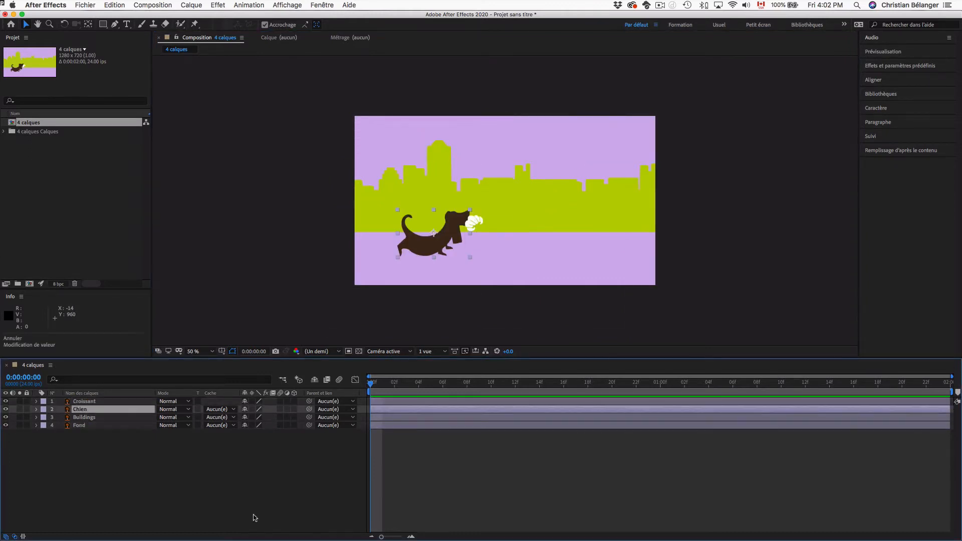
click(246, 512)
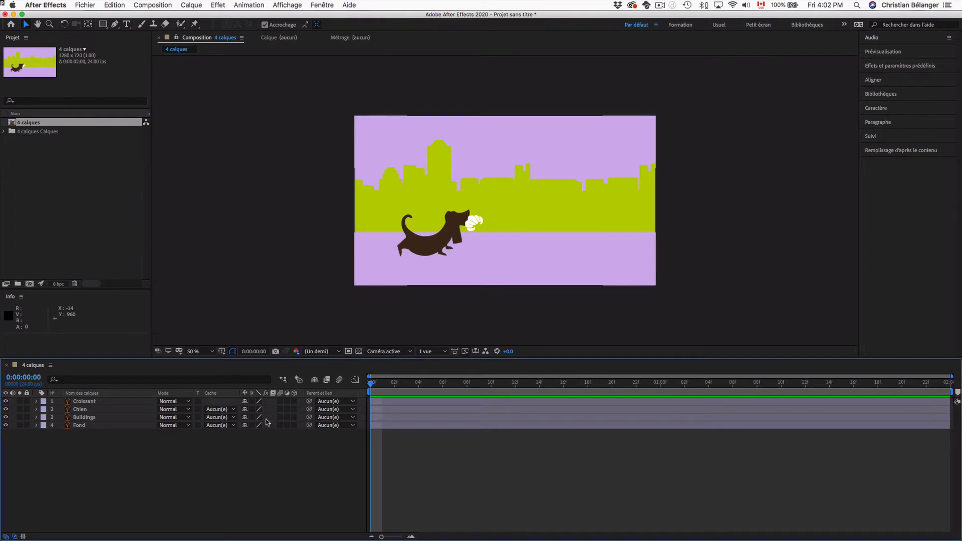
mouse_move(254, 402)
mouse_down()
mouse_move(253, 431)
mouse_move(253, 399)
mouse_up()
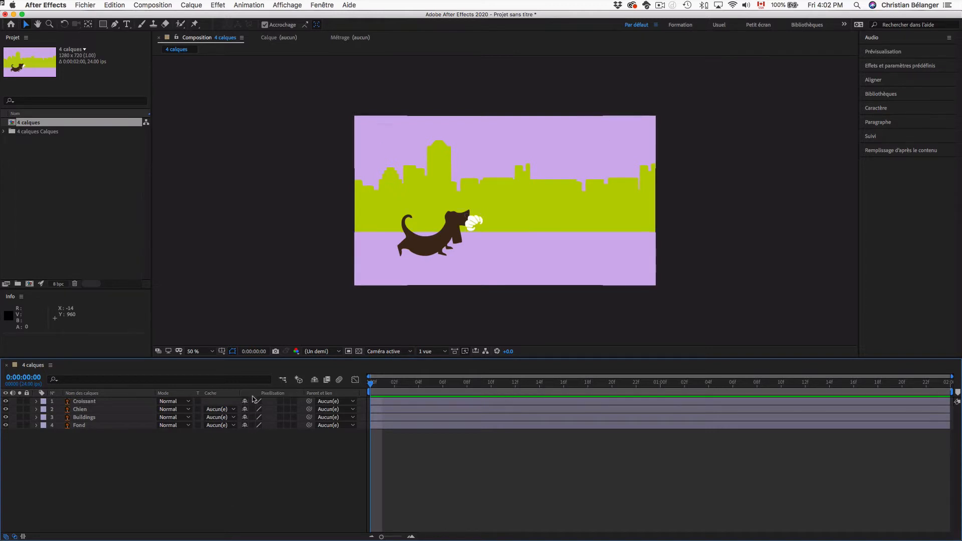
Try enlarging the dog on the Chien layer to a scale of about 380%.
click(87, 411)
key(s)
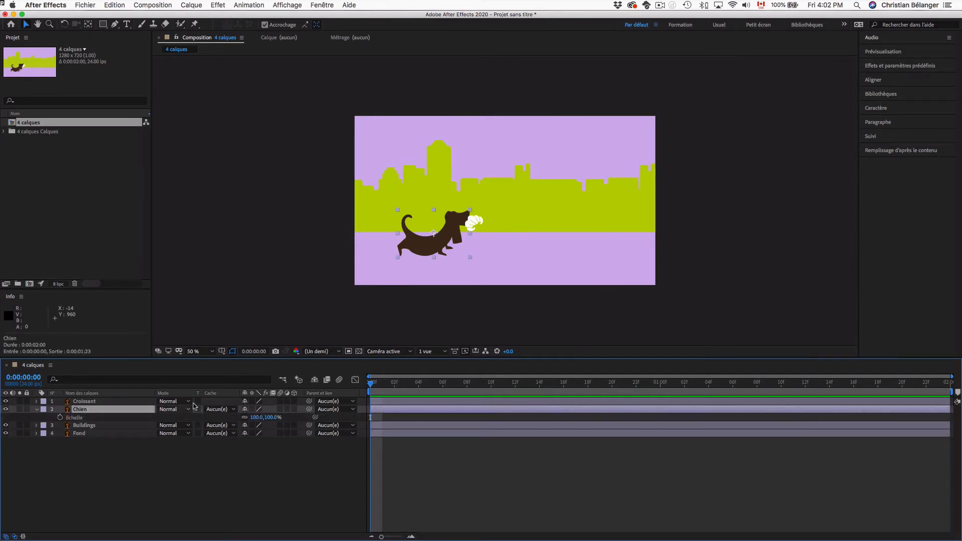
drag(470, 257, 573, 325)
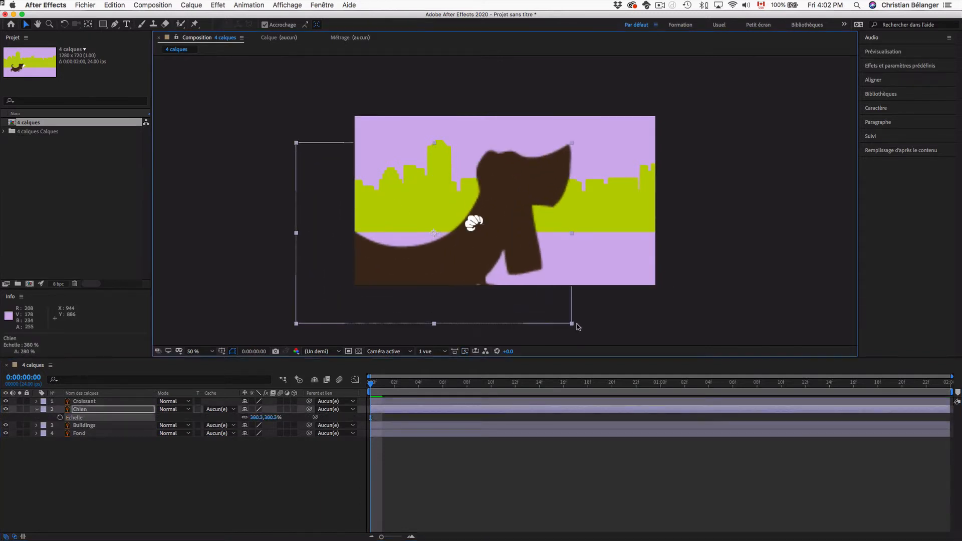
click(315, 468)
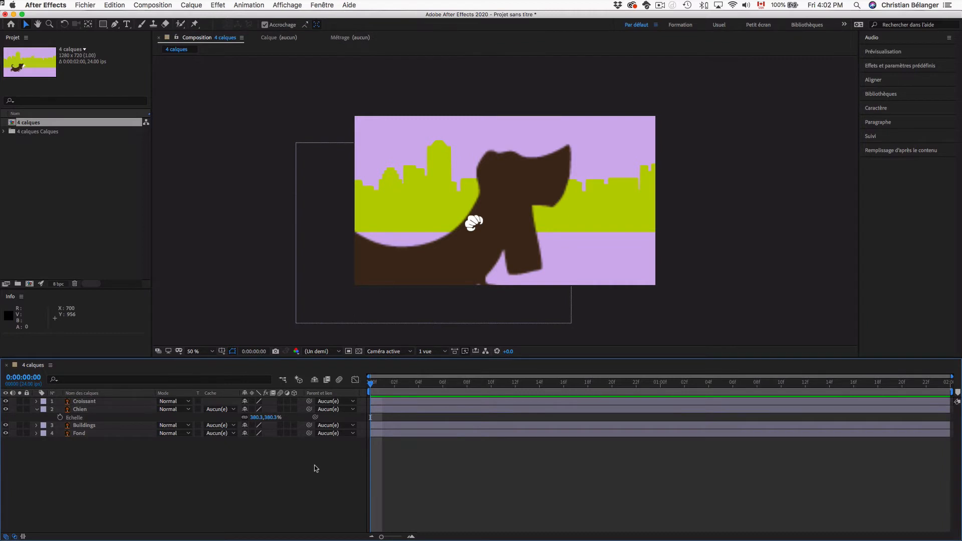
Try continuous rasterization on all four layers, and undo it together with the dog's enlargement.
click(251, 401)
drag(252, 401, 252, 434)
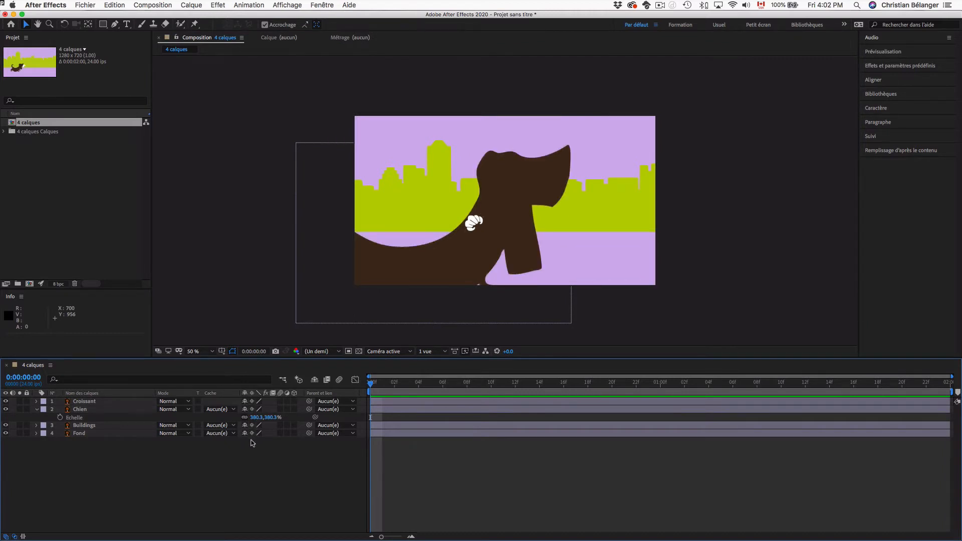
key(super+z)
key(super+z)
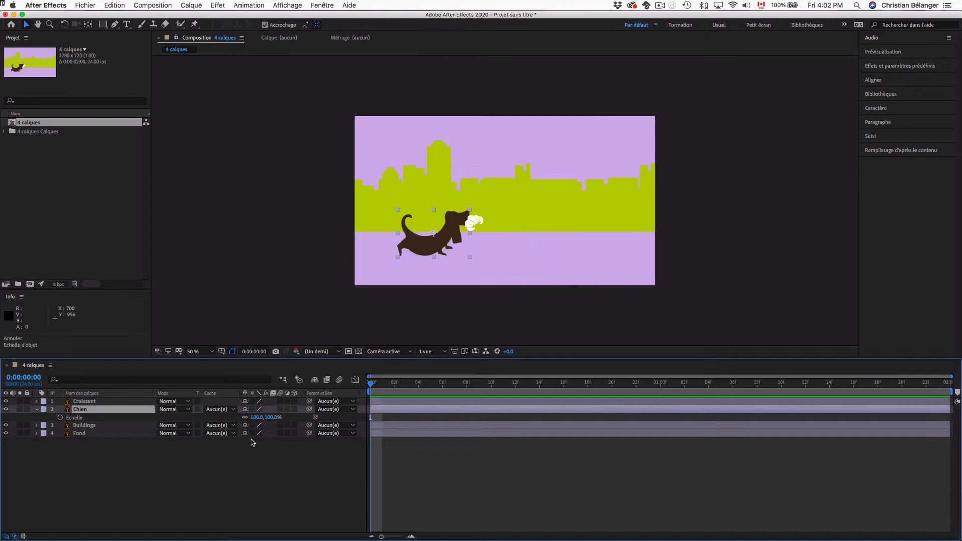
click(37, 410)
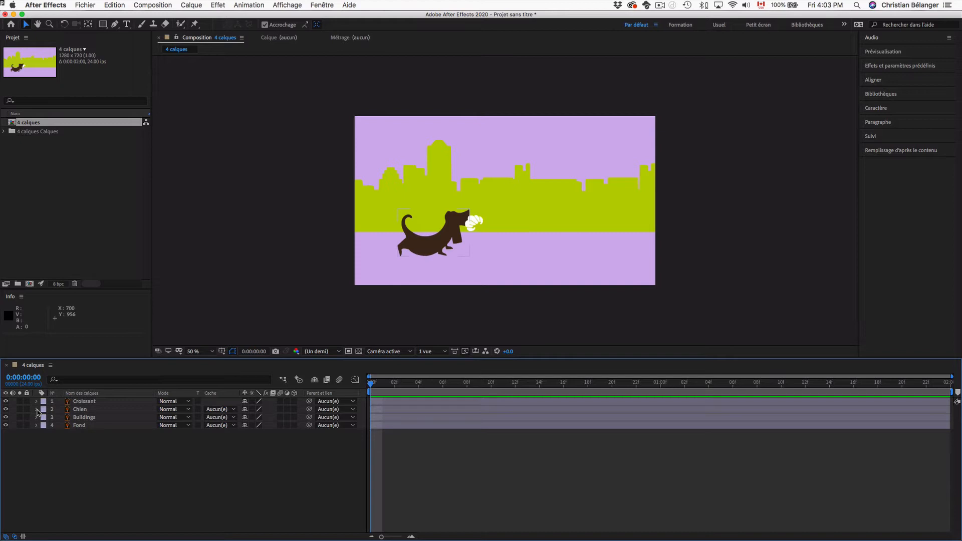
Select the dog, croissant, buildings and background one by one in the composition view to inspect their bounds.
click(434, 245)
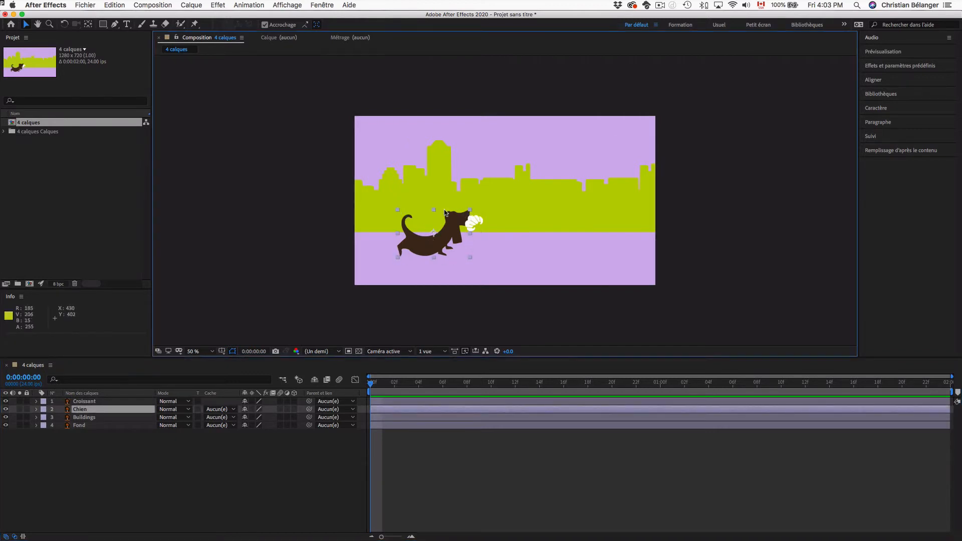
click(480, 222)
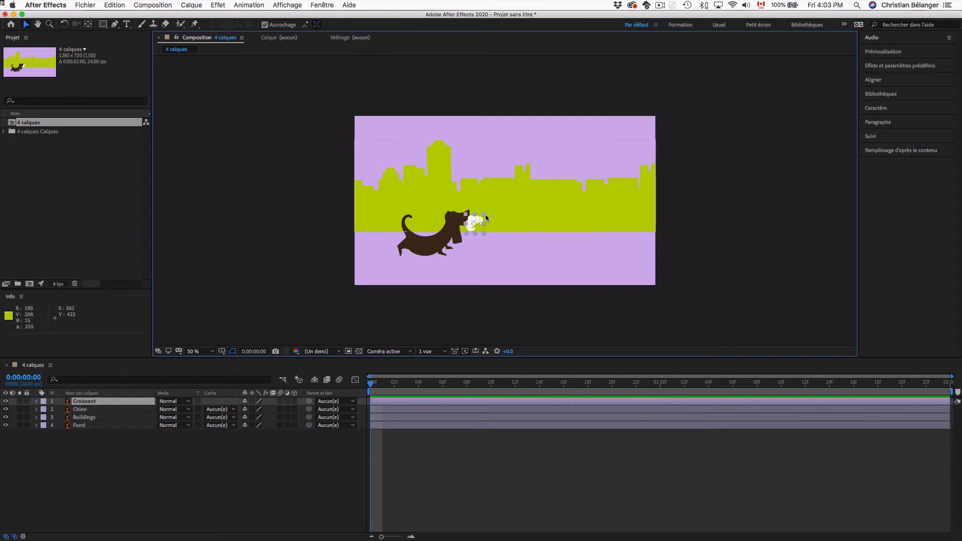
click(485, 219)
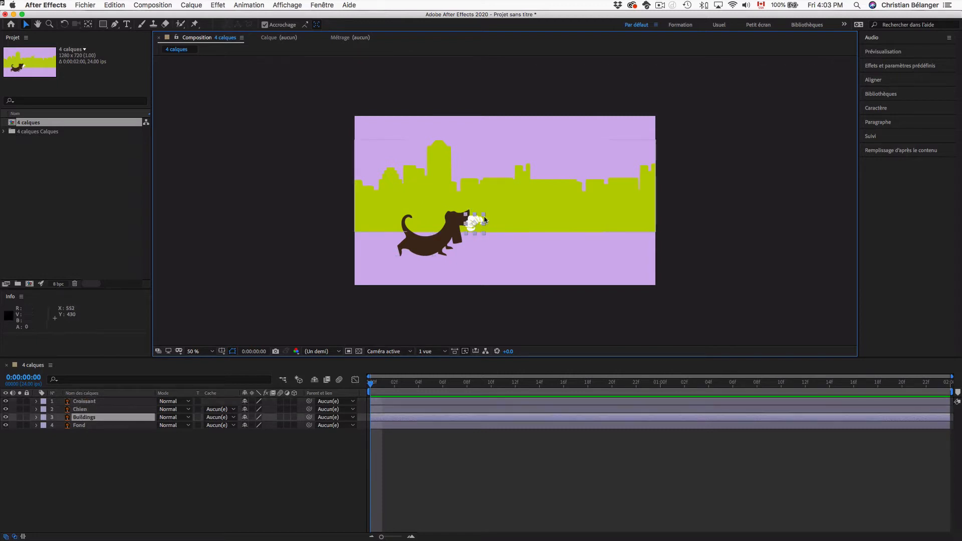
click(568, 253)
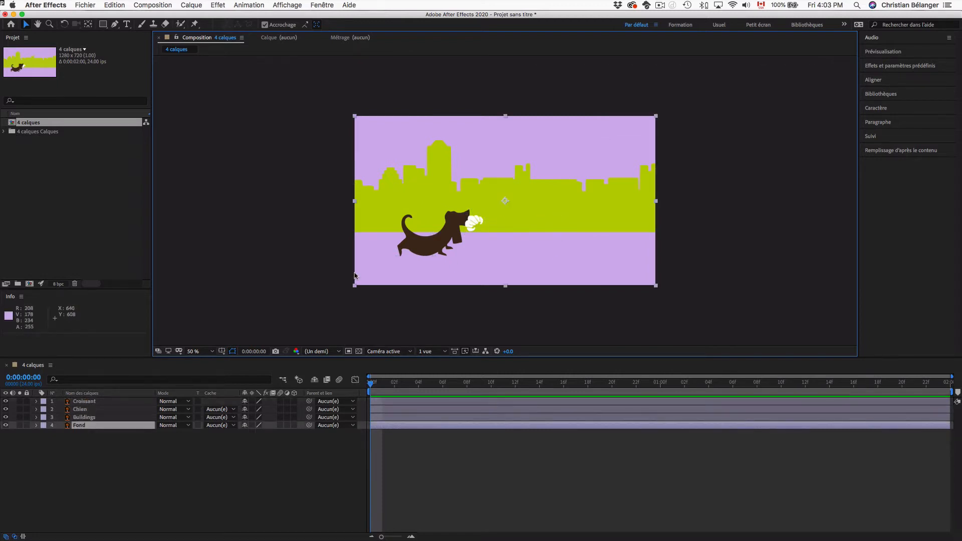
click(237, 279)
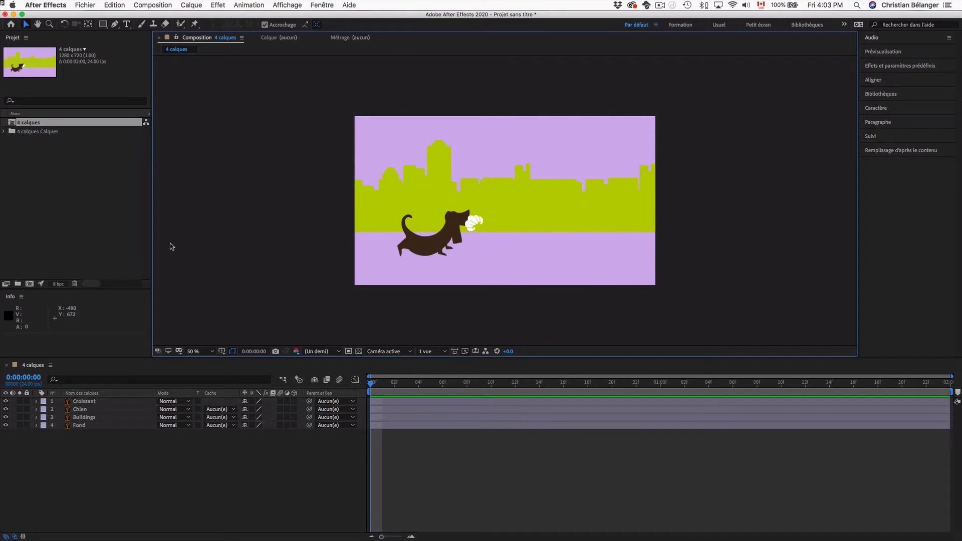
Empty the project by deleting the 4 calques composition and its 4 calques Calques folder.
click(85, 191)
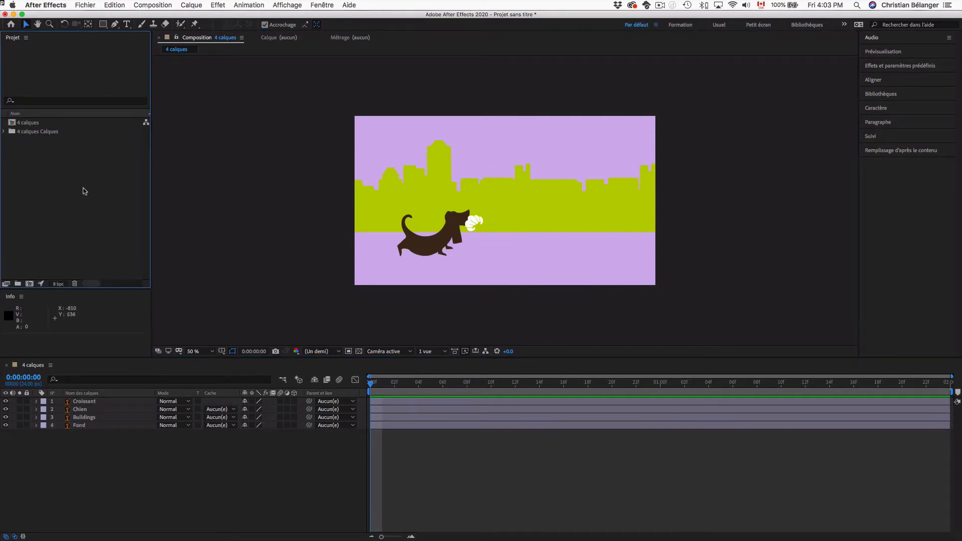
key(super+a)
key(Delete)
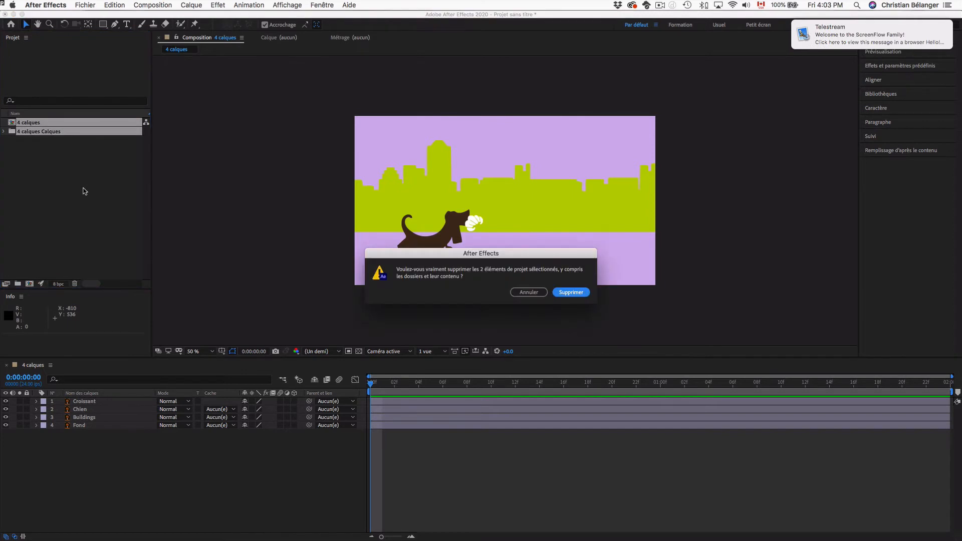
click(581, 294)
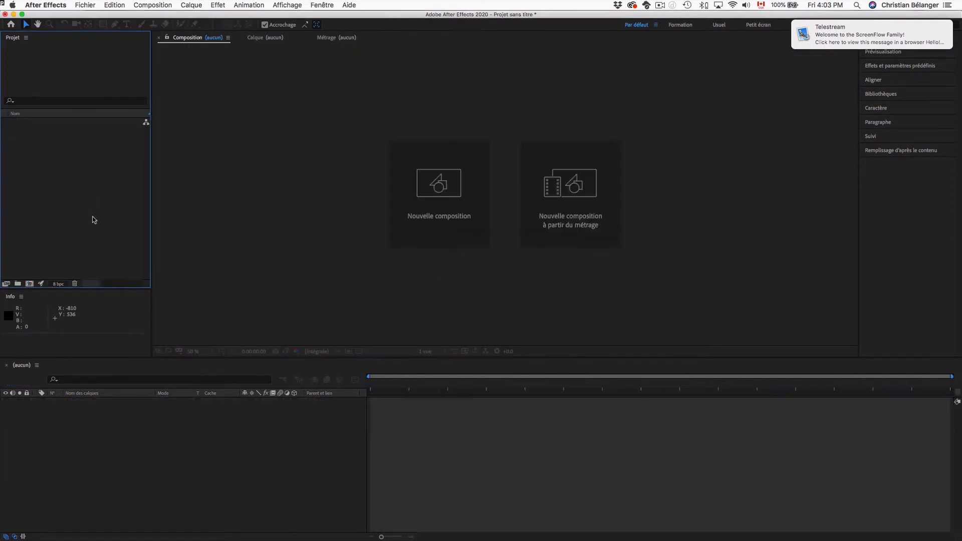
Import 4 calques.ai as Composition, without keeping layer sizes, and open the 4 calques composition.
double_click(68, 172)
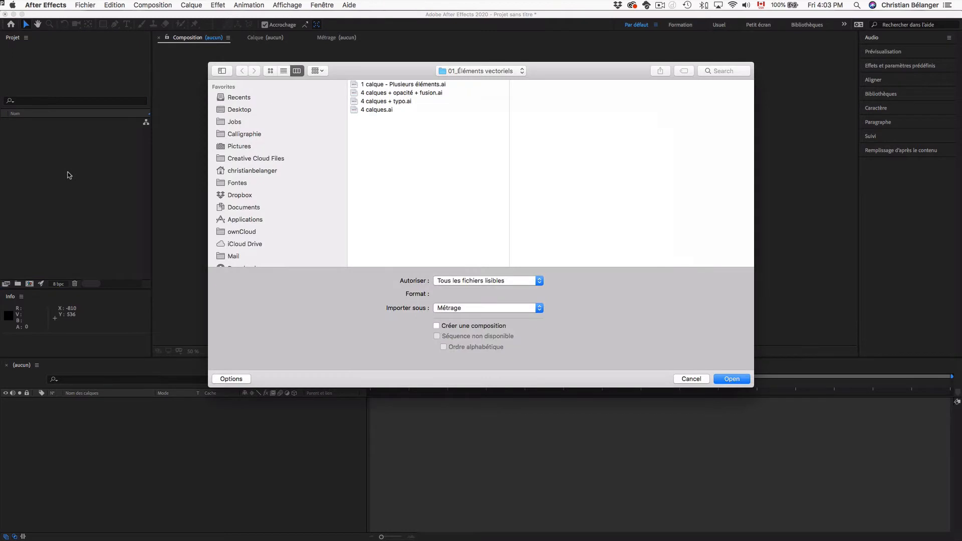
click(373, 110)
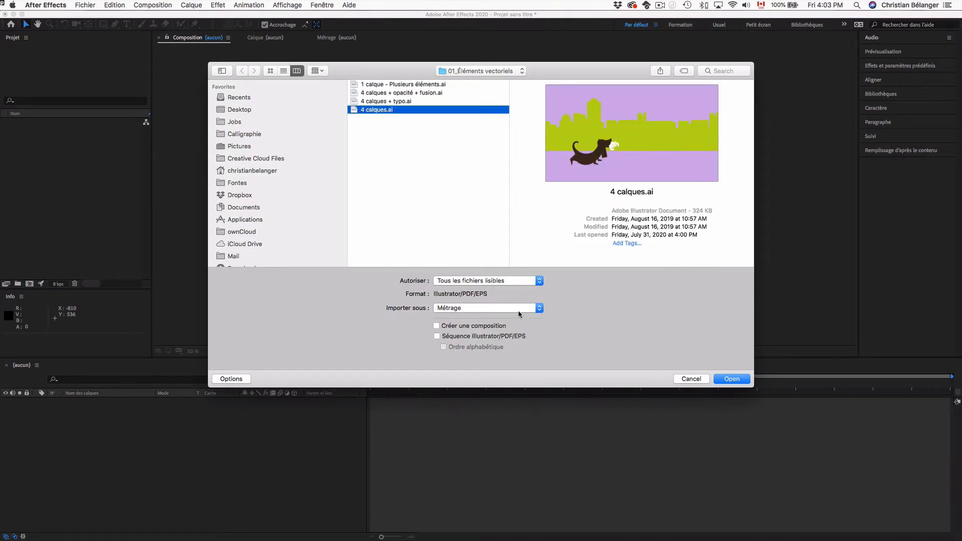
click(540, 308)
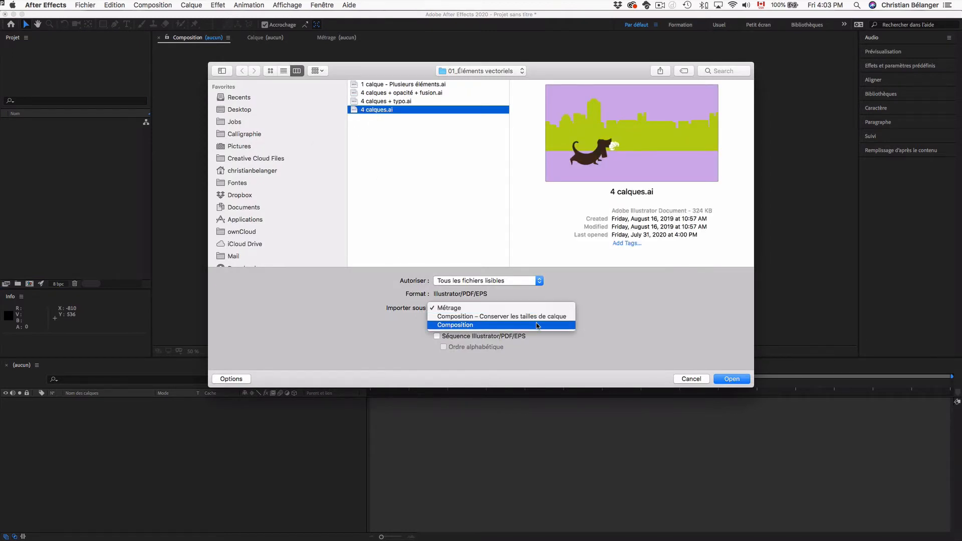
click(537, 325)
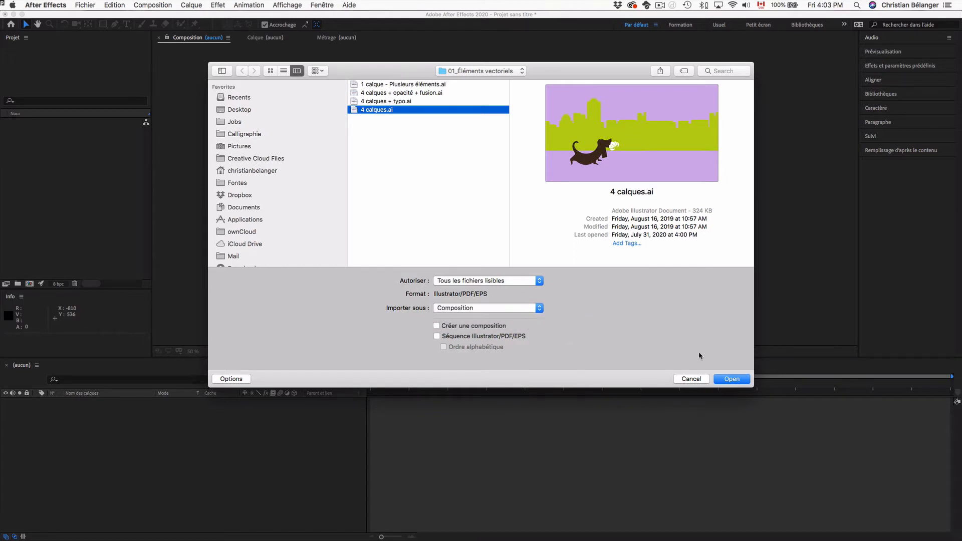
click(731, 380)
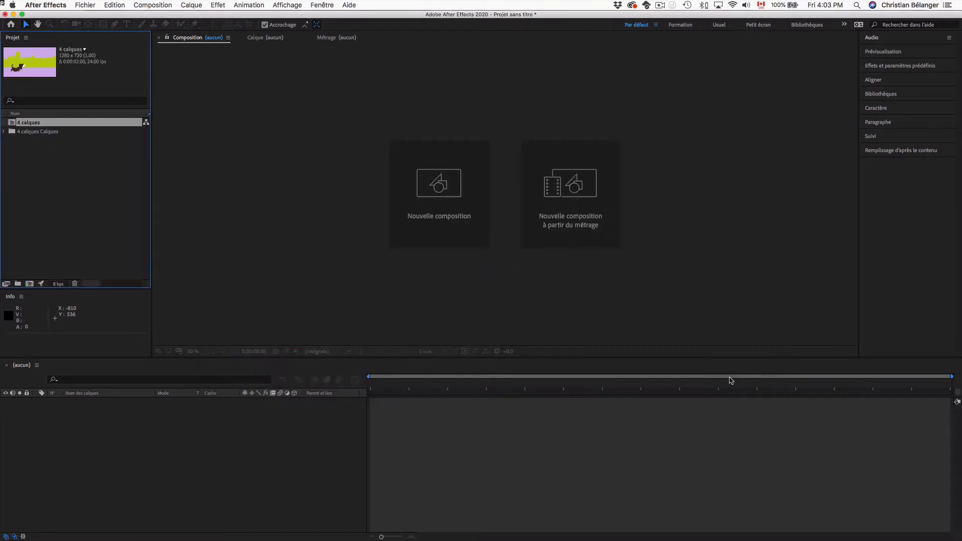
double_click(52, 123)
Try moving the croissant down-right, the dog down-left and the buildings up-right, and undo all three moves.
click(429, 240)
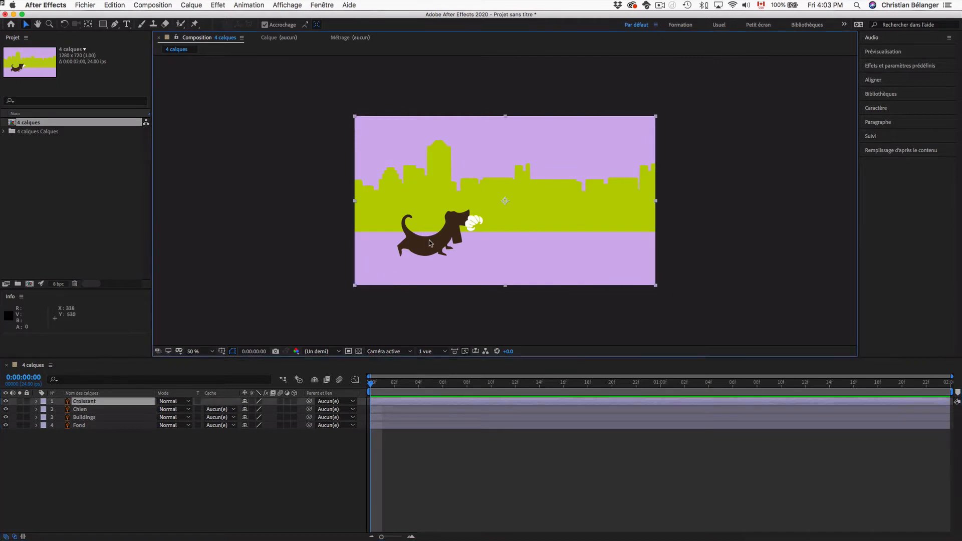
drag(450, 244, 574, 285)
drag(436, 250, 304, 291)
drag(441, 150, 473, 121)
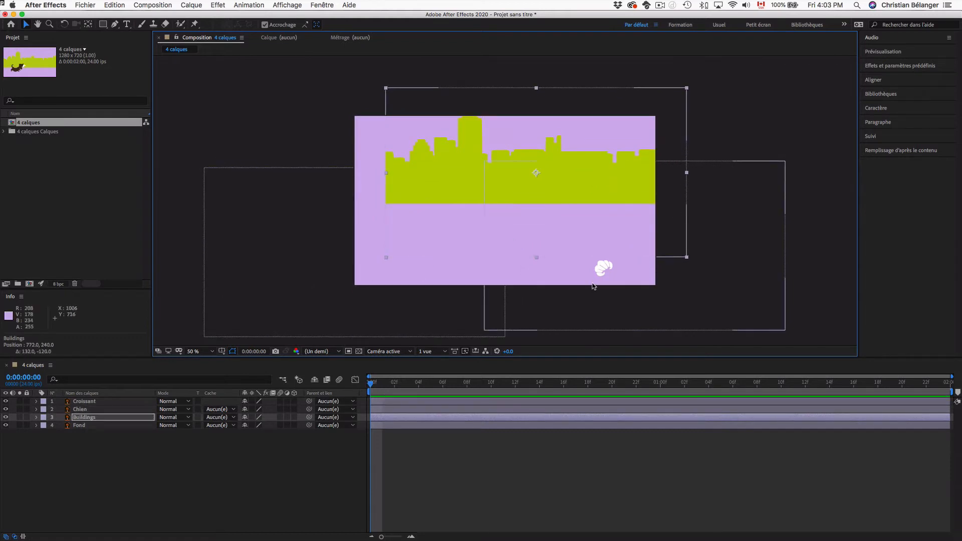
click(599, 271)
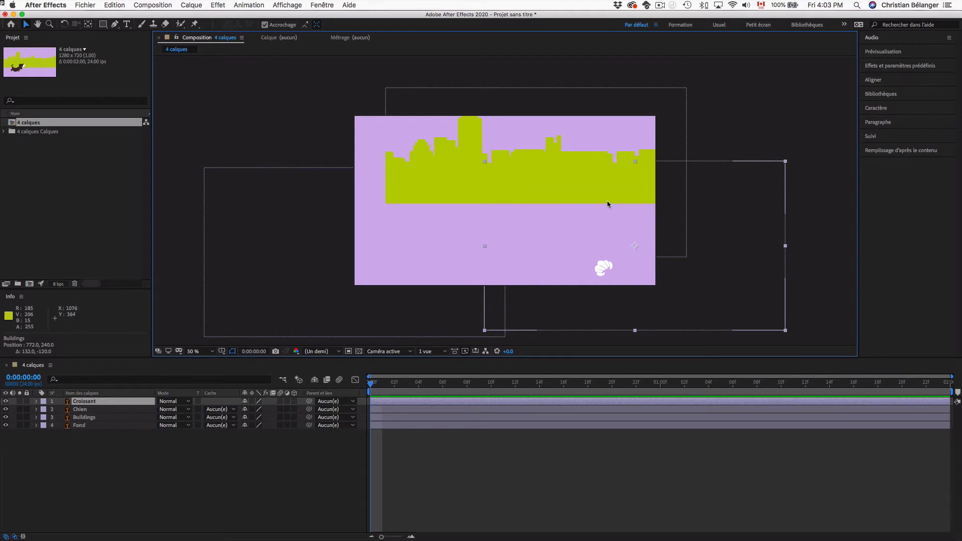
key(super+z)
key(super+z)
key(super+z)
key(super+z)
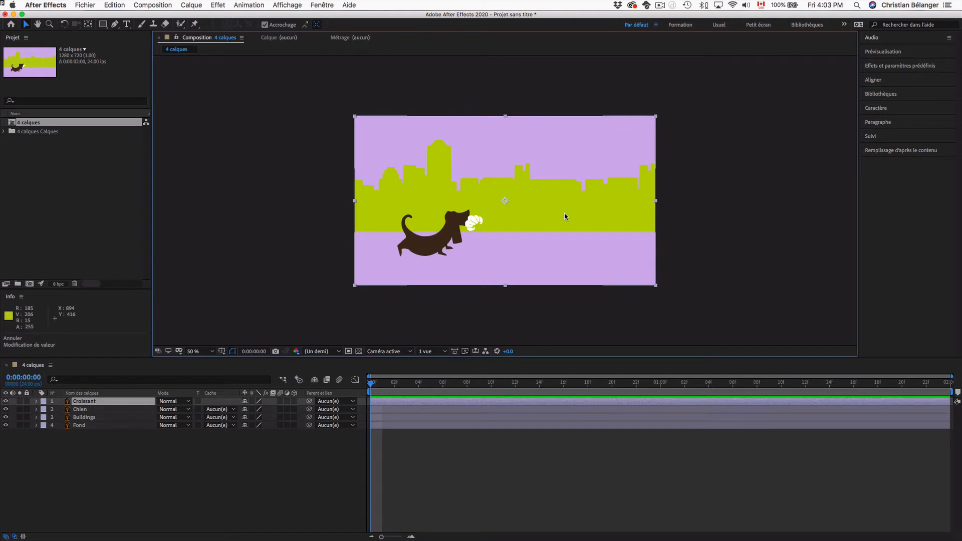
Delete the 4 calques composition imported without layer sizes, along with its layer folder.
click(88, 172)
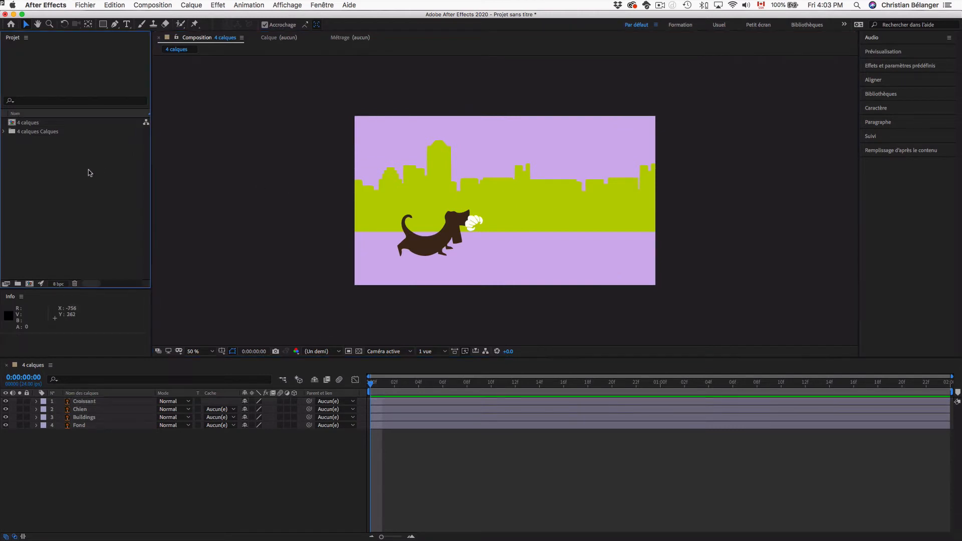
key(super+a)
key(BackSpace)
key(Return)
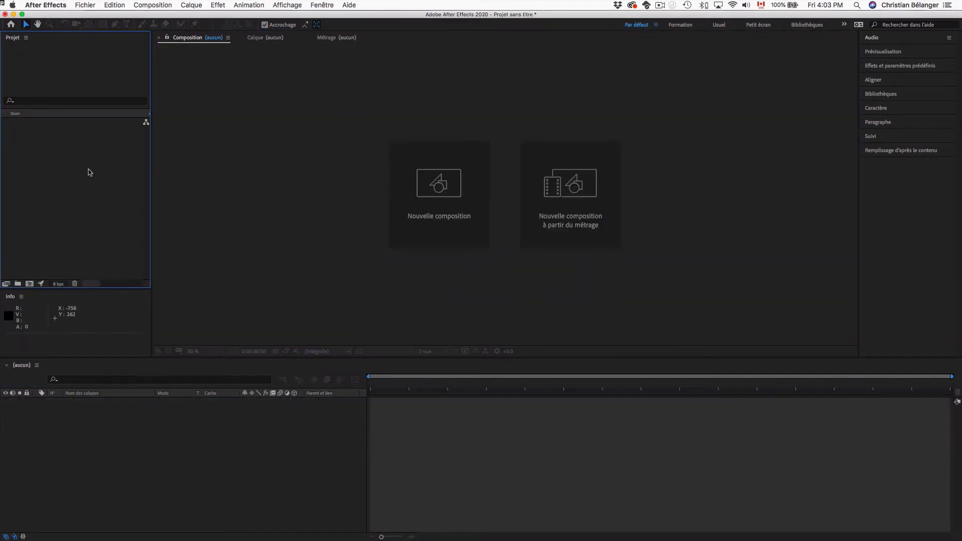
Import 4 calques.ai as Composition – Conserver les tailles de calque and open the 4 calques composition.
double_click(88, 172)
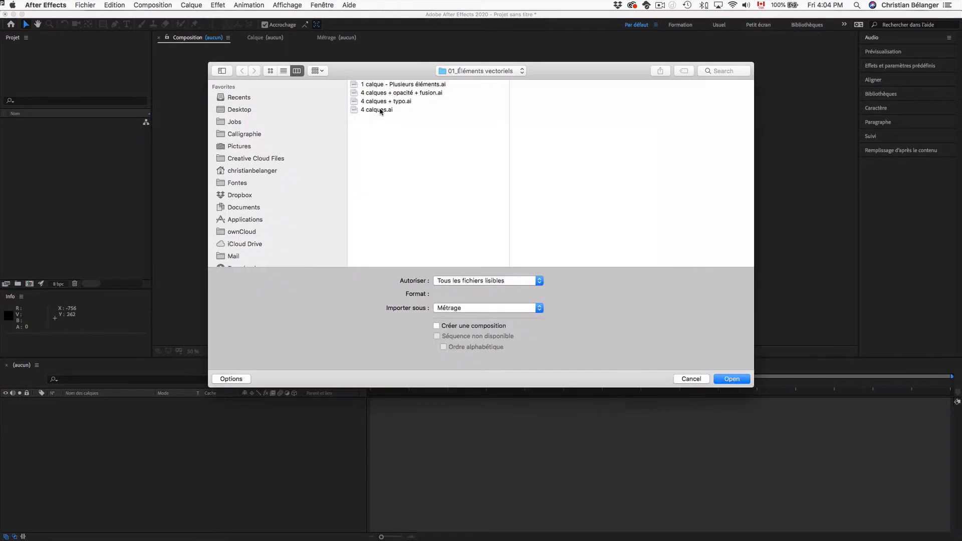
click(381, 110)
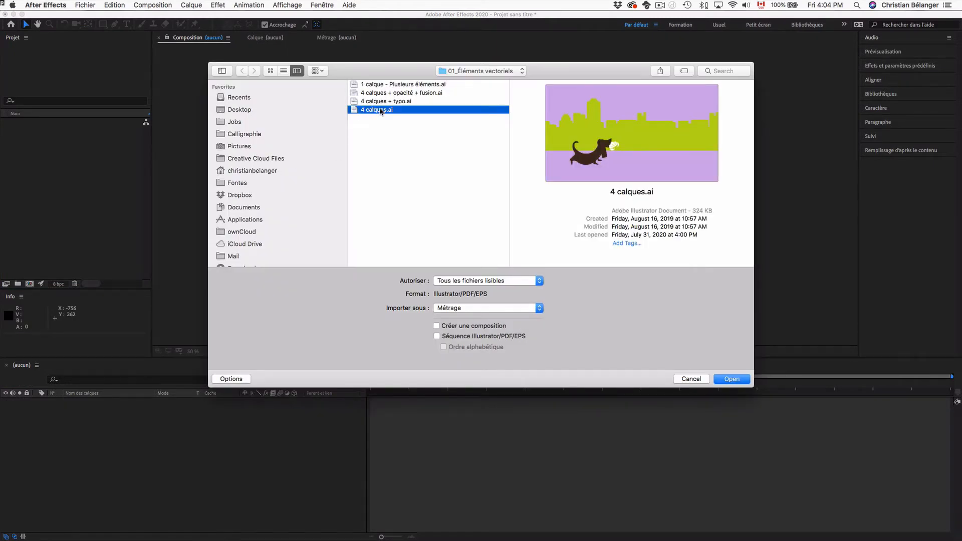
click(540, 309)
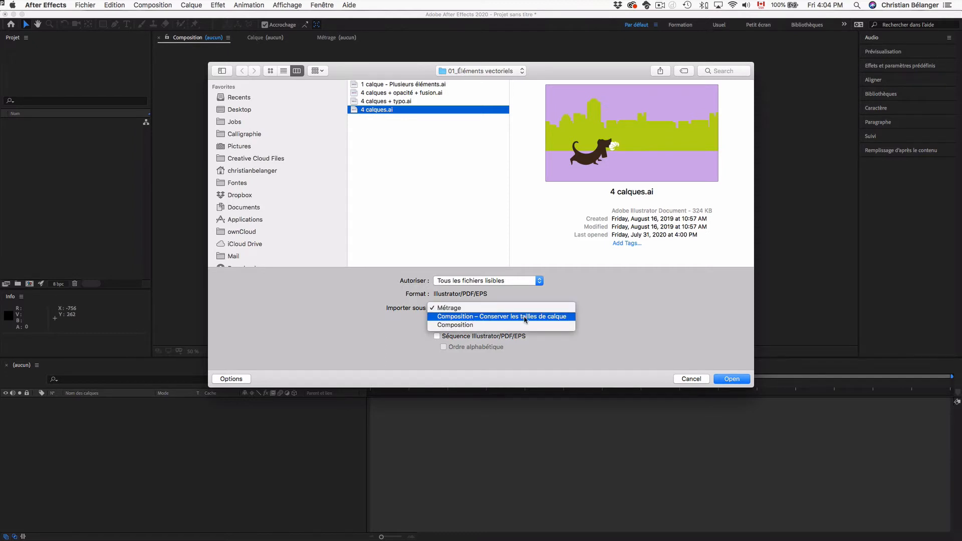
click(536, 317)
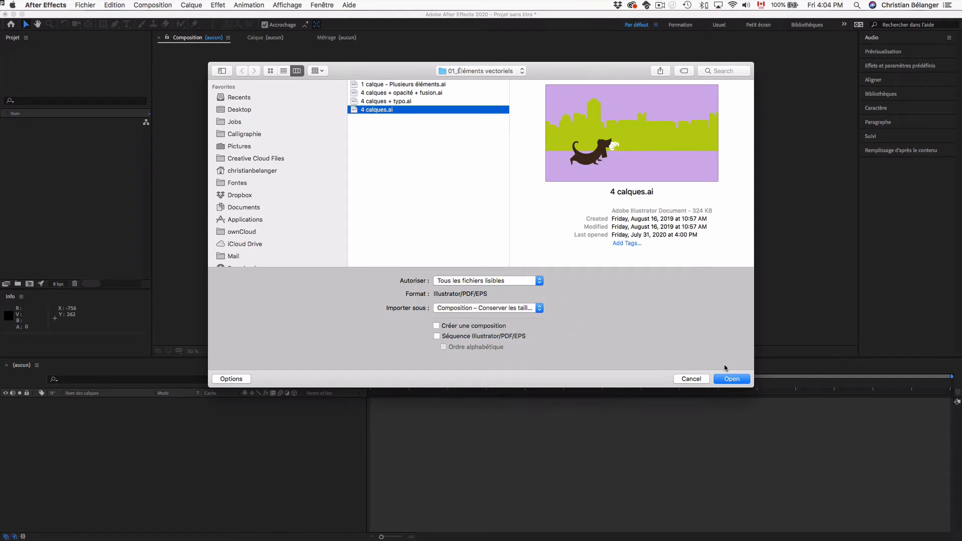
click(732, 379)
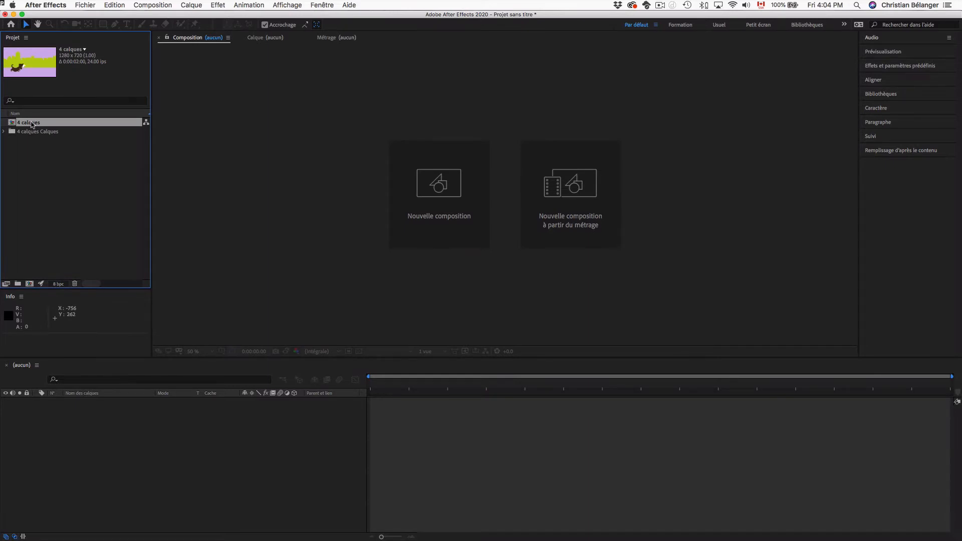
double_click(31, 124)
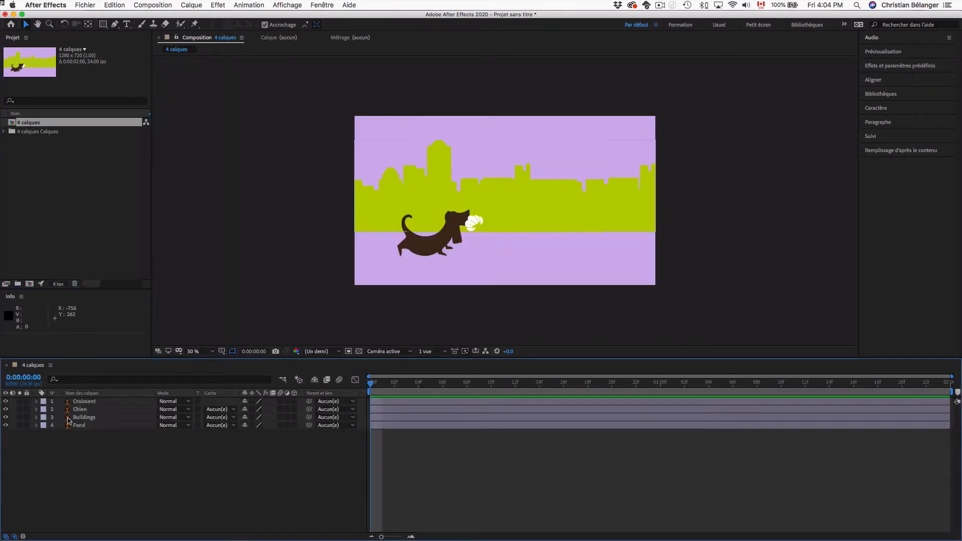
Select the Croissant, Chien, Buildings and Fond layers in turn to inspect their individual bounds.
click(86, 401)
click(87, 410)
click(88, 417)
click(89, 426)
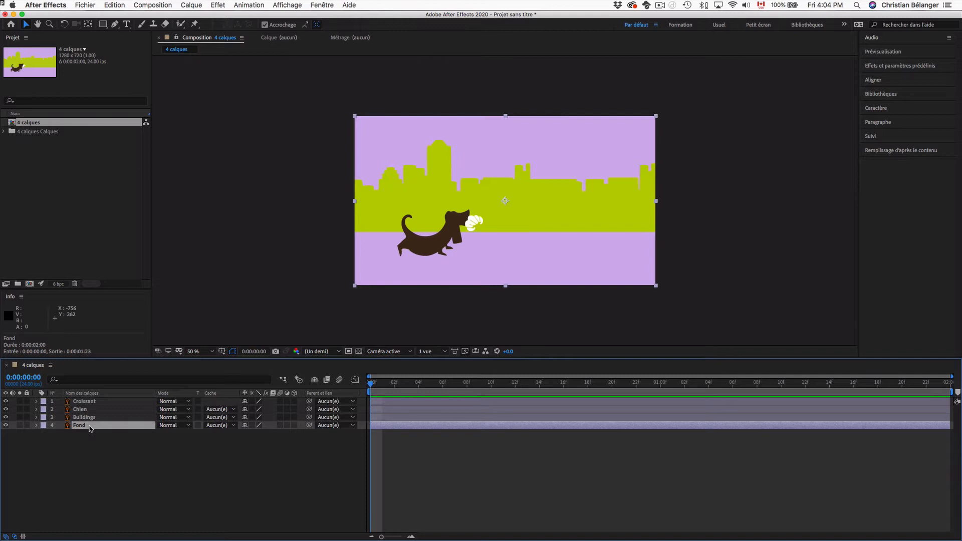
Enable continuous rasterization on all four layers together, and select only the Croissant layer.
shift+click(108, 402)
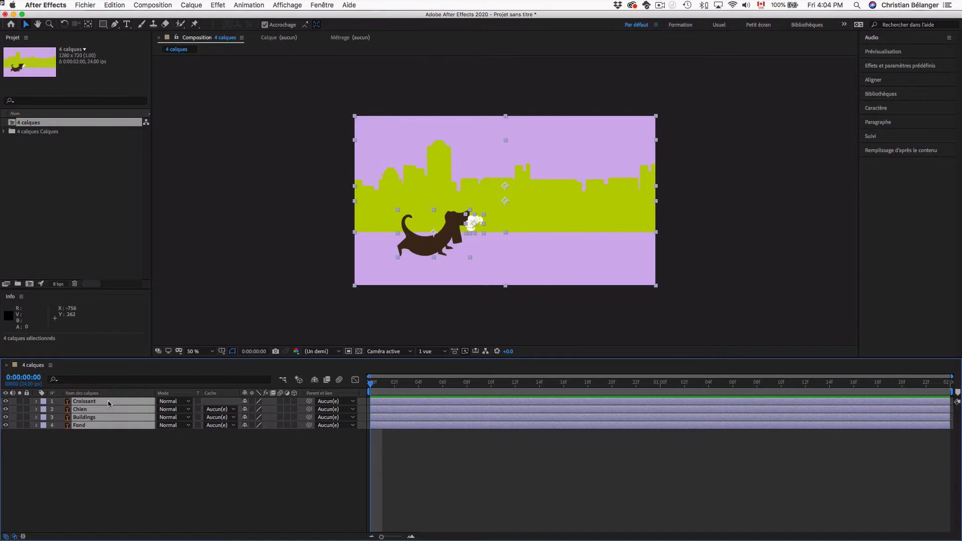
click(252, 401)
click(242, 439)
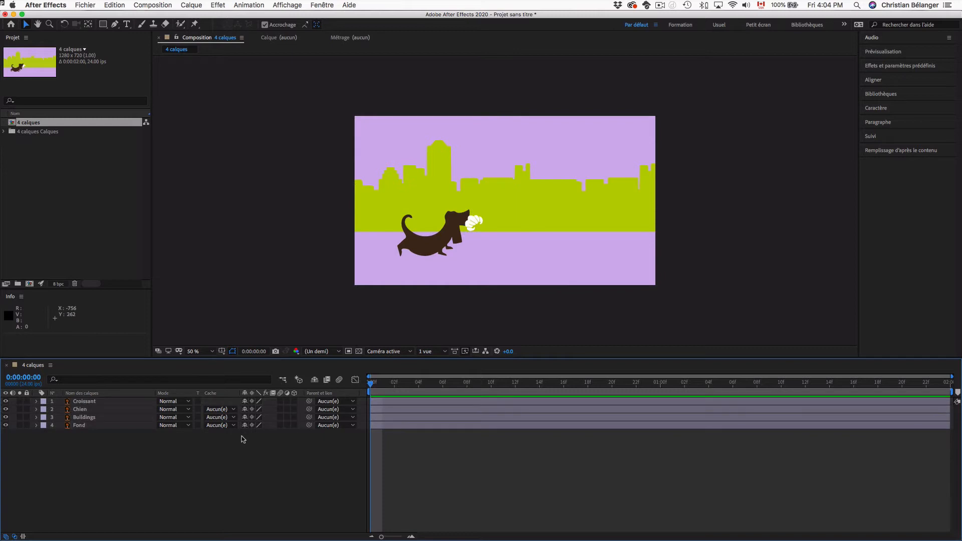
click(109, 401)
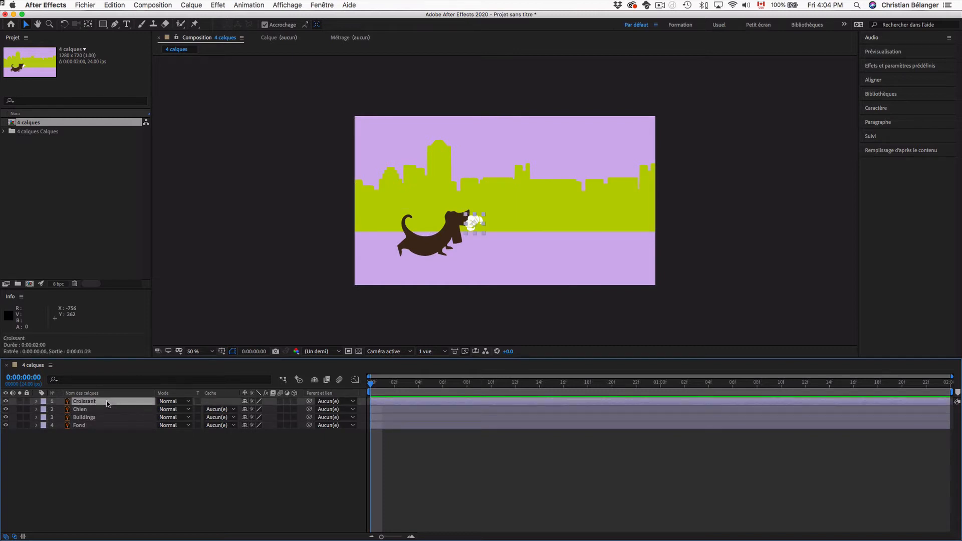
Create an editable shape layer from the Chien vector layer.
click(100, 418)
click(101, 426)
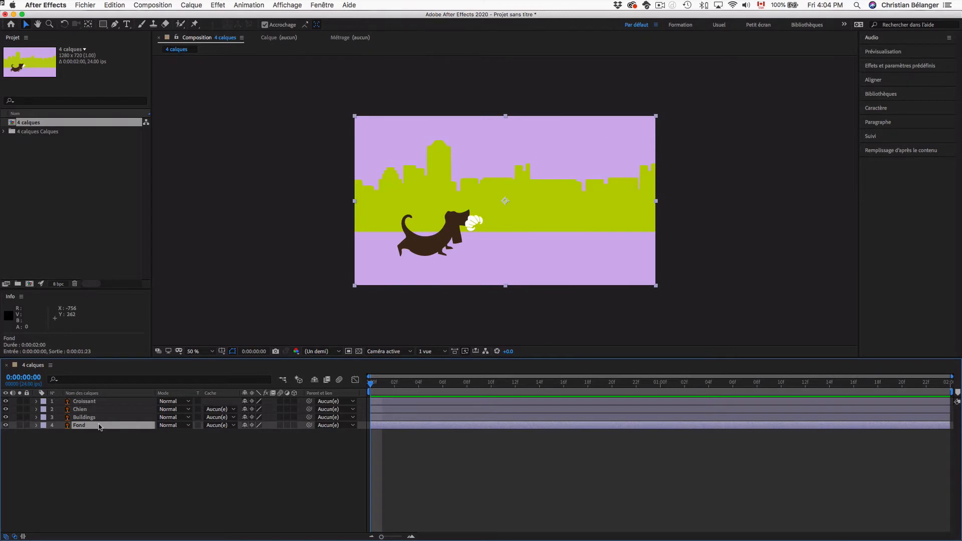
click(95, 410)
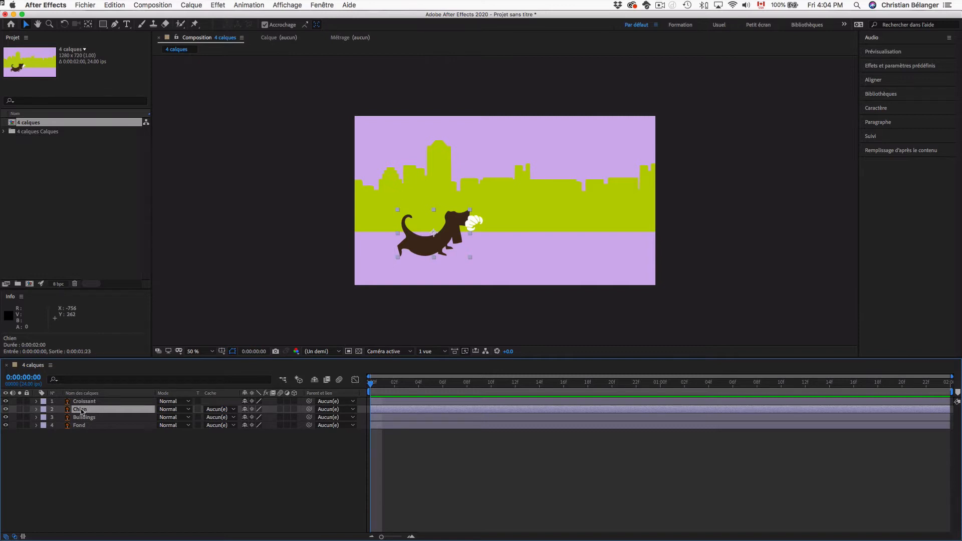
right_click(82, 412)
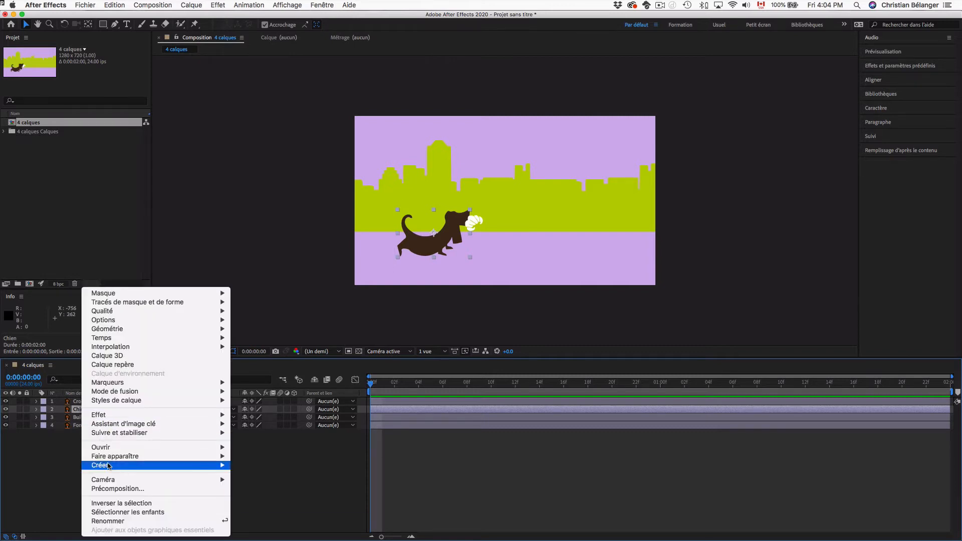
mouse_move(110, 465)
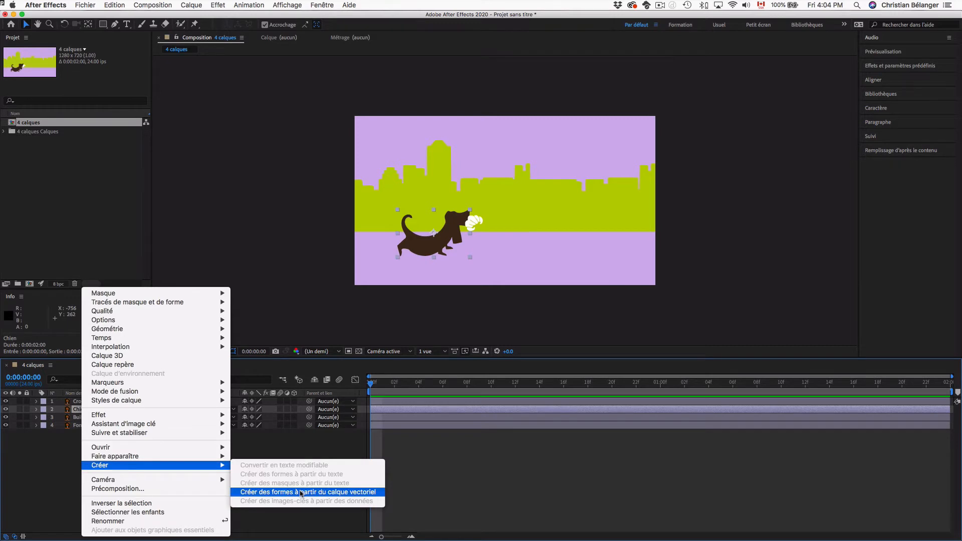
click(302, 492)
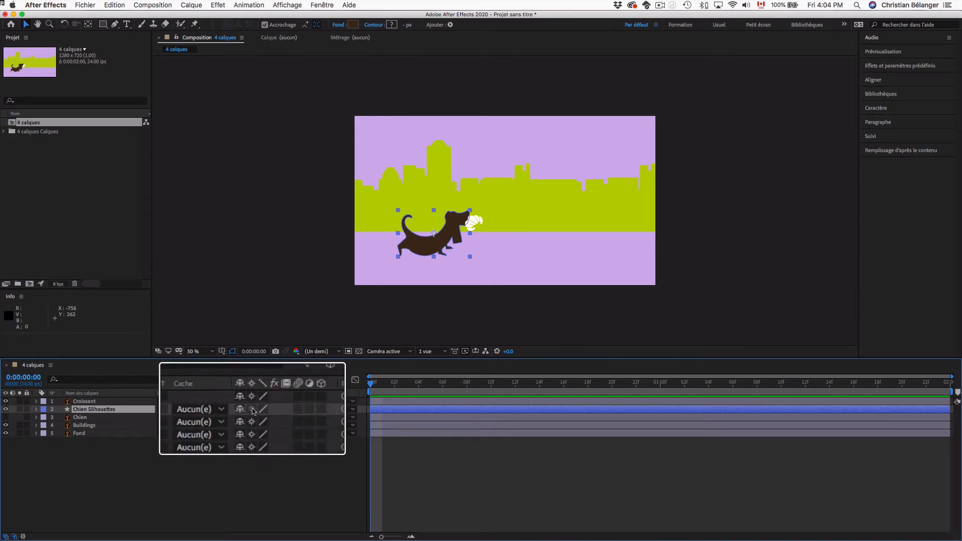
Examine which properties the original Chien vector layer offers, including its Transformer group.
click(112, 447)
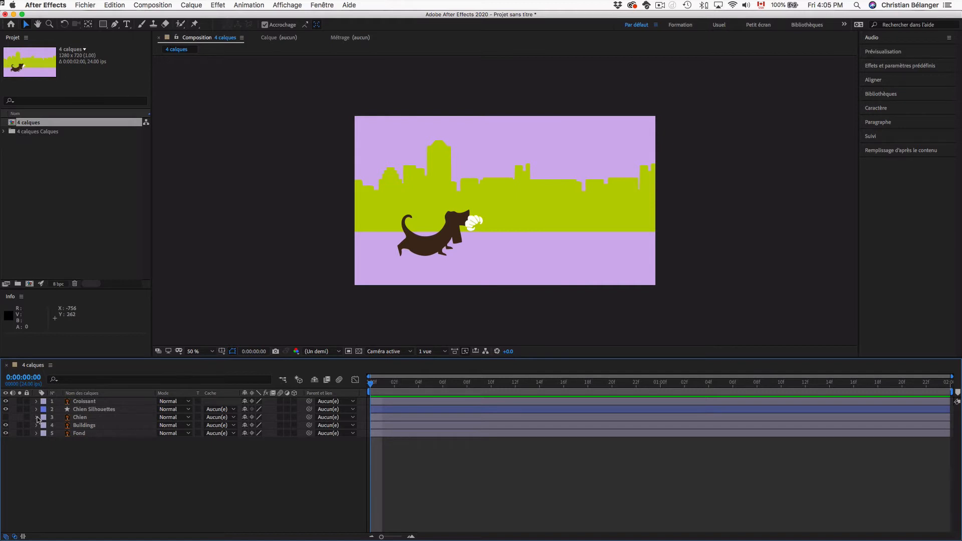
click(89, 420)
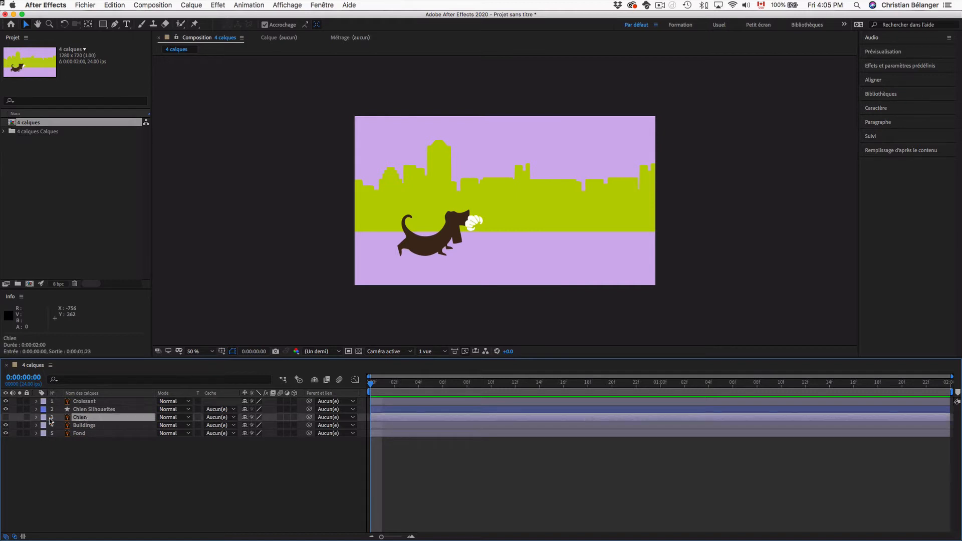
click(36, 418)
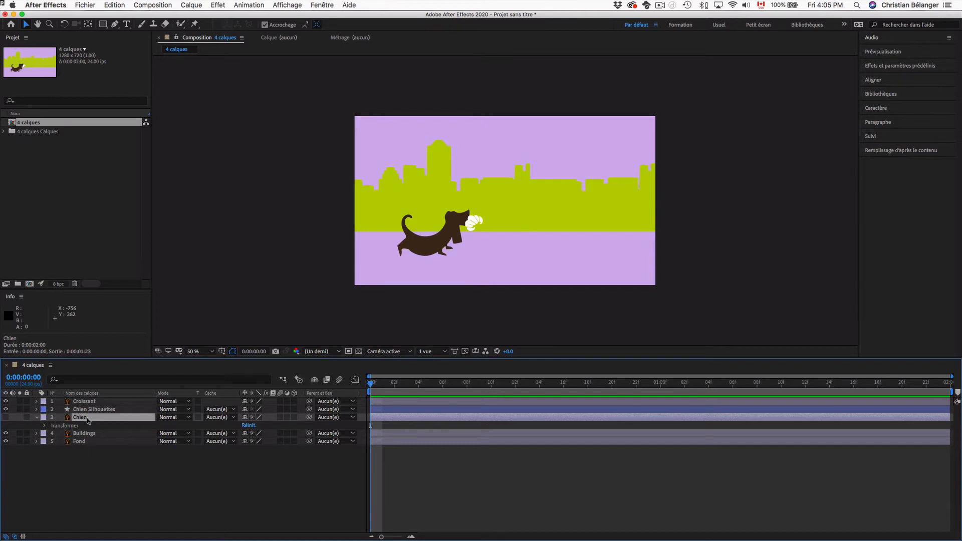
click(44, 426)
click(46, 426)
click(37, 417)
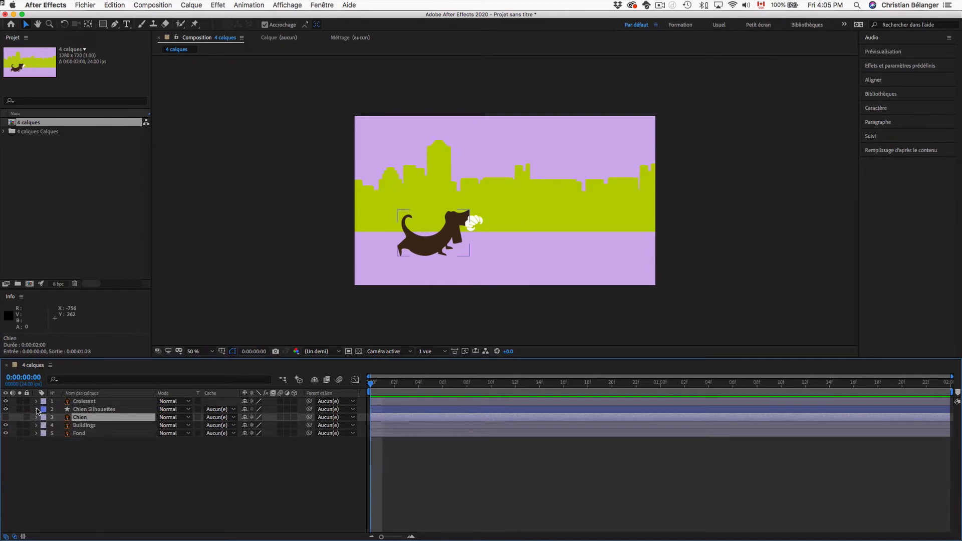
Examine the Chien Silhouettes layer's transform properties and the Tracé 1 and Fond 1 items of Groupe 1.
click(36, 409)
click(45, 427)
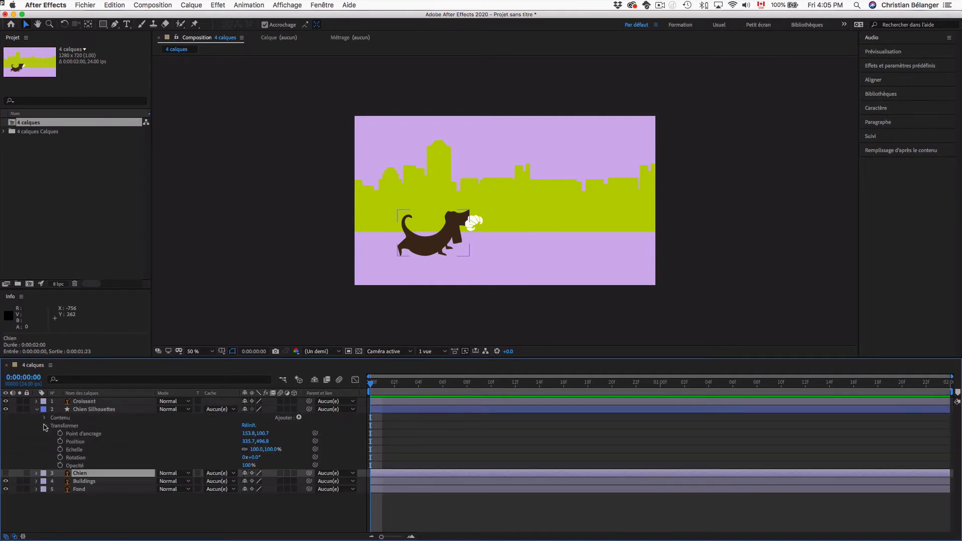
click(45, 426)
click(57, 419)
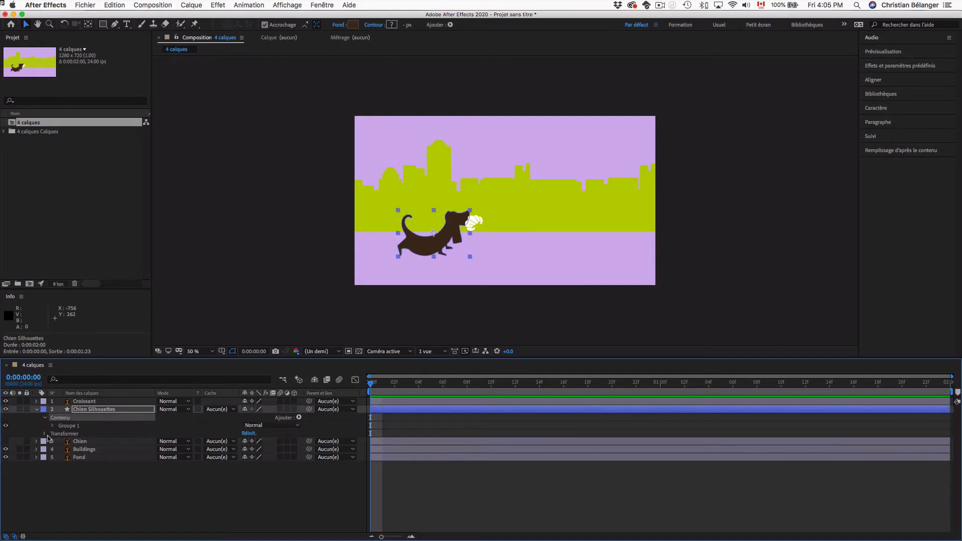
click(52, 426)
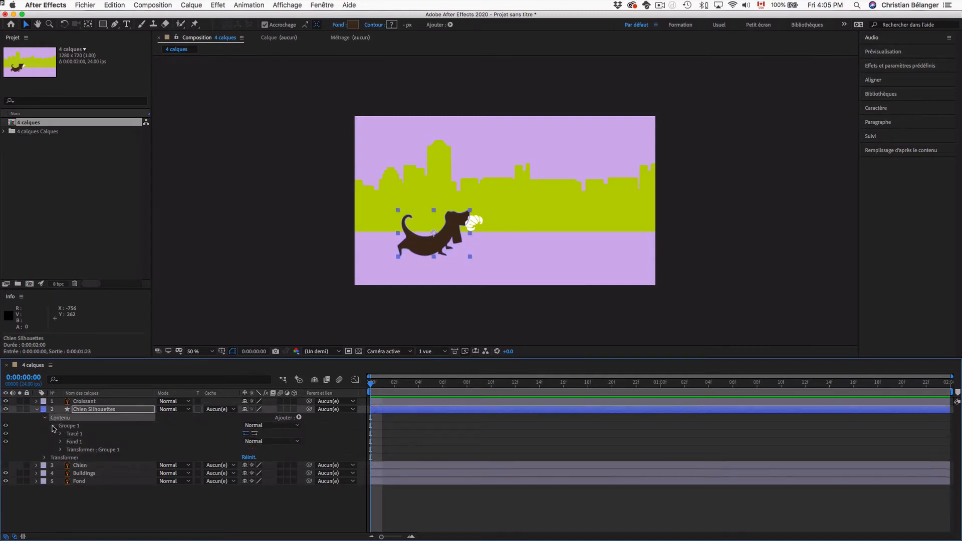
click(73, 443)
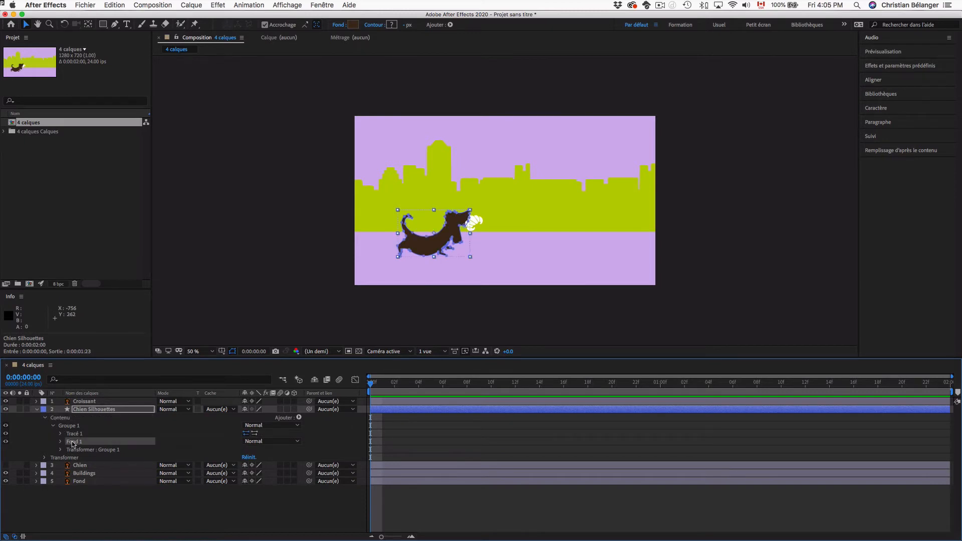
click(74, 434)
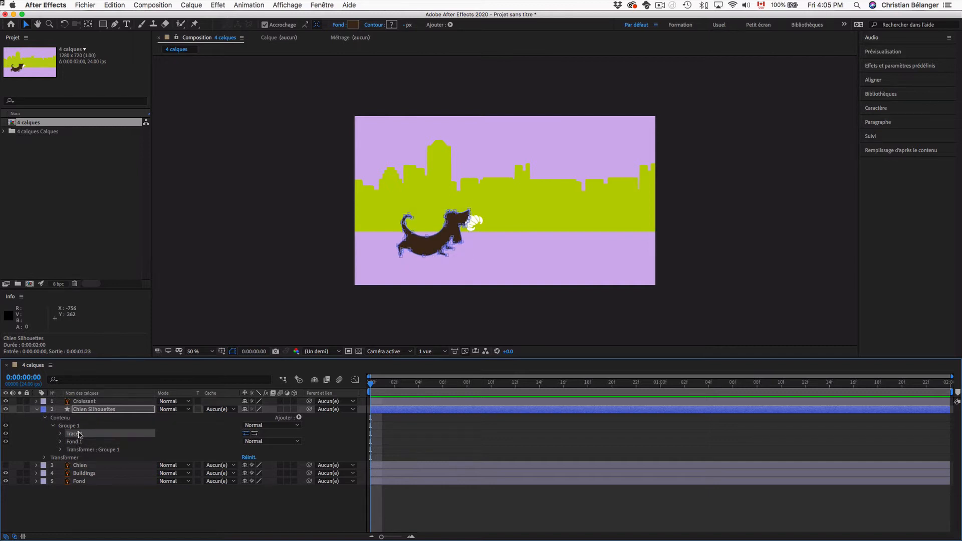
Try reshaping the dog's path by moving points along its back, and undo these path changes.
key(period)
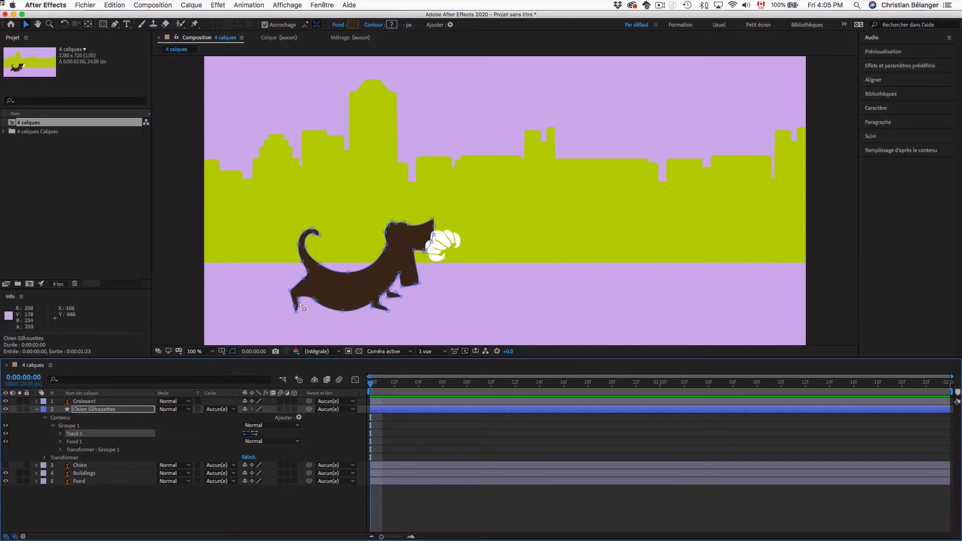
drag(323, 266, 352, 235)
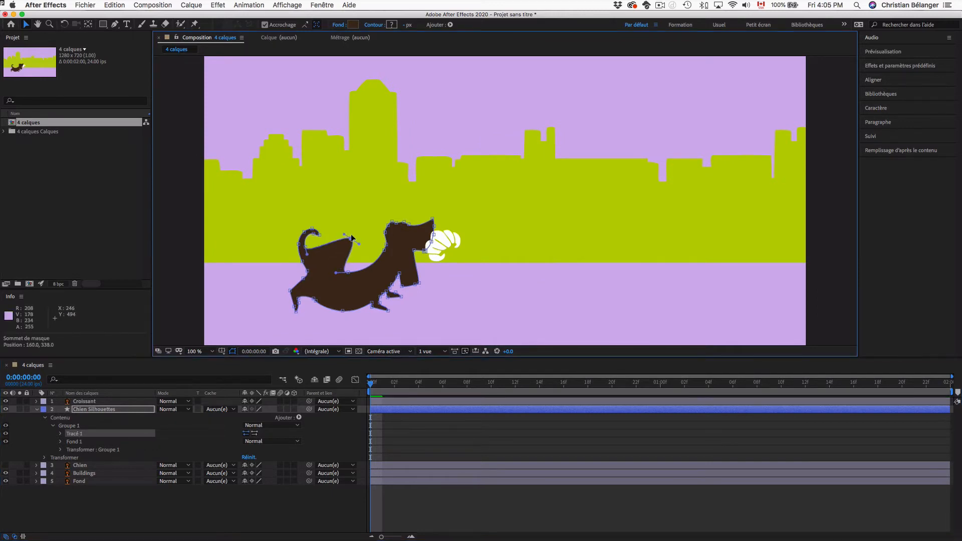
drag(348, 272, 349, 298)
key(super+z)
key(super+z)
key(super+z)
key(super+z)
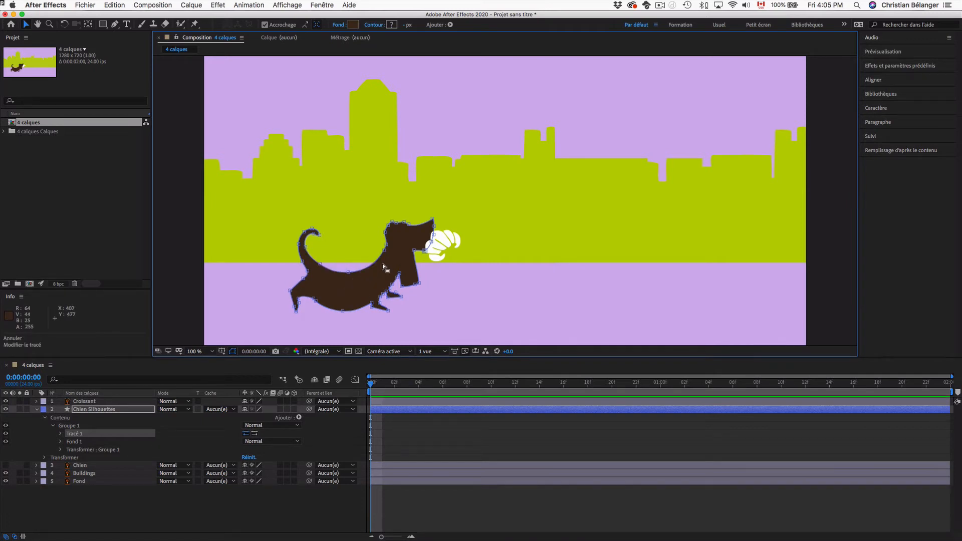
Keyframe the dog's Tracé at 0:00:00:00 and 0:00:00:04, arching its back and raising its belly at the second keyframe, and preview the animation.
click(61, 434)
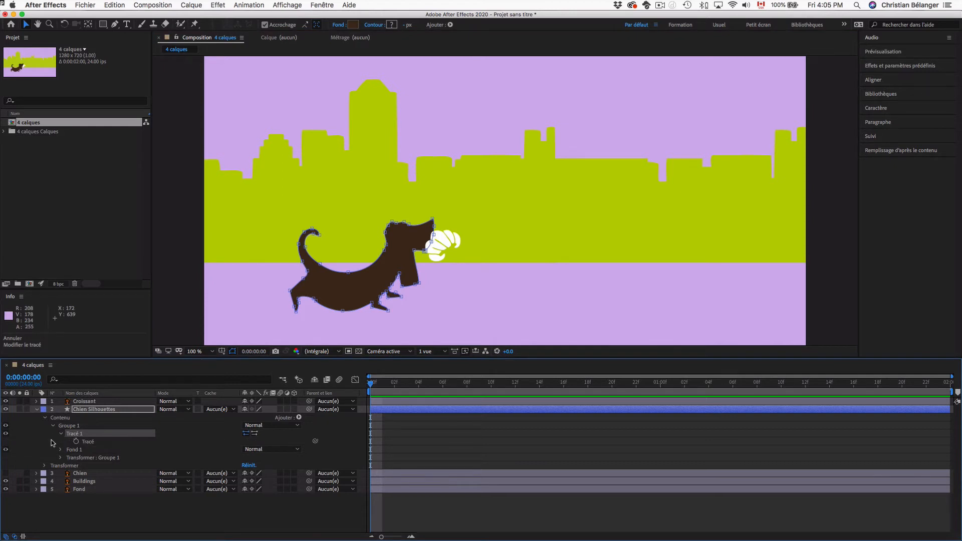
click(91, 442)
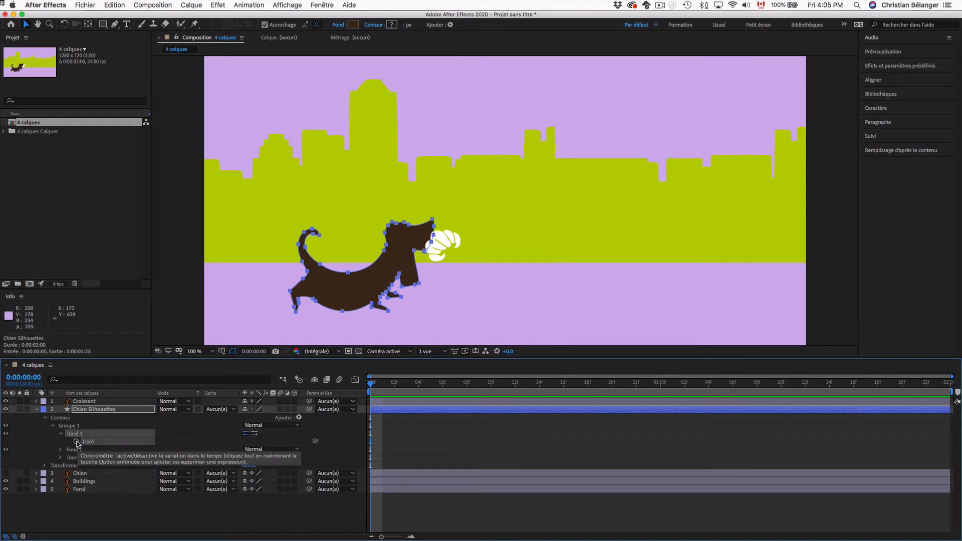
click(77, 441)
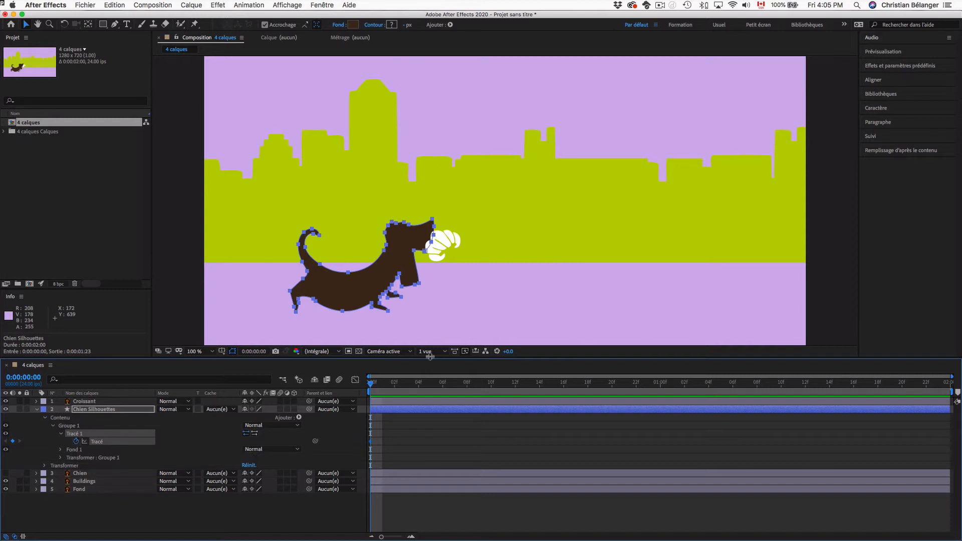
click(418, 383)
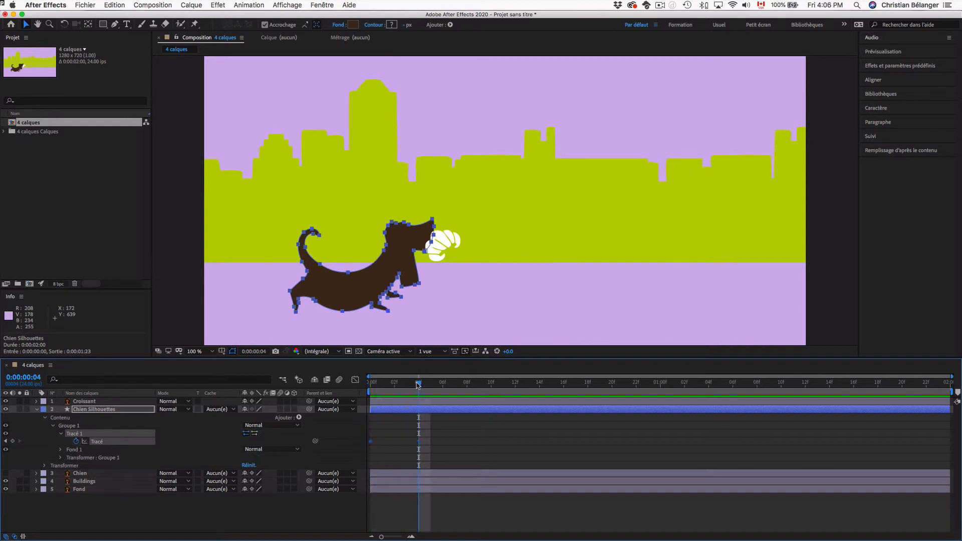
click(351, 270)
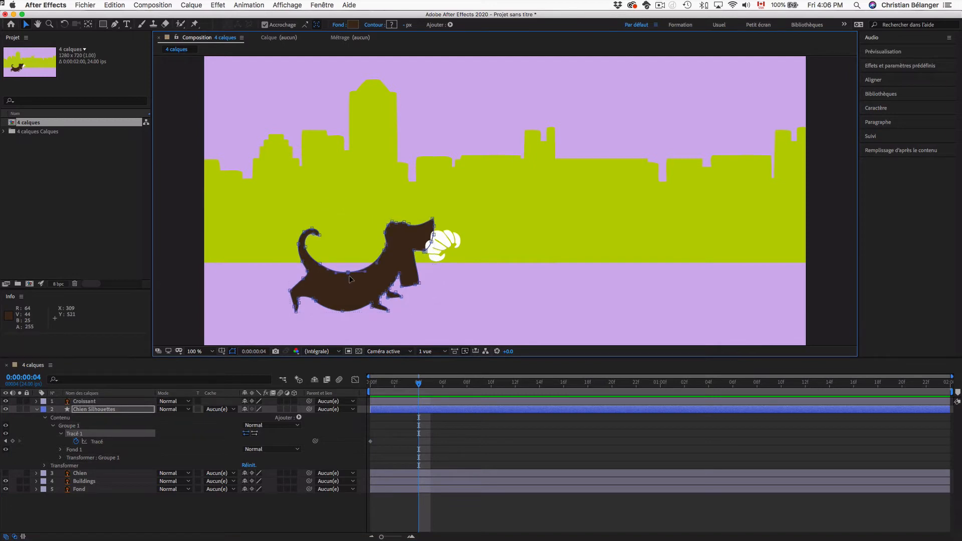
mouse_move(348, 272)
mouse_down()
mouse_move(351, 254)
mouse_move(341, 312)
mouse_move(360, 284)
mouse_up()
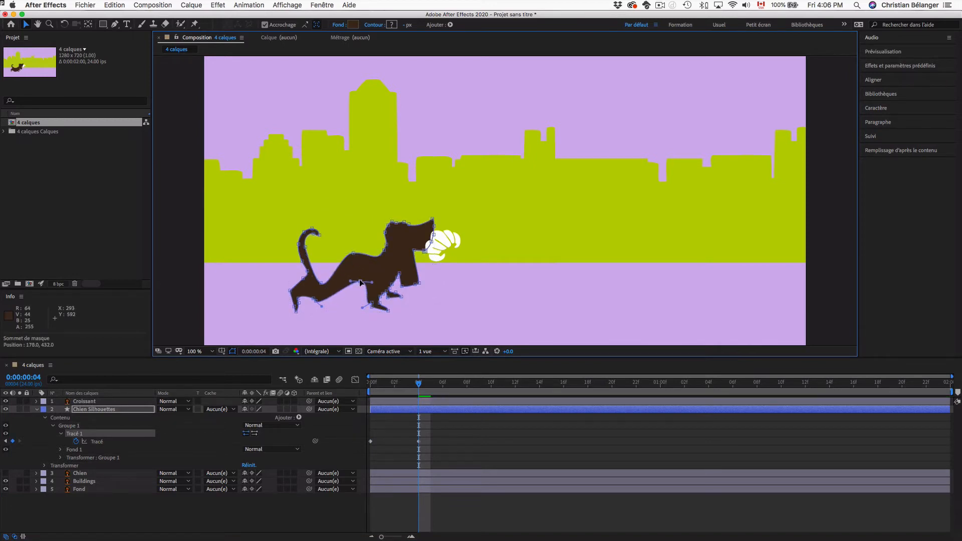
key(space)
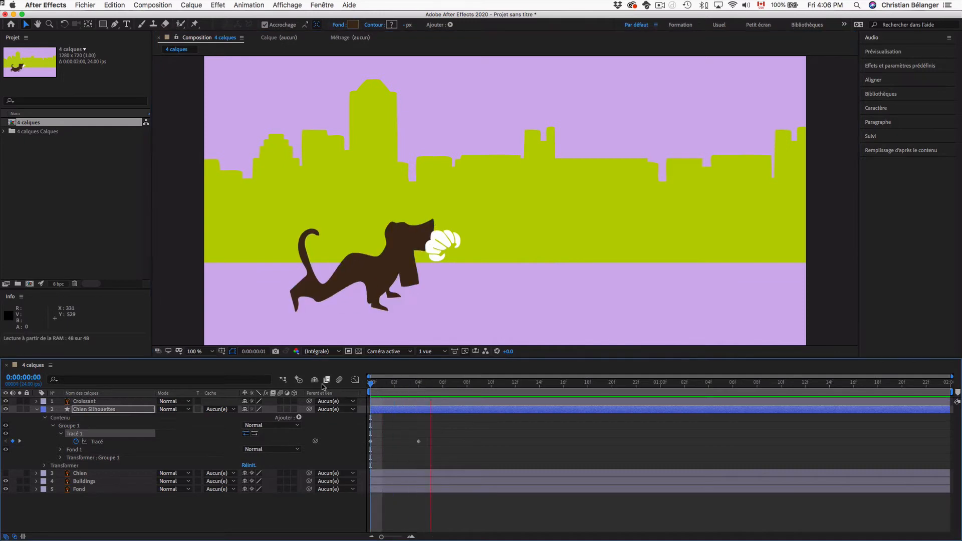
key(space)
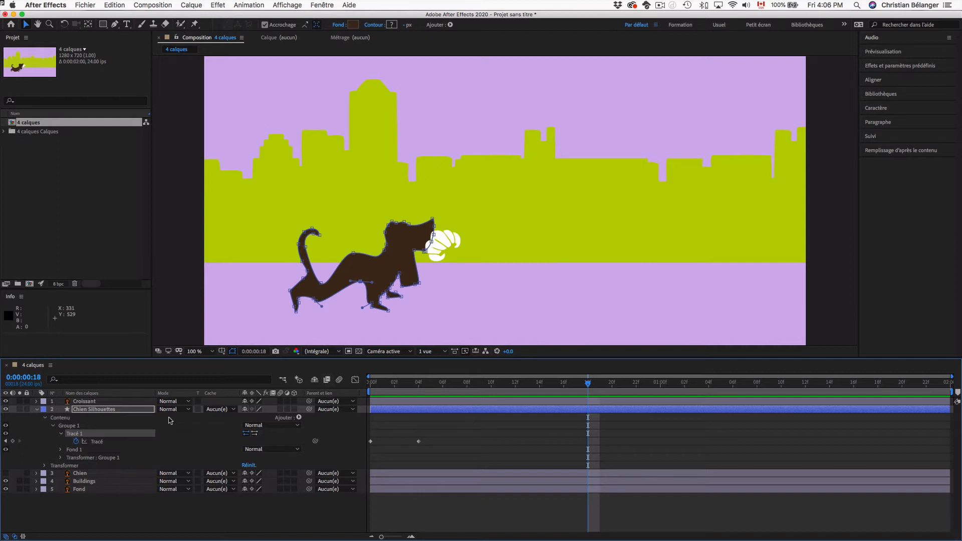
Compare the Chien and Chien Silhouettes layers, and examine the Tracé and the colour and opacity properties of Fond 1.
click(110, 476)
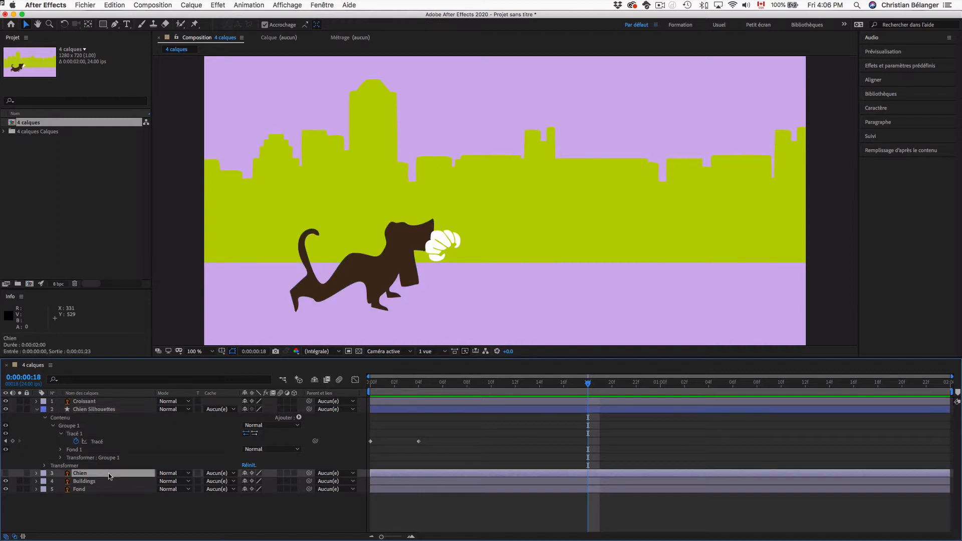
click(122, 411)
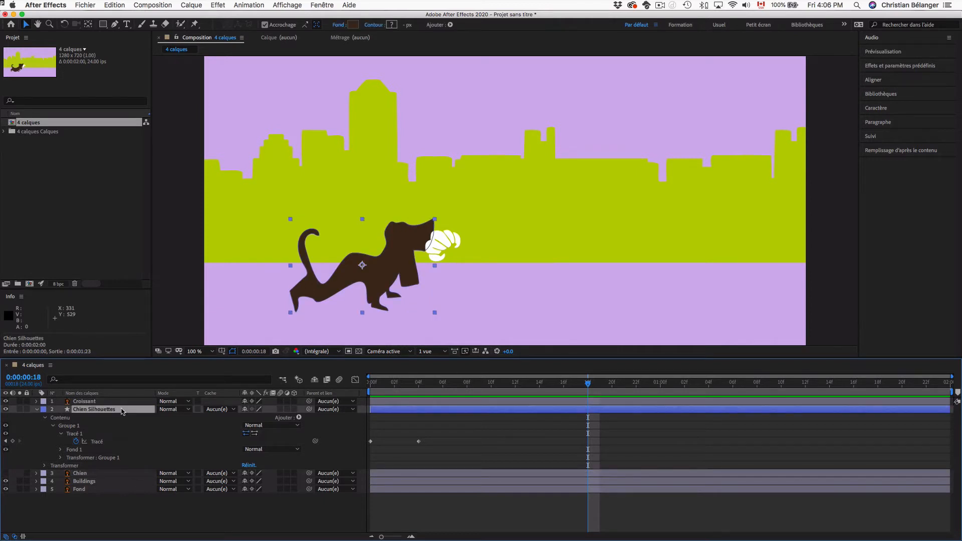
click(99, 441)
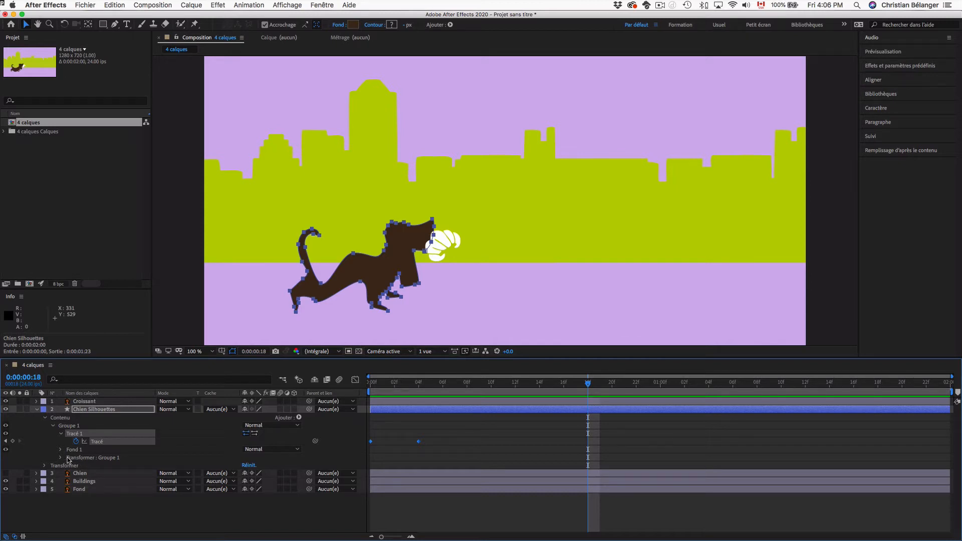
click(60, 450)
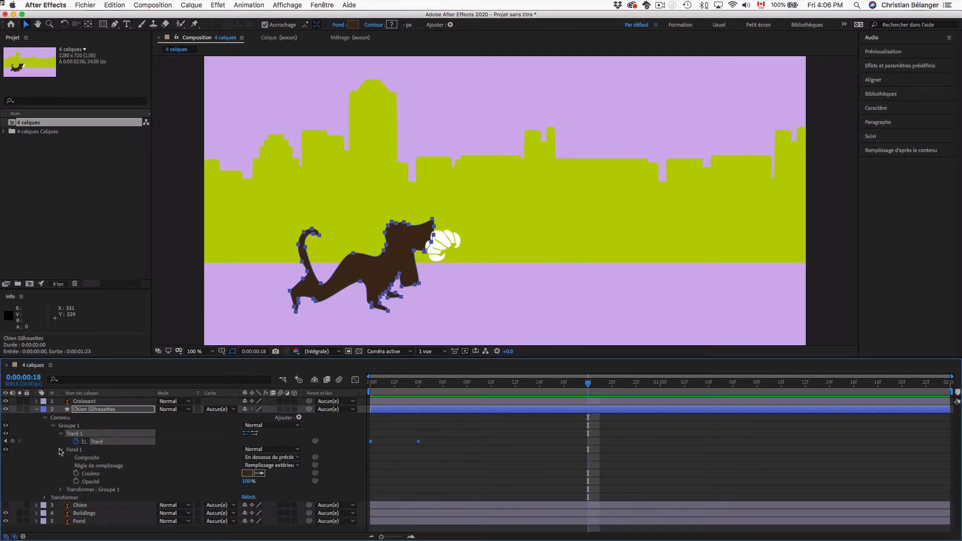
drag(247, 481, 270, 484)
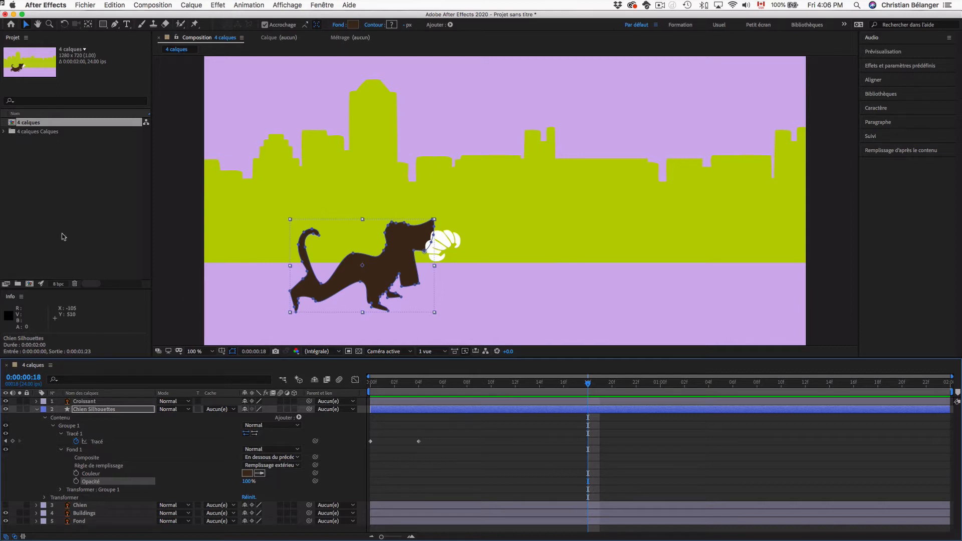
Delete the 4 calques composition and its layer folder from the project.
click(163, 236)
click(33, 163)
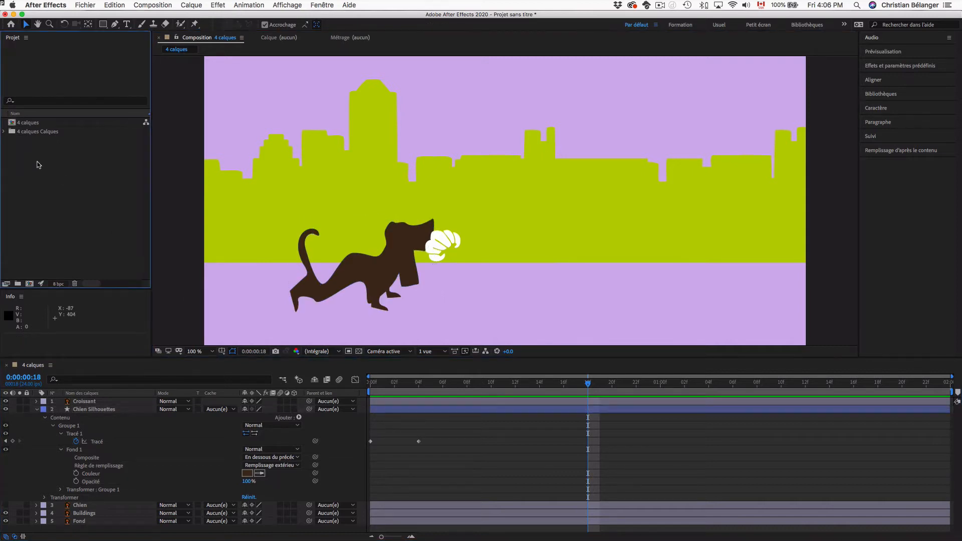
key(super+a)
key(Delete)
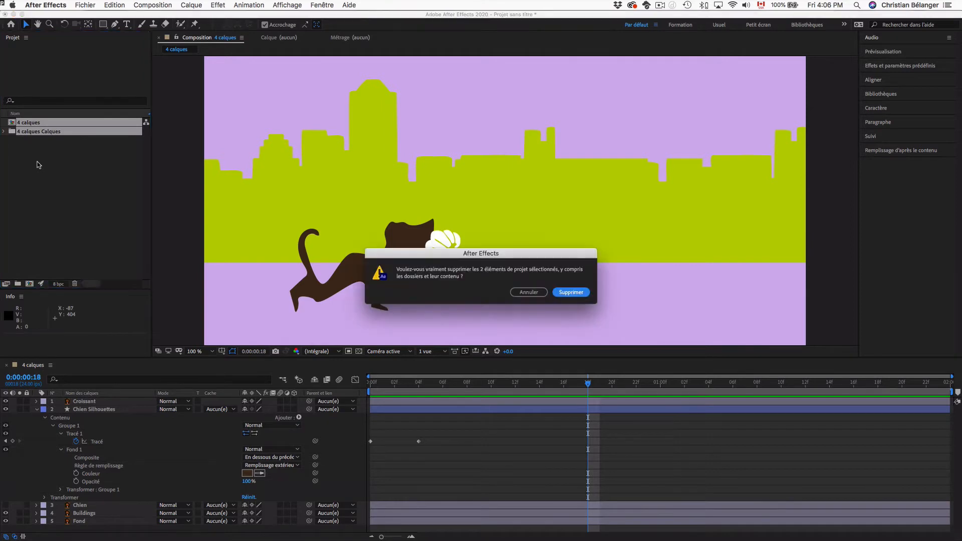
click(572, 293)
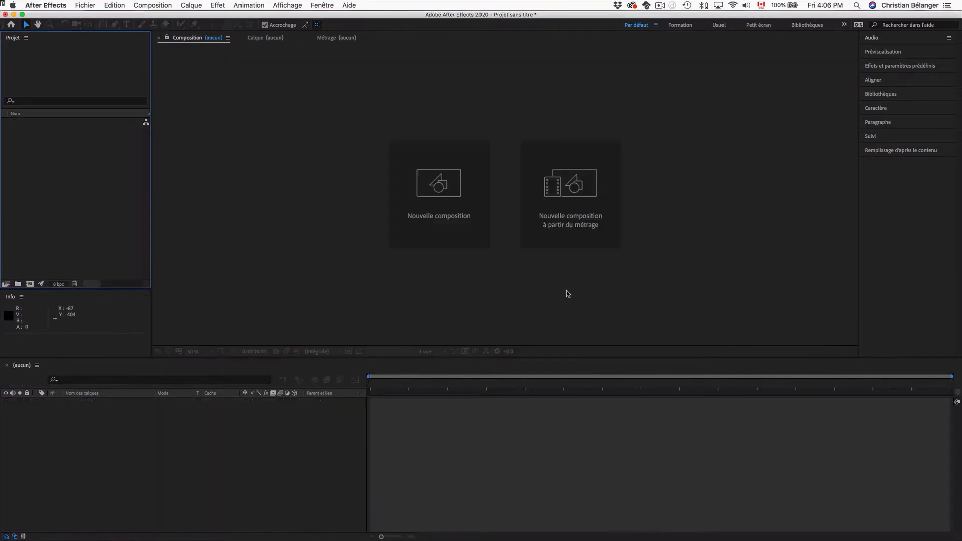
Switch to the Finder and open 4 calques + typo.ai in Illustrator.
key(super+Tab)
click(170, 286)
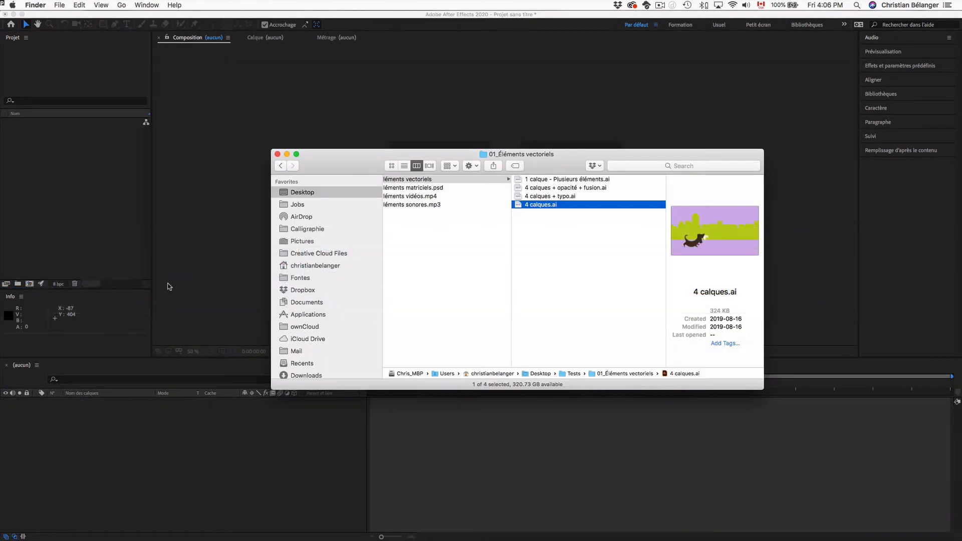
double_click(539, 197)
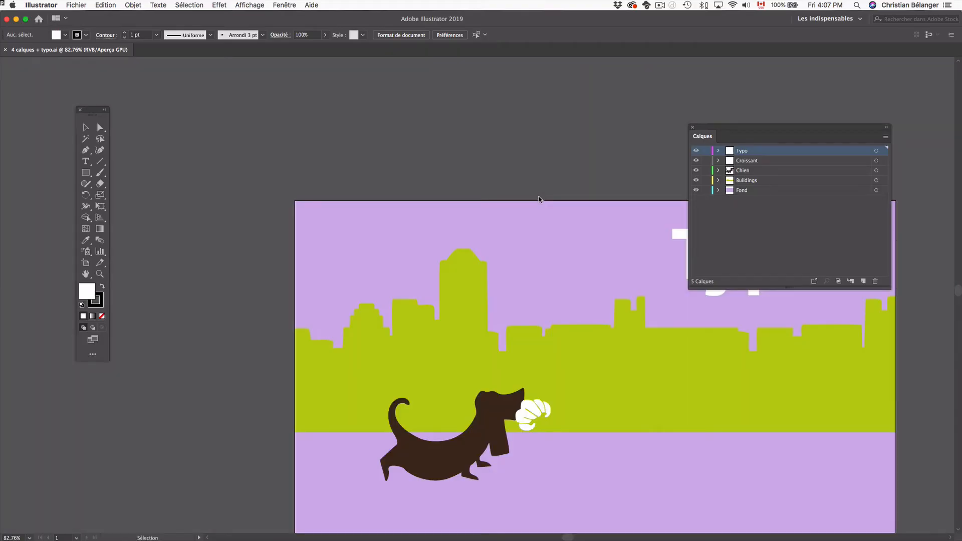
Fit the whole artboard in view and go through the Croissant, Chien, Buildings, Fond and Typo layers.
key(super+0)
key(super+minus)
key(super+minus)
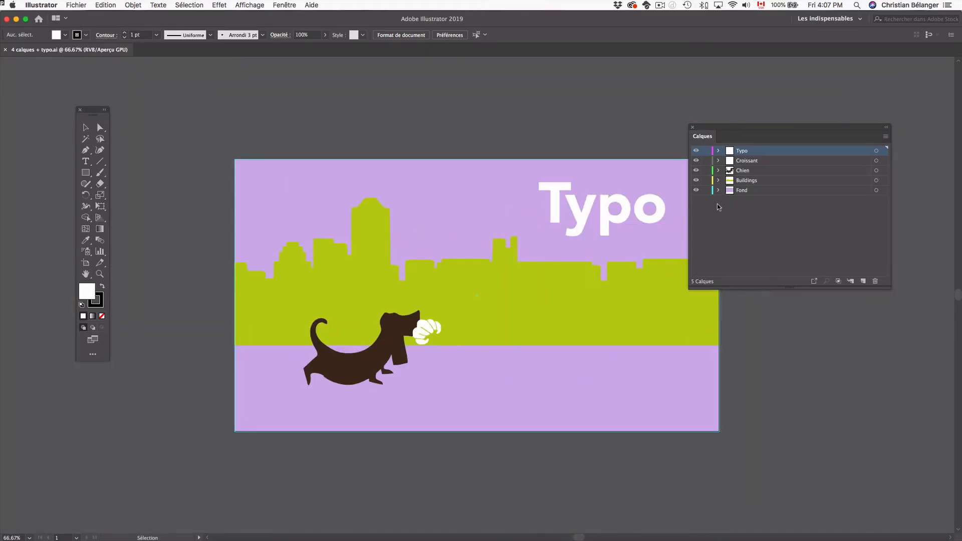
click(752, 161)
click(751, 171)
click(752, 181)
click(752, 191)
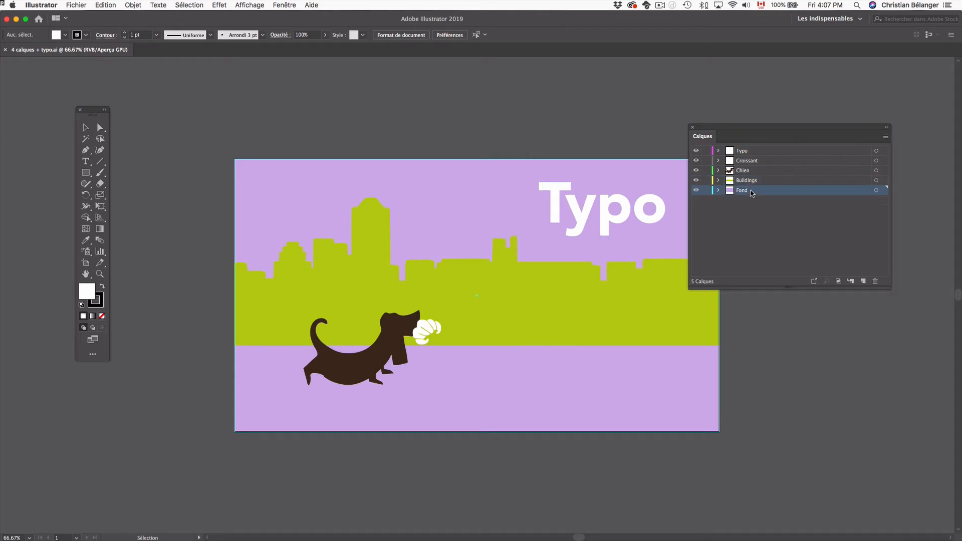
click(751, 152)
Try moving the Typo text and replacing the letters after its T with "dfbvgrs", undo the typing, and reposition the text.
click(658, 210)
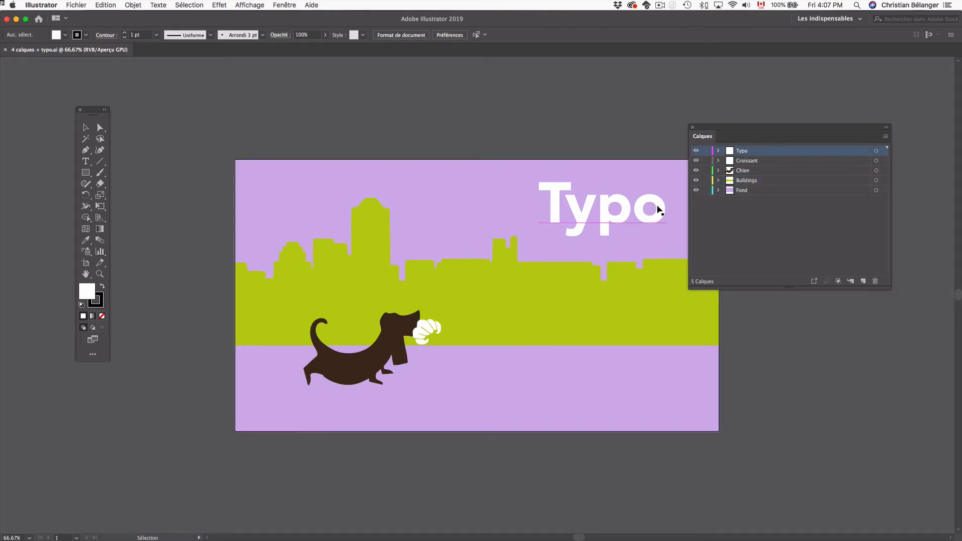
drag(658, 210, 502, 202)
double_click(582, 209)
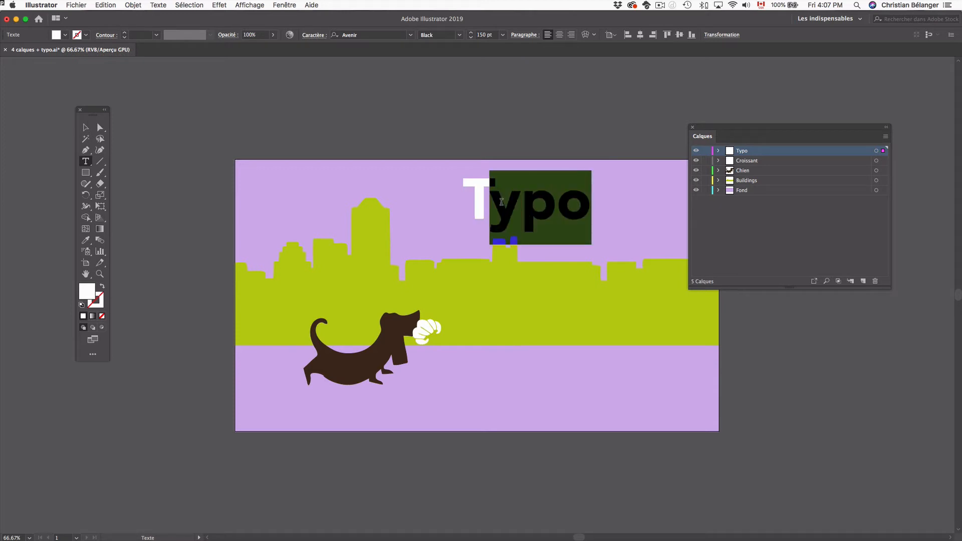
text(dfbvgrs)
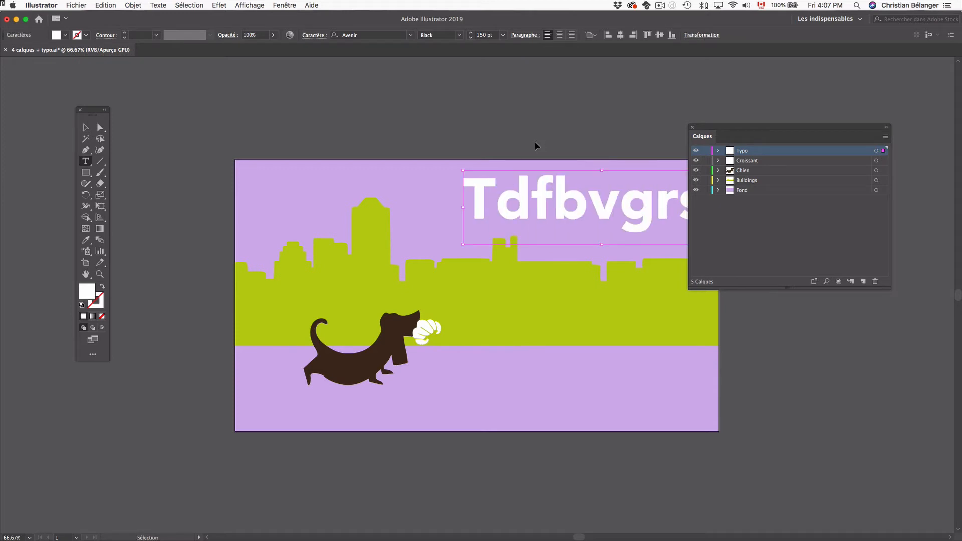
key(super+z)
super+click(577, 144)
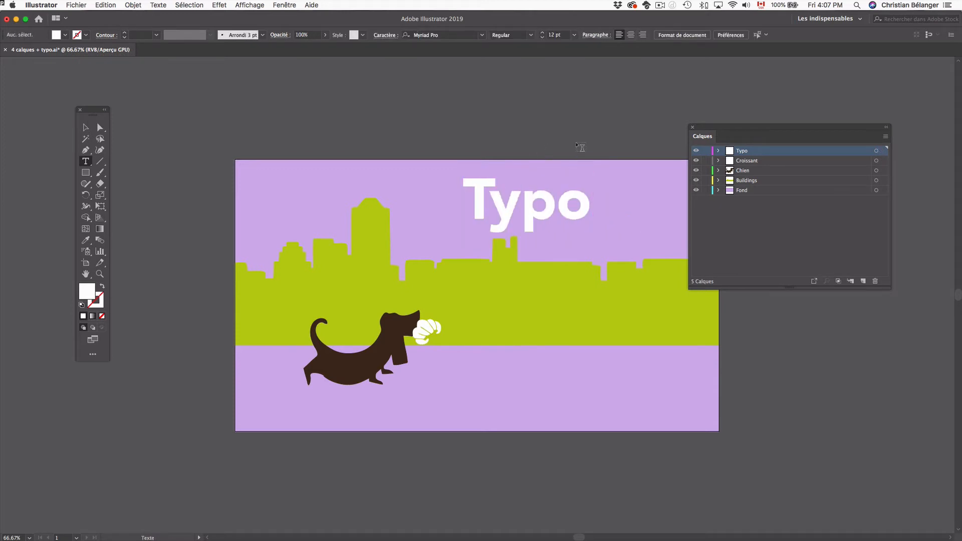
key(a)
drag(547, 199, 596, 212)
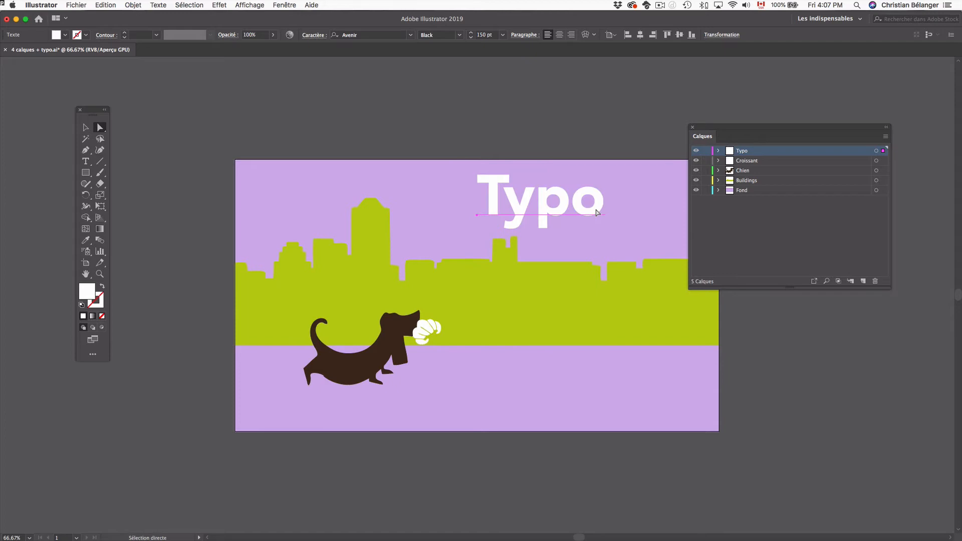
Close 4 calques + typo.ai without saving the changes and switch to After Effects.
key(super+w)
click(491, 300)
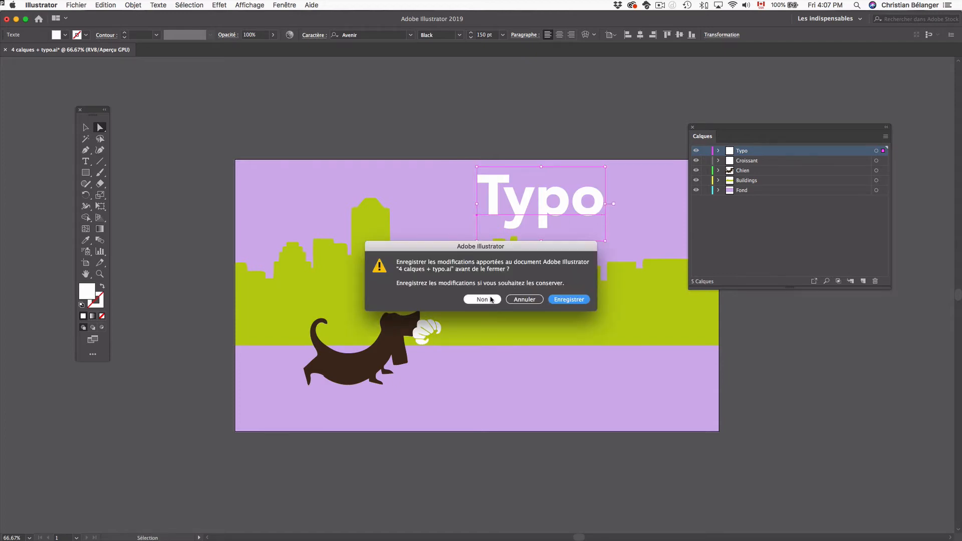
key(super+Tab)
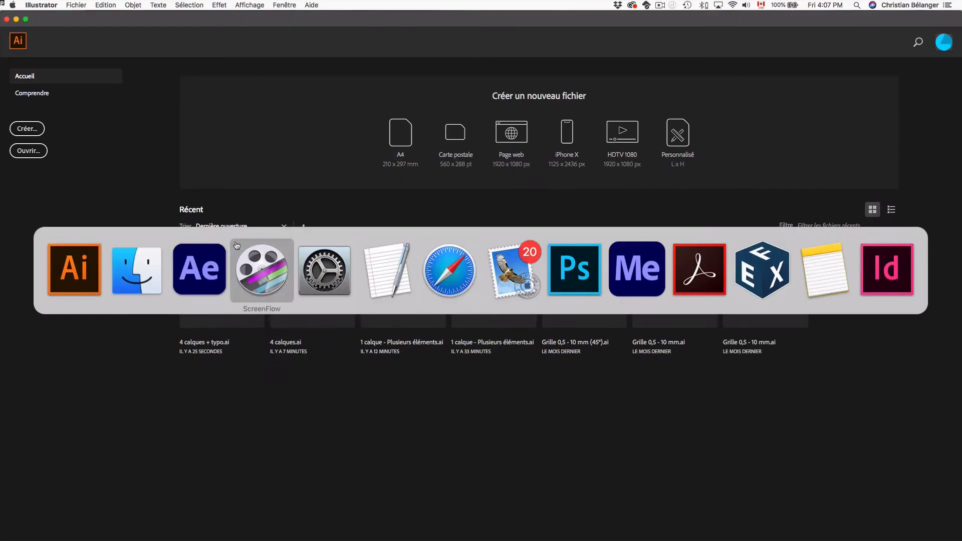
click(211, 281)
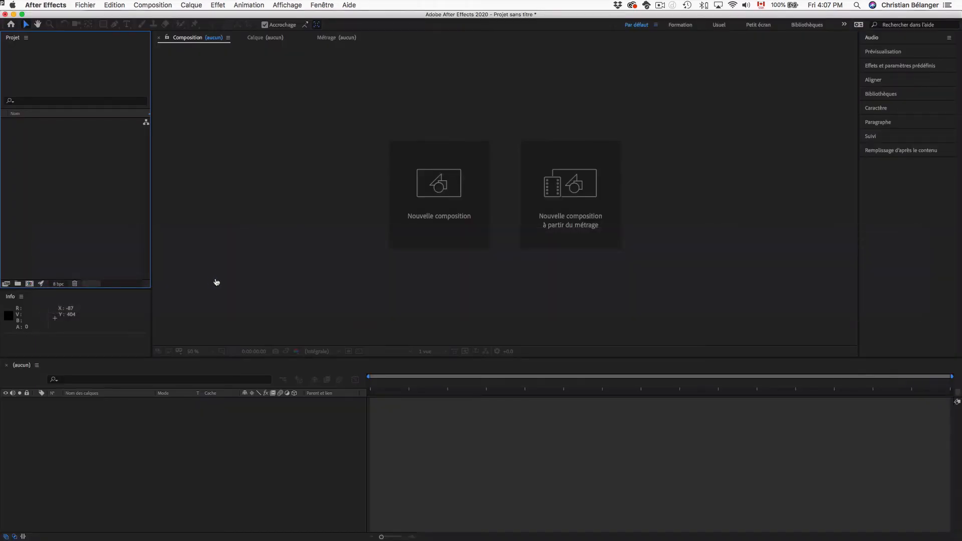
Import 4 calques + typo.ai as Composition – Conserver les tailles de calque.
double_click(107, 214)
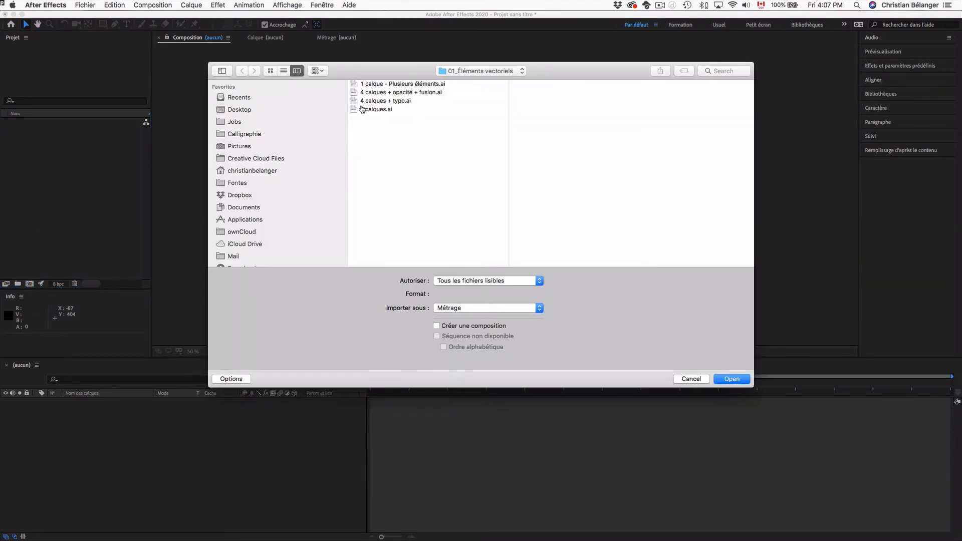
click(379, 102)
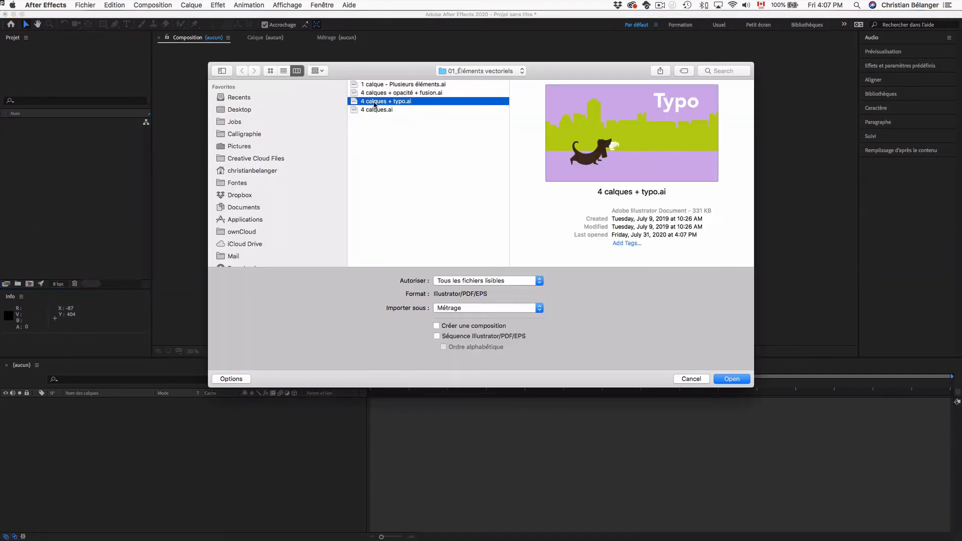
click(490, 312)
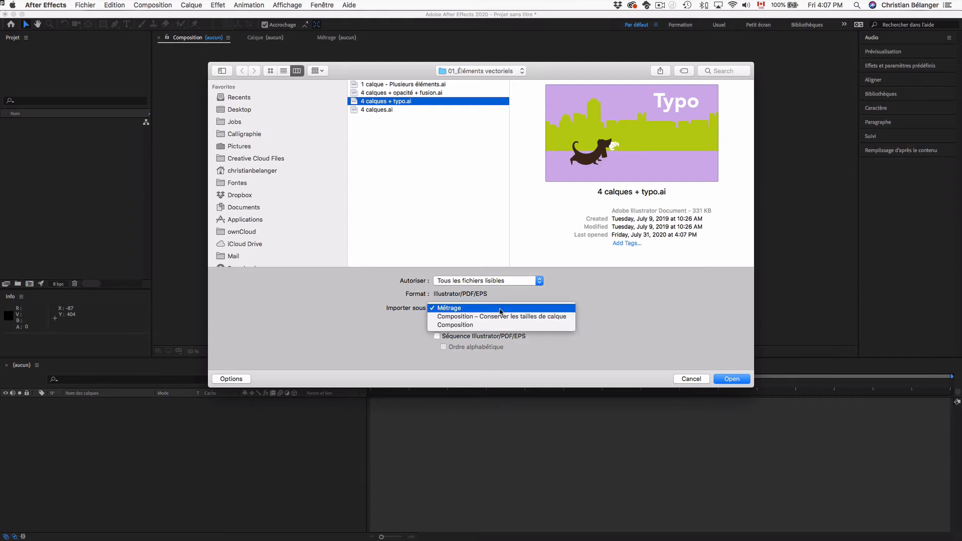
click(557, 320)
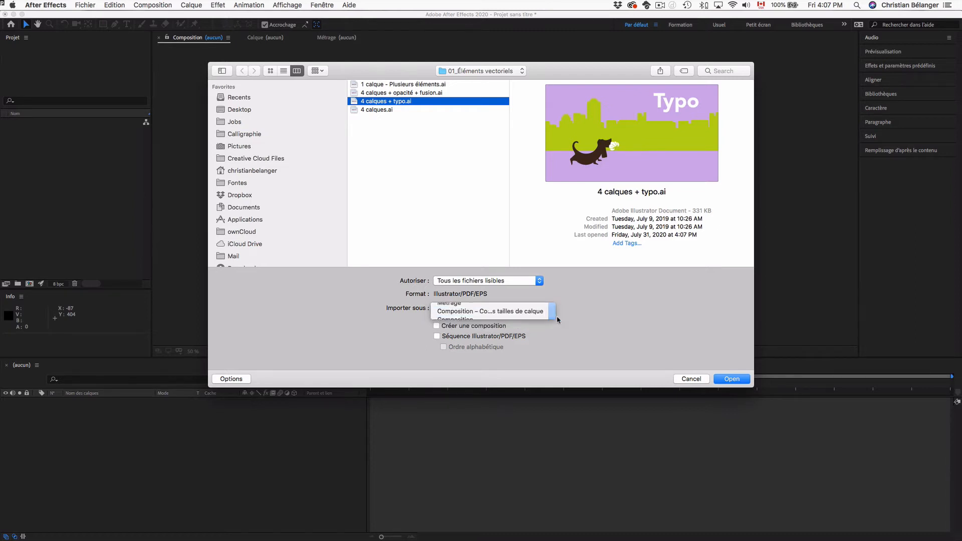
click(732, 379)
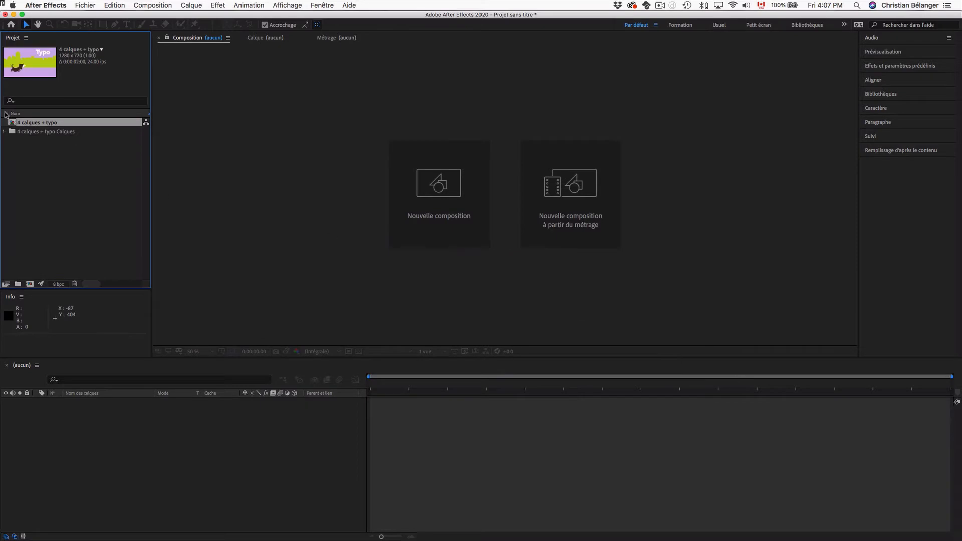
Open the 4 calques + typo composition at 50 % magnification and select its Typo layer.
double_click(31, 124)
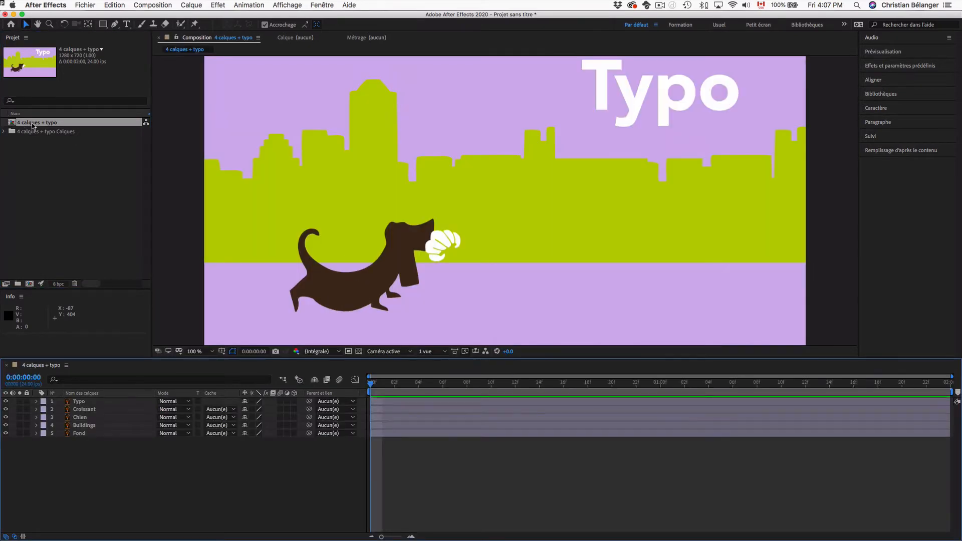
key(comma)
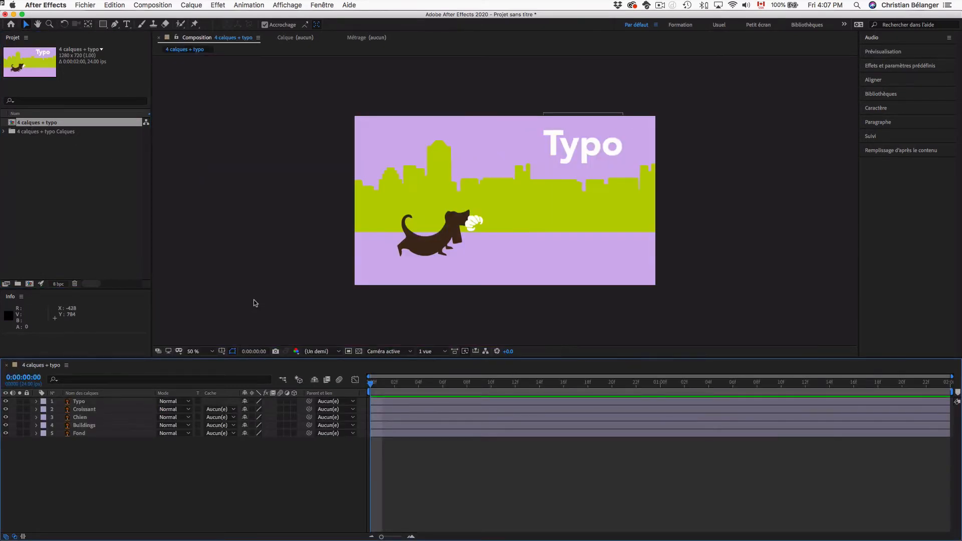
click(93, 402)
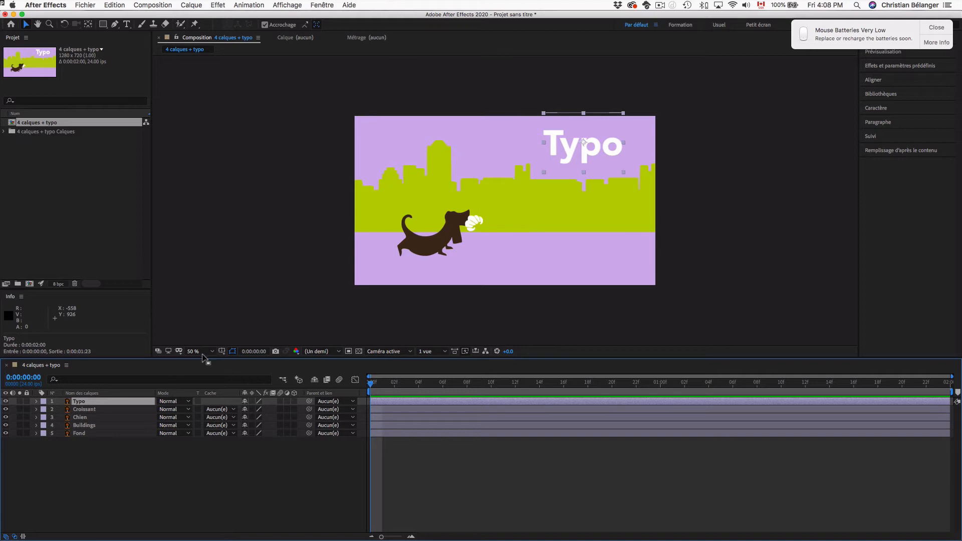
Create a paragraph text box above the dog, beside the imported text, and enter "Typo" in it.
key(super+t)
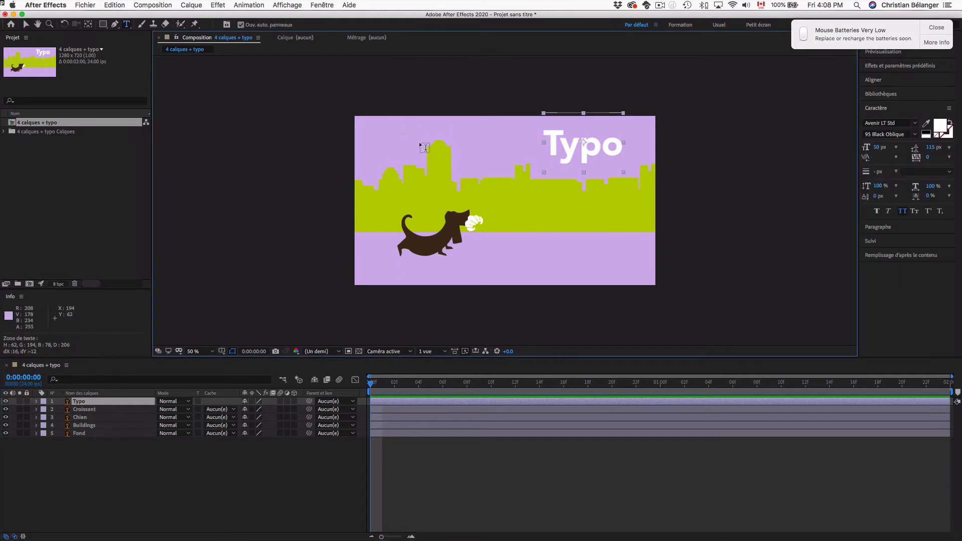
click(510, 174)
drag(458, 176, 401, 130)
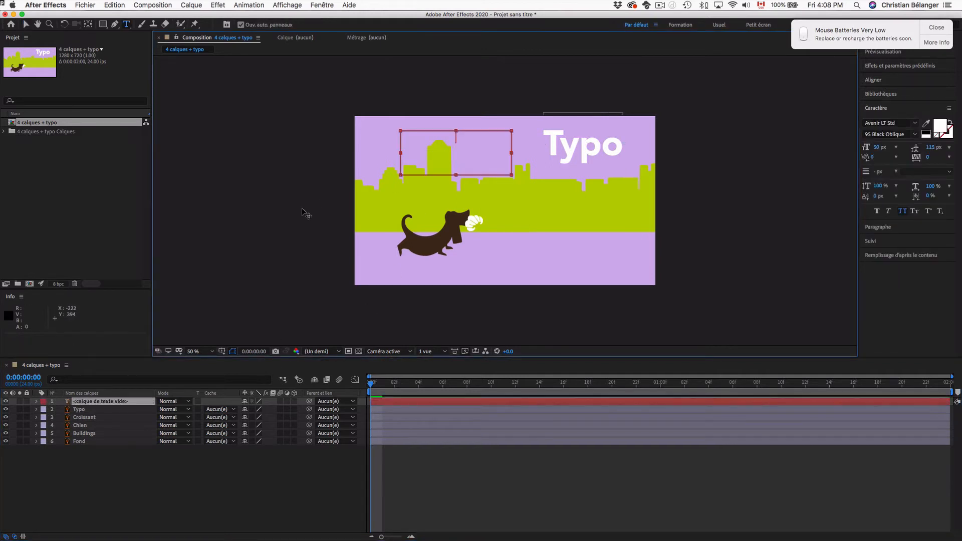
text(Typo)
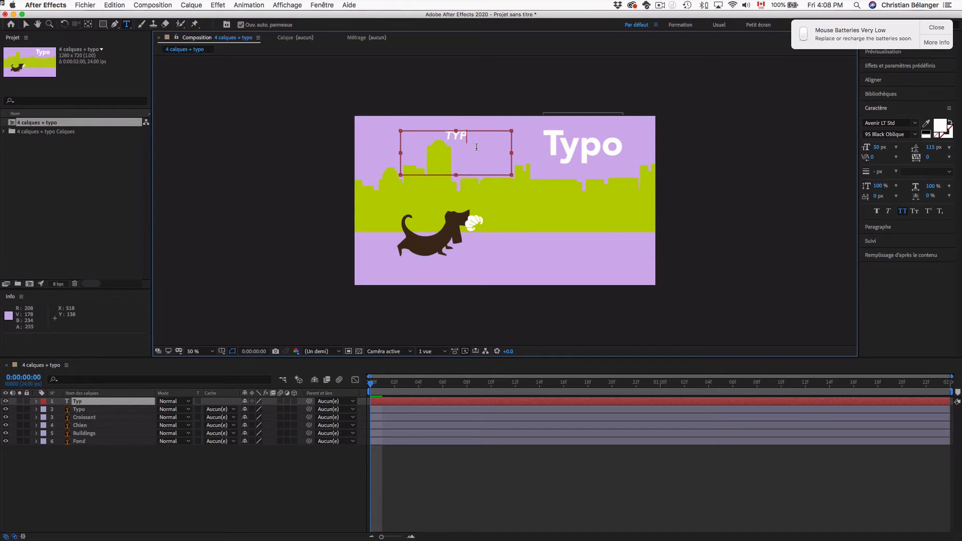
Format the new text in Avenir LT Std 95 Black at 150 px with all caps turned off.
key(super+a)
click(917, 137)
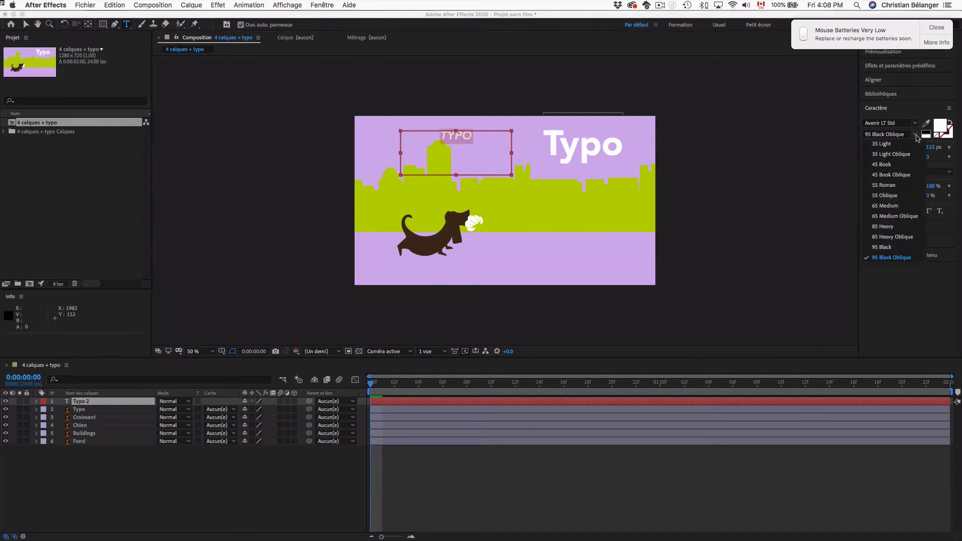
click(890, 248)
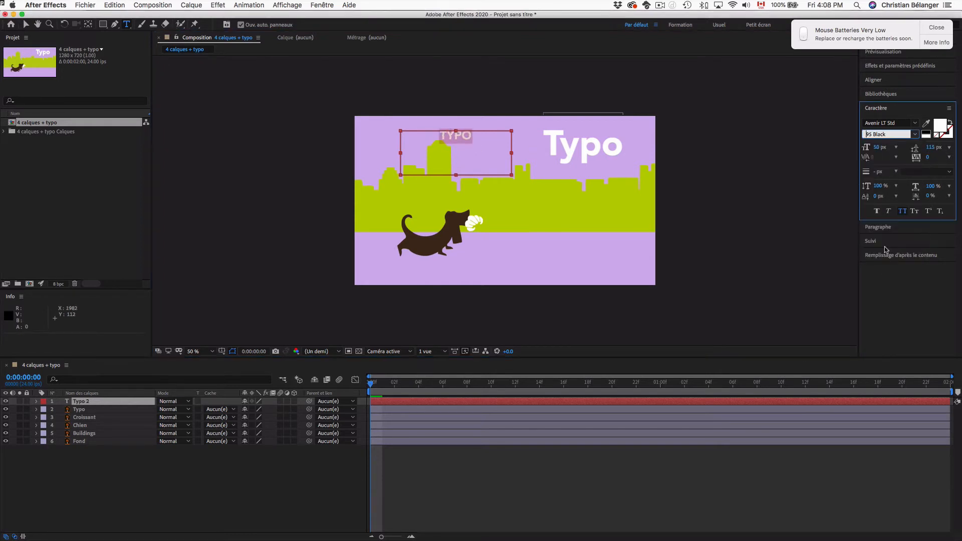
click(904, 212)
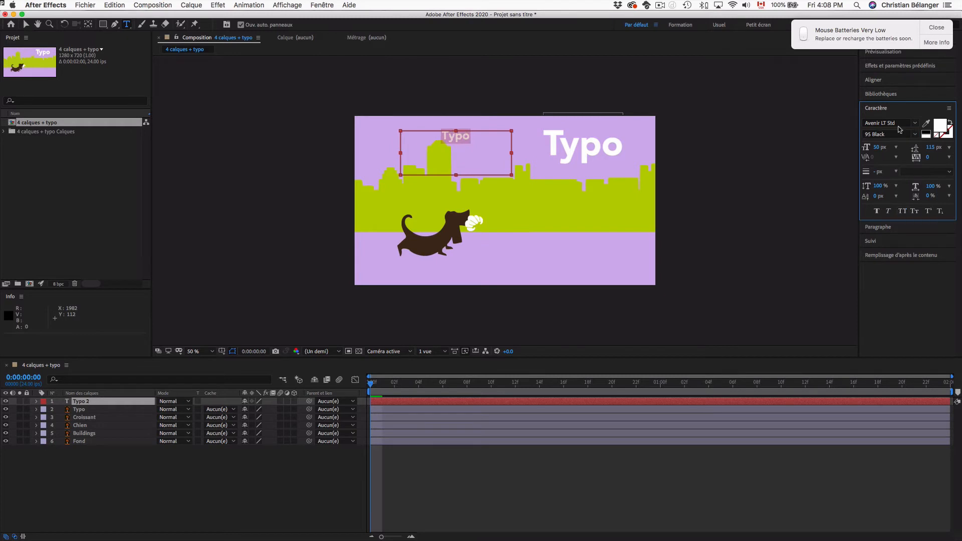
click(879, 147)
text(150)
key(Return)
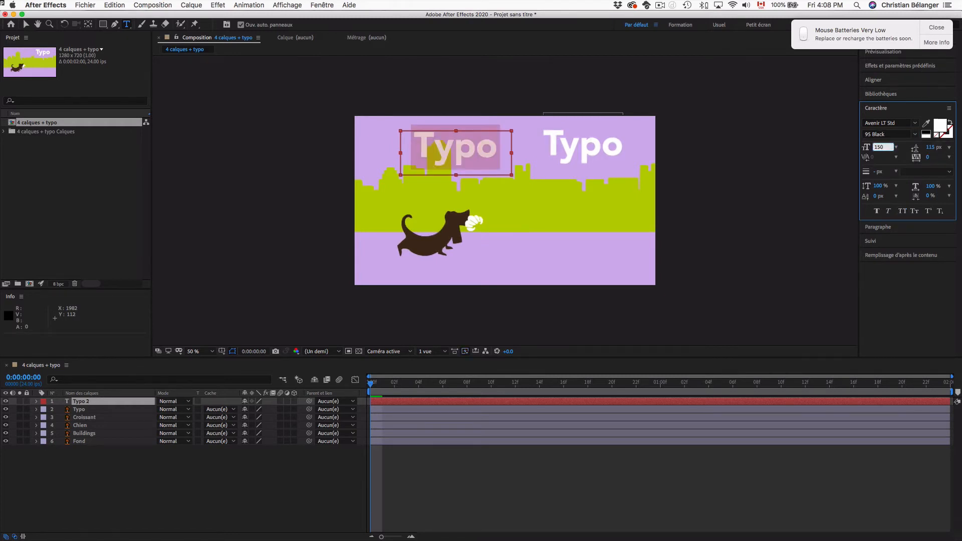
Move the new text over the imported Typo artwork, delete the imported Typo layer, and dismiss the mouse battery notification.
key(v)
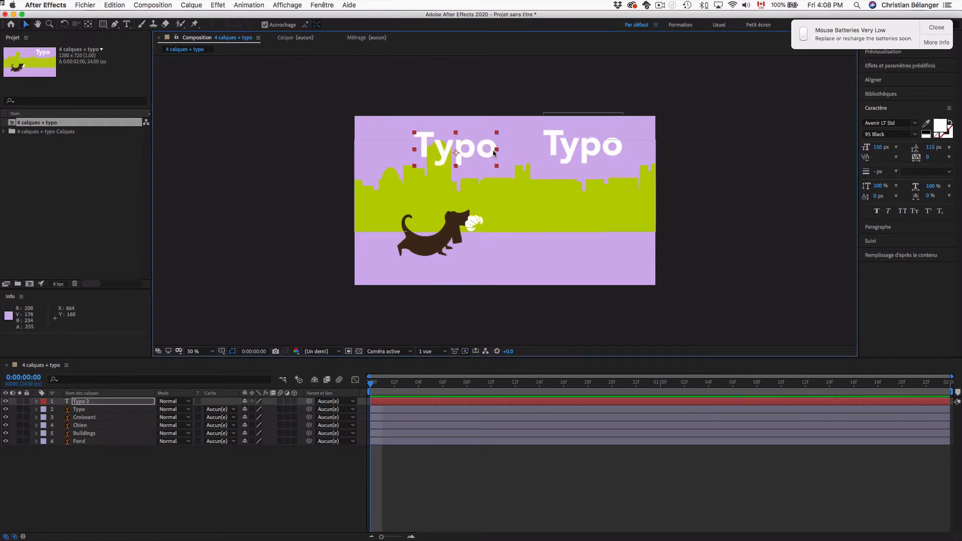
drag(494, 153, 595, 149)
click(106, 409)
key(Delete)
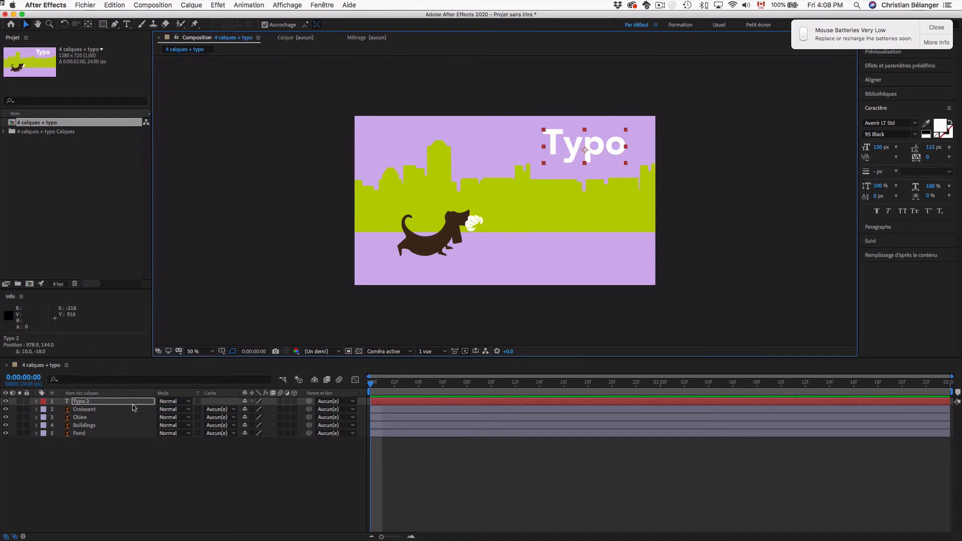
click(937, 29)
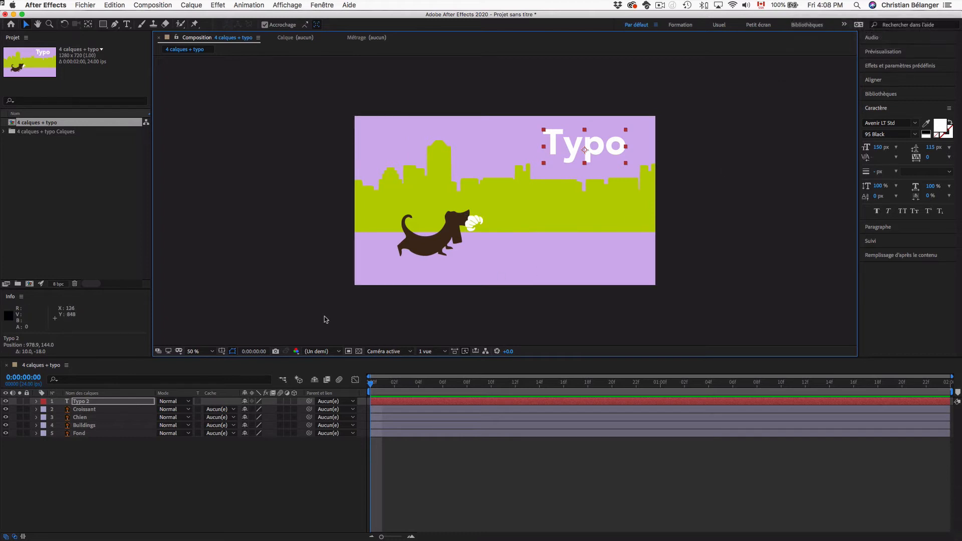
Examine the Typo 2 layer's Transformer and Texte properties, including the path options, other options and available text animators.
click(36, 402)
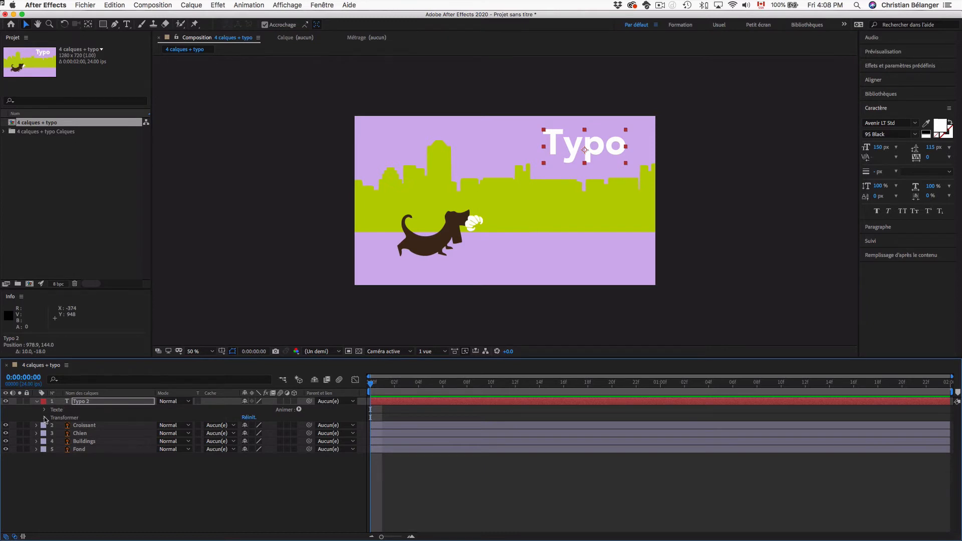
click(45, 418)
click(88, 426)
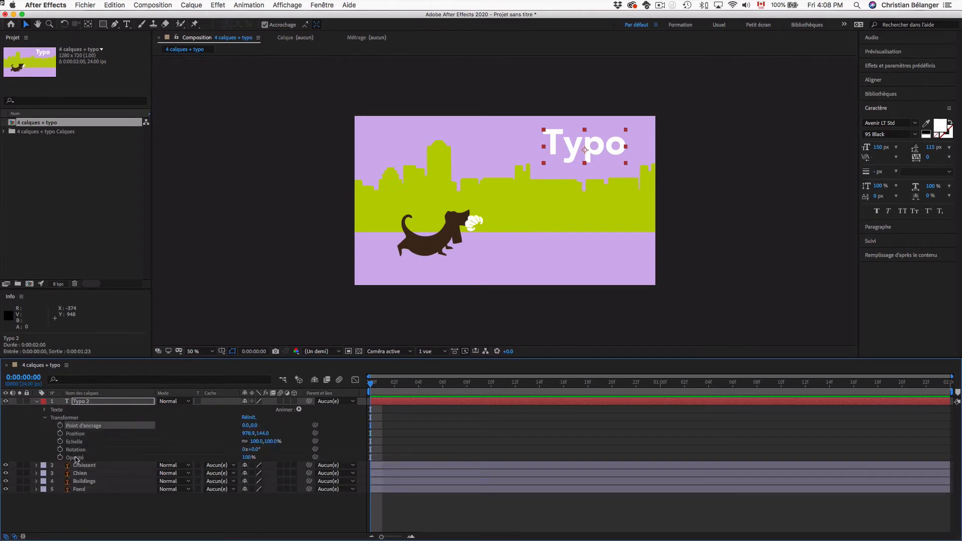
click(45, 418)
click(45, 410)
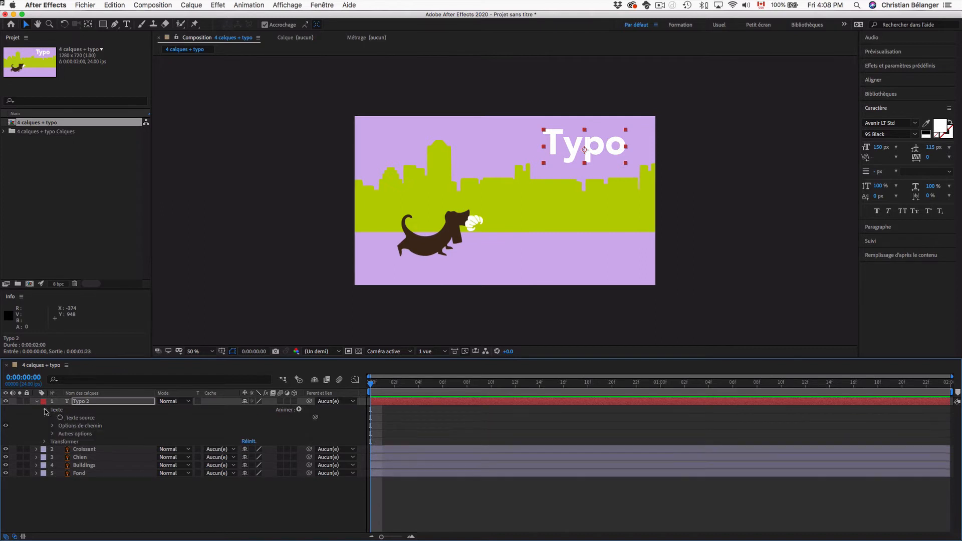
click(52, 434)
click(53, 427)
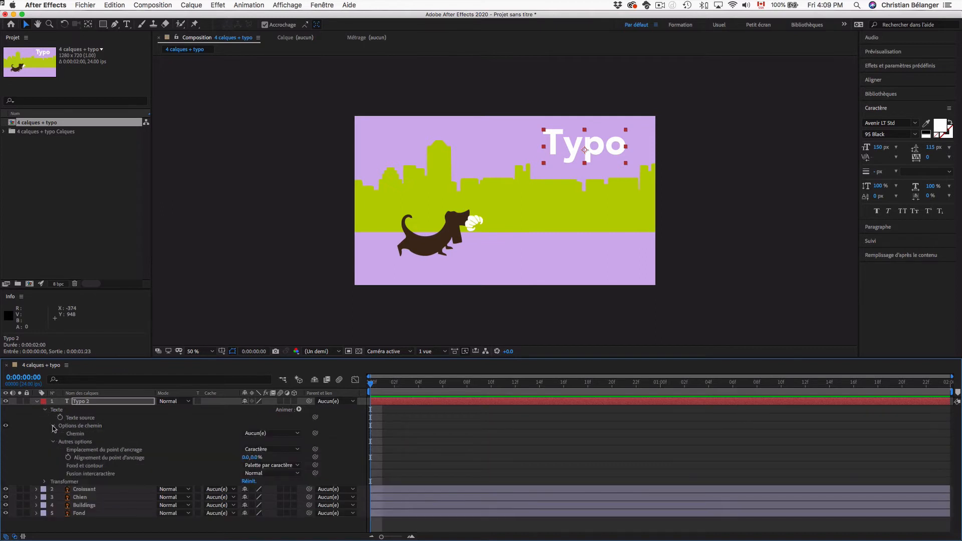
click(299, 410)
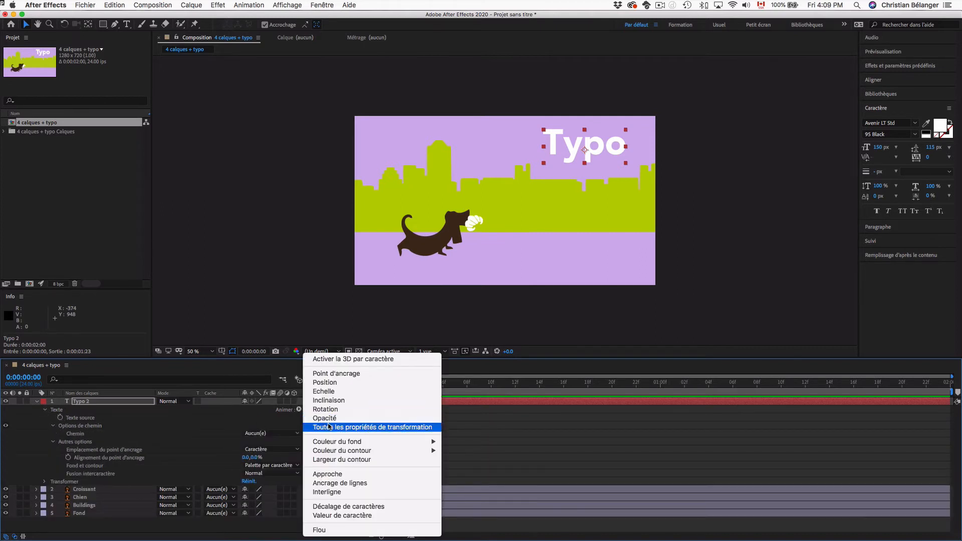
click(196, 425)
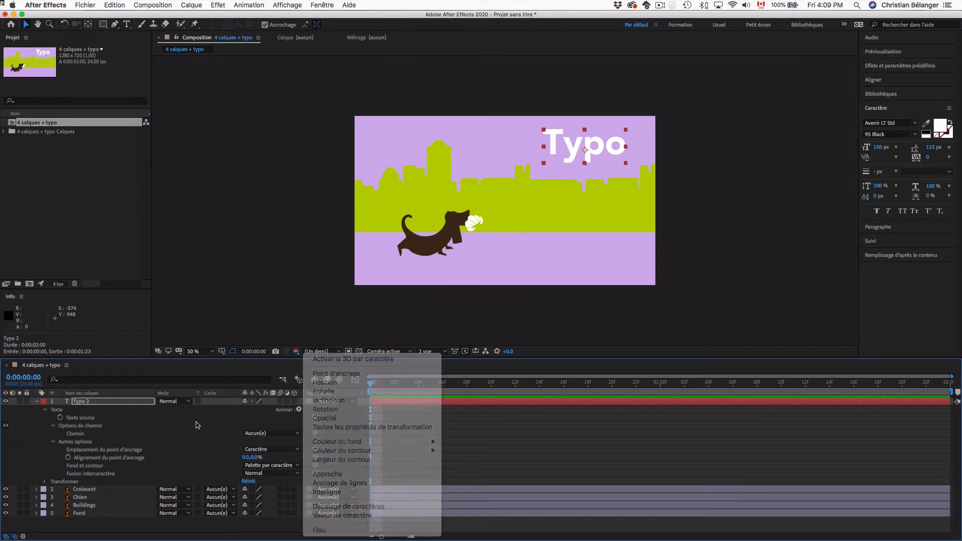
click(44, 410)
click(37, 401)
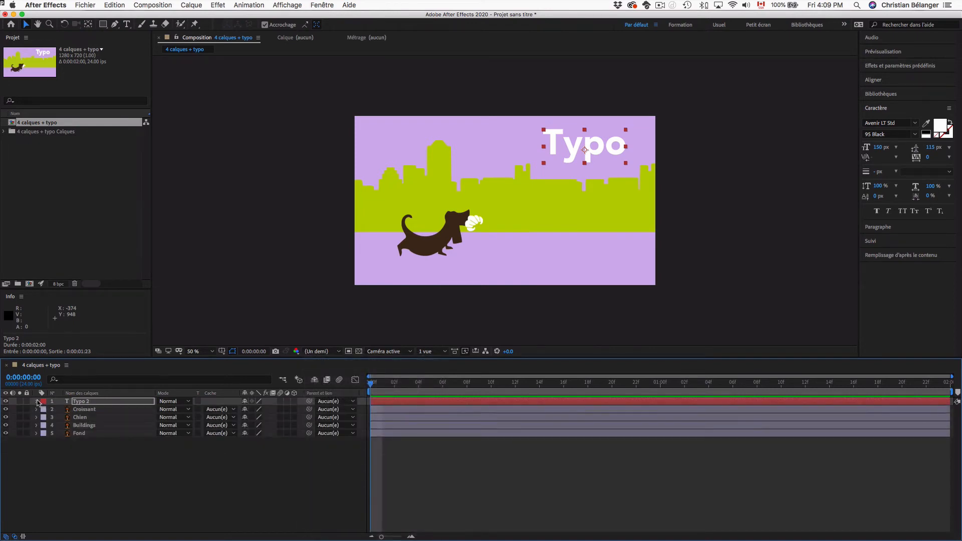
Deselect the Typo 2 layer and delete the 4 calques + typo composition and its layers folder from the project.
click(86, 468)
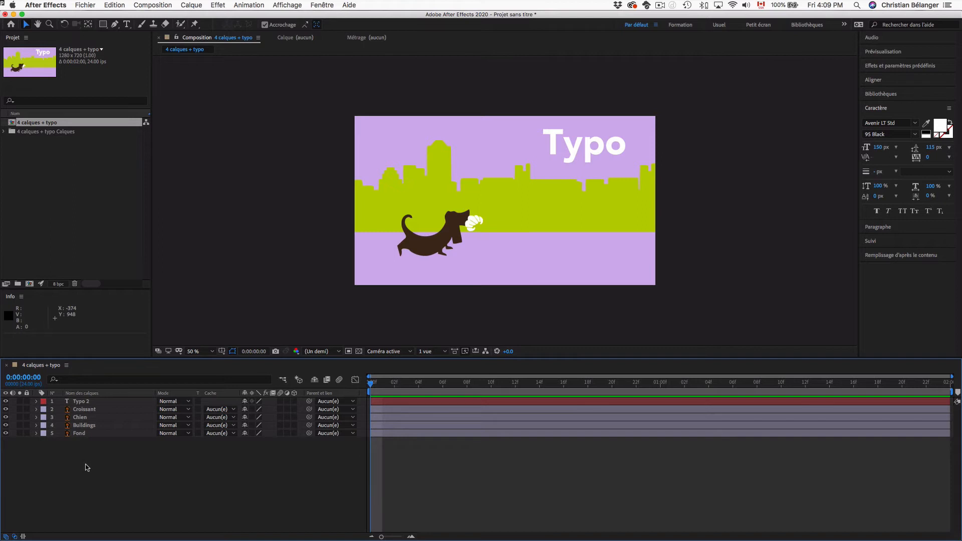
click(70, 193)
key(super+a)
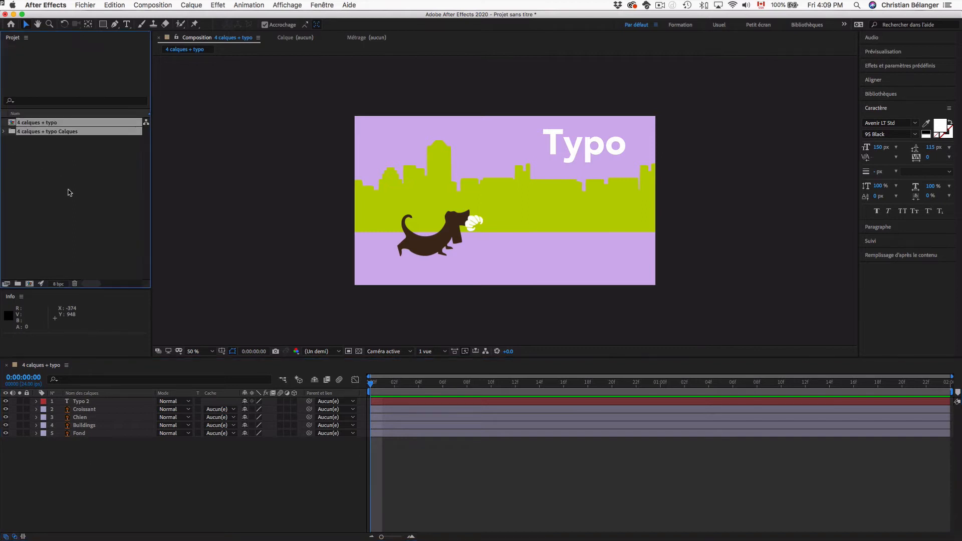
key(Delete)
click(581, 297)
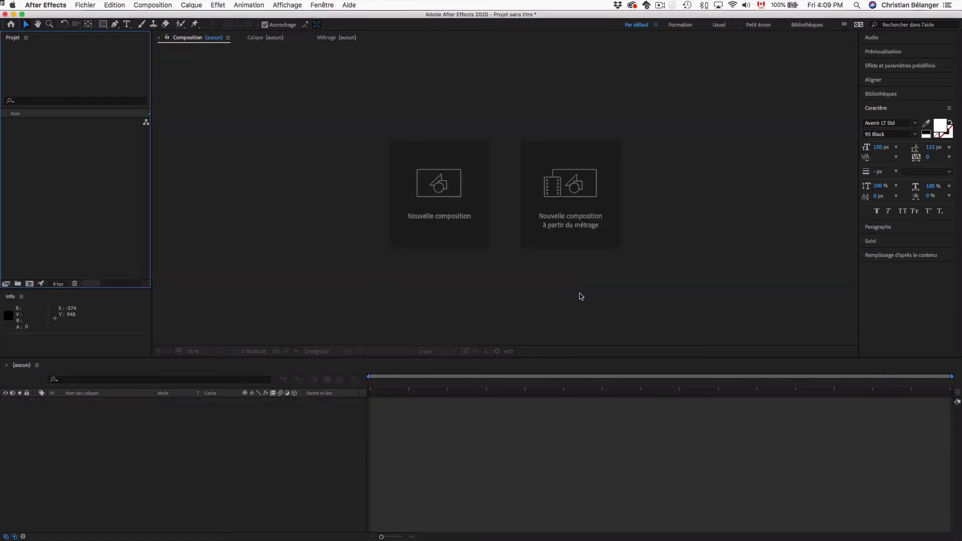
Switch to Finder and open 4 calques + opacité + fusion.ai in Illustrator with the whole artboard in view.
key(super+Tab)
key(super+Tab)
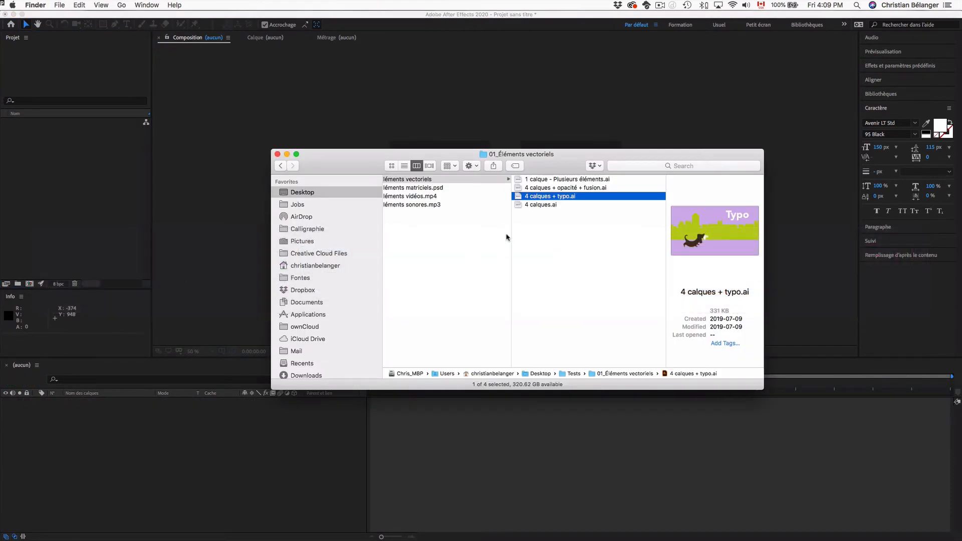
click(539, 188)
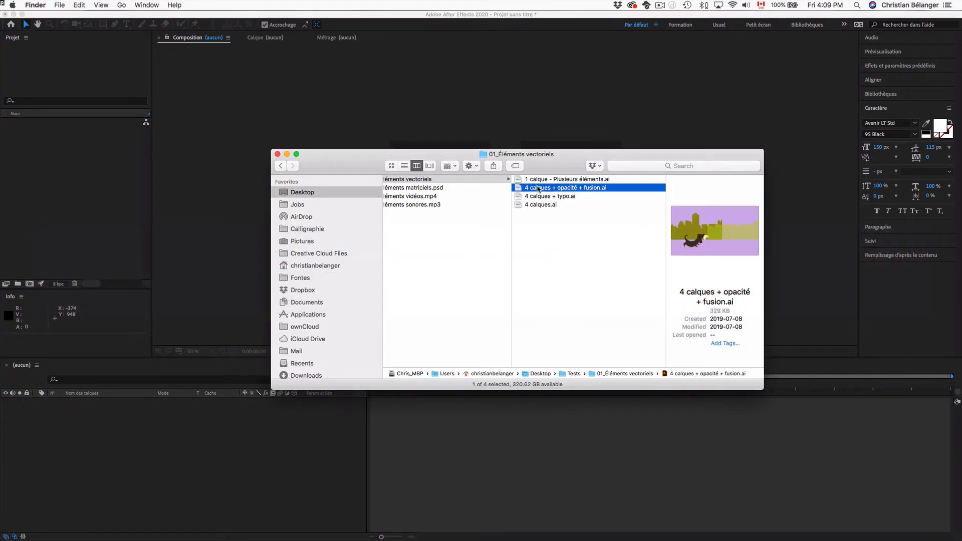
double_click(538, 188)
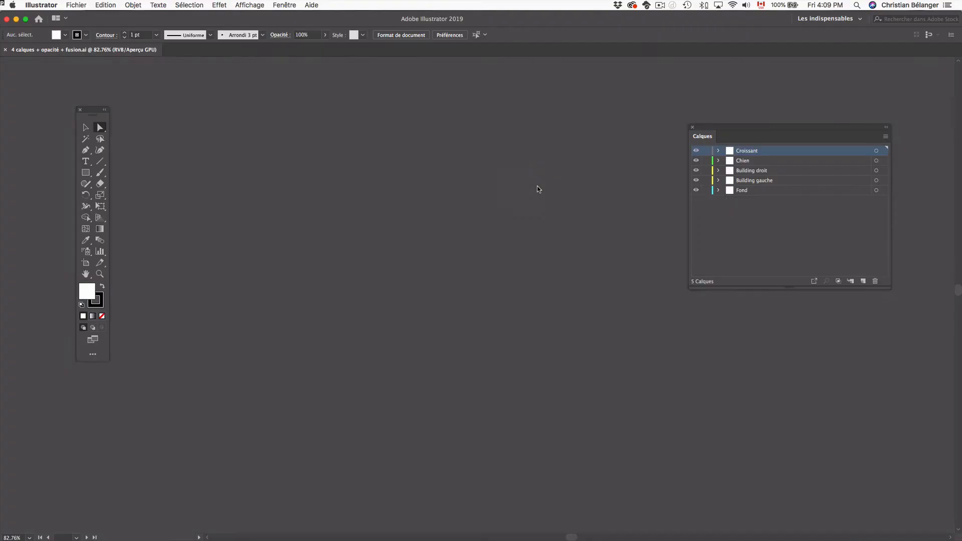
key(super+minus)
key(super+minus)
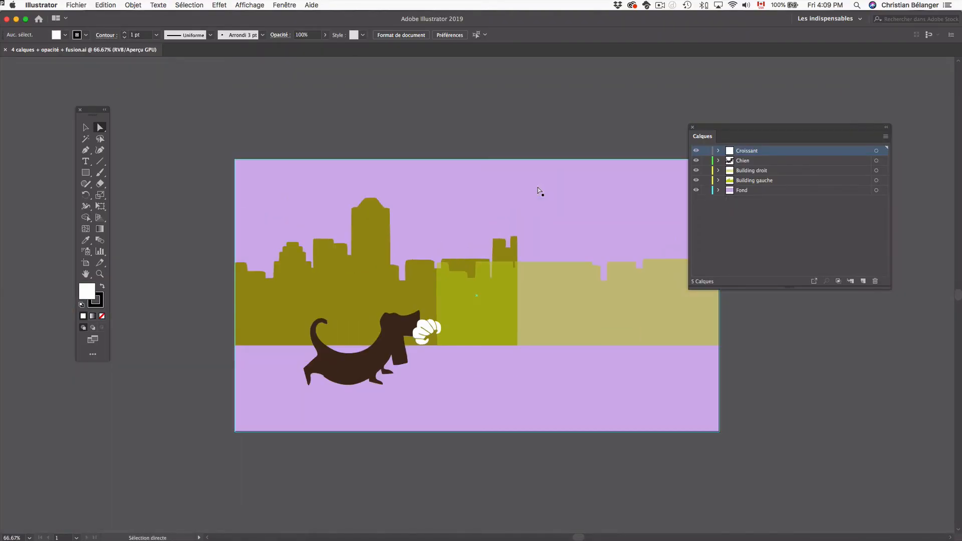
Examine the opacity and blending mode of the right and left building shapes in the Transparence settings, and close the document.
click(562, 297)
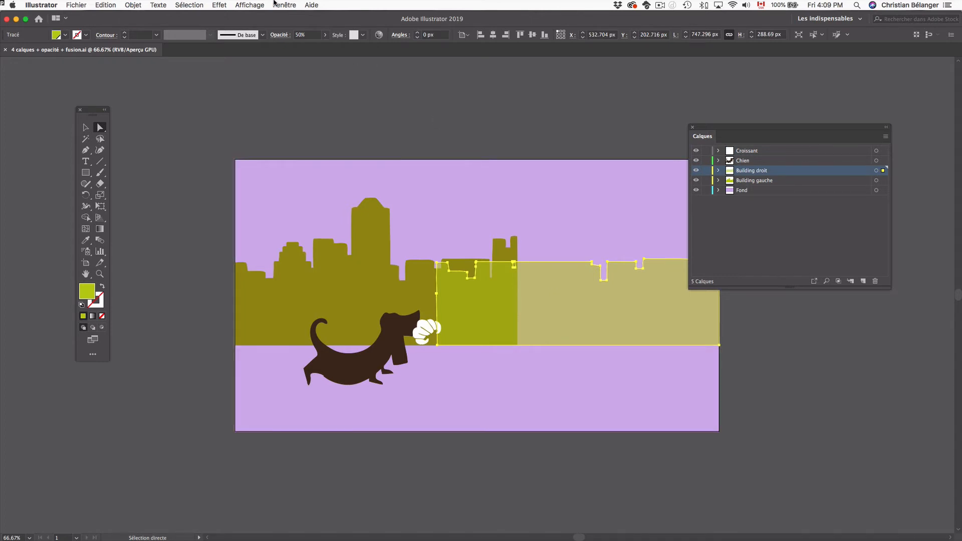
click(284, 5)
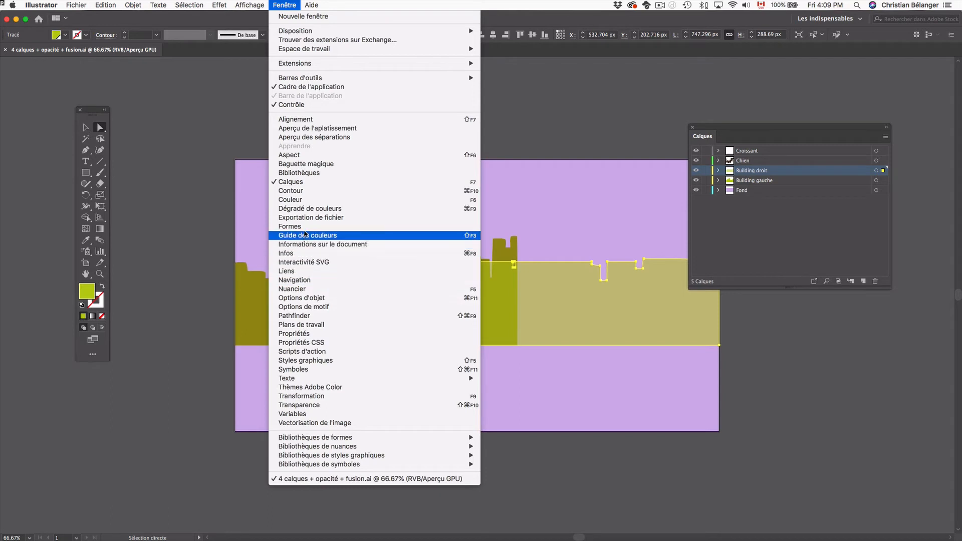
click(305, 405)
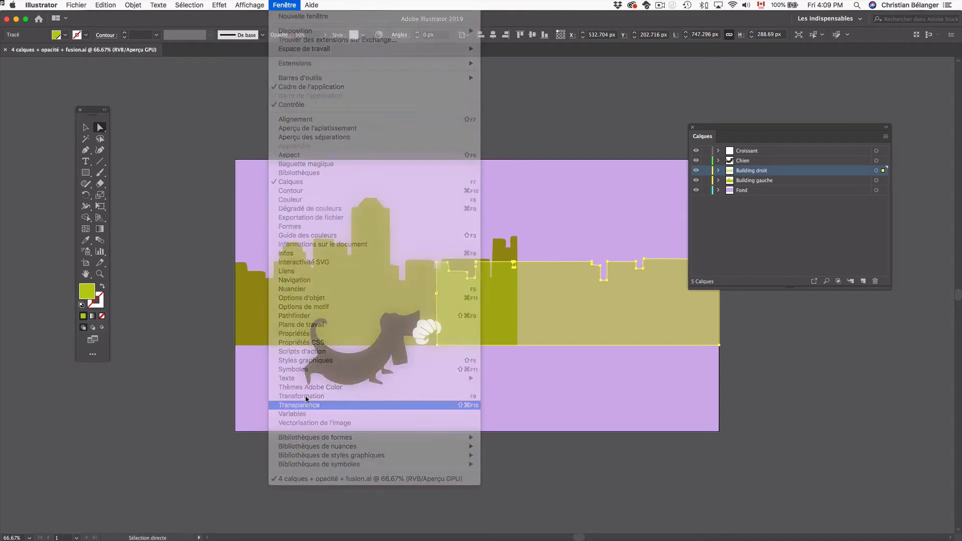
drag(176, 413, 239, 174)
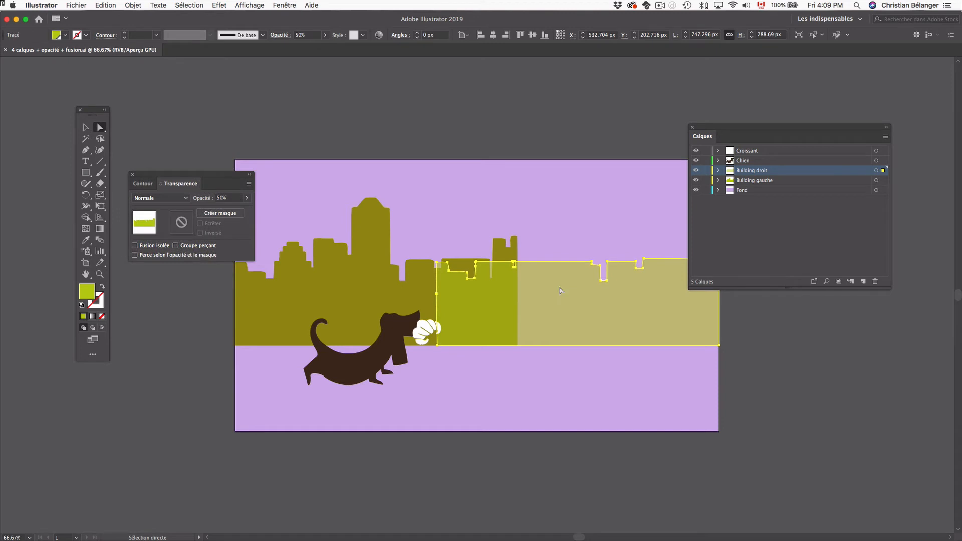
click(227, 198)
click(341, 293)
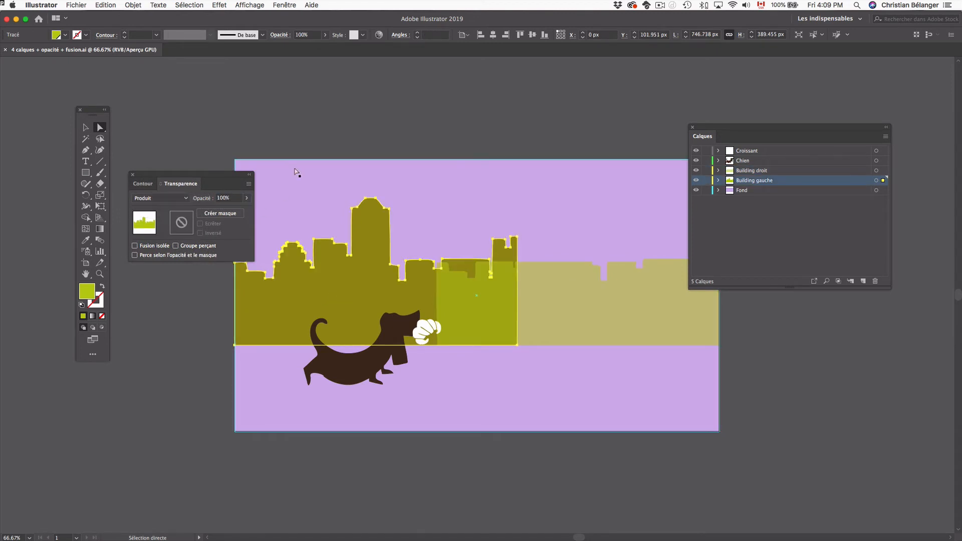
click(297, 136)
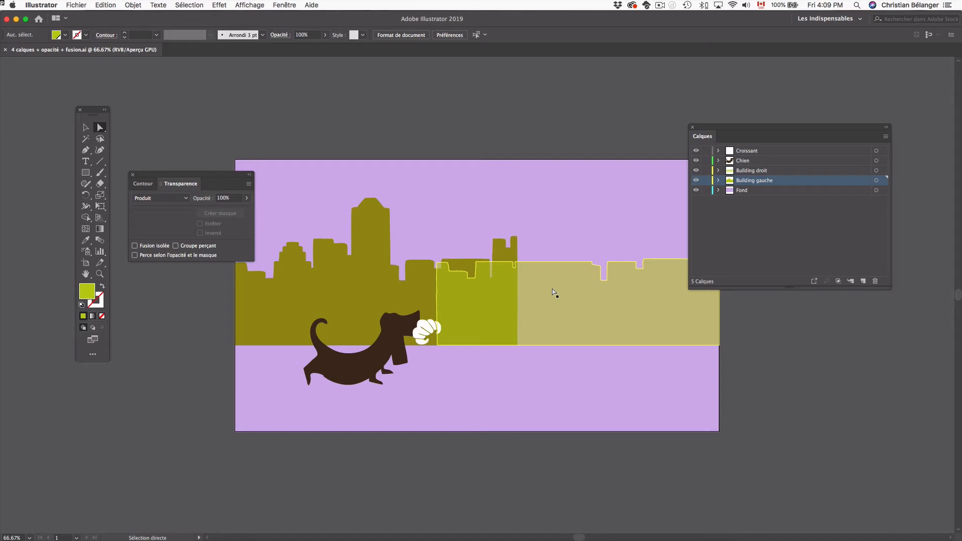
key(super+w)
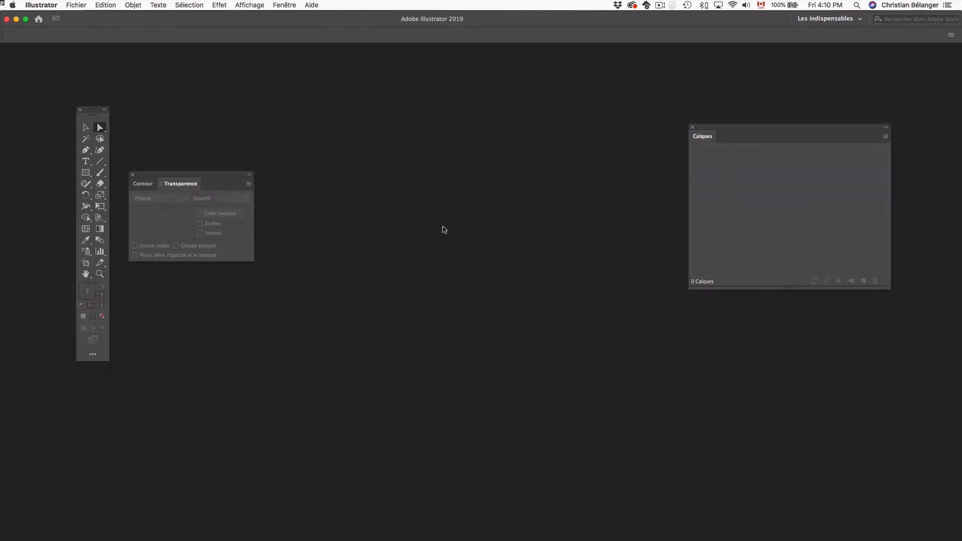
Switch to After Effects, import 4 calques + opacité + fusion.ai as Composition – Conserver les tailles de calque, and open the imported composition.
key(super+Tab)
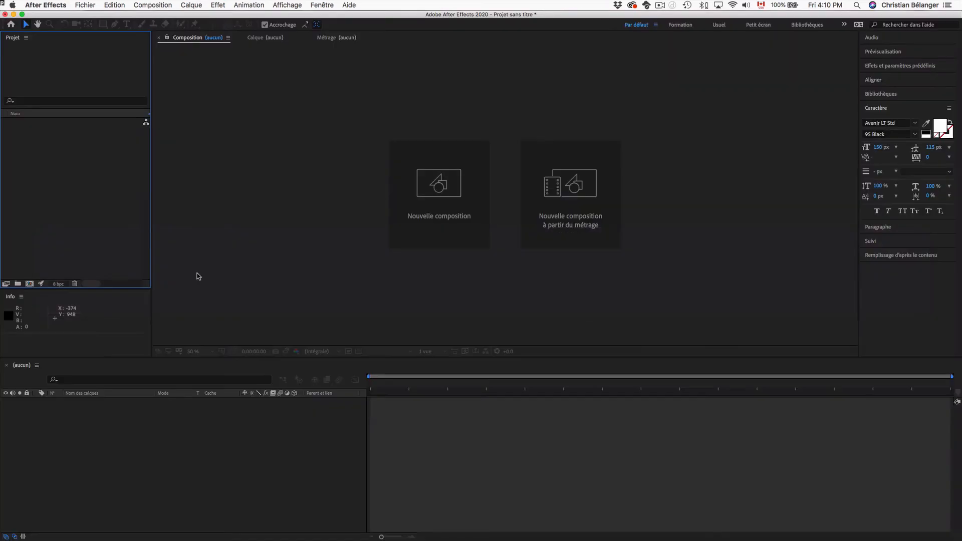
double_click(100, 227)
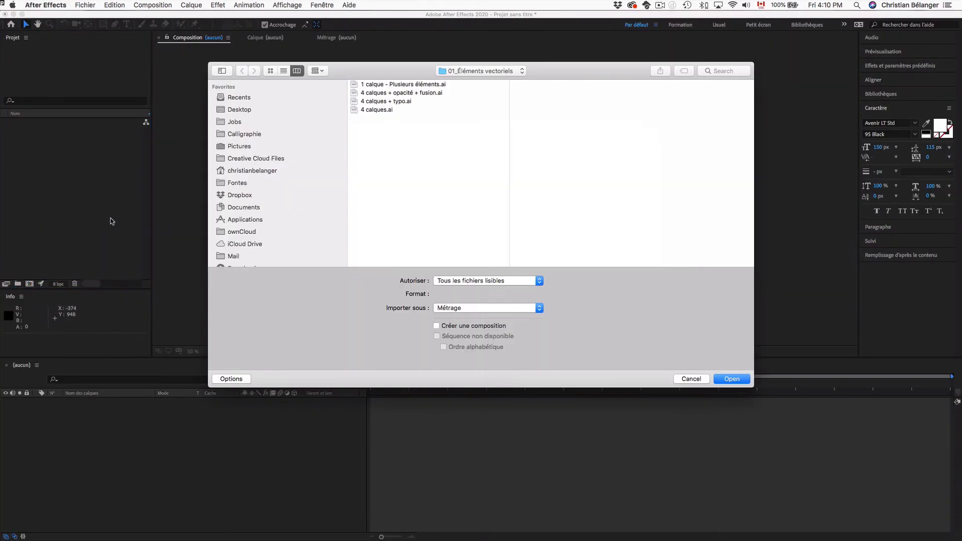
click(389, 95)
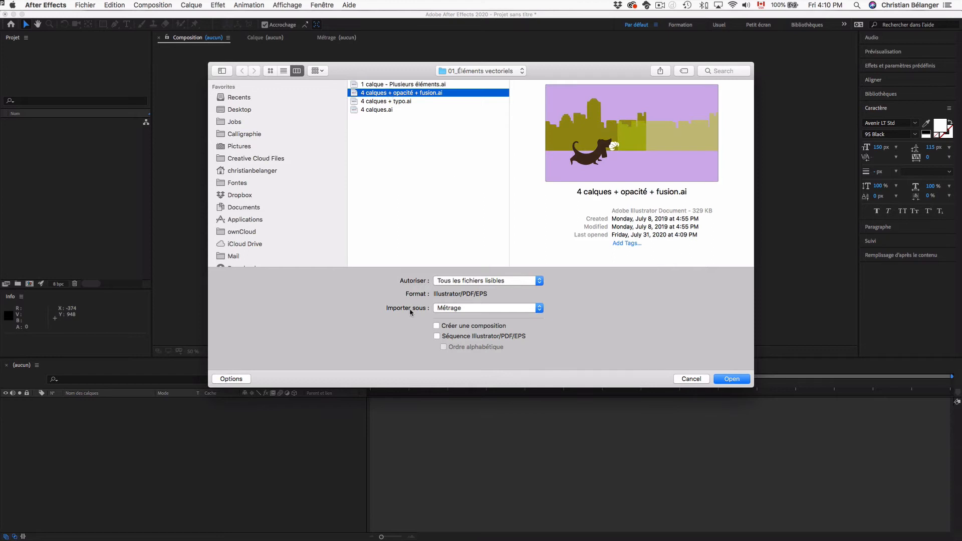
click(539, 309)
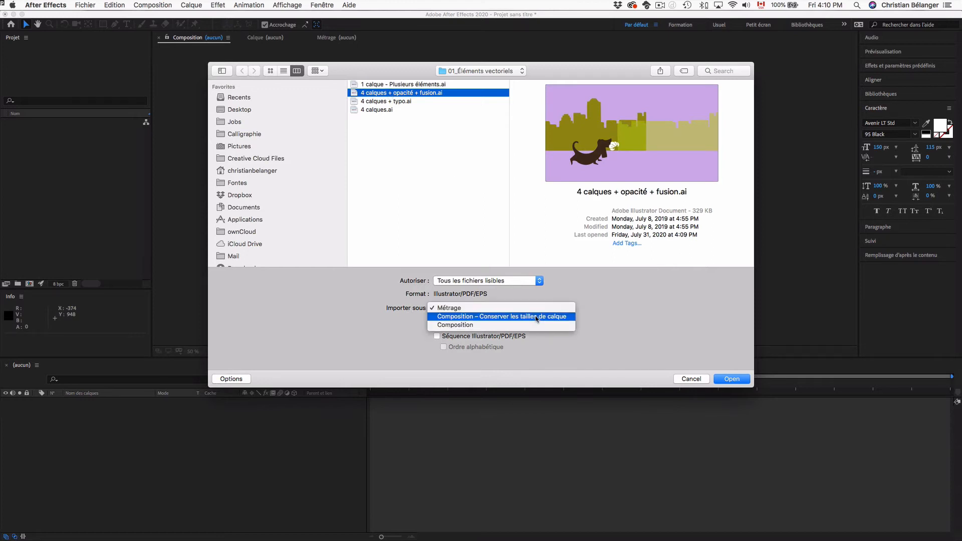
click(536, 317)
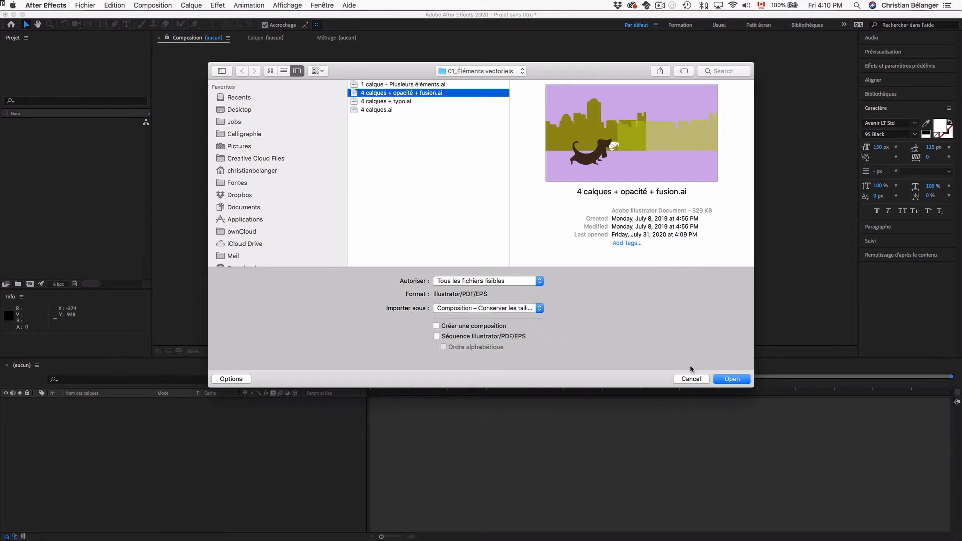
click(730, 380)
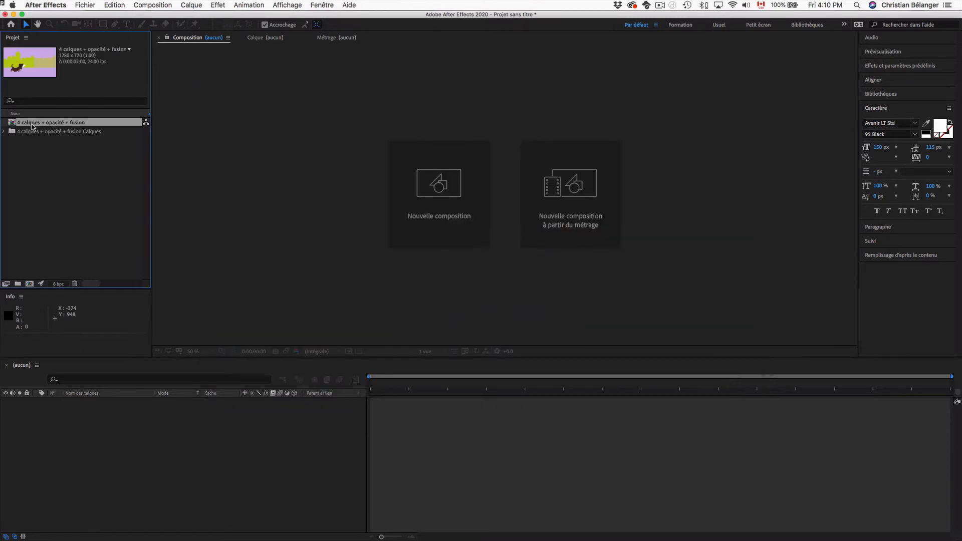
double_click(12, 124)
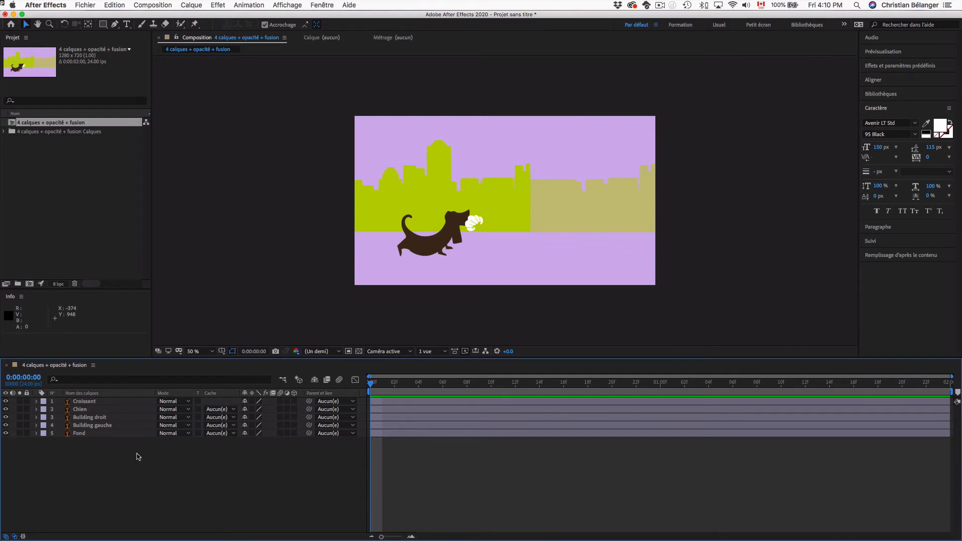
Select the Fond, Building gauche, Building droit and Chien layers one by one to examine which artwork each contains.
click(106, 433)
click(105, 425)
click(105, 417)
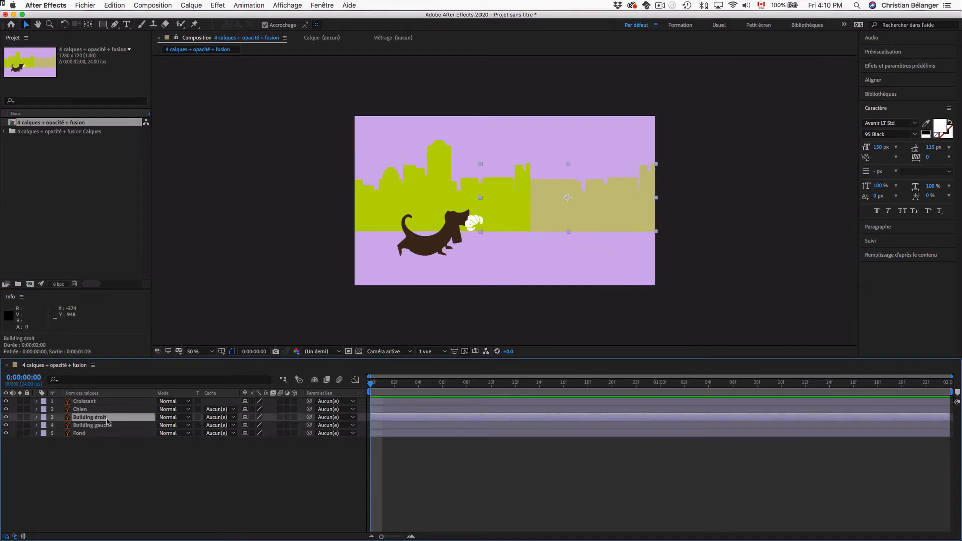
click(106, 409)
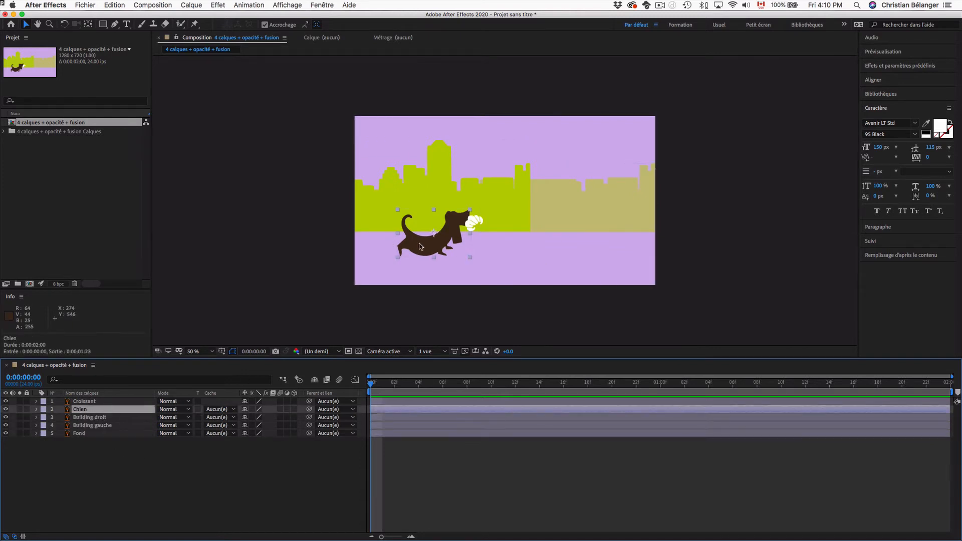
Try moving individual layer artwork in the composition, including the croissant toward the centre, and undo the moves.
drag(419, 245, 505, 200)
key(super+z)
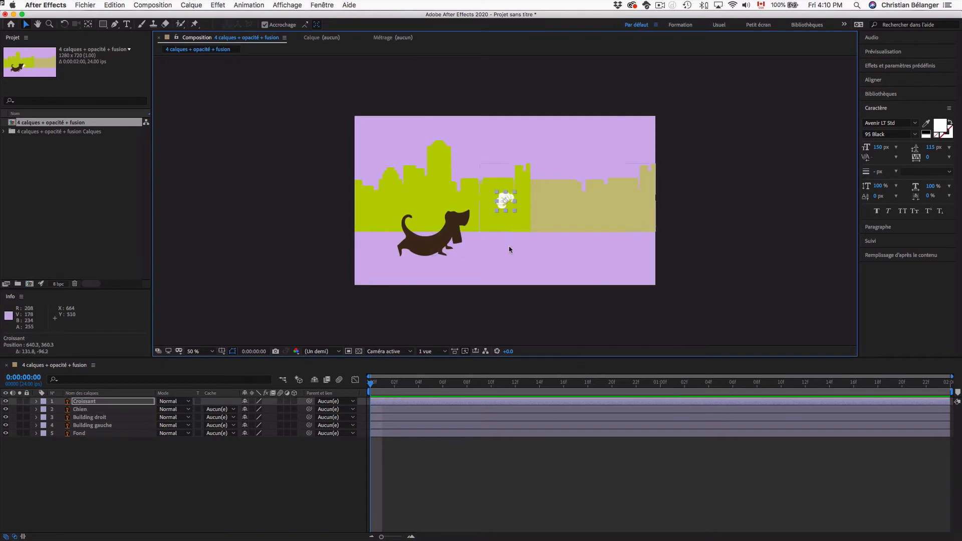
key(super+z)
click(149, 471)
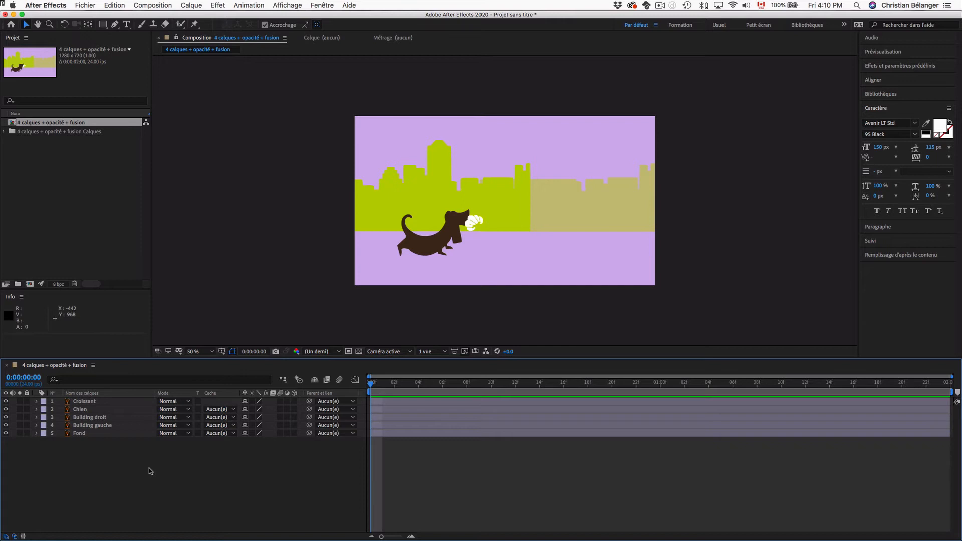
Create shapes from the Chien vector layer, test moving the resulting dog shape in the composition, and undo that move.
click(97, 410)
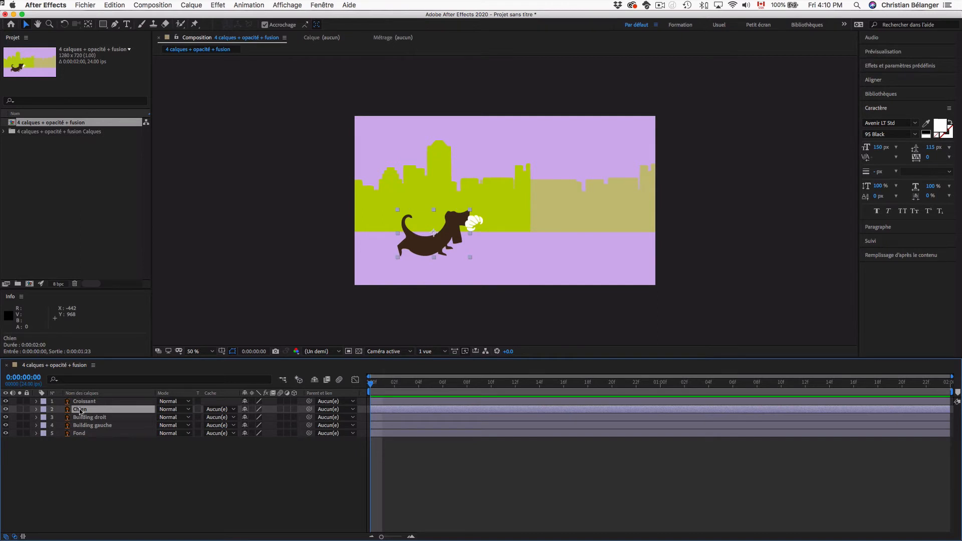
right_click(80, 411)
mouse_move(104, 466)
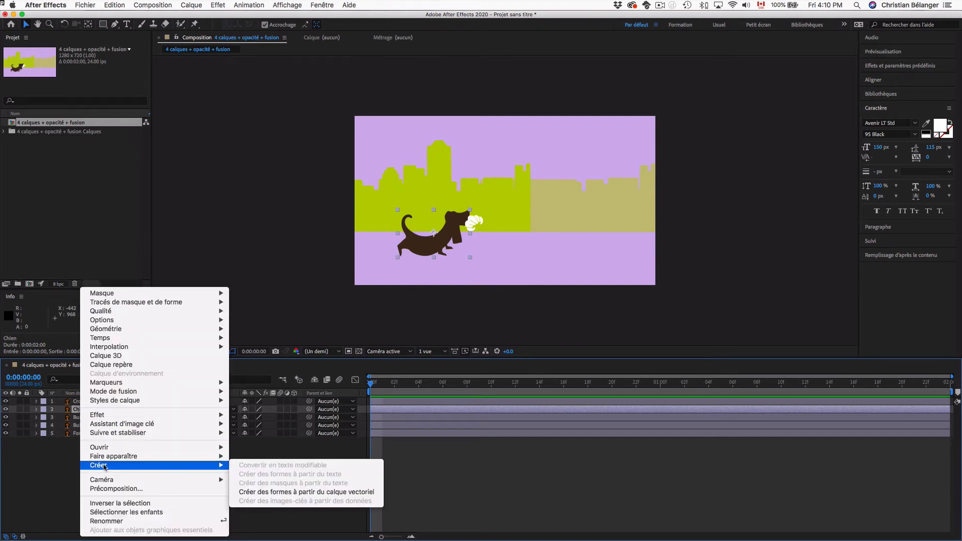
click(261, 493)
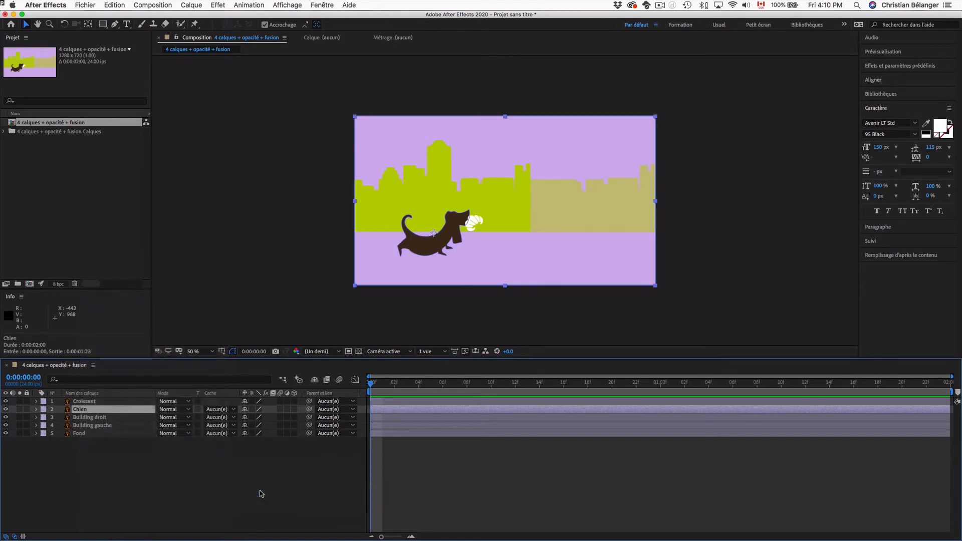
drag(427, 250, 408, 266)
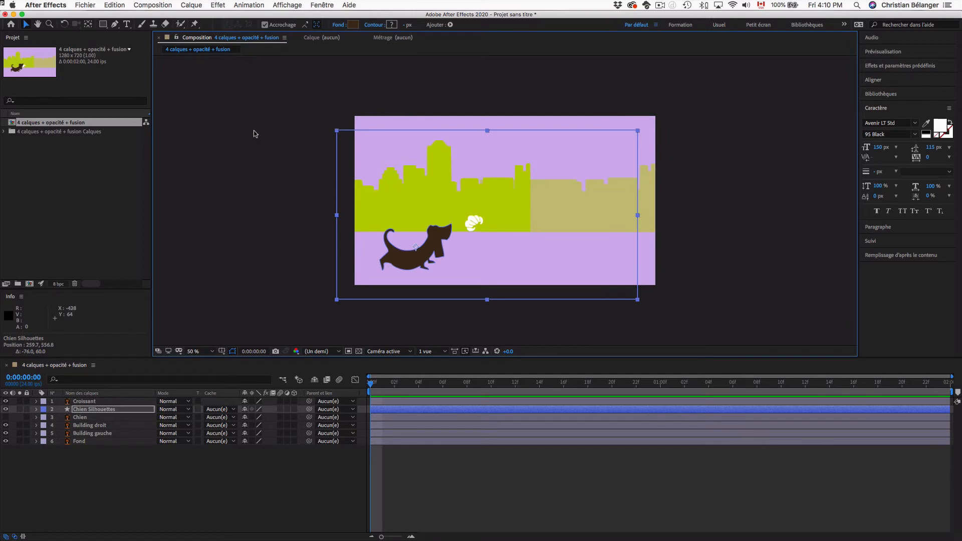
key(super+z)
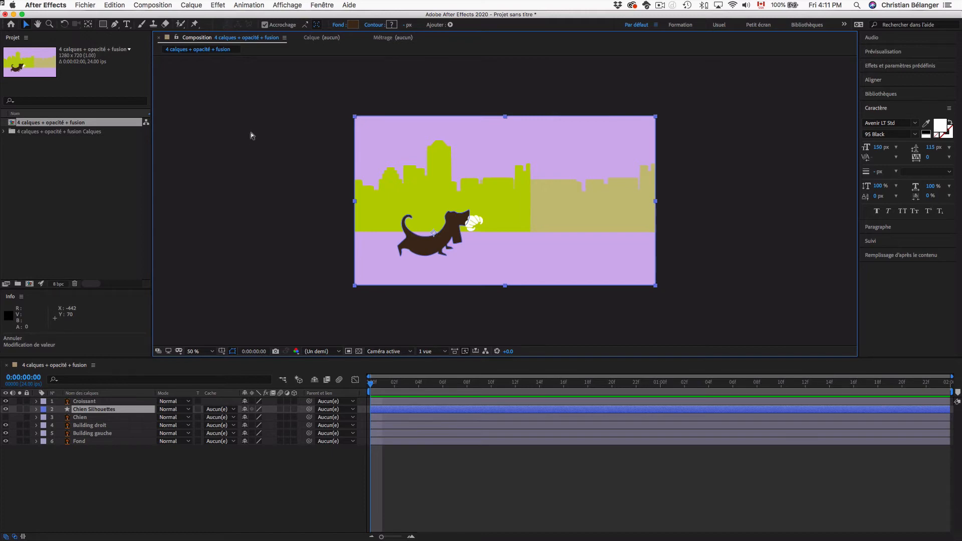
Switch to Finder, open 4 calques + opacité + fusion.ai in Illustrator, and set the Building droit artwork's opacity to 100%.
key(super+Tab)
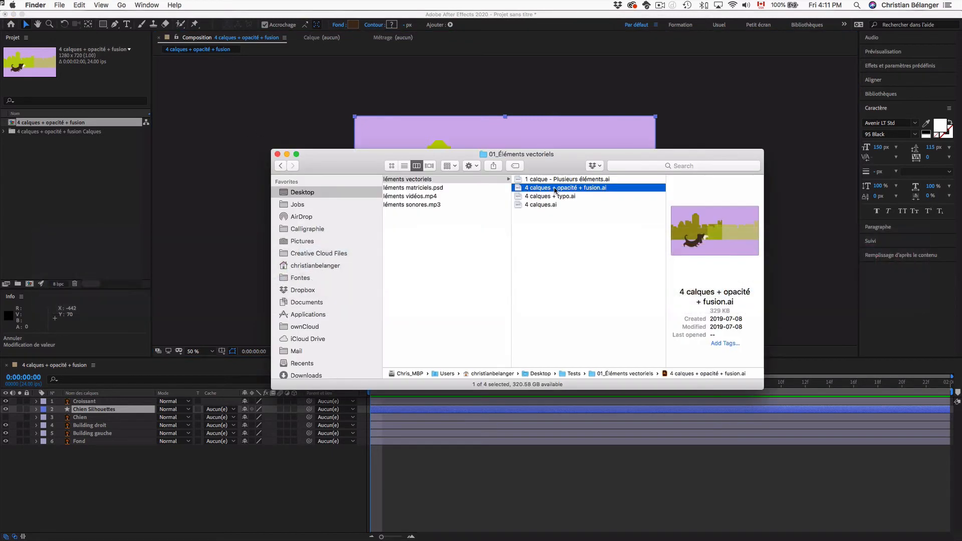
double_click(555, 188)
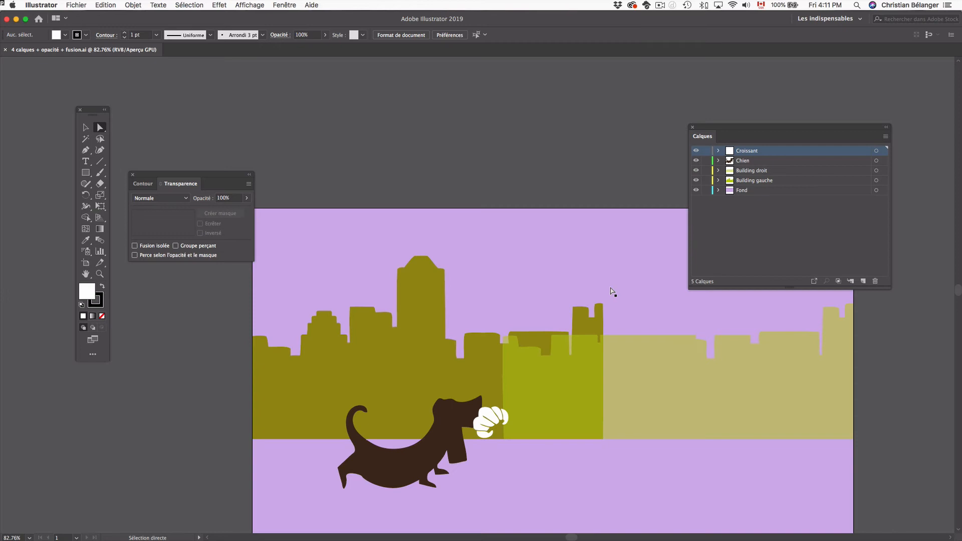
click(665, 383)
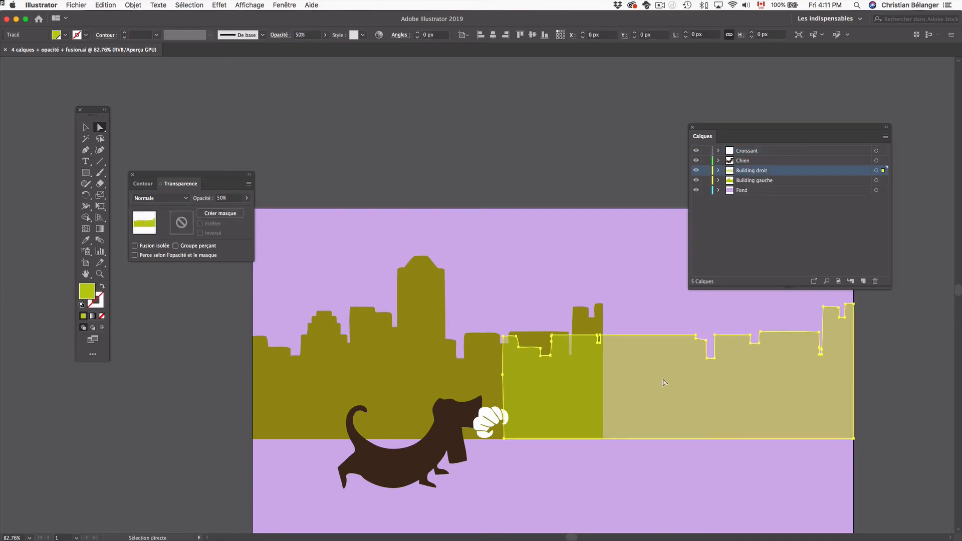
click(227, 199)
text(100)
key(Return)
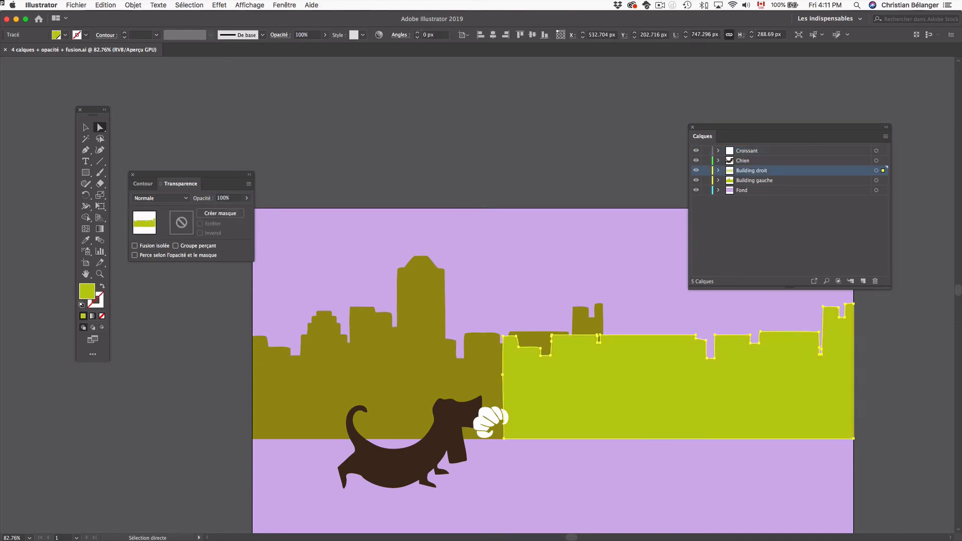
Set the Building gauche artwork's blending mode to Normale and deselect it.
click(277, 387)
click(159, 199)
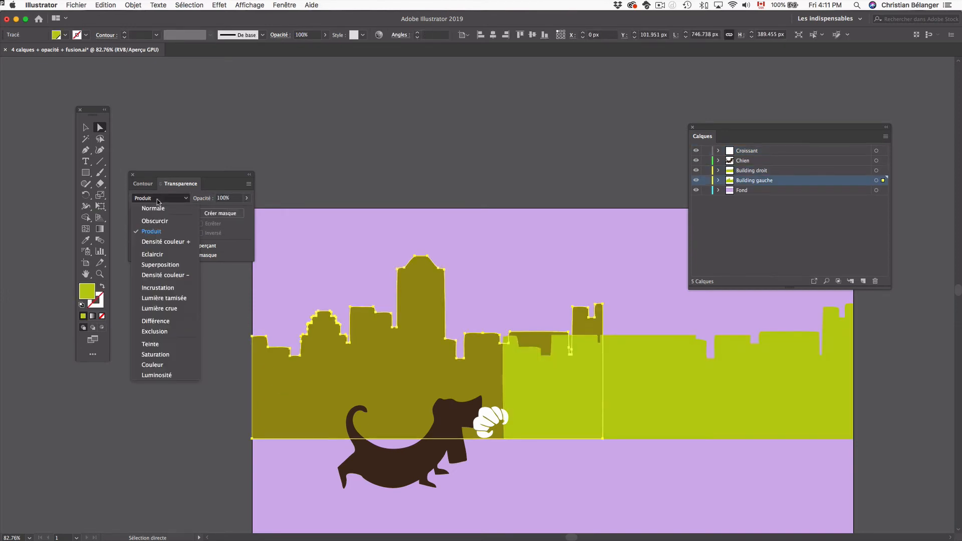
click(153, 209)
click(355, 180)
key(super+0)
key(super+minus)
key(super+minus)
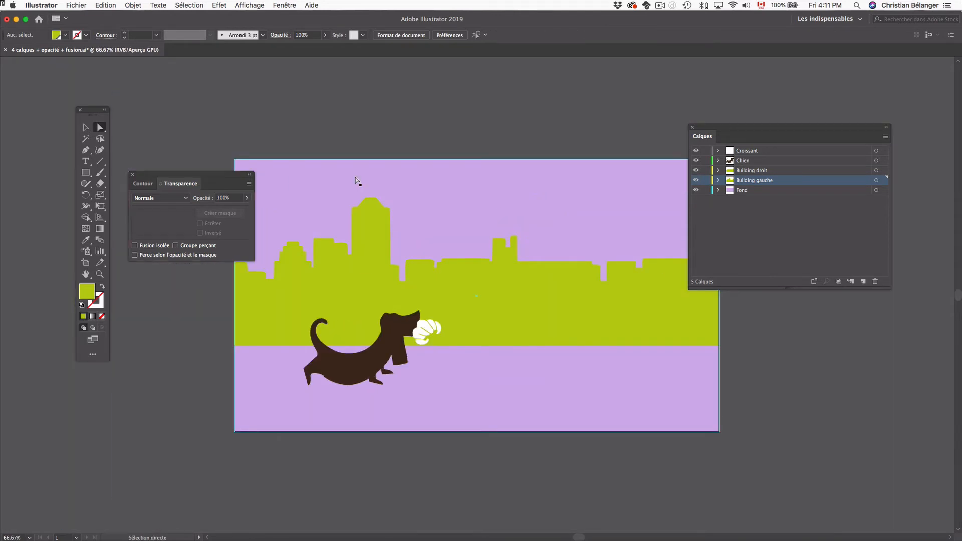
Close the Illustrator document without saving its changes and switch back to After Effects.
key(super+w)
click(481, 303)
key(super+Tab)
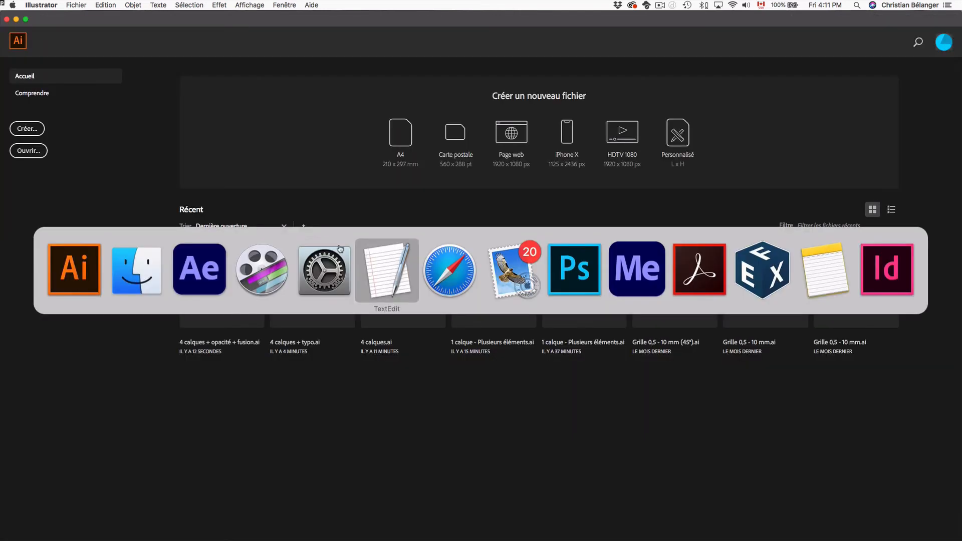
click(199, 258)
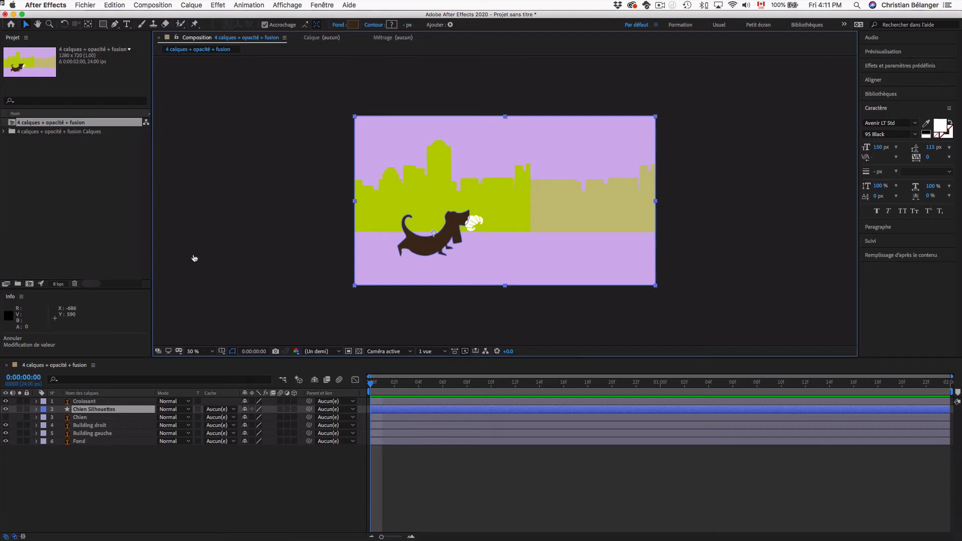
Delete the 4 calques + opacité + fusion composition and its layers folder from the project.
click(194, 258)
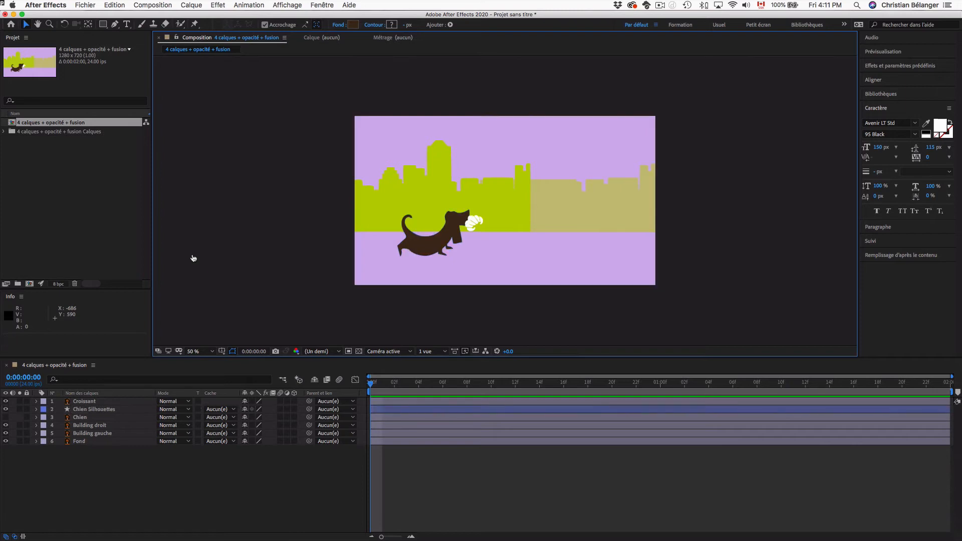
click(141, 219)
key(super+a)
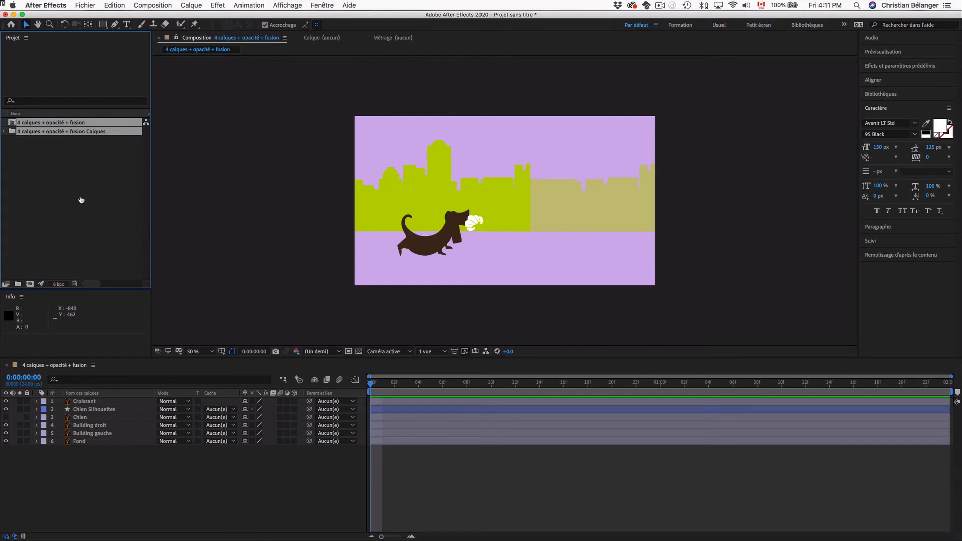
key(Delete)
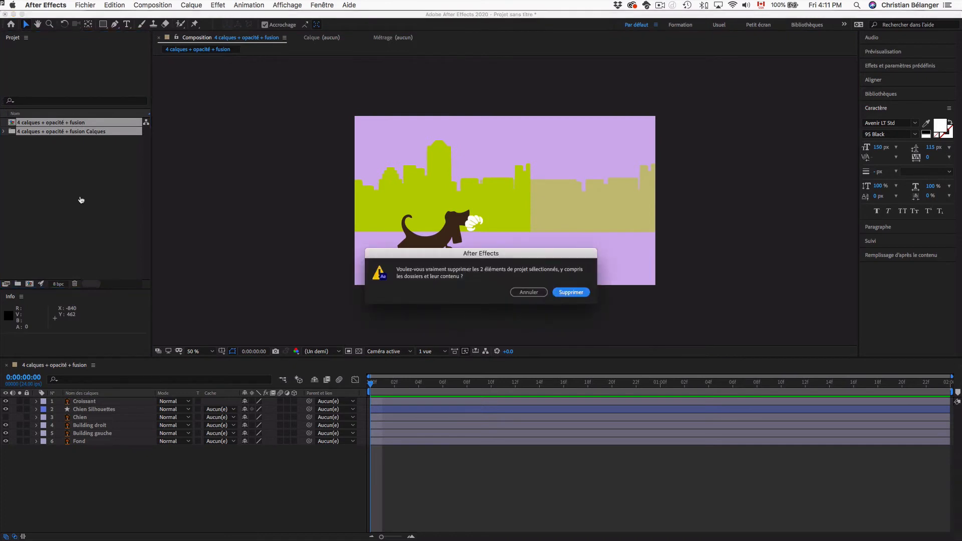
key(Return)
Switch to Finder and open 02_Éléments matriciels.psd from the Tests folder in Photoshop.
key(super+Tab)
key(super+Tab)
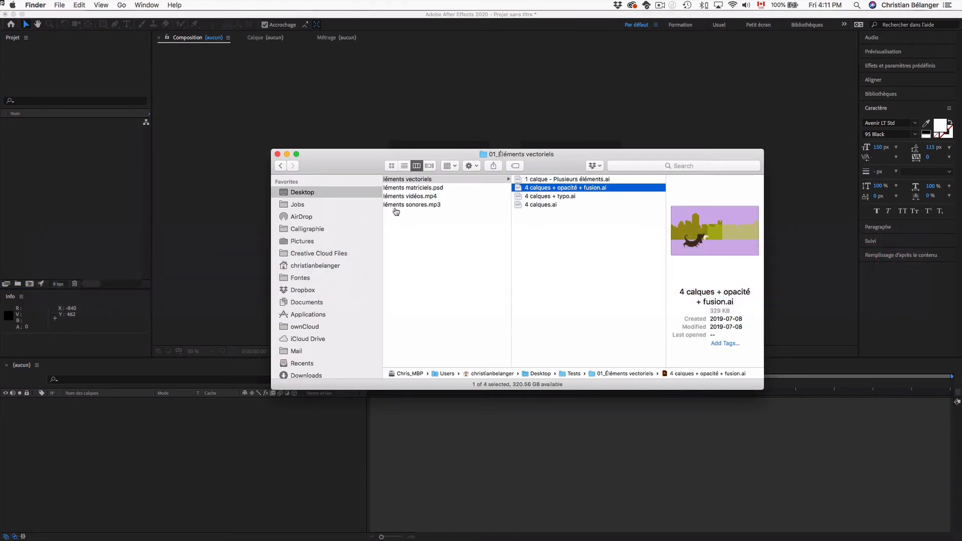
click(430, 188)
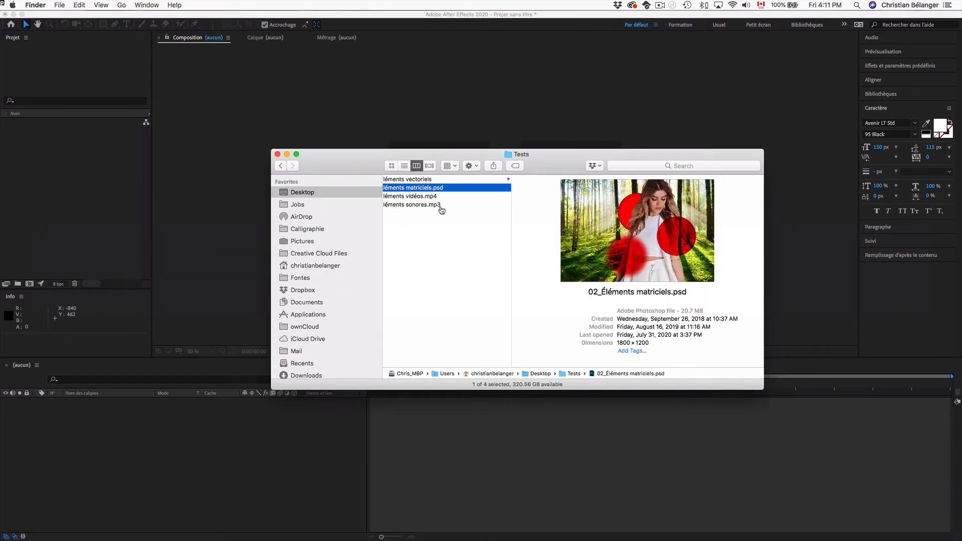
key(super+o)
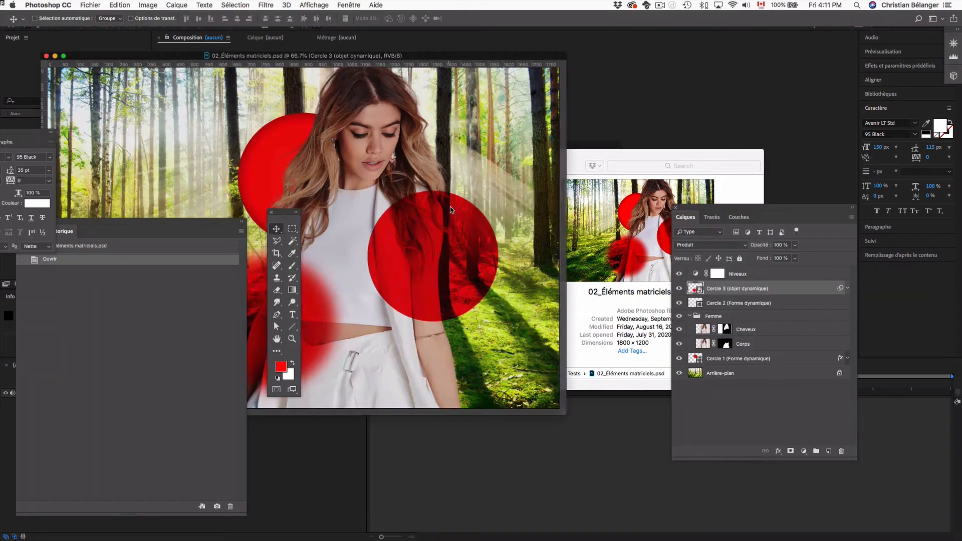
Show the image full screen without the interface panels, then display only the layer list beside the image.
key(f)
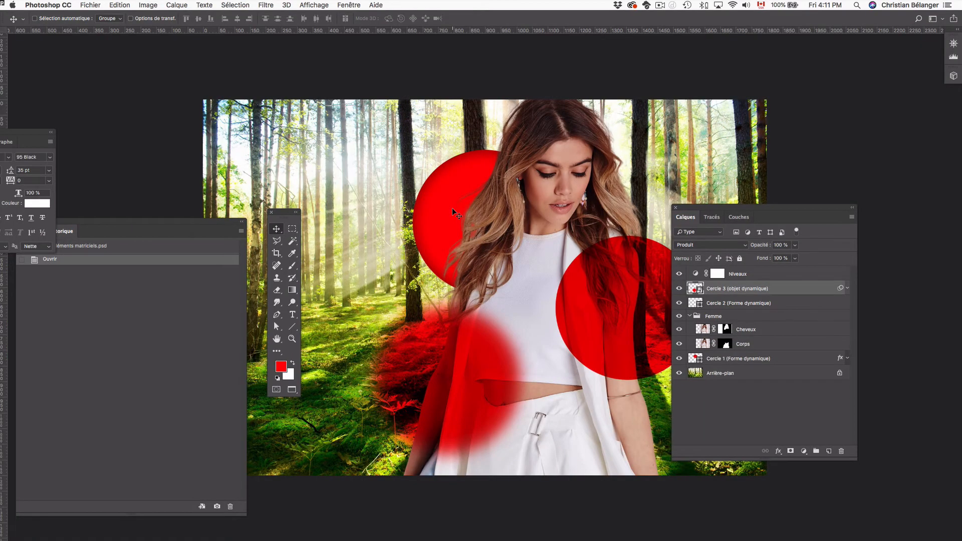
key(Tab)
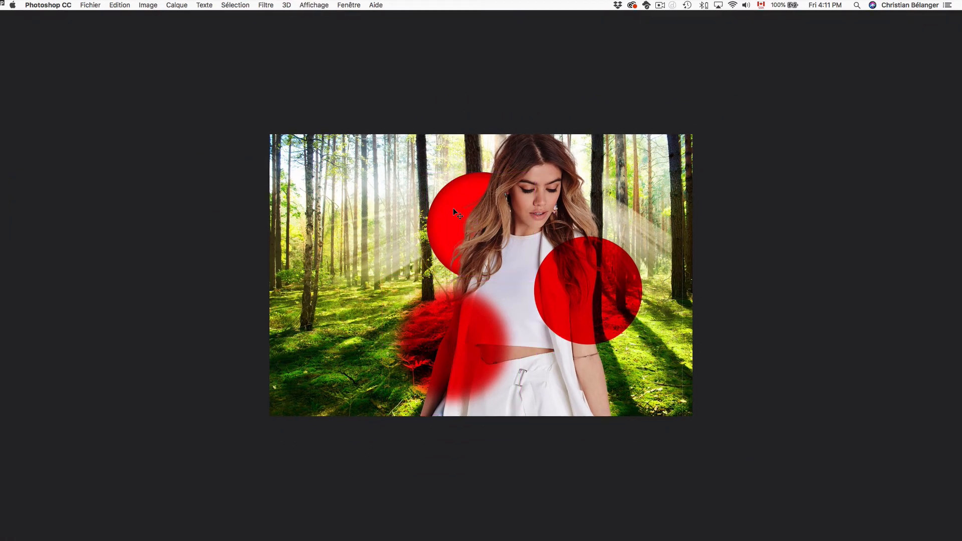
key(F7)
drag(712, 207, 765, 106)
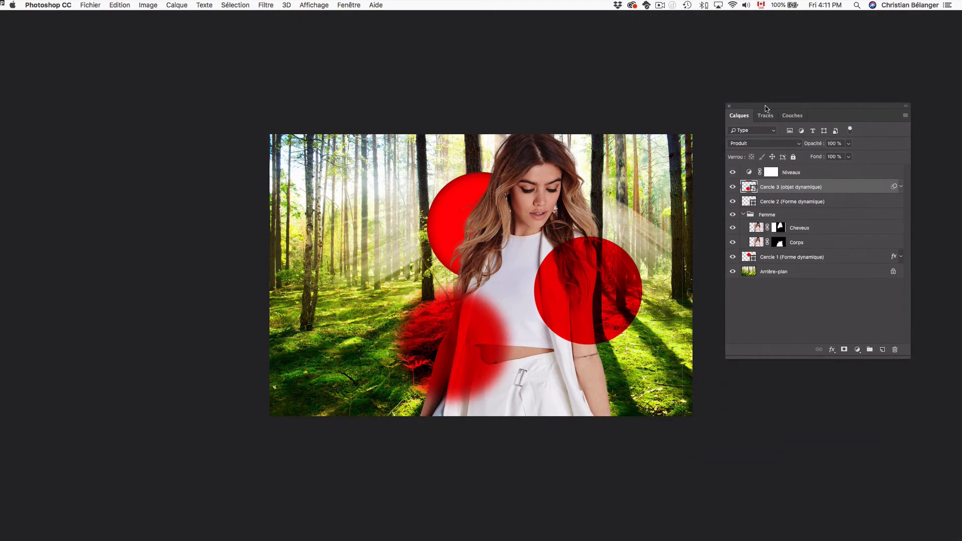
Toggle the Niveaux and Cercle 3 layers and the Flou gaussien smart filter off and on to examine their effects.
click(733, 173)
click(733, 173)
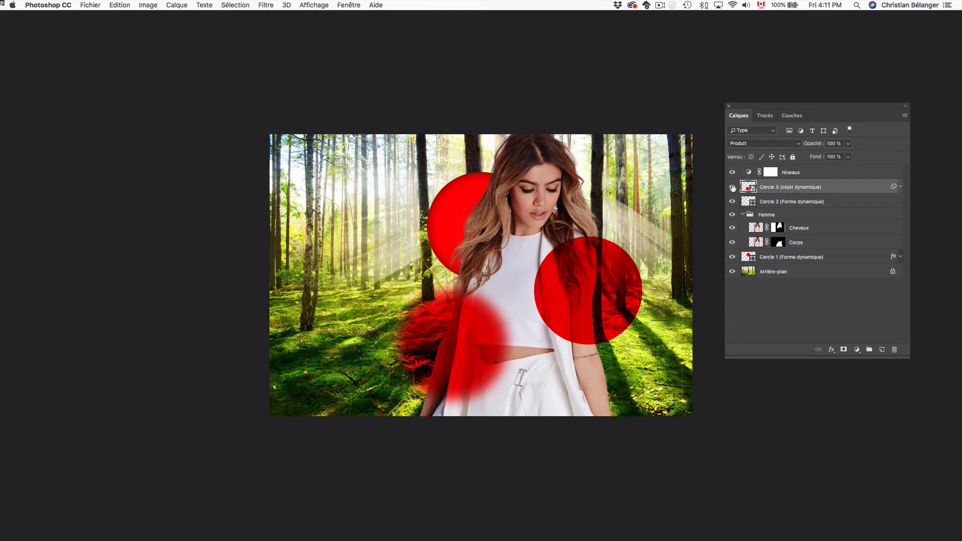
click(733, 187)
click(733, 188)
click(900, 187)
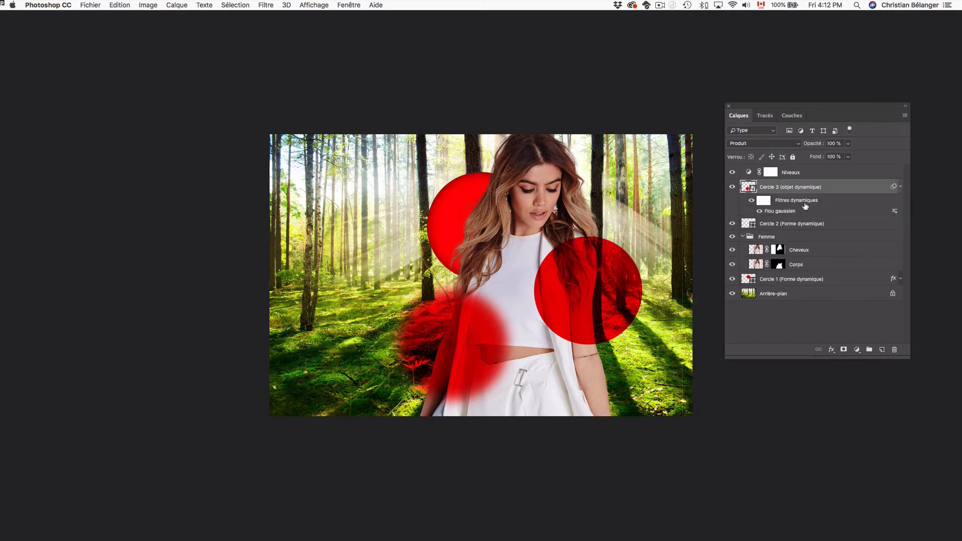
click(761, 211)
click(760, 211)
Examine Cercle 2 and the Femme group's Cheveux and Corps layers by toggling their visibility off and on.
click(766, 223)
click(732, 224)
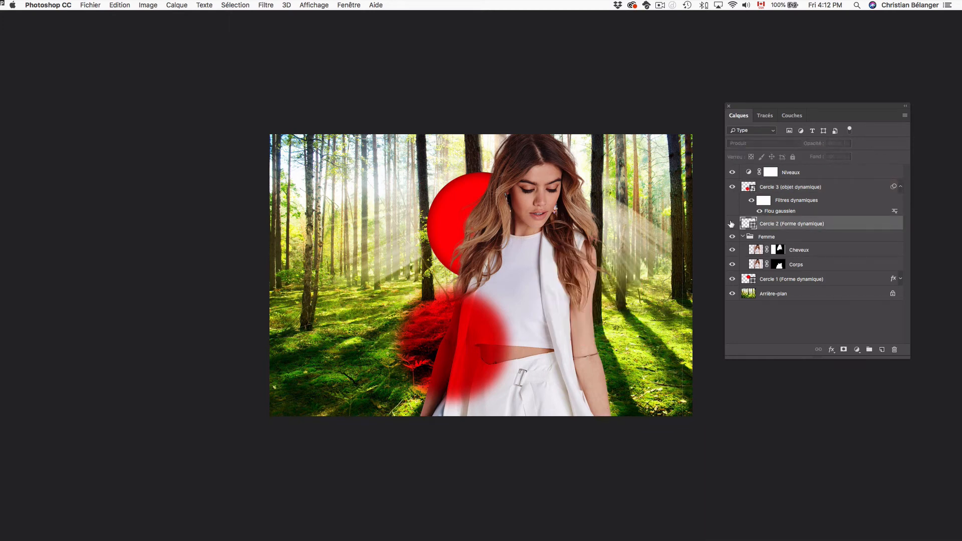
click(732, 224)
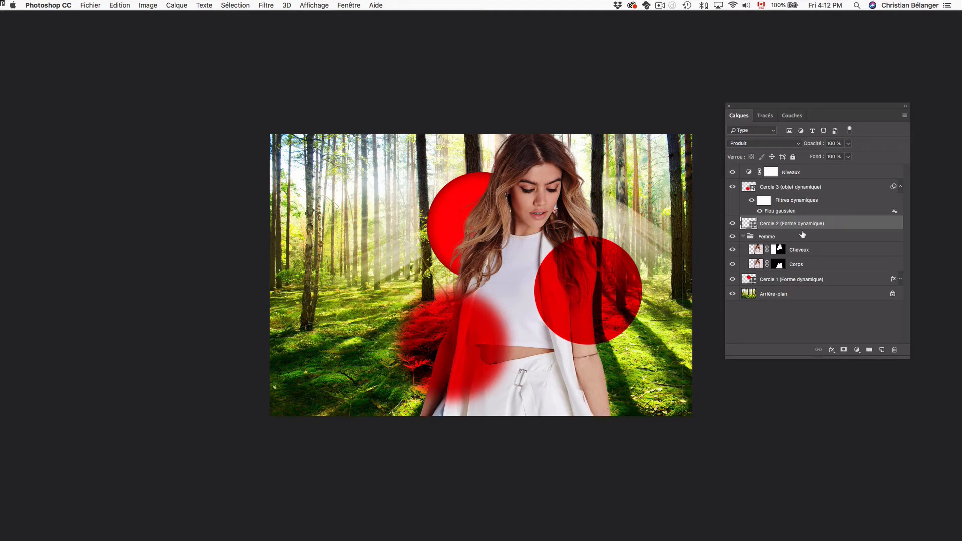
click(777, 237)
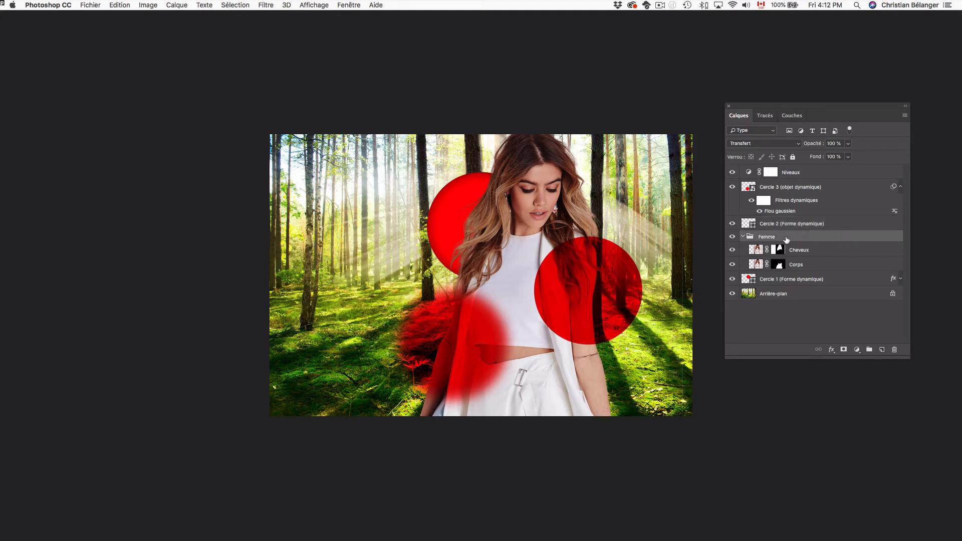
click(732, 250)
click(732, 250)
click(732, 265)
click(732, 264)
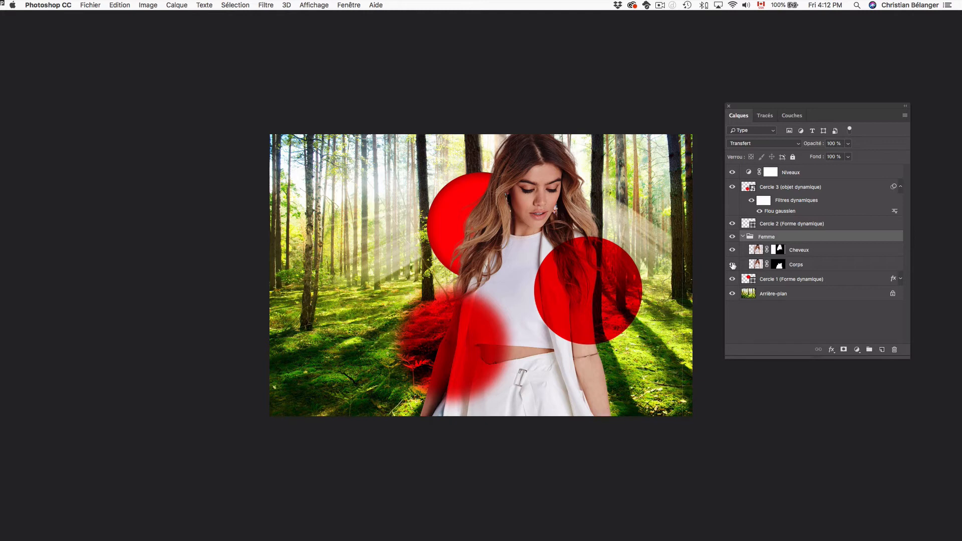
Toggle the Cercle 1 layer off and on and check which layer style is applied to it.
click(786, 279)
click(733, 279)
click(732, 279)
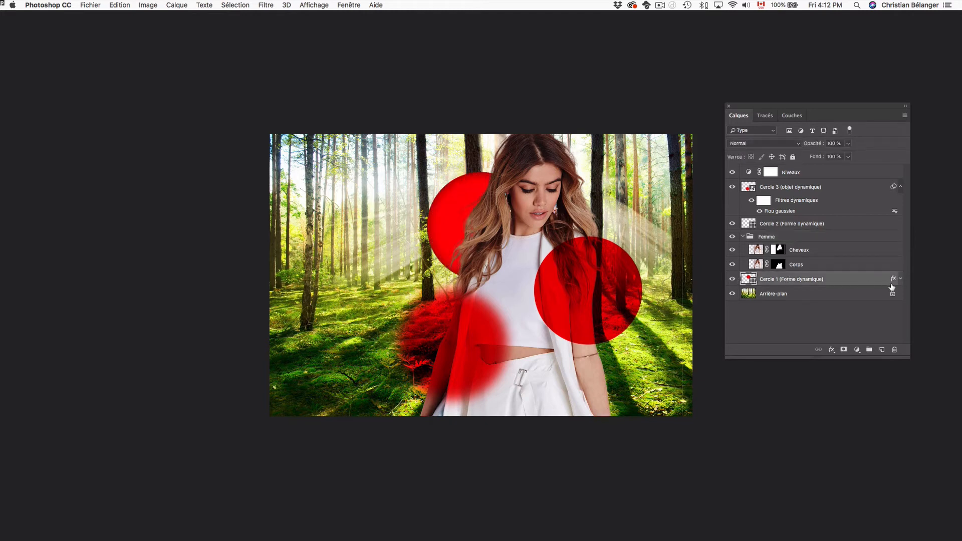
click(831, 349)
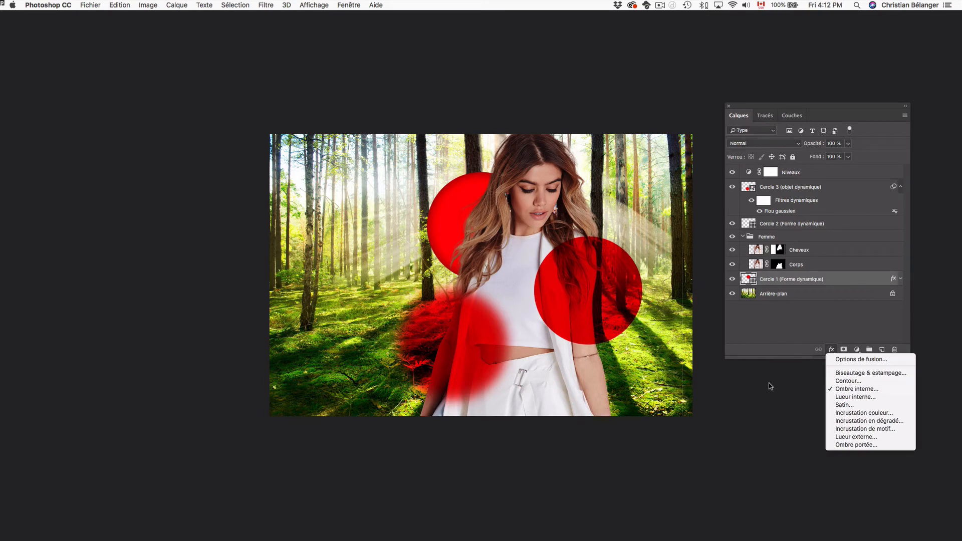
key(Escape)
Close 02_Éléments matriciels.psd in Photoshop without saving its changes and switch to After Effects.
click(784, 326)
key(super+q)
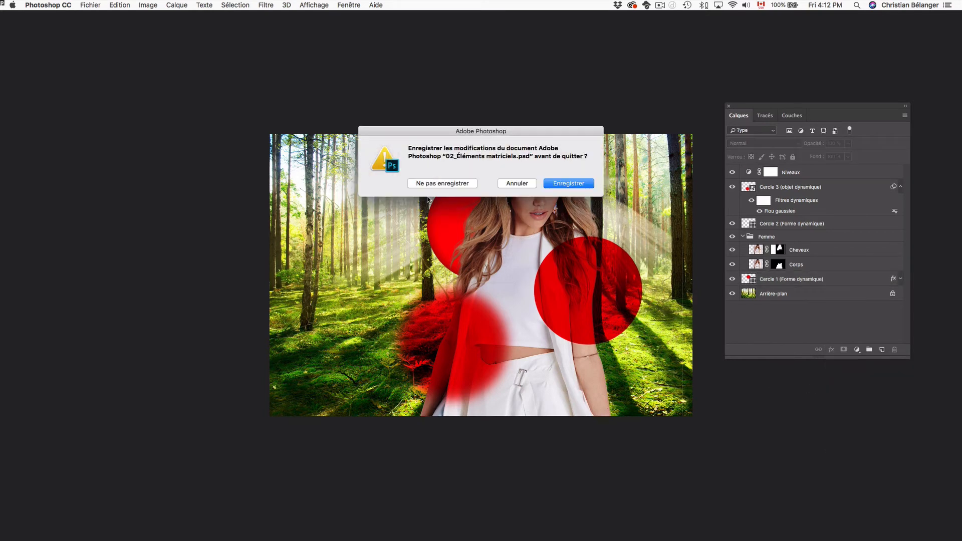
click(432, 183)
key(super+Tab)
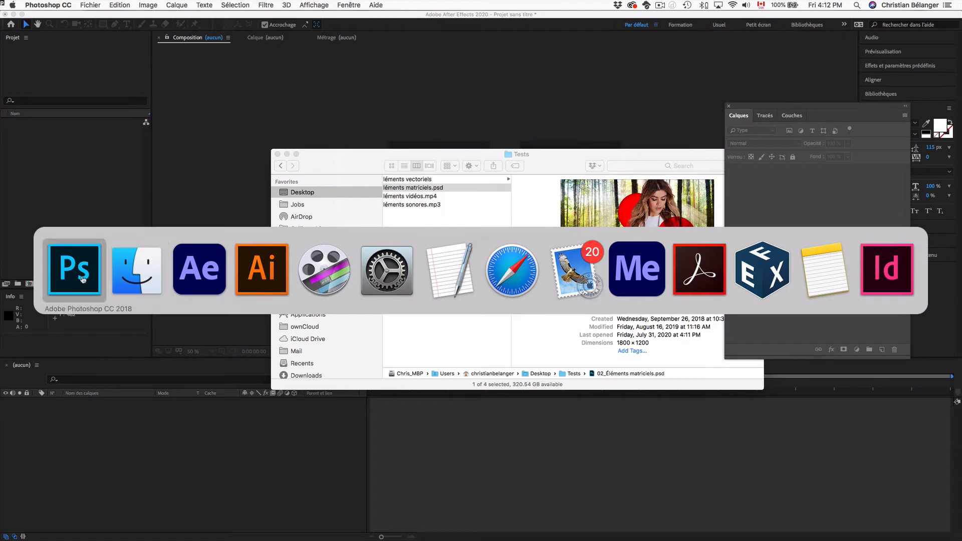
key(super+Tab)
key(super+Tab)
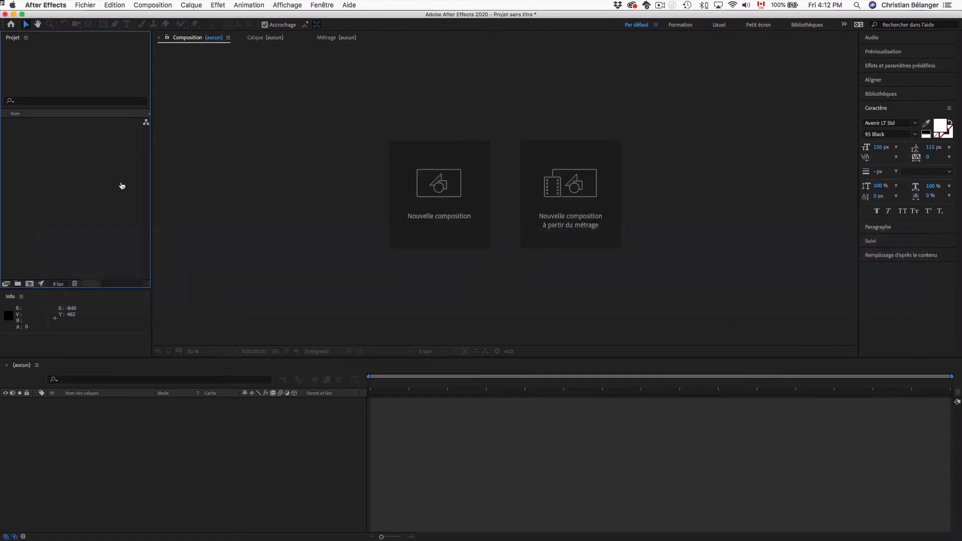
Start importing 02_Éléments matriciels.psd from the Tests folder as Métrage and bring up its layer options.
double_click(116, 188)
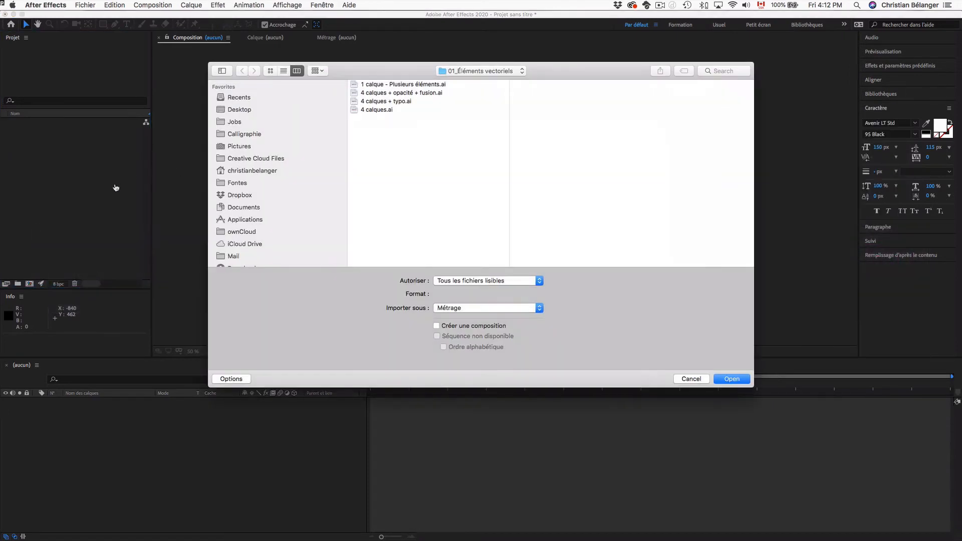
click(474, 73)
click(471, 82)
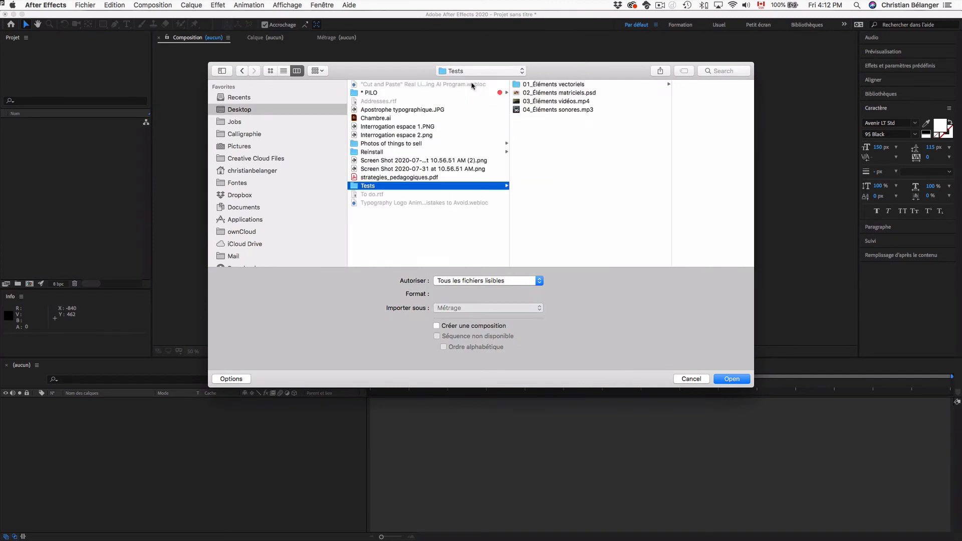
click(585, 93)
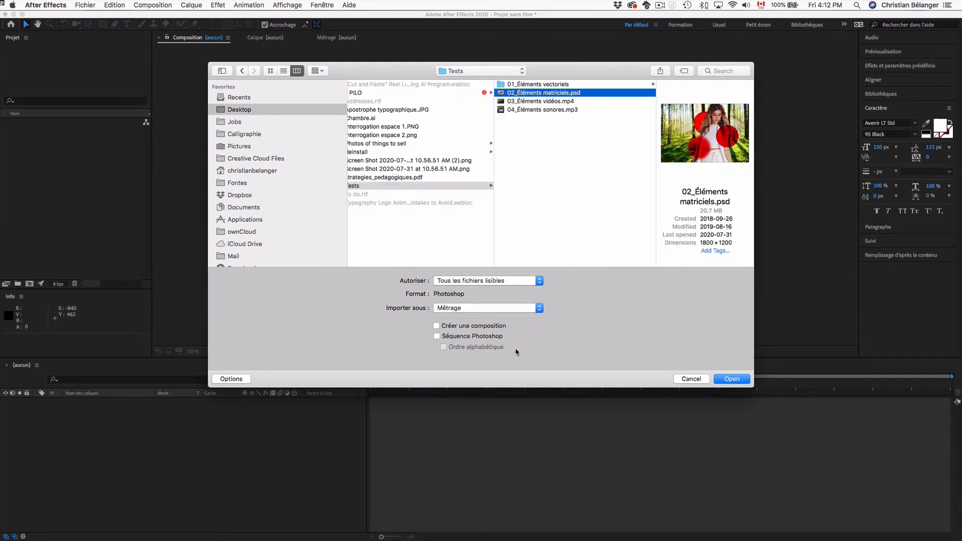
click(539, 307)
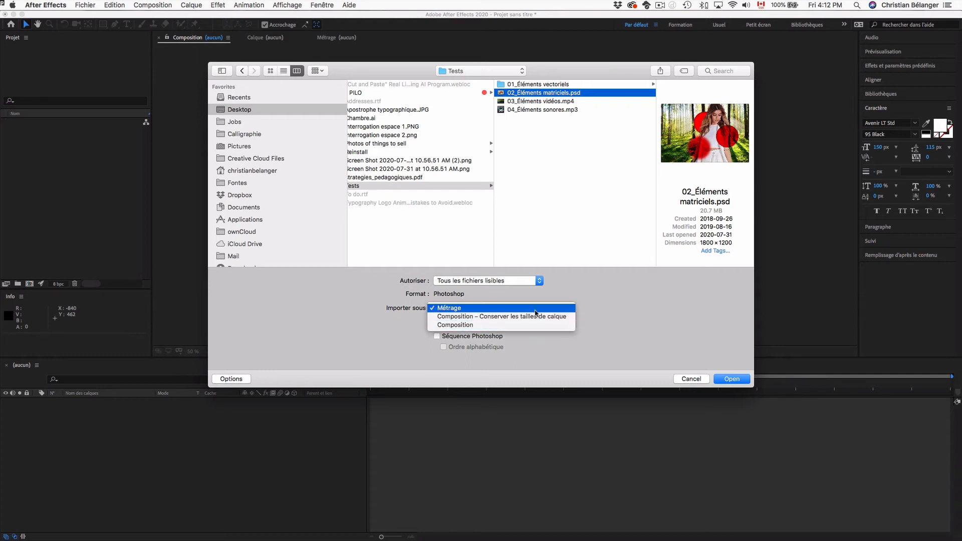
click(535, 343)
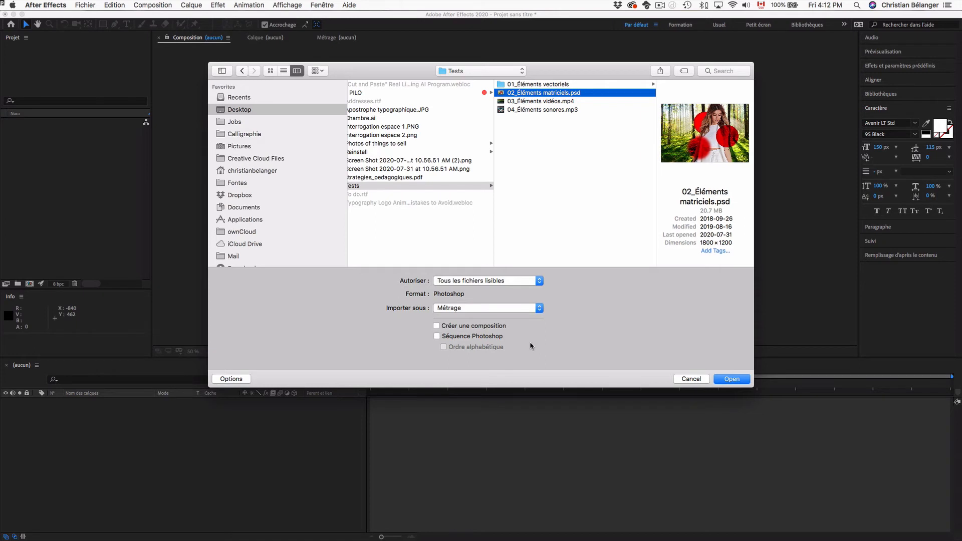
click(731, 379)
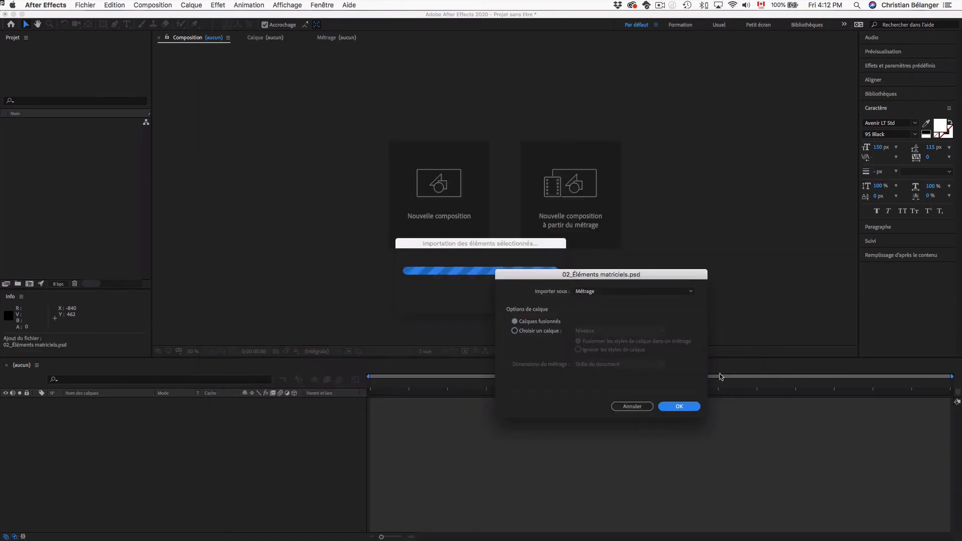
Examine which individual layers the Choisir un calque option offers for the footage import, and cancel the import.
drag(612, 274, 498, 192)
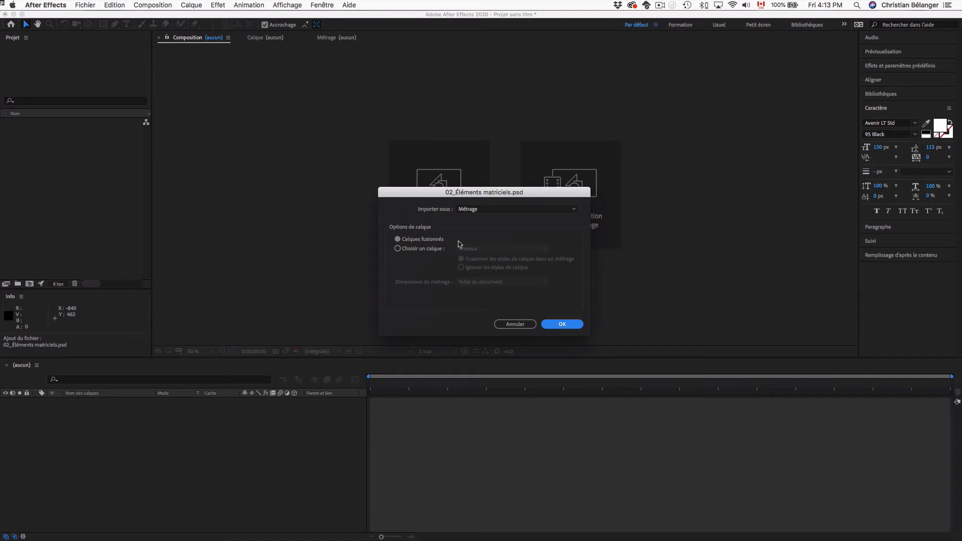
click(430, 248)
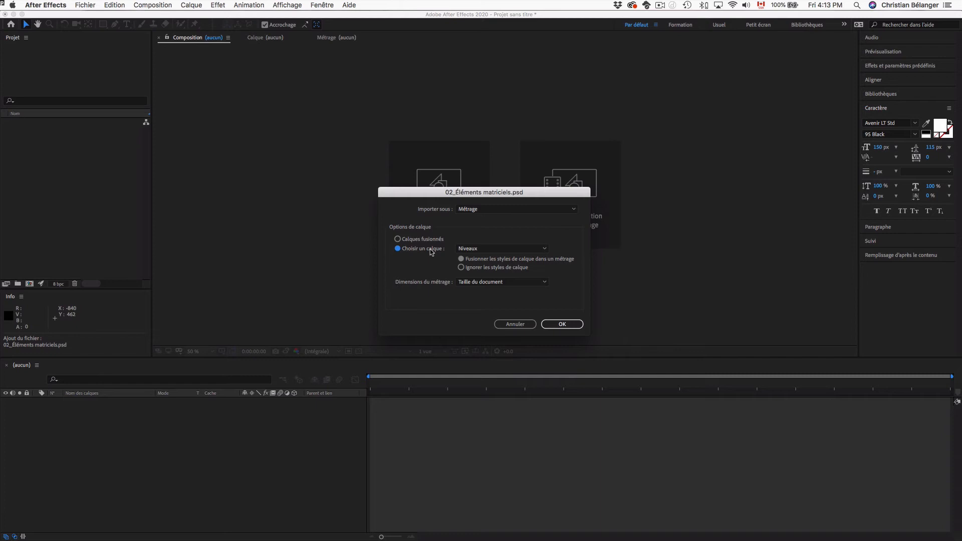
click(490, 249)
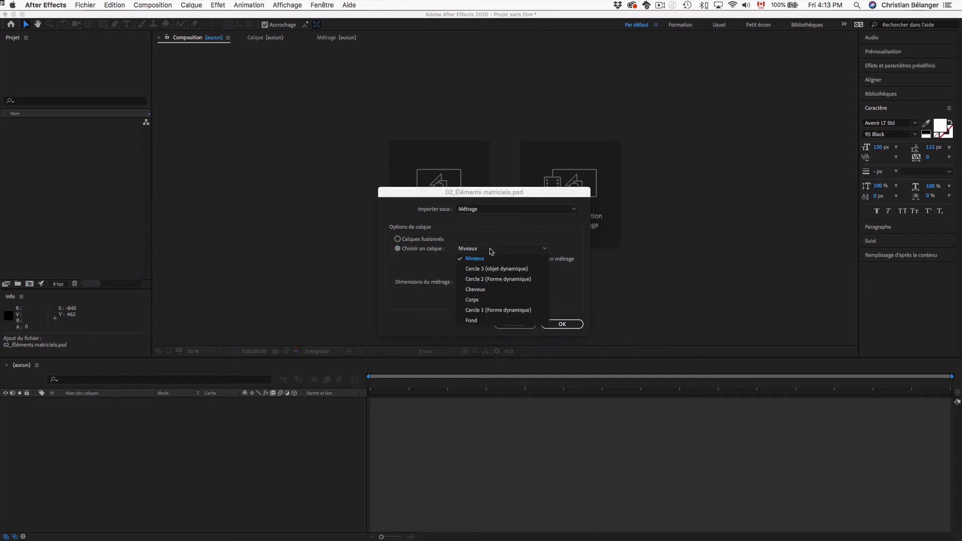
click(401, 317)
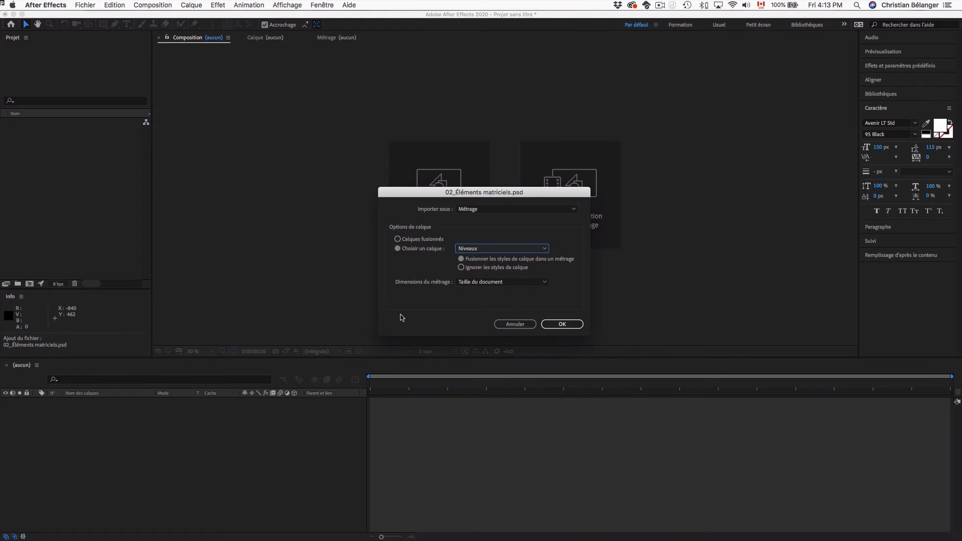
click(514, 324)
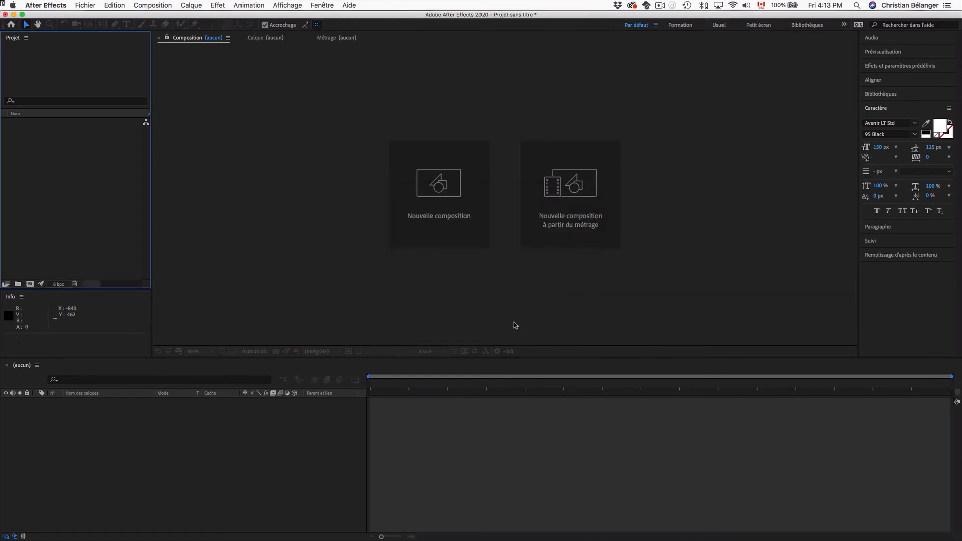
Start importing 02_Éléments matriciels.psd as Composition – Conserver les tailles de calque.
double_click(72, 188)
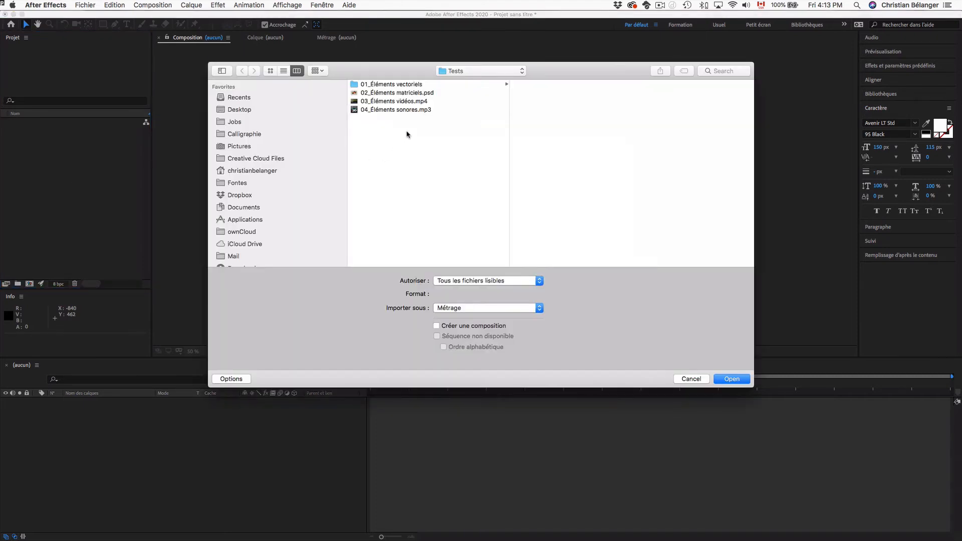
click(429, 93)
click(466, 309)
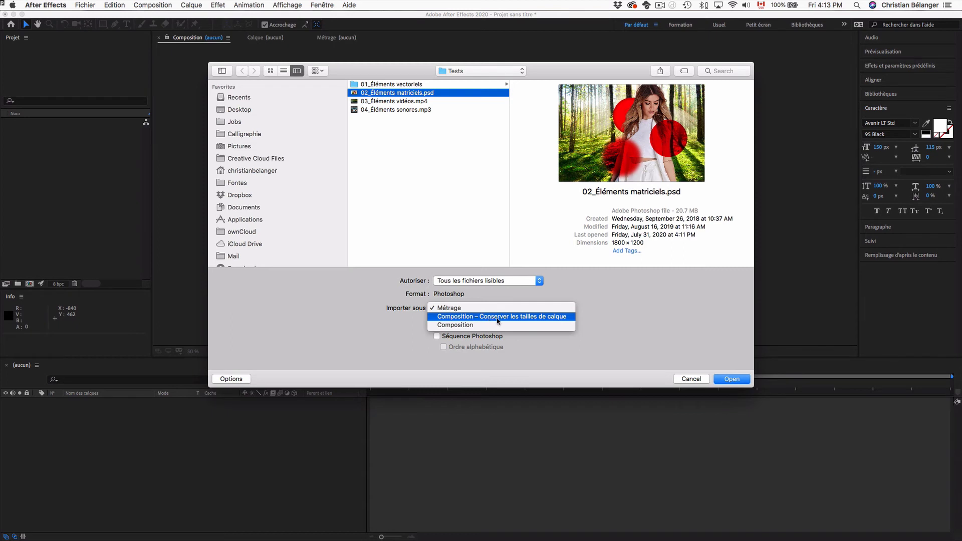
click(560, 320)
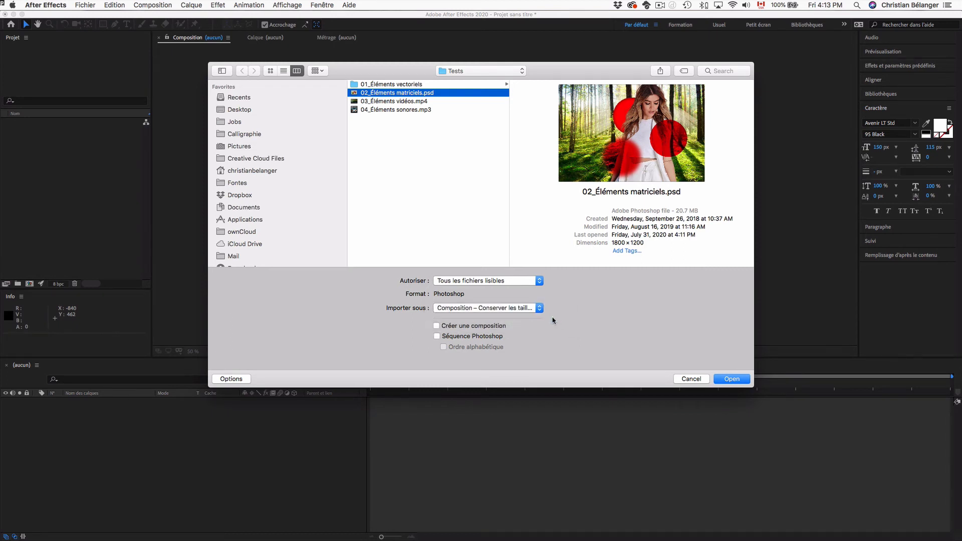
click(739, 379)
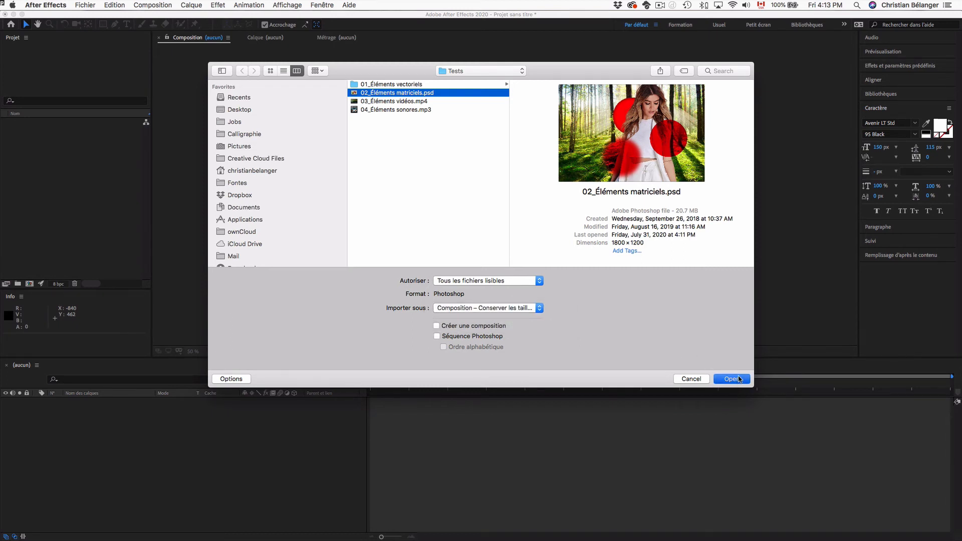
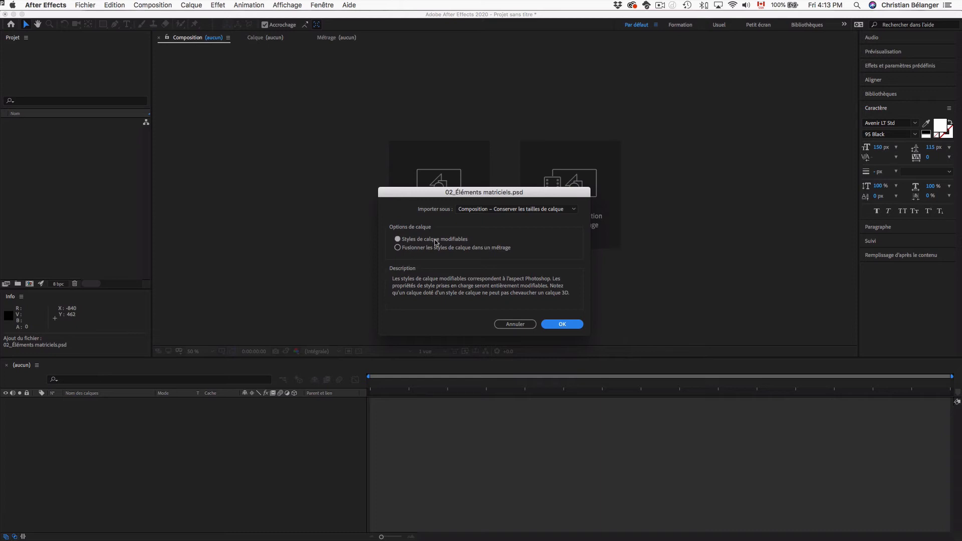
Switch to Photoshop, reopen the recent file 02_Éléments matriciels.psd and show it full screen.
key(super+Tab)
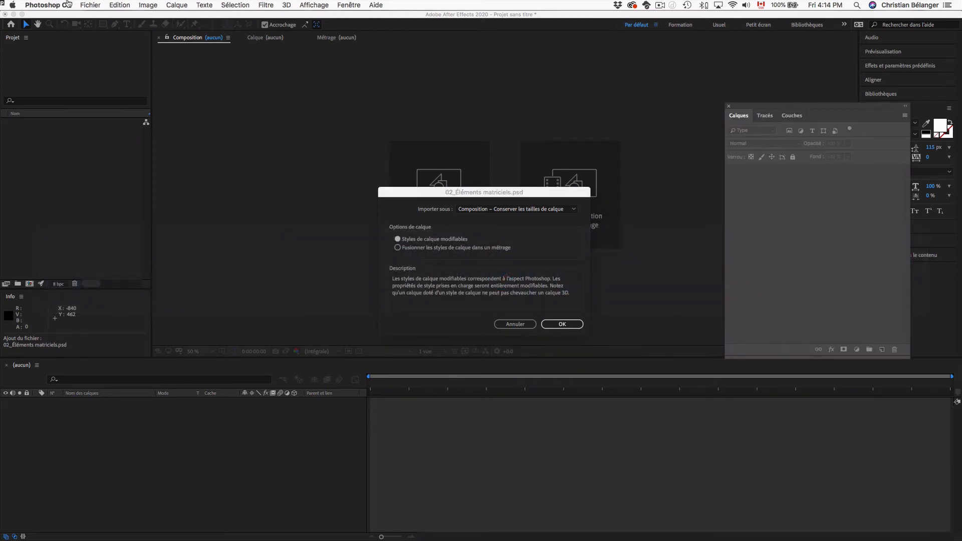
click(90, 5)
mouse_move(104, 53)
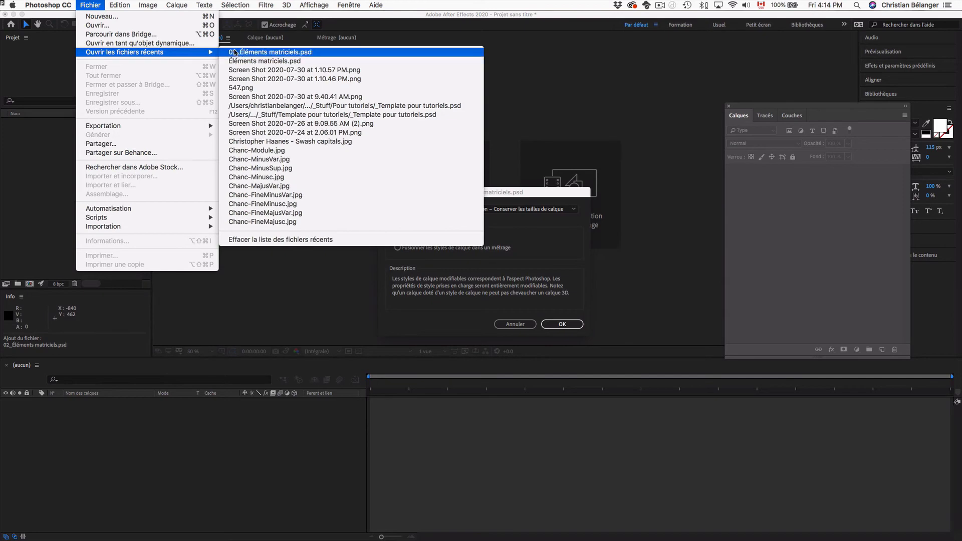
click(241, 52)
key(f)
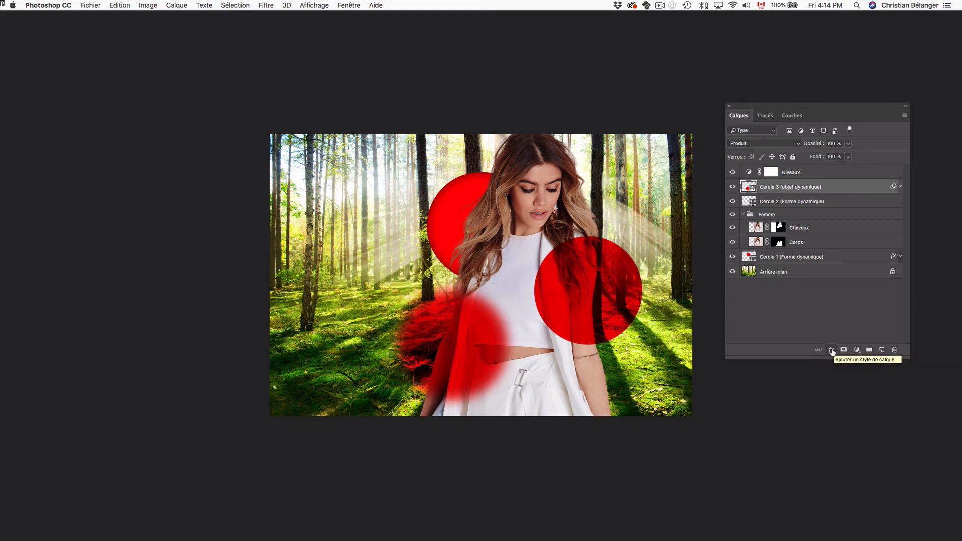
Expand the effects of the Cercle 1 layer and toggle its Ombre interne style off and on to examine it.
click(791, 257)
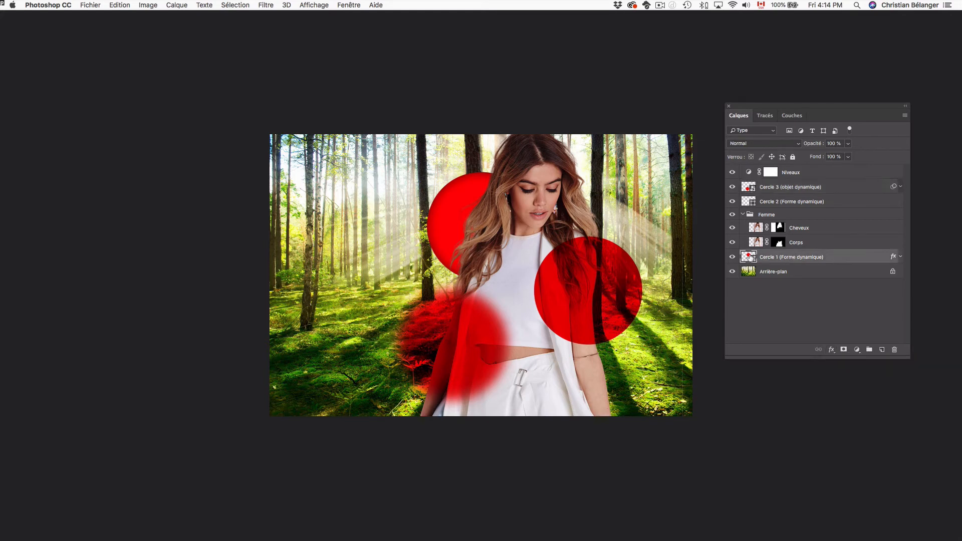
click(900, 257)
click(760, 277)
click(760, 277)
click(759, 278)
click(760, 277)
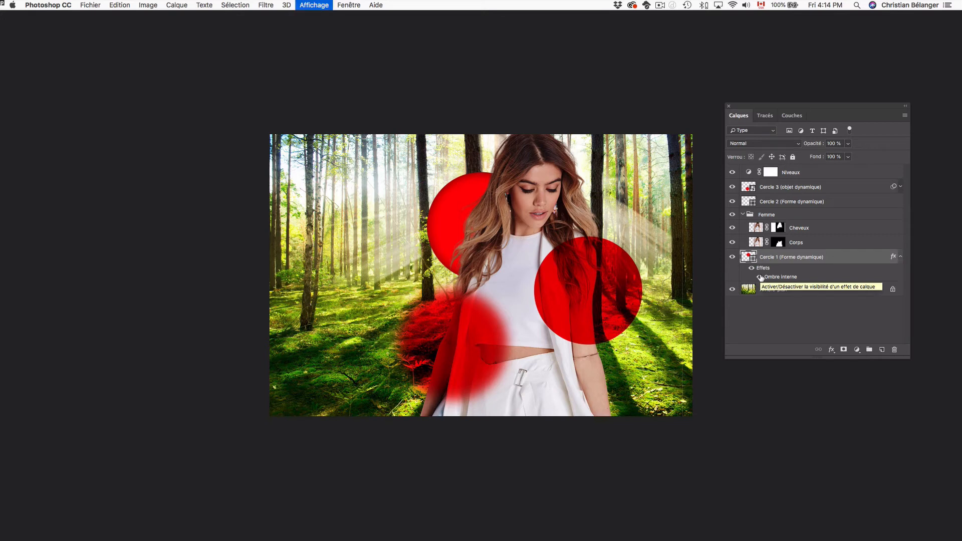
Return to After Effects, complete the import with Styles de calque modifiables, and open the 02_Éléments matriciels composition with no layer selected.
key(super+Tab)
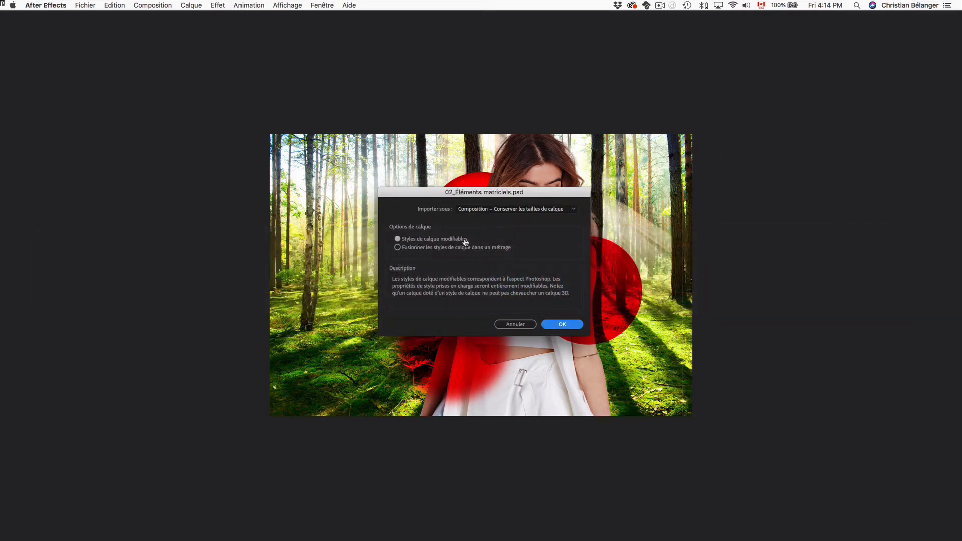
click(568, 325)
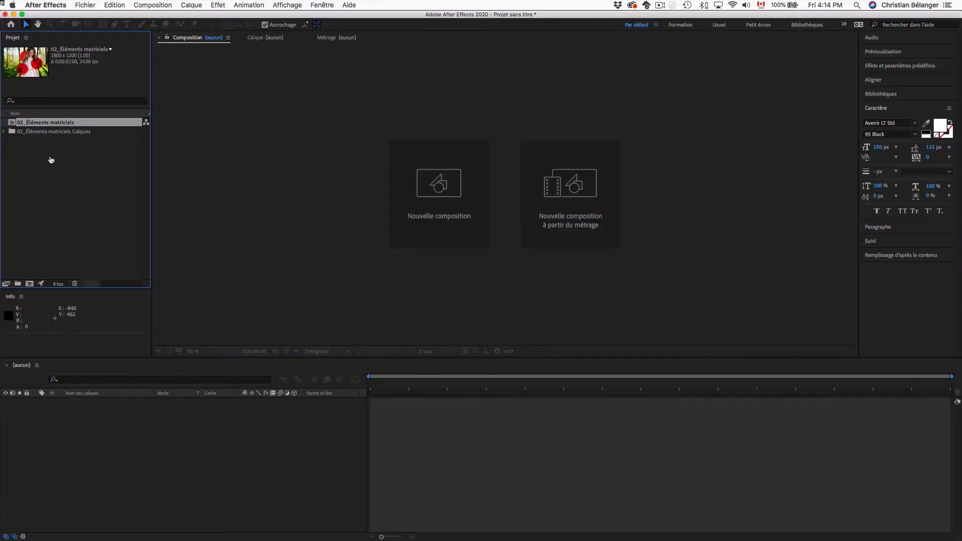
double_click(12, 124)
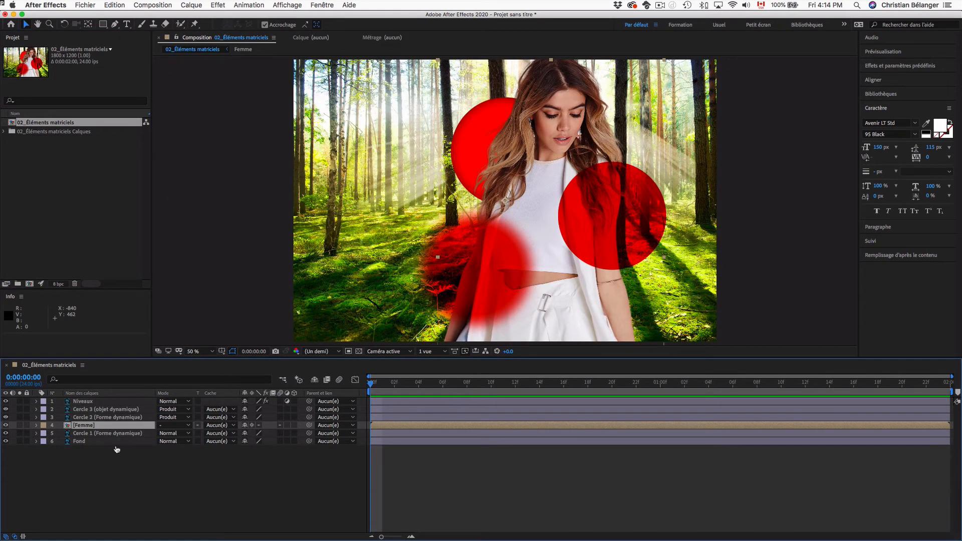
click(118, 492)
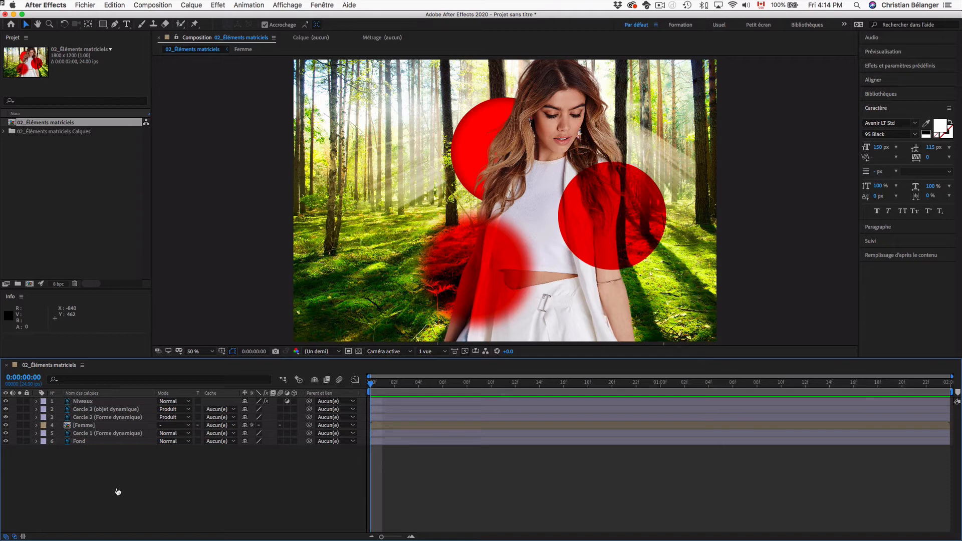
Toggle the visibility of the Niveaux adjustment layer off and on to compare its effect on the composition.
click(104, 402)
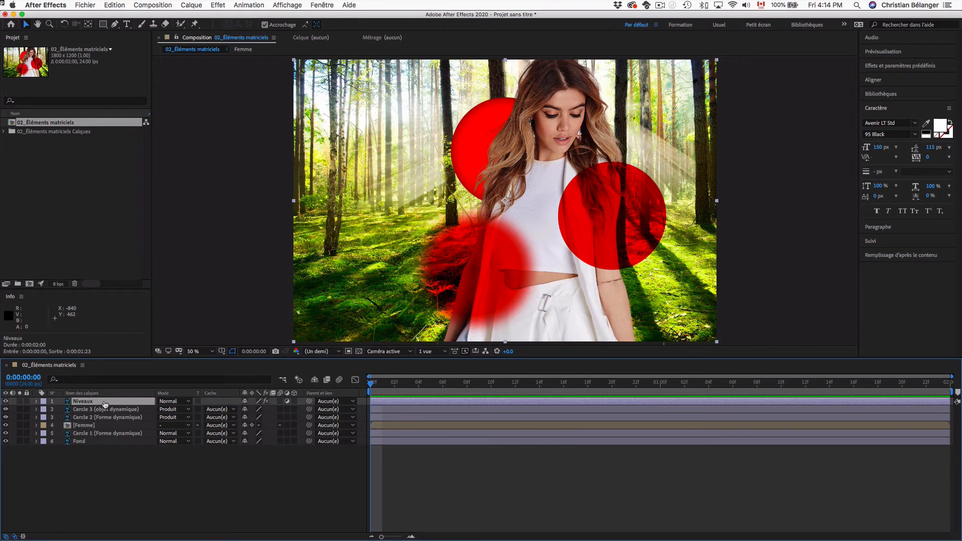
click(5, 401)
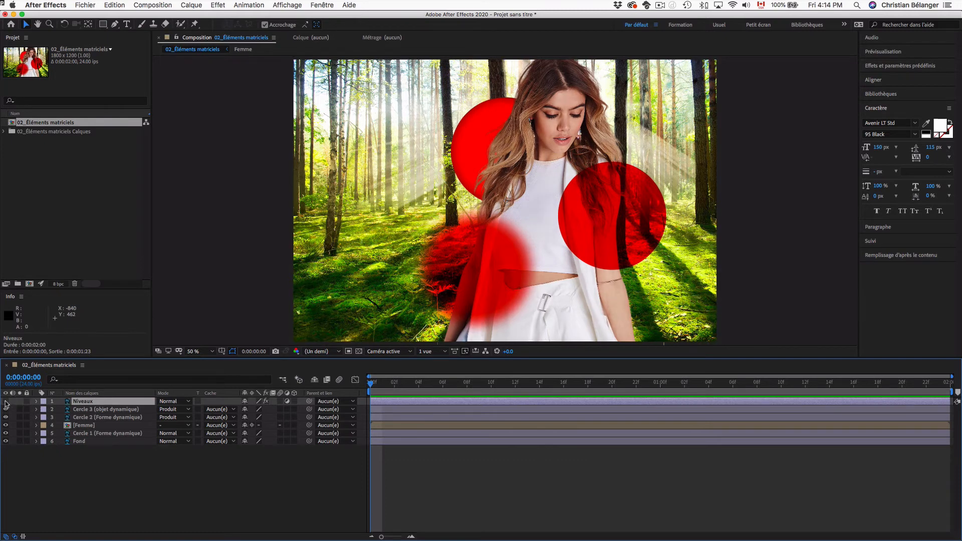
click(5, 402)
click(6, 401)
click(5, 402)
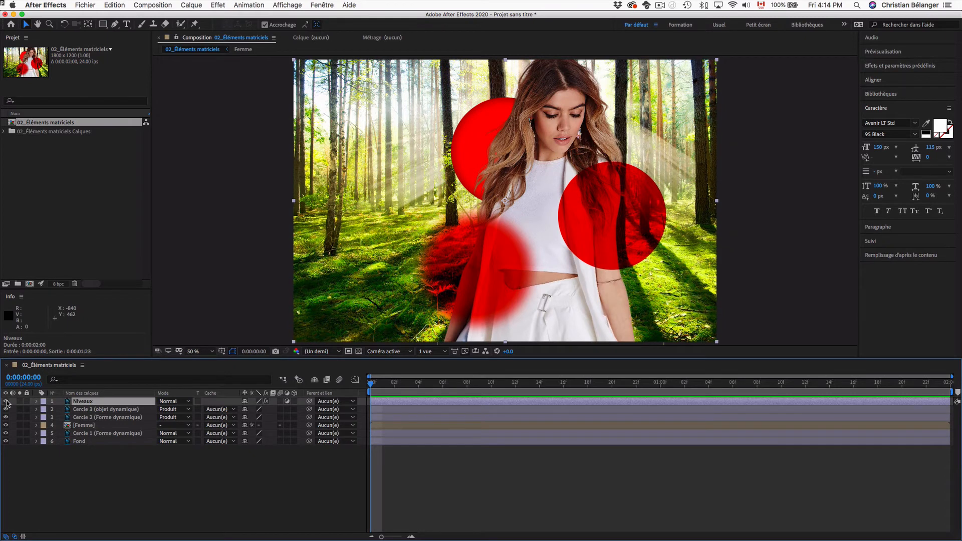
Expand the Niveaux layer's effect to examine its parameters, and collapse the layer.
click(37, 401)
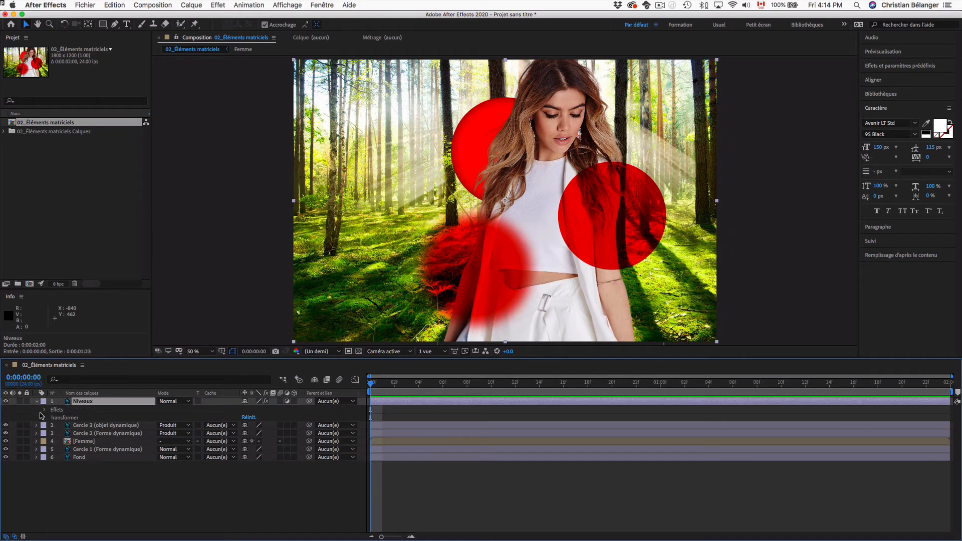
click(45, 410)
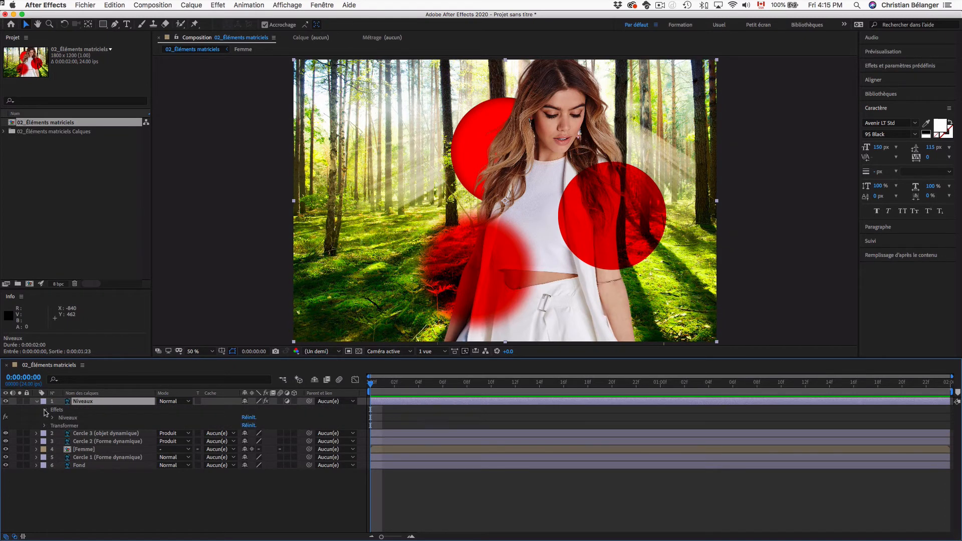
click(54, 418)
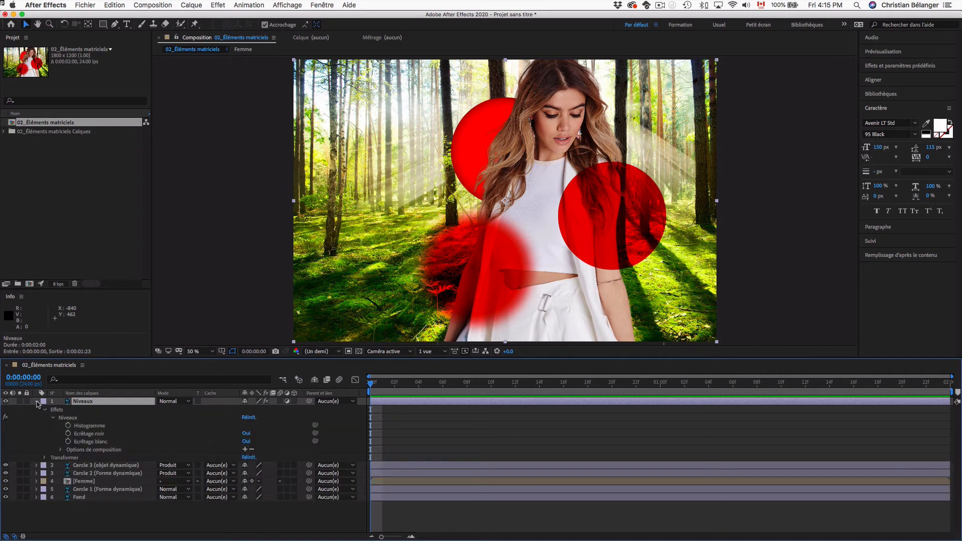
click(36, 401)
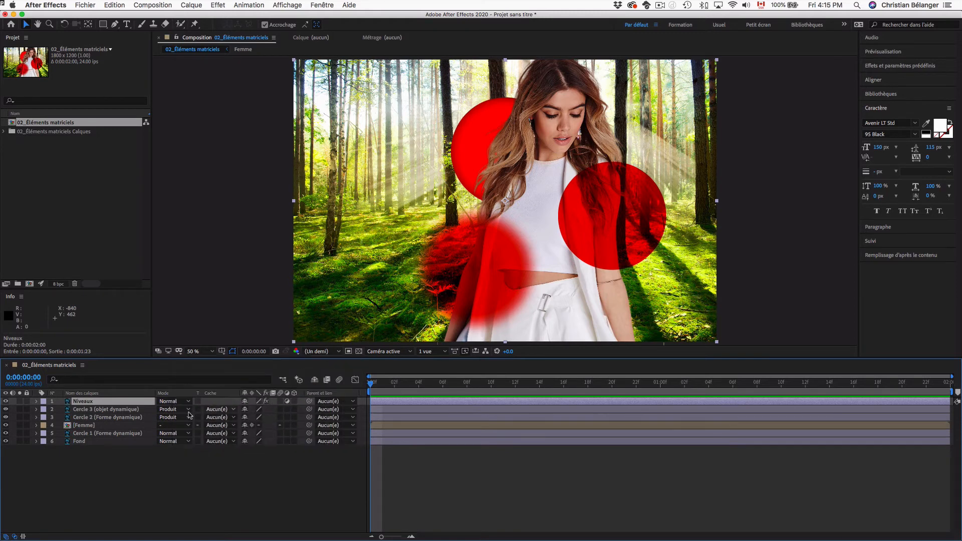
Toggle the Cercle 3 layer's visibility off and on, and test moving its blurred circle, undoing the move.
click(120, 410)
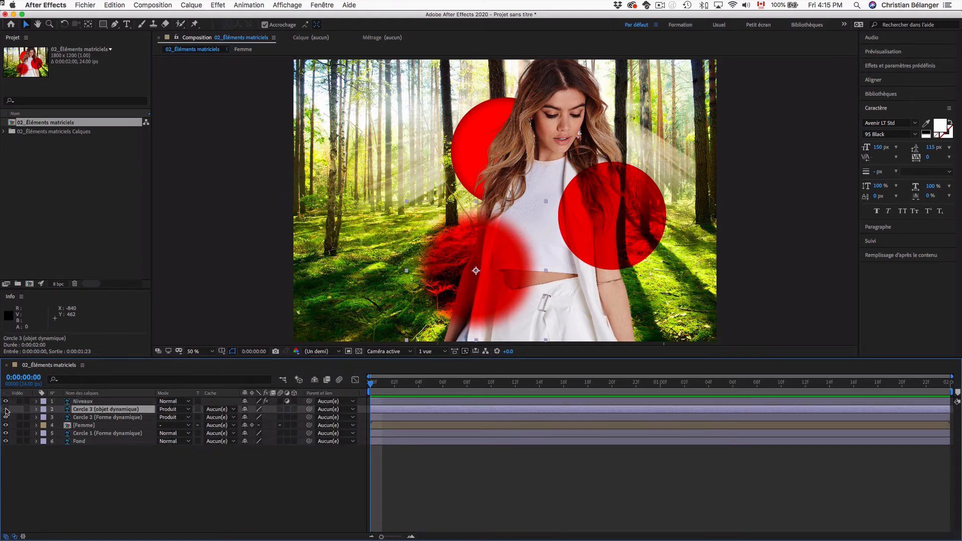
click(6, 409)
click(5, 409)
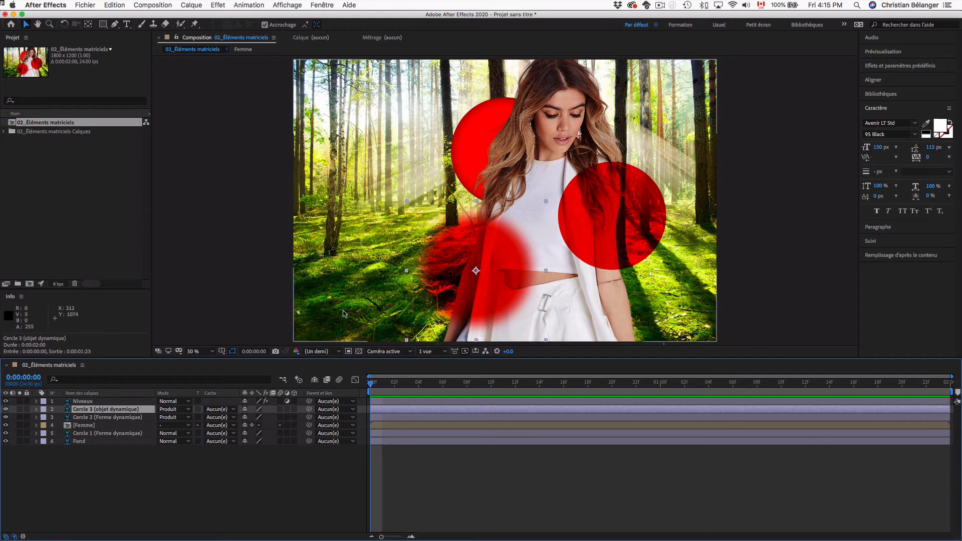
drag(460, 298, 386, 250)
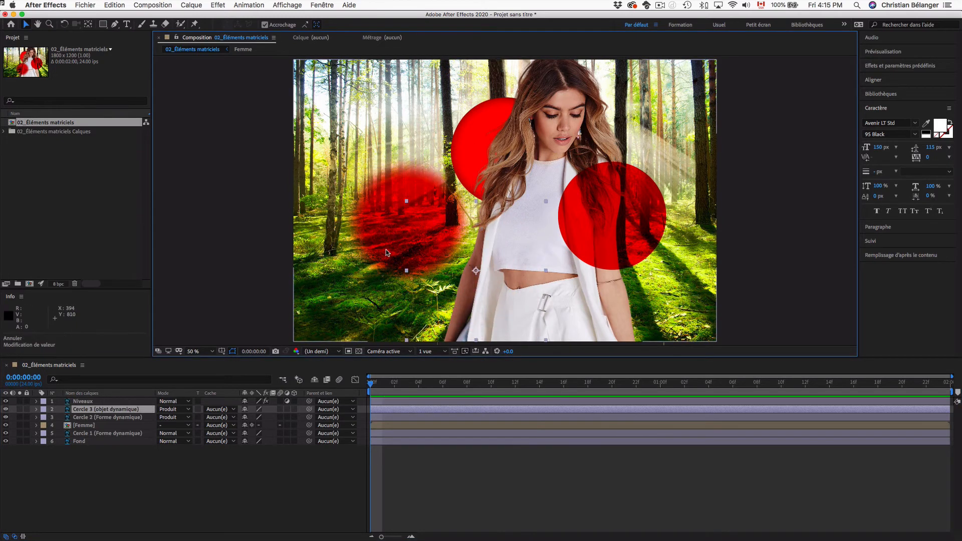
key(super+z)
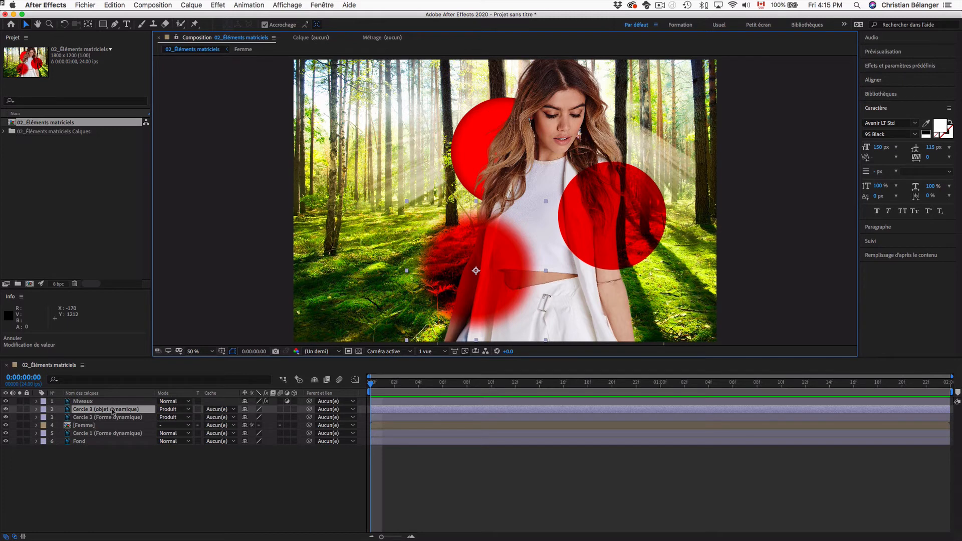
Expand the Cercle 3 layer's properties, examine the layer's smart filters in Photoshop, and return to After Effects.
click(36, 409)
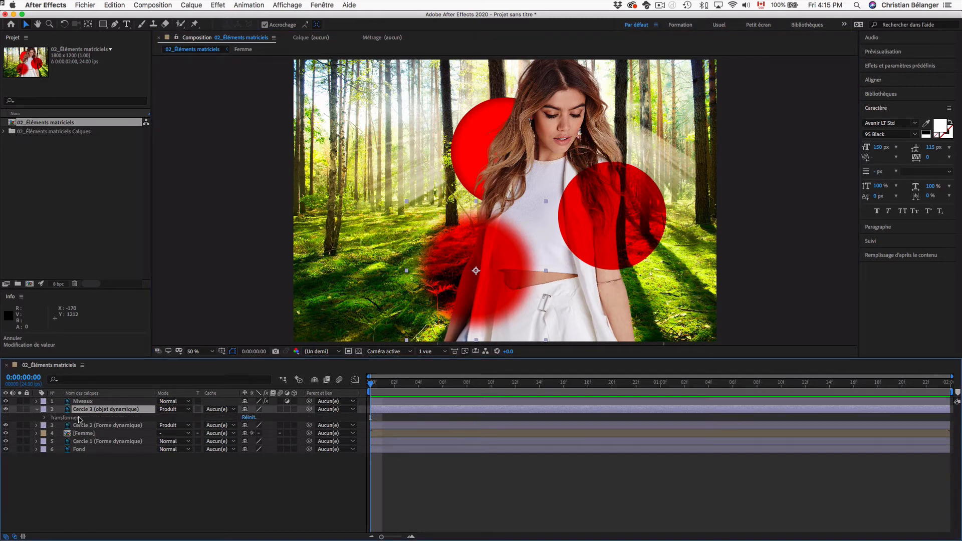
key(super+Tab)
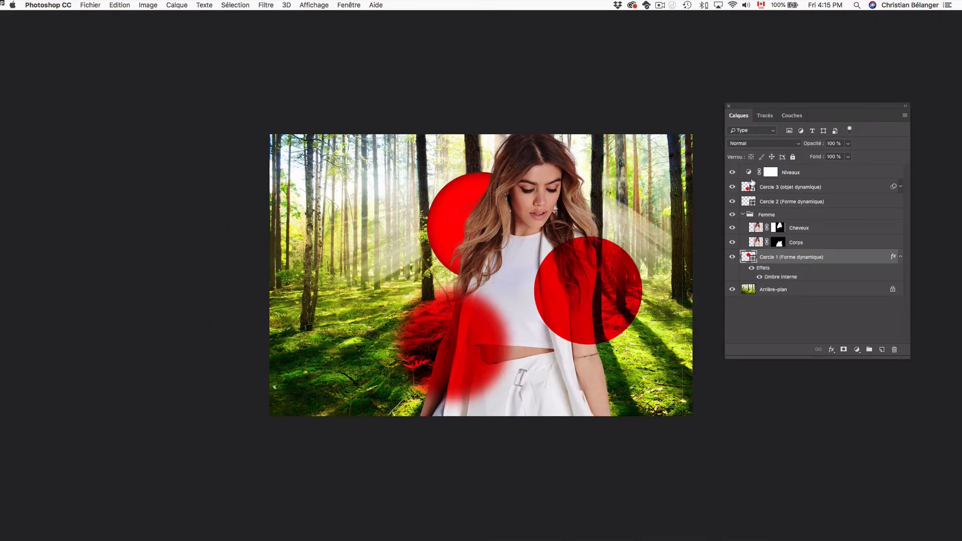
click(778, 190)
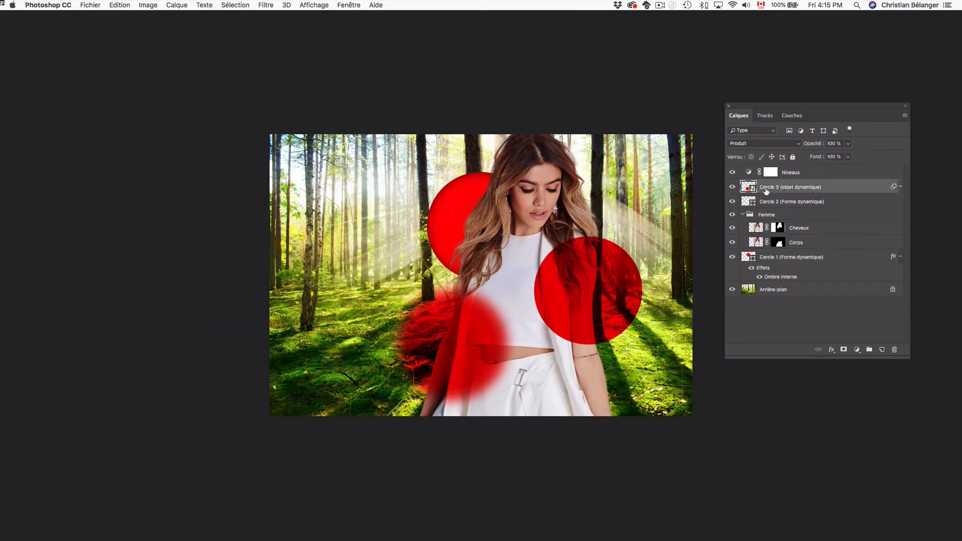
click(901, 188)
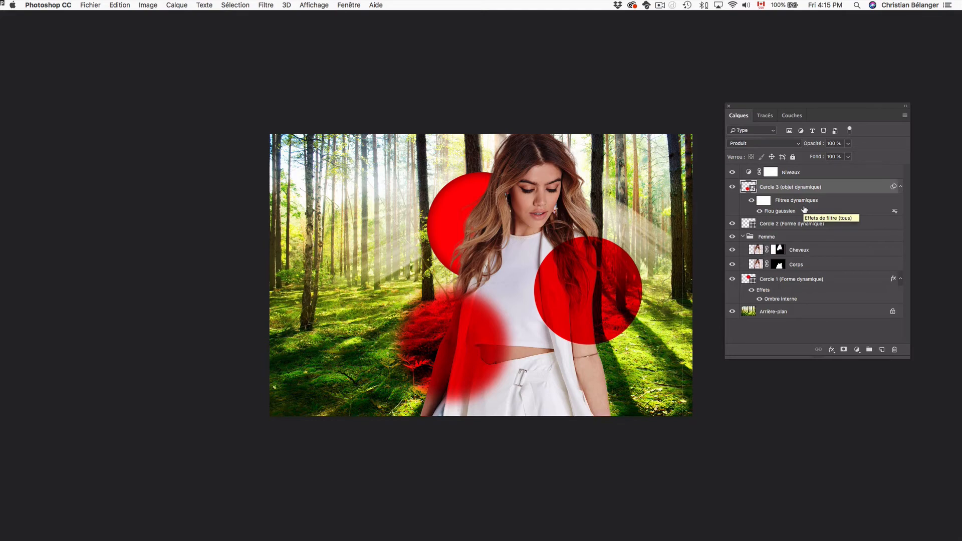
key(super+Tab)
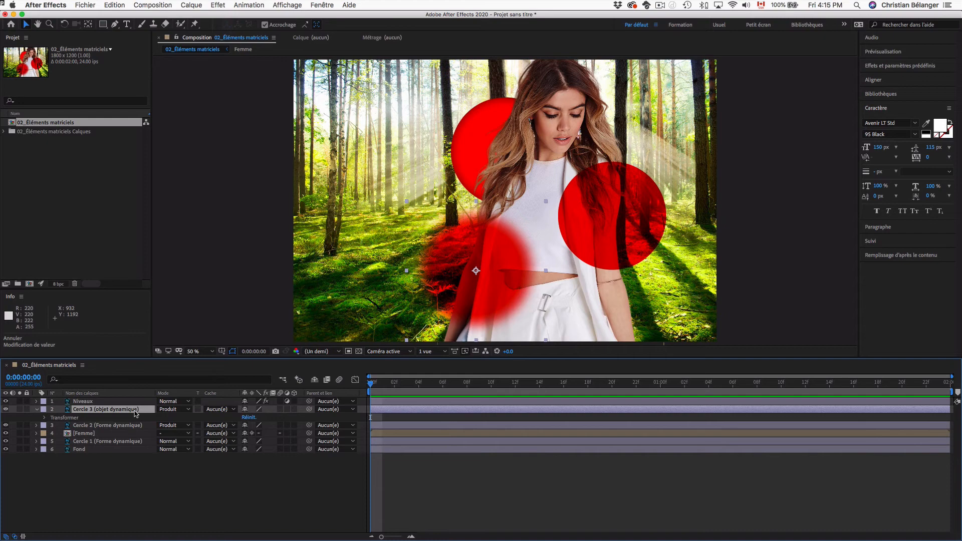
Switch to Photoshop, delete the Cercle 3 layer's Flou gaussien smart filter, and return to After Effects to view the Effets et paramètres prédéfinis.
key(super+Tab)
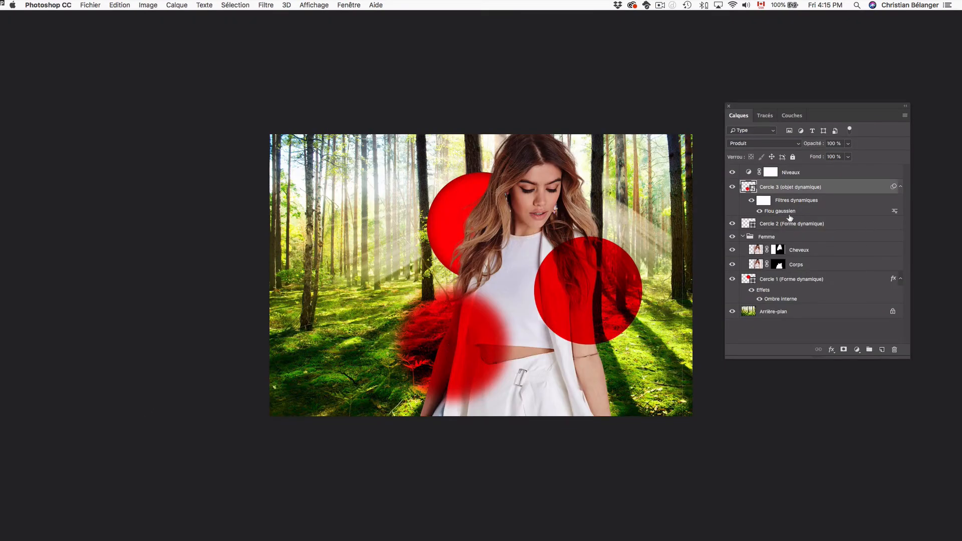
drag(897, 360, 896, 351)
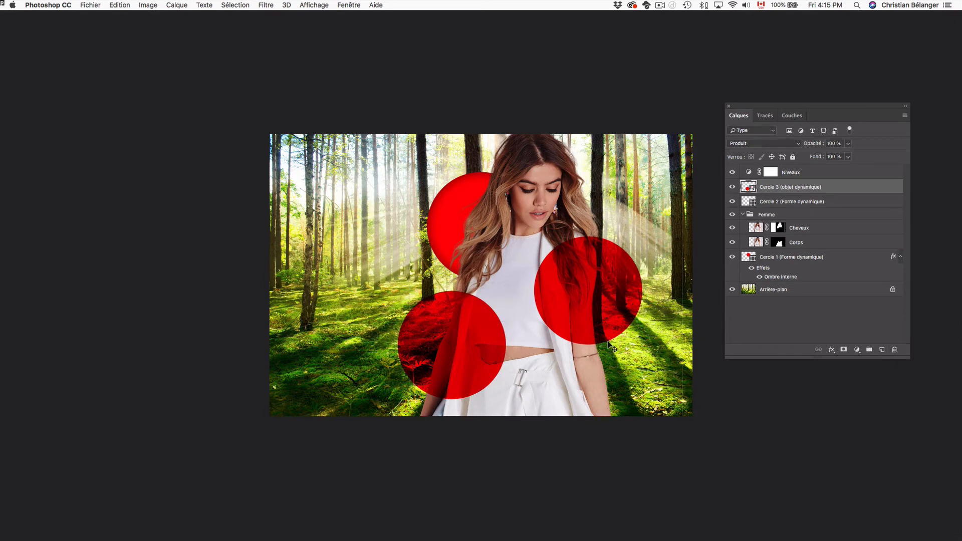
key(super+Tab)
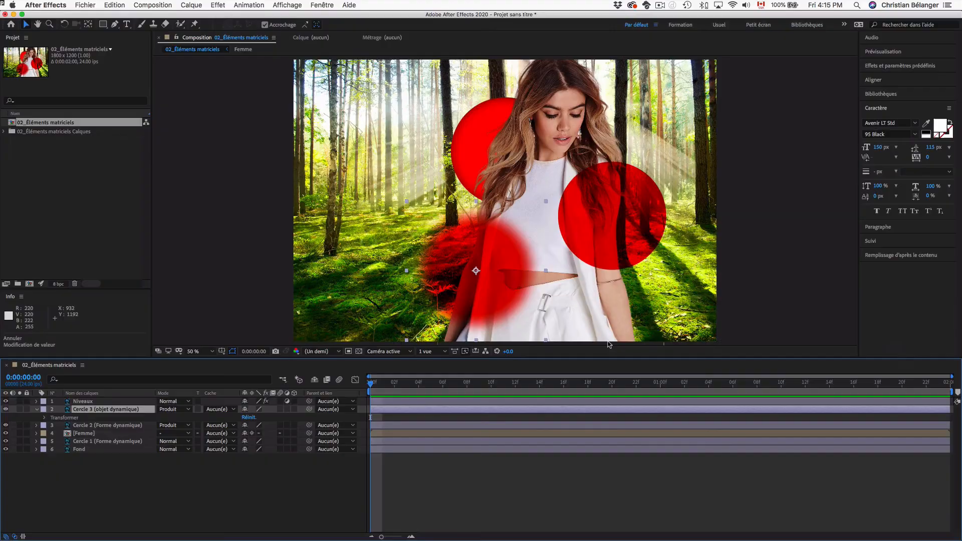
click(882, 70)
click(882, 70)
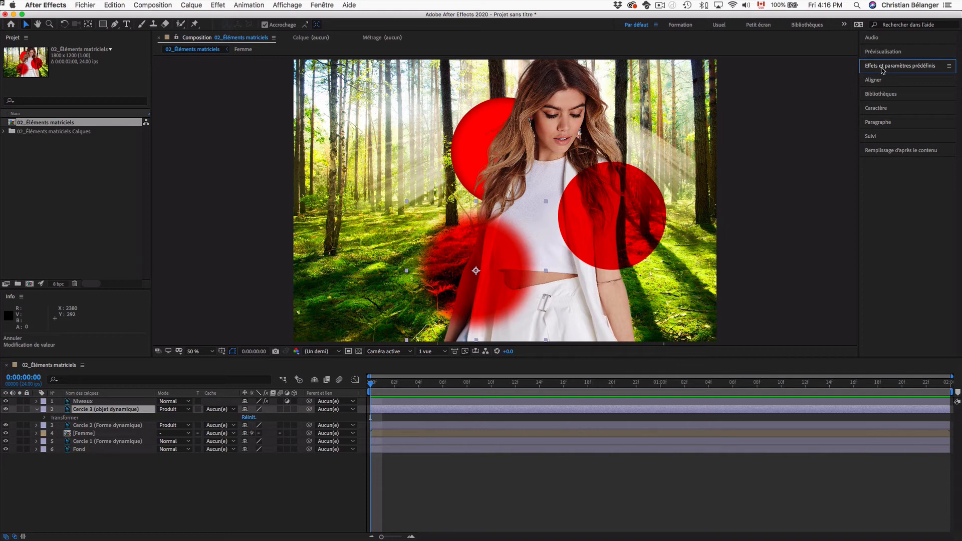
Toggle the visibility of the Cercle 2 layer off and on to examine it, and select the Femme layer.
click(87, 425)
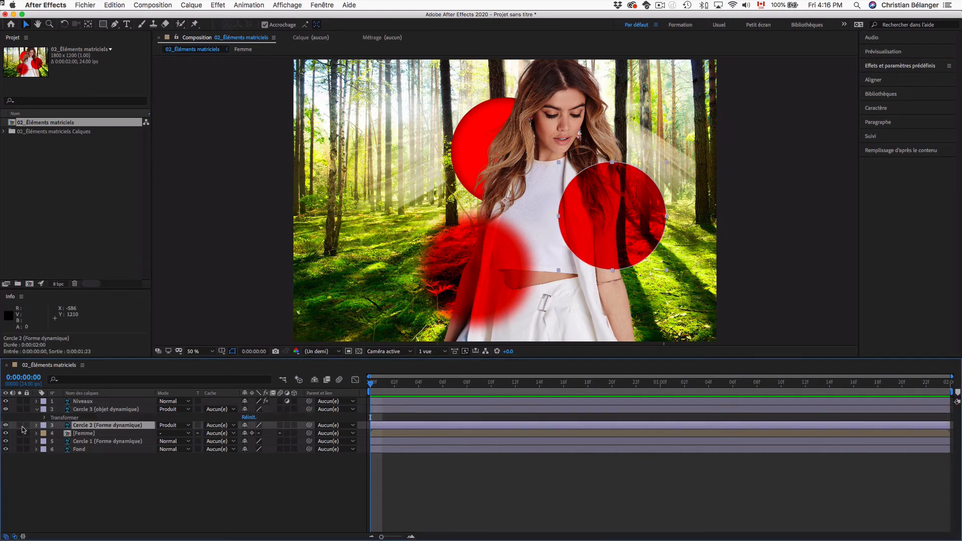
click(6, 426)
click(5, 425)
click(109, 434)
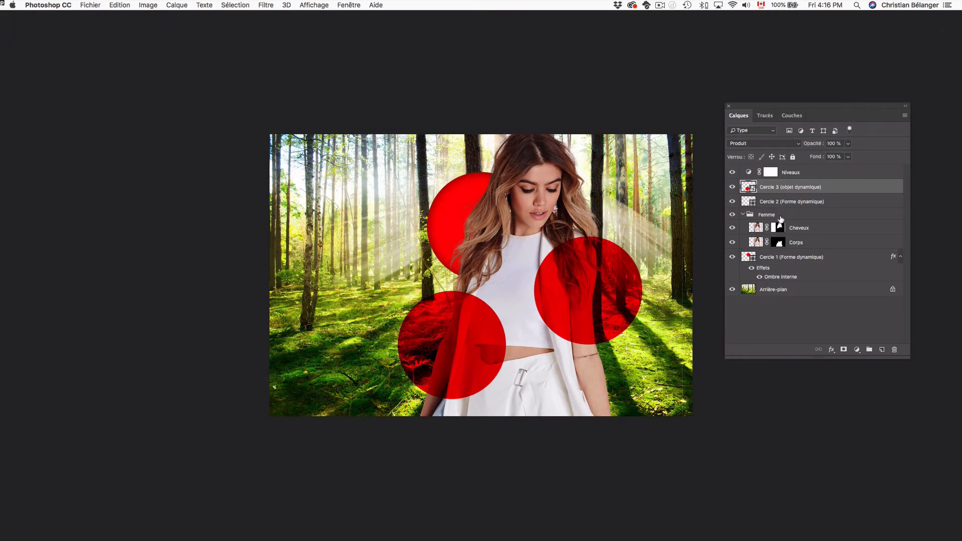
In Photoshop, toggle the visibility of the Femme group and its Cheveux and Corps layers off and on to examine the group's structure.
click(780, 216)
click(744, 215)
click(732, 215)
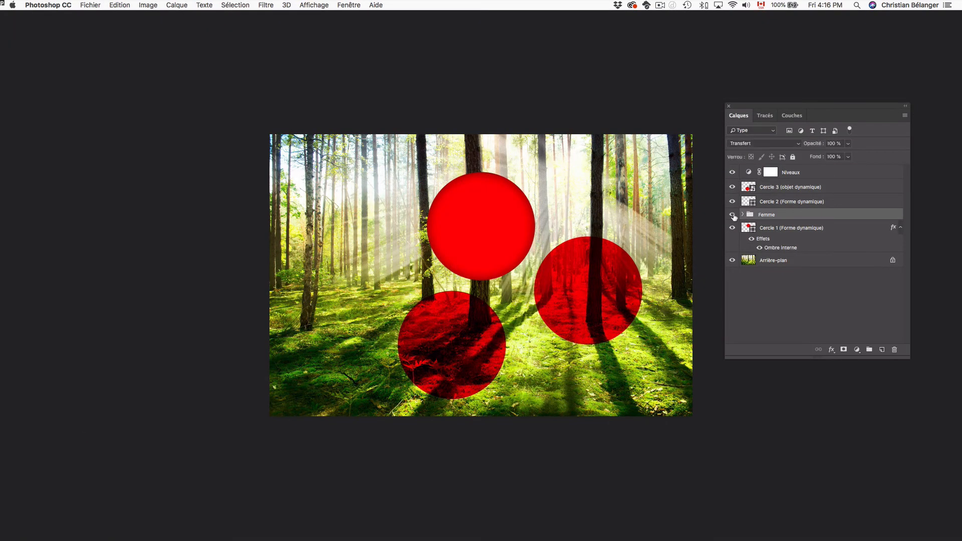
click(732, 215)
click(743, 215)
click(732, 228)
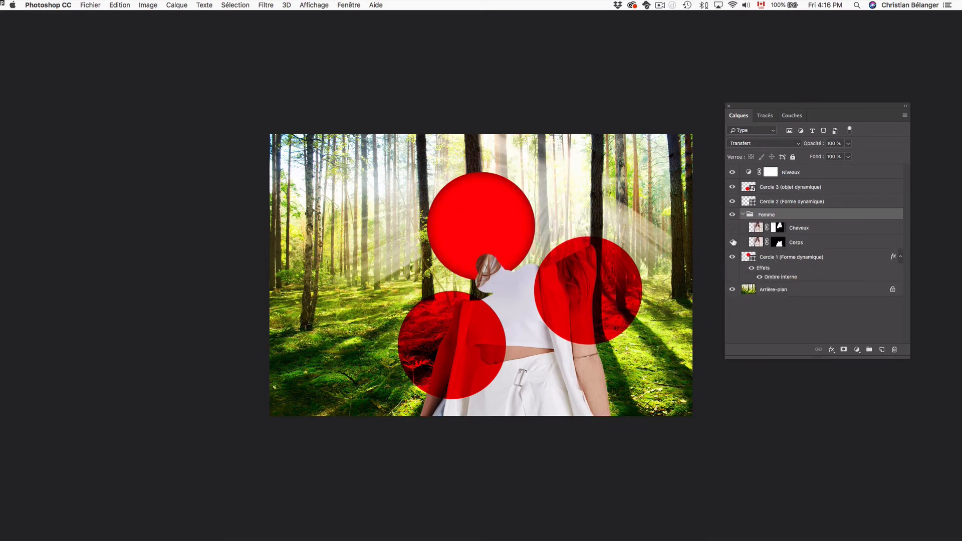
click(732, 242)
click(732, 228)
click(732, 242)
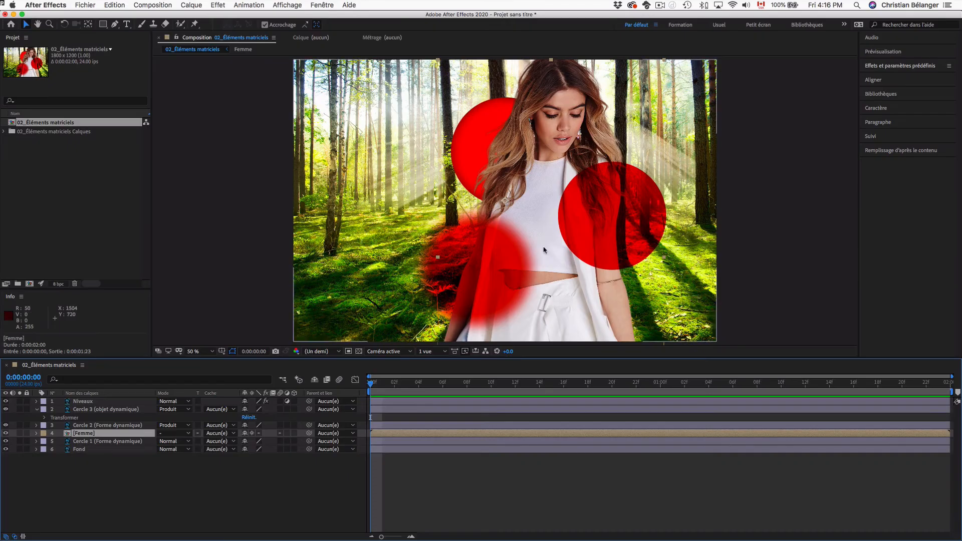
In After Effects, open the nested Femme composition, toggle its Cheveux and Corps layers off and on, and return to the 02_Éléments matriciels composition.
double_click(69, 435)
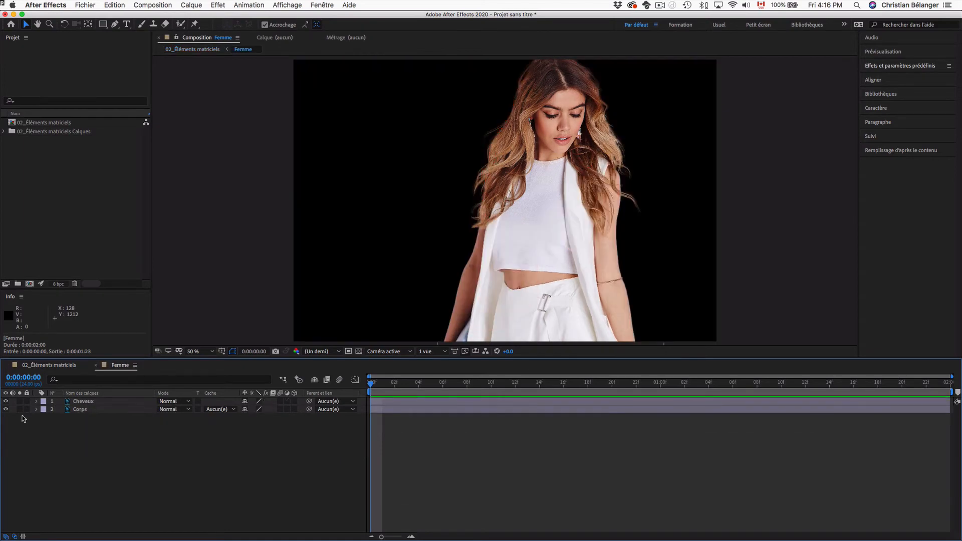
click(5, 402)
click(5, 402)
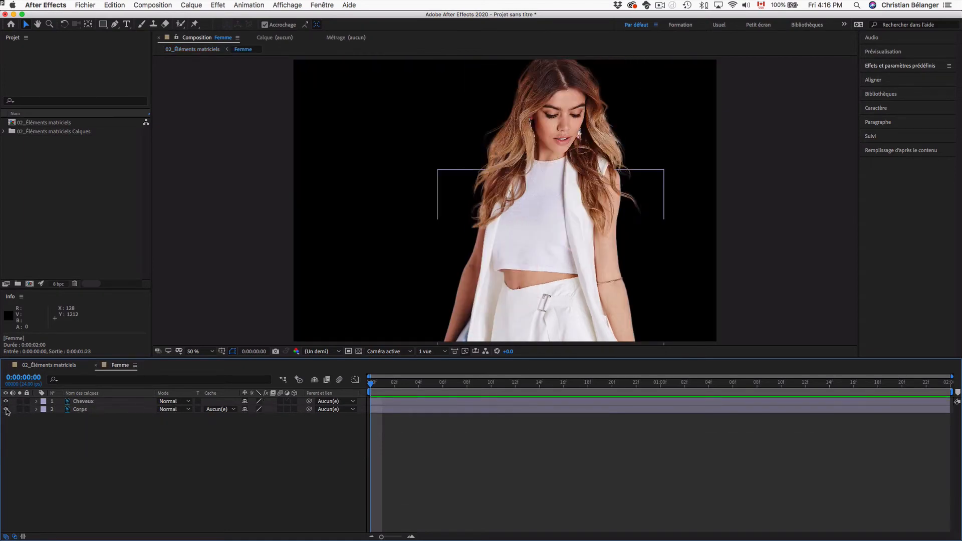
click(5, 410)
click(5, 409)
click(50, 365)
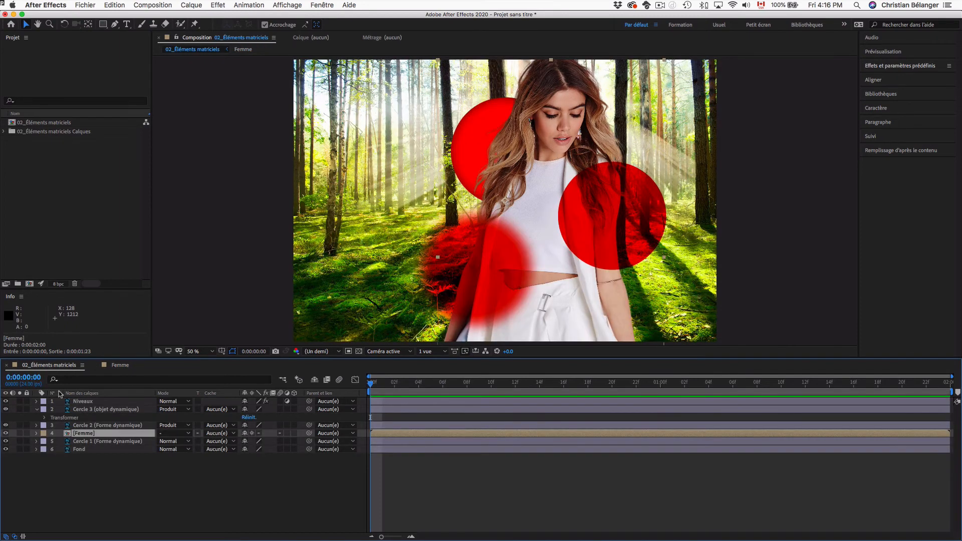
Toggle the Cercle 1 layer's visibility off and on, and compare with its layer style in Photoshop before returning to After Effects.
click(106, 442)
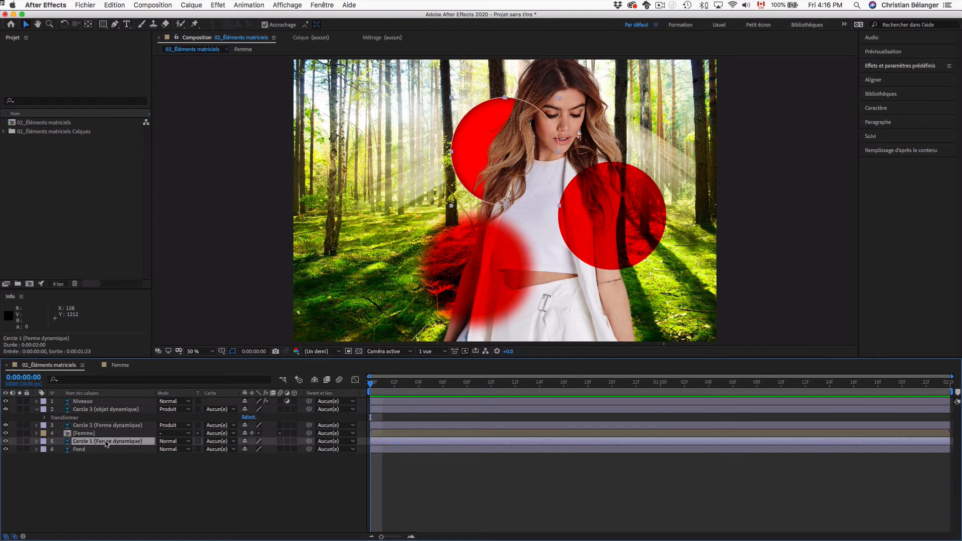
click(6, 441)
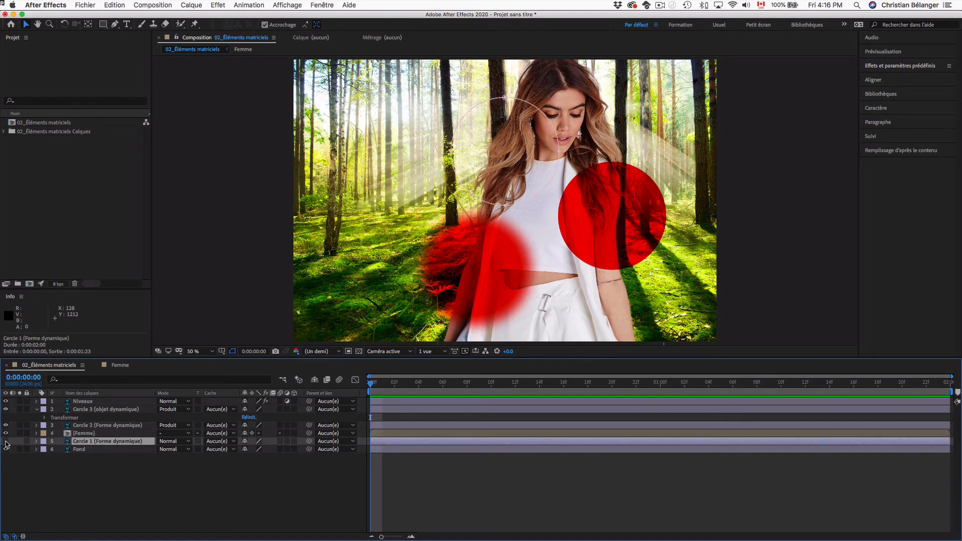
click(6, 441)
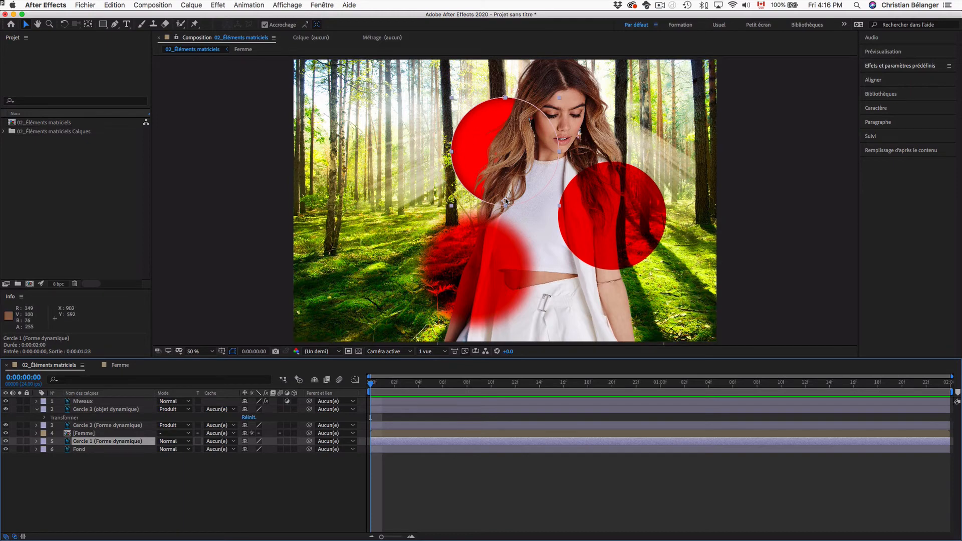
key(super+Tab)
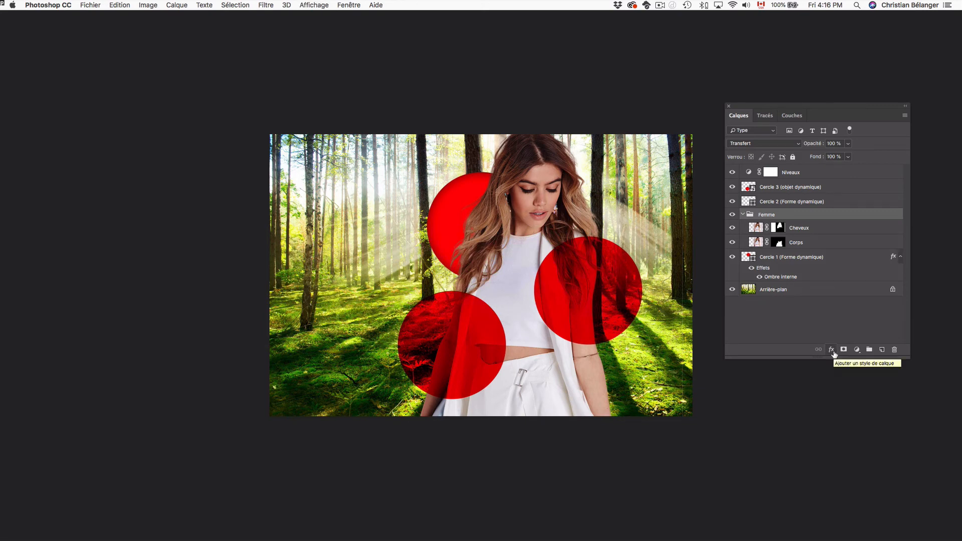
key(super+Tab)
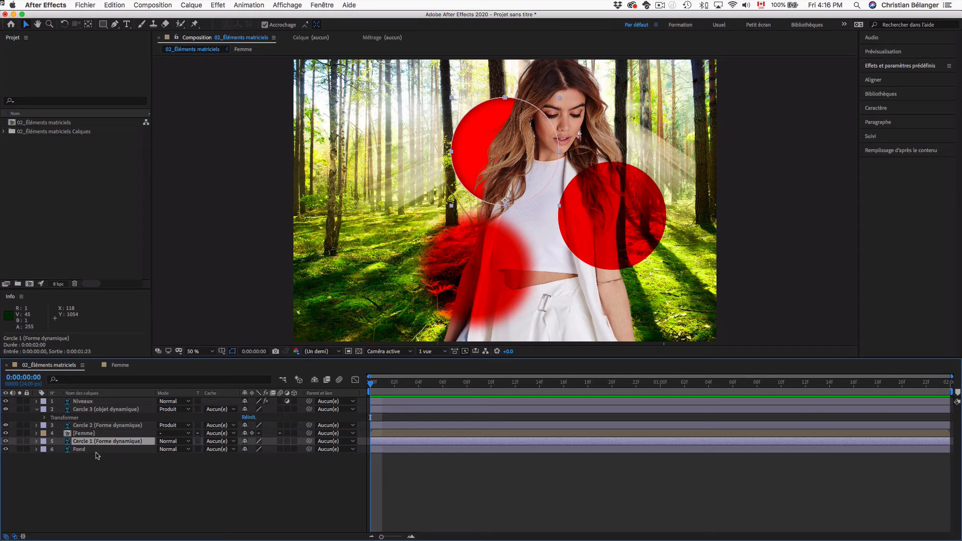
Expand Cercle 1's Styles de calque, toggle Ombre interne off and on, examine its parameters, and leave the layer collapsed and deselected.
click(36, 441)
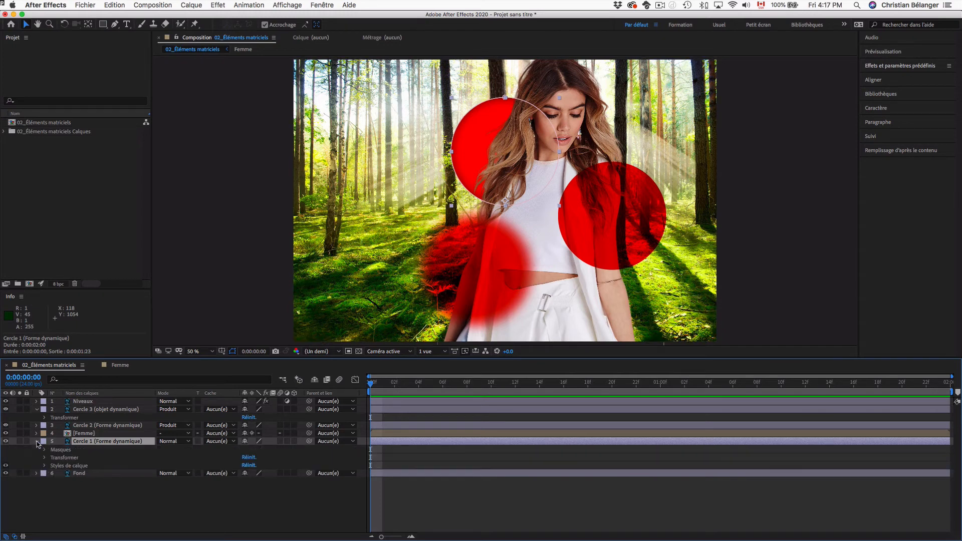
click(44, 466)
click(83, 483)
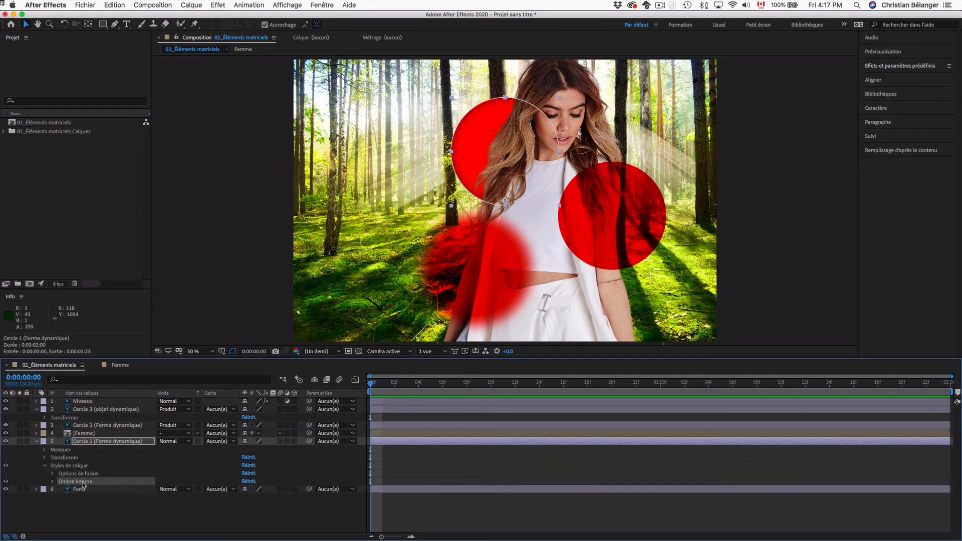
click(6, 481)
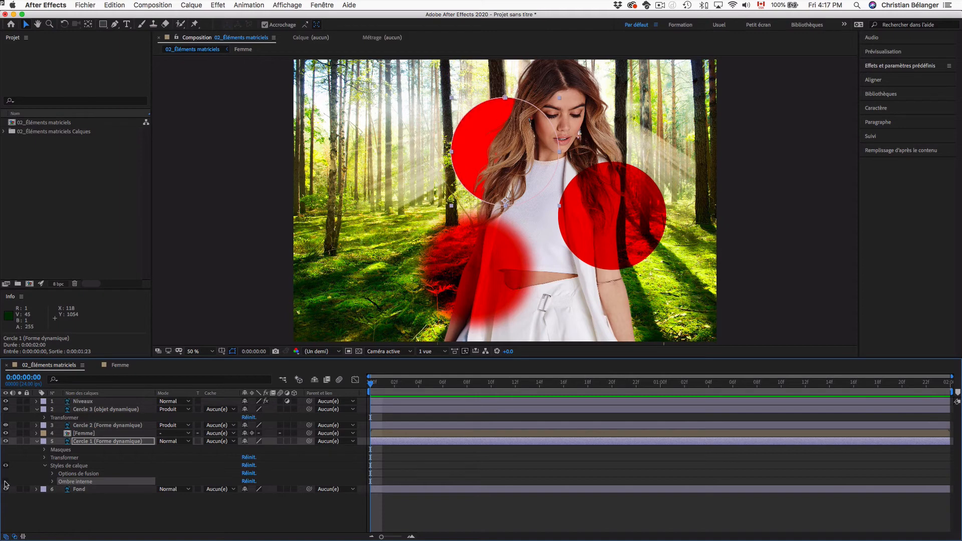
click(6, 481)
click(52, 481)
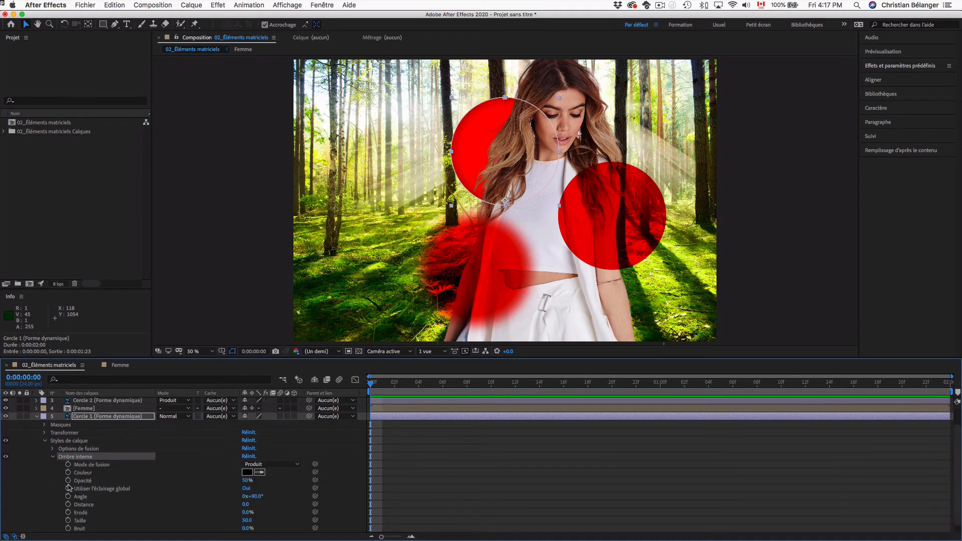
click(37, 417)
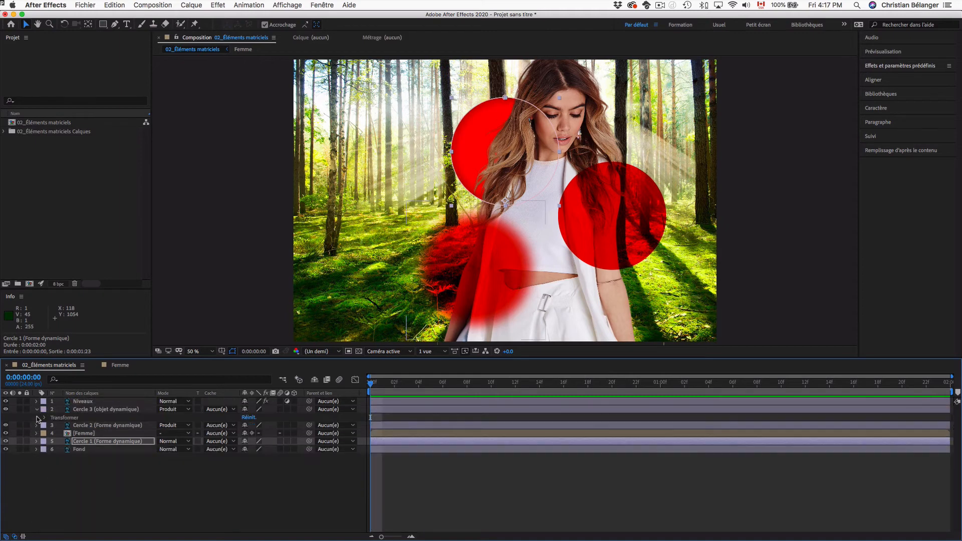
click(87, 478)
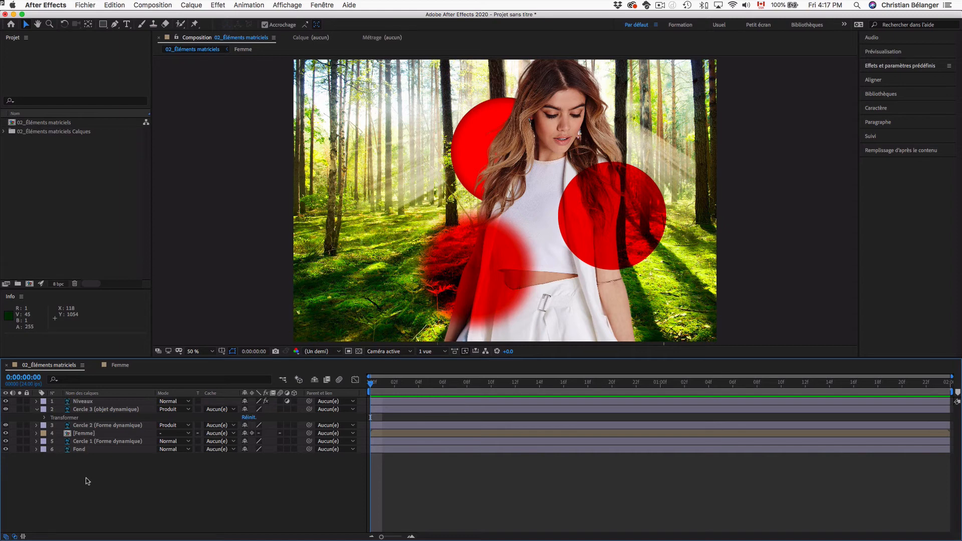
Open the Femme composition, switch to Photoshop, and display the Cheveux layer's mask as a colour overlay to examine it.
double_click(83, 434)
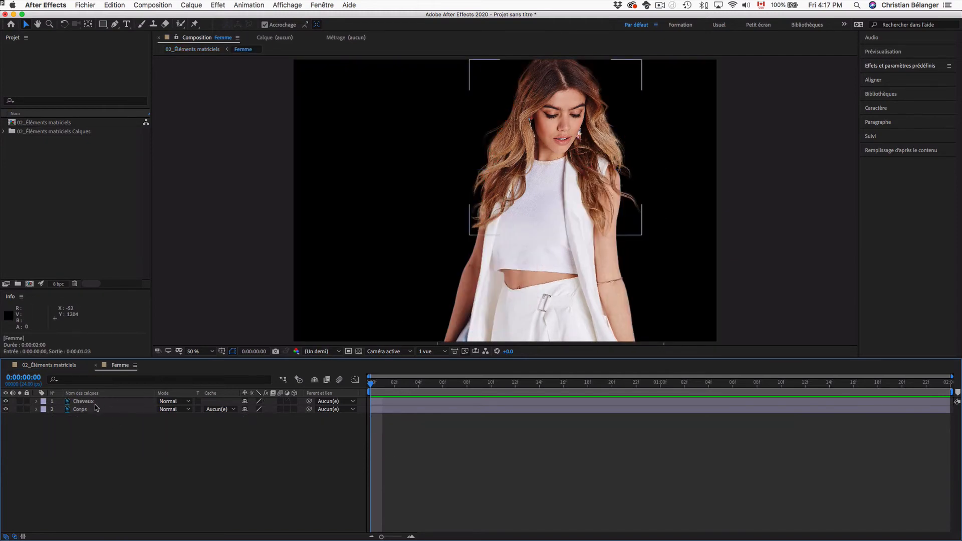
key(super+Tab)
click(780, 228)
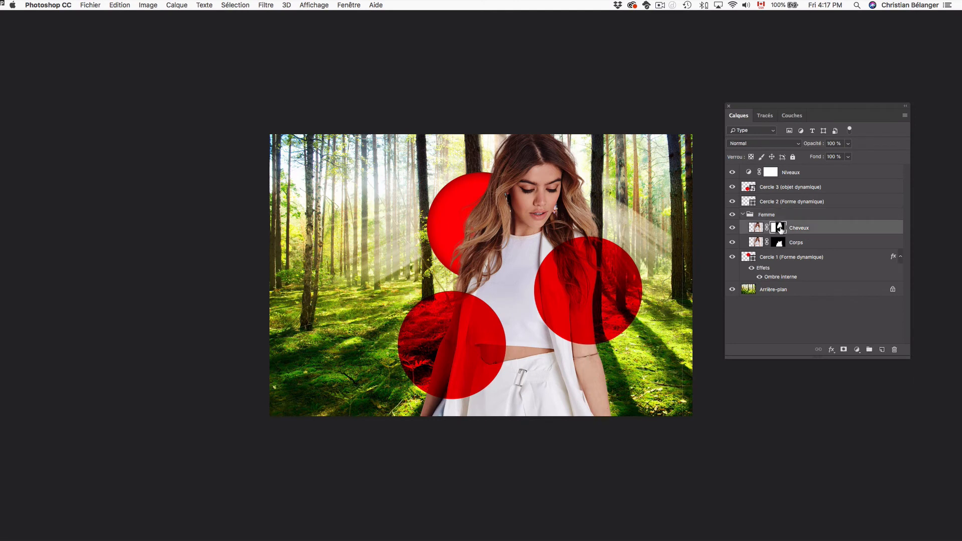
alt+shift+click(780, 228)
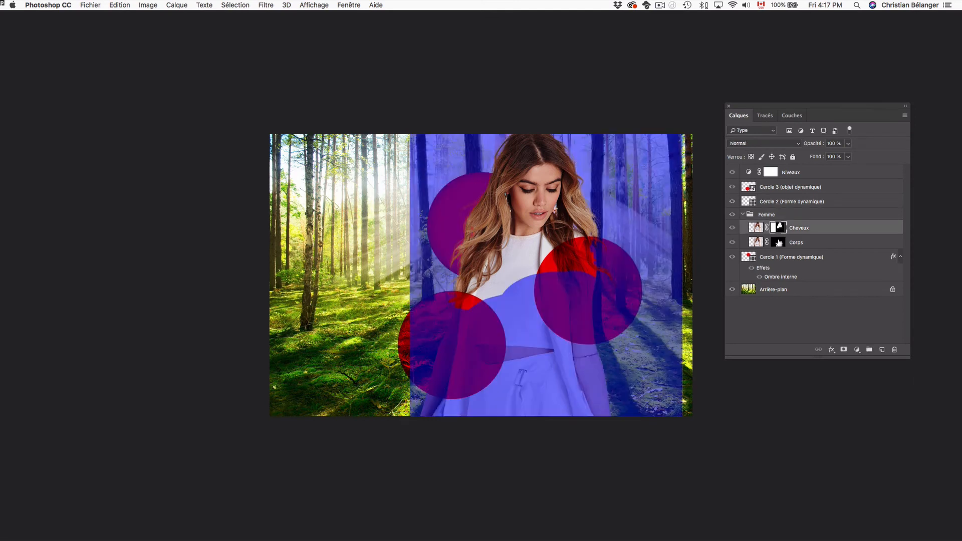
Isolate the Cheveux layer in Photoshop, overlay its mask in colour, and try disabling the layer mask before undoing that change.
click(760, 318)
alt+click(732, 228)
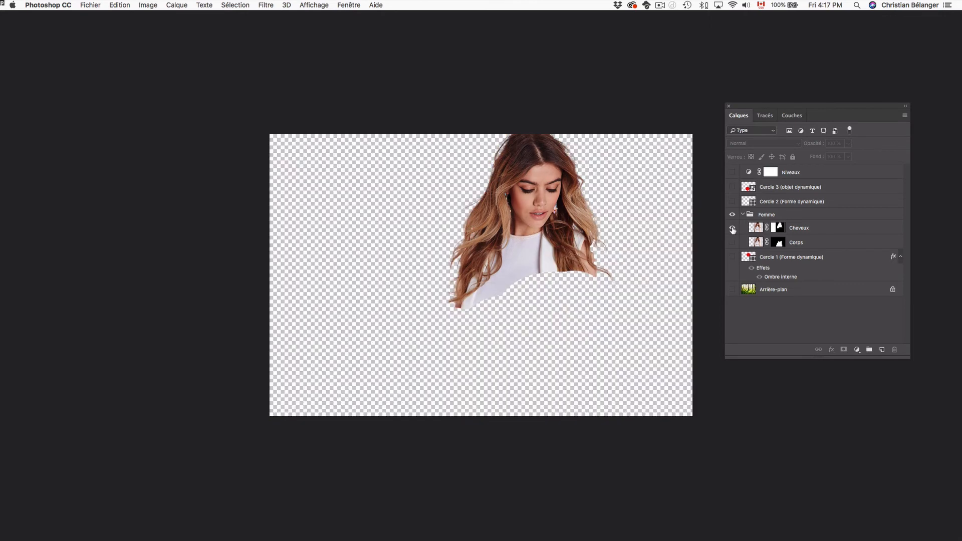
alt+shift+click(780, 228)
right_click(779, 227)
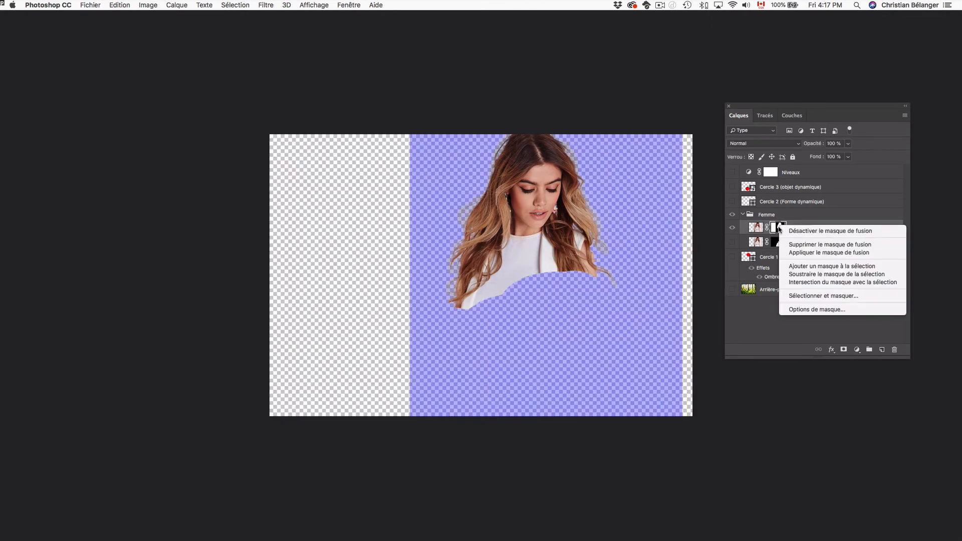
click(791, 231)
key(super+z)
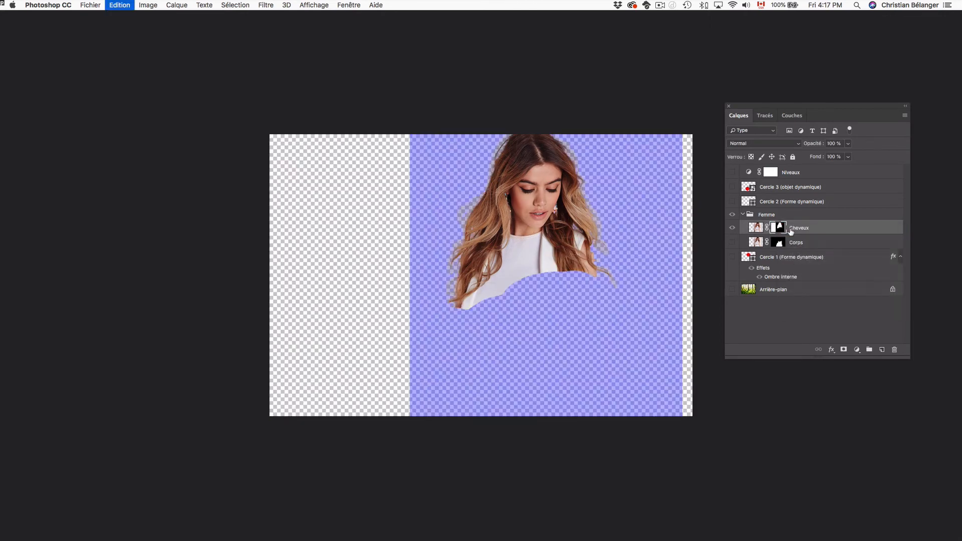
Switch to After Effects, briefly select Femme's Cheveux layer to view its bounds, and return to the 02_Éléments matriciels composition with nothing selected.
key(super+Tab)
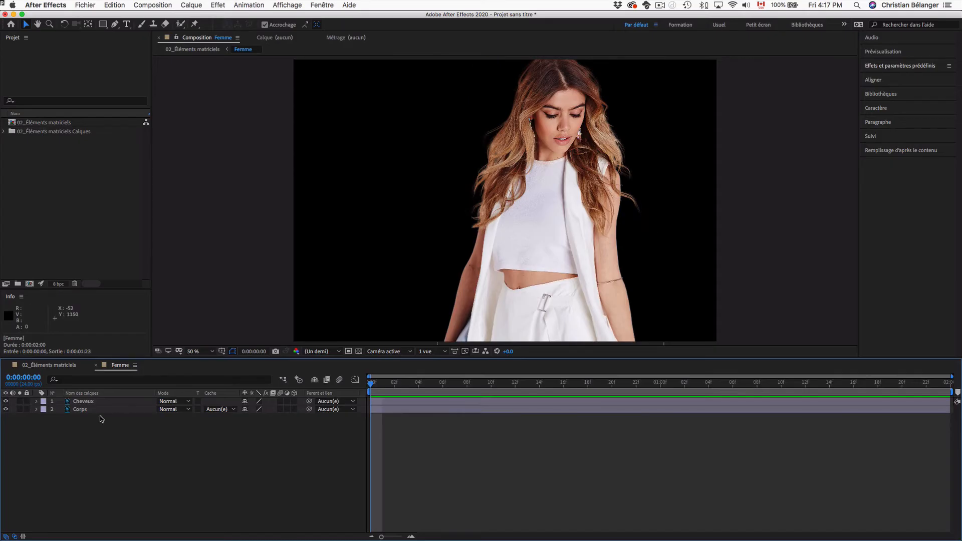
click(105, 403)
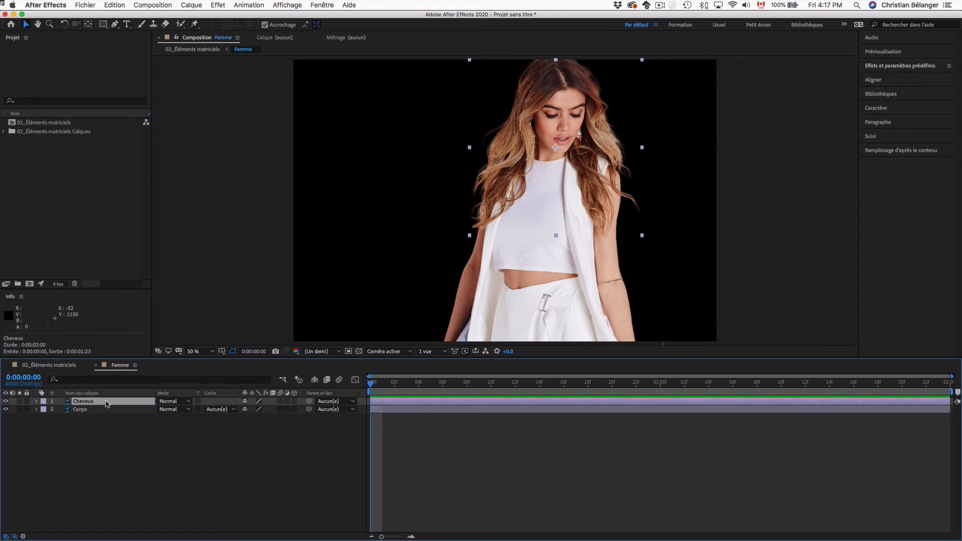
click(113, 447)
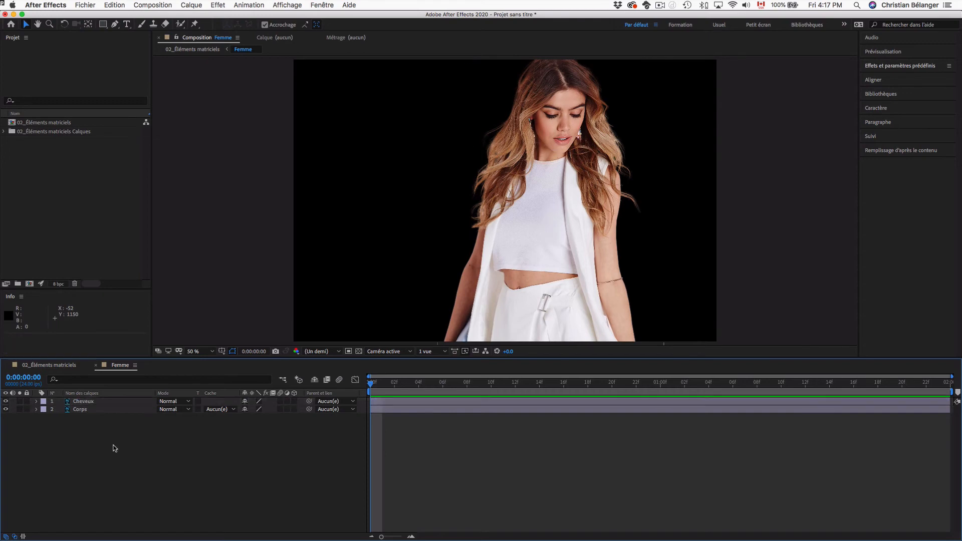
click(65, 366)
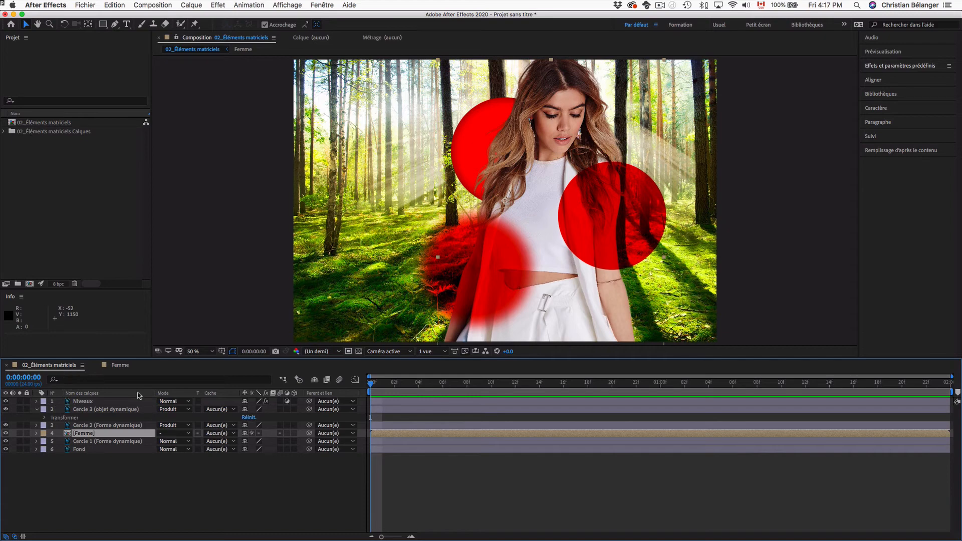
click(172, 503)
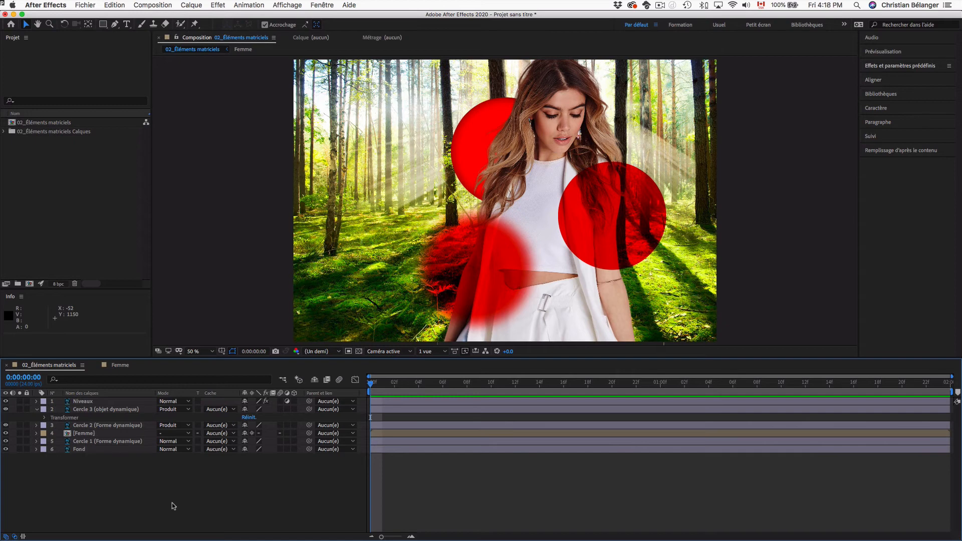
Delete the 02_Éléments matriciels composition and its layers folder from the project, confirming the removal.
click(81, 161)
key(super+a)
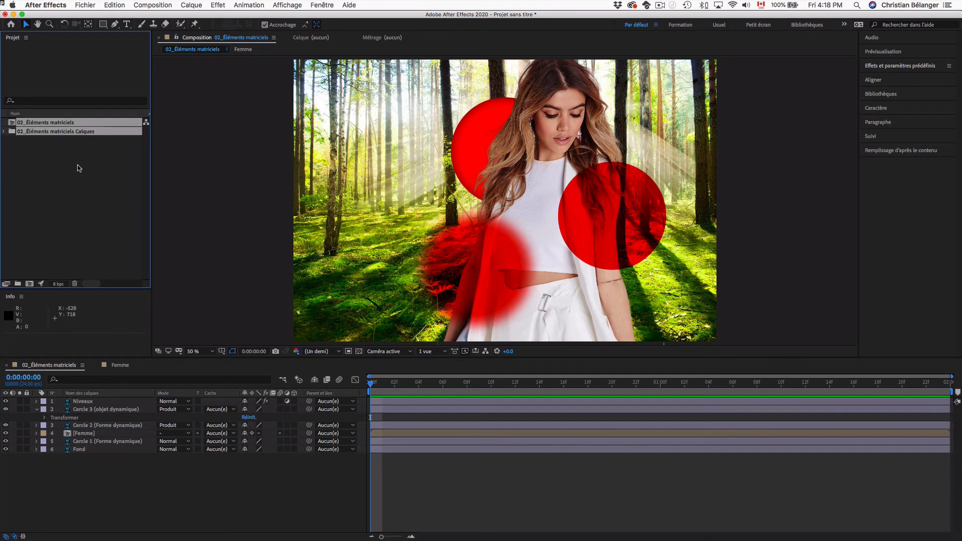
key(Delete)
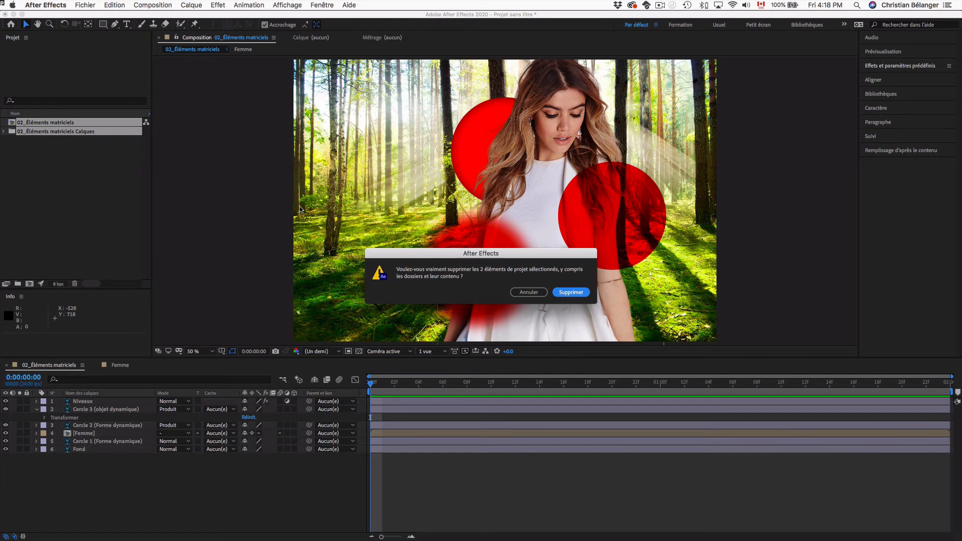
click(566, 295)
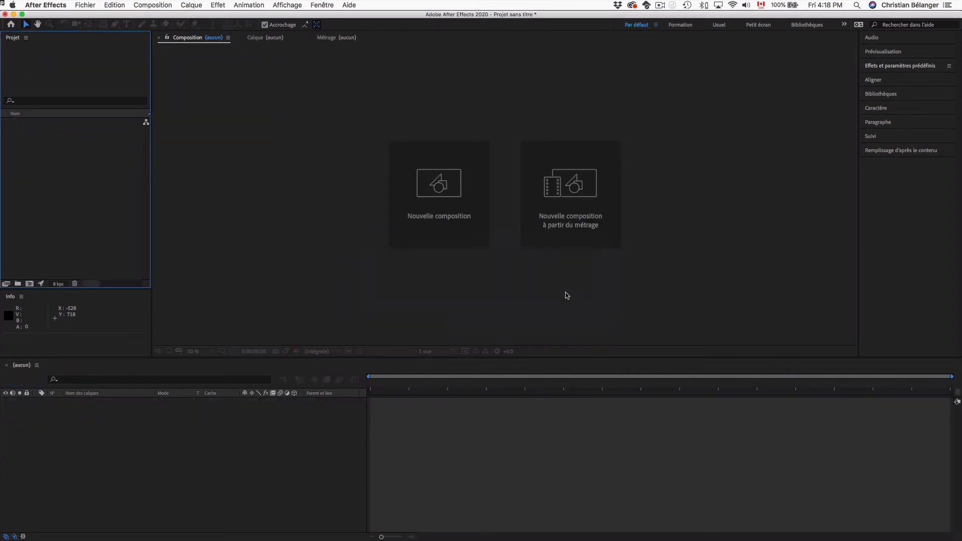
Import 4 calques.ai from the 01_Éléments vectoriels folder as Composition – Conserver les tailles de calque.
double_click(90, 181)
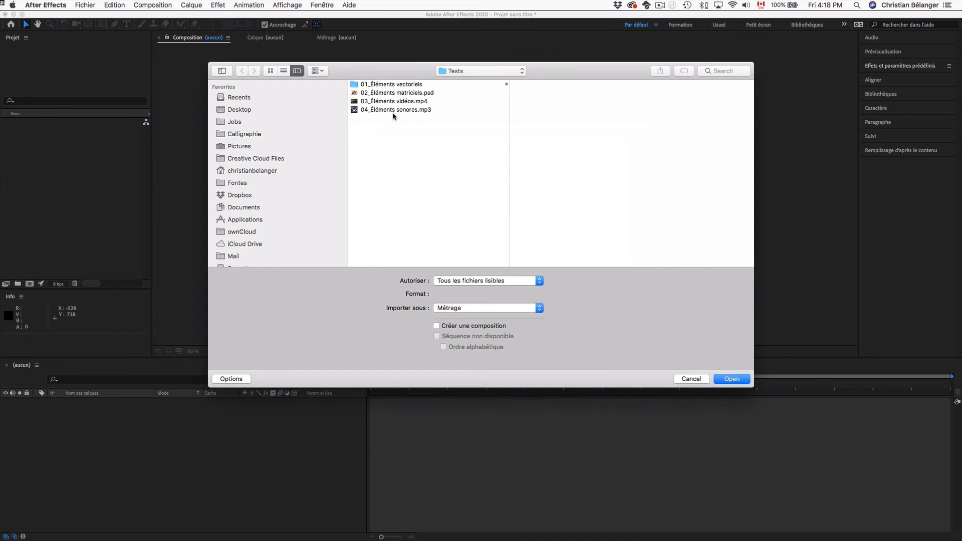
click(403, 85)
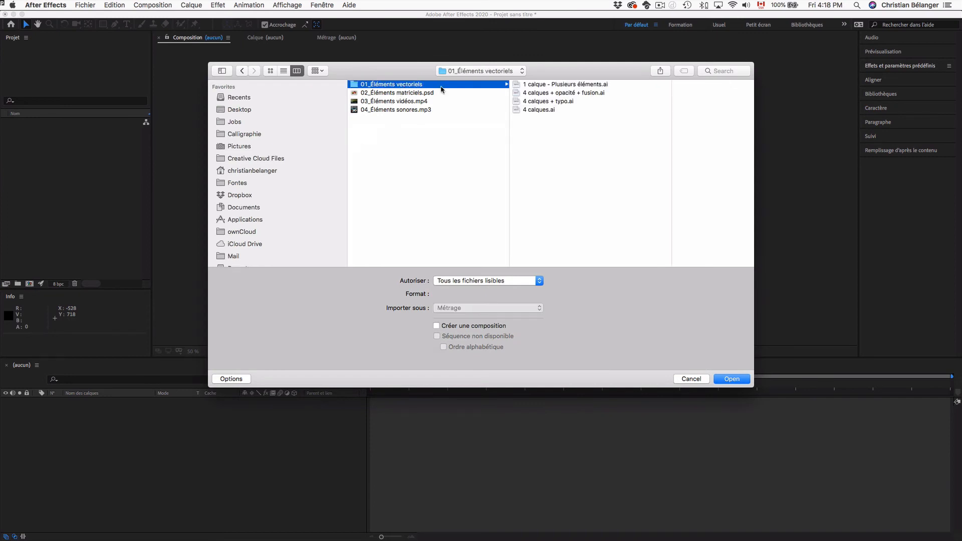
click(561, 110)
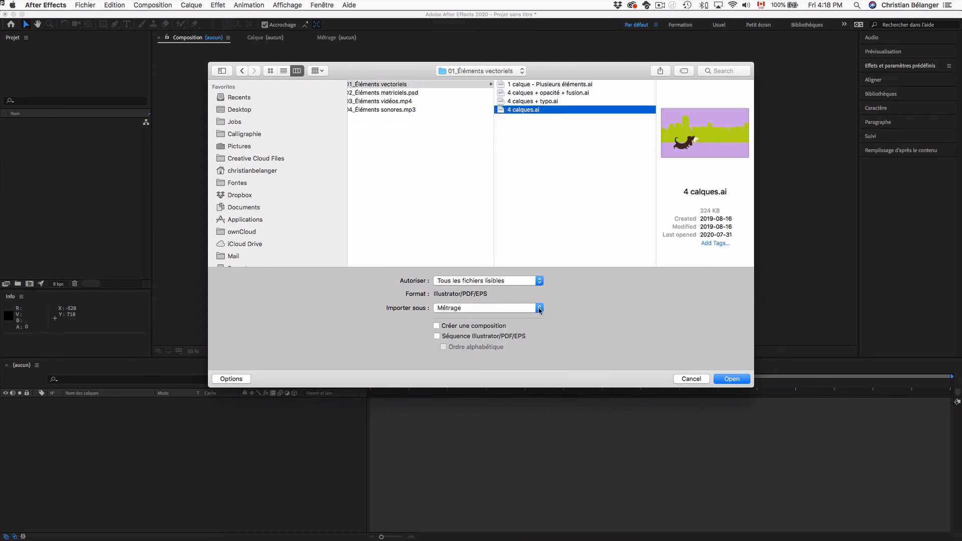
click(538, 308)
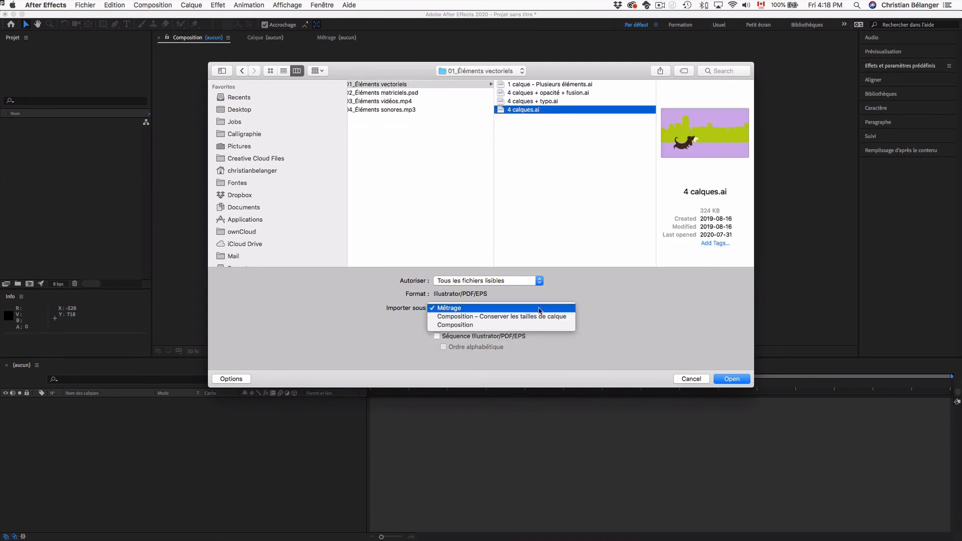
click(562, 317)
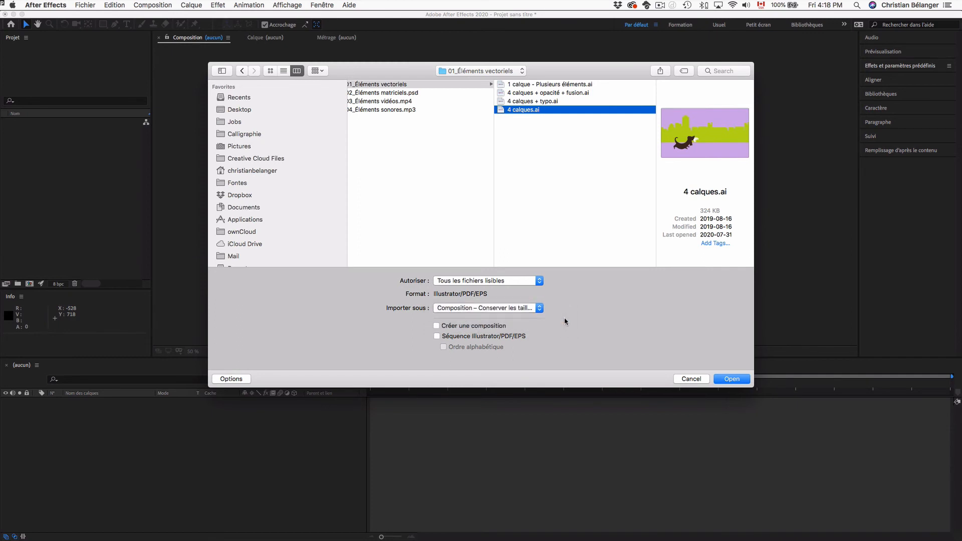
click(513, 71)
click(575, 116)
click(727, 379)
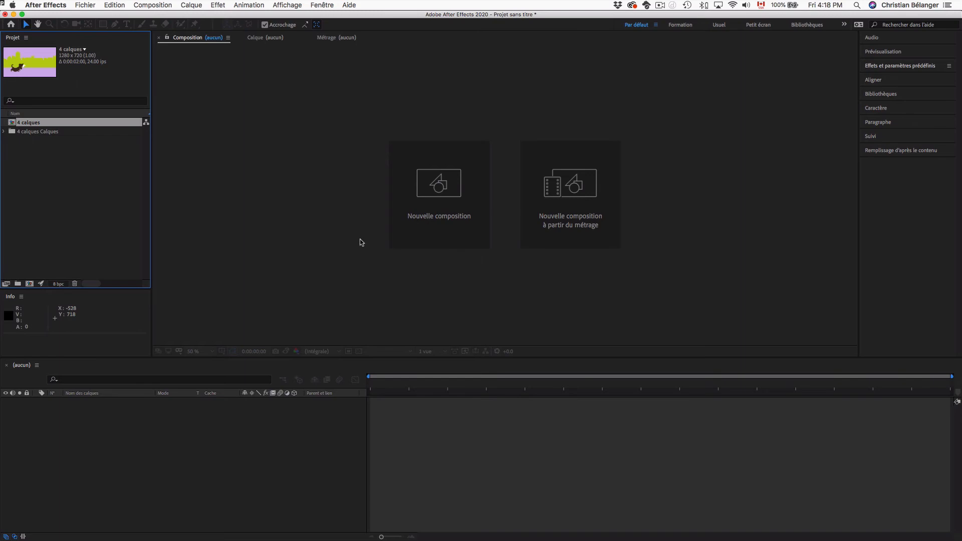
Switch to Finder, open the 01_Éléments vectoriels folder inside Tests, and move 4 calques.ai to the trash.
key(super+Tab)
key(super+Tab)
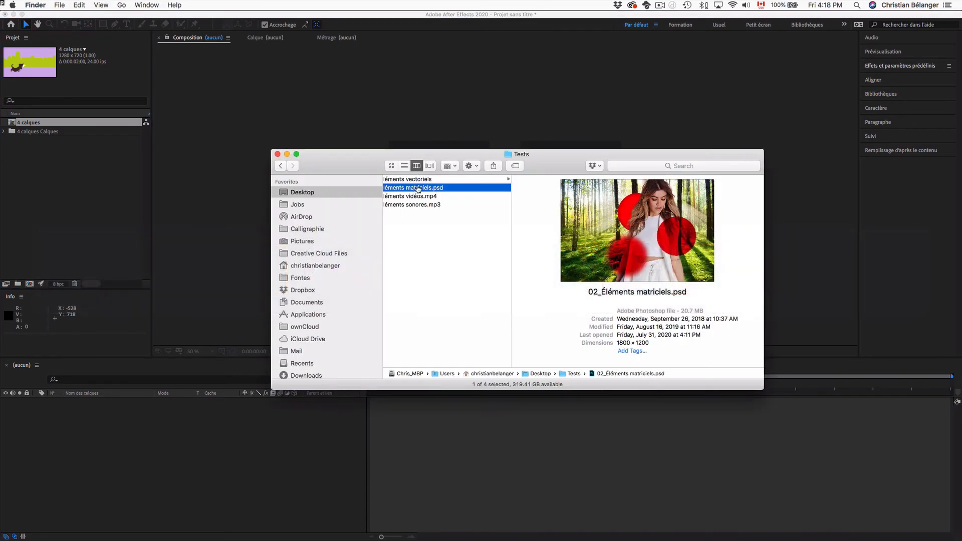
scroll(426, 247, left, 3)
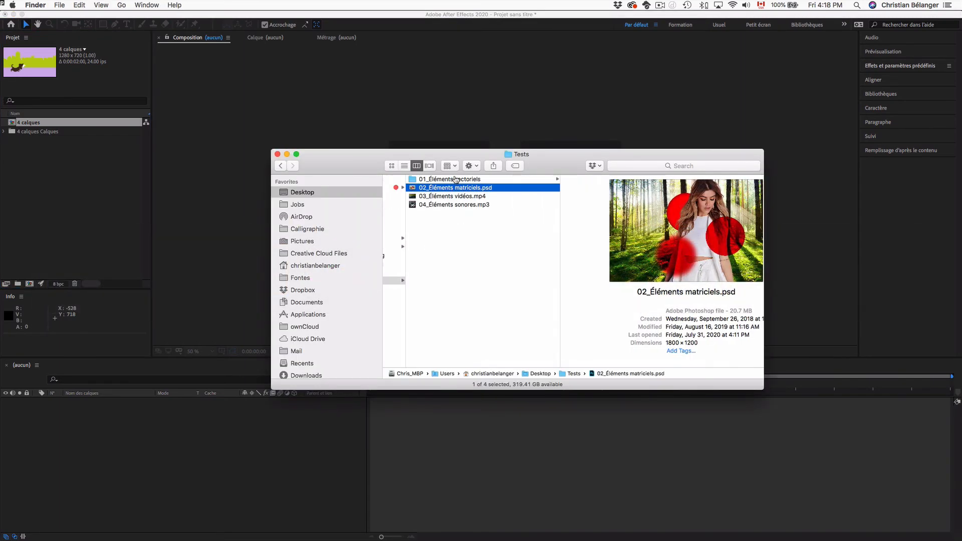
scroll(456, 200, left, 5)
click(419, 283)
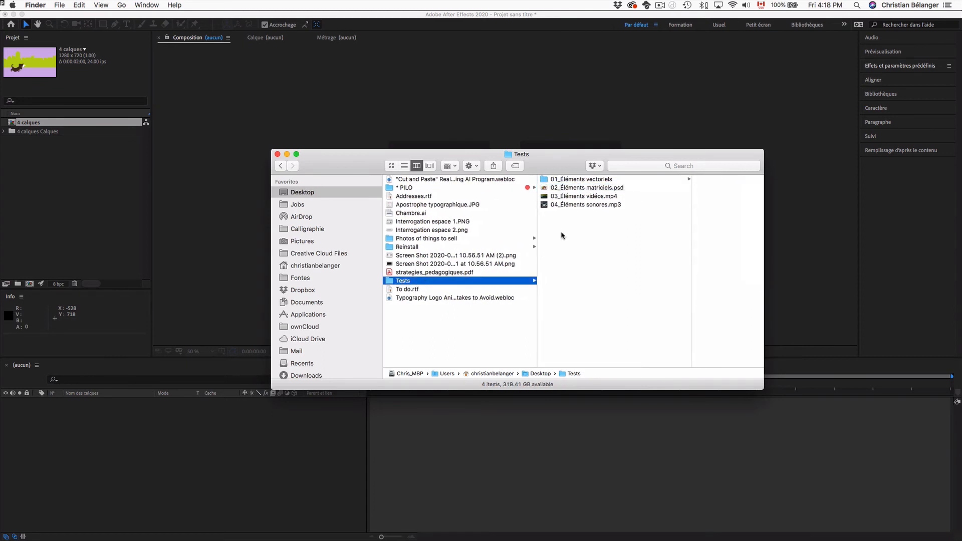
click(597, 180)
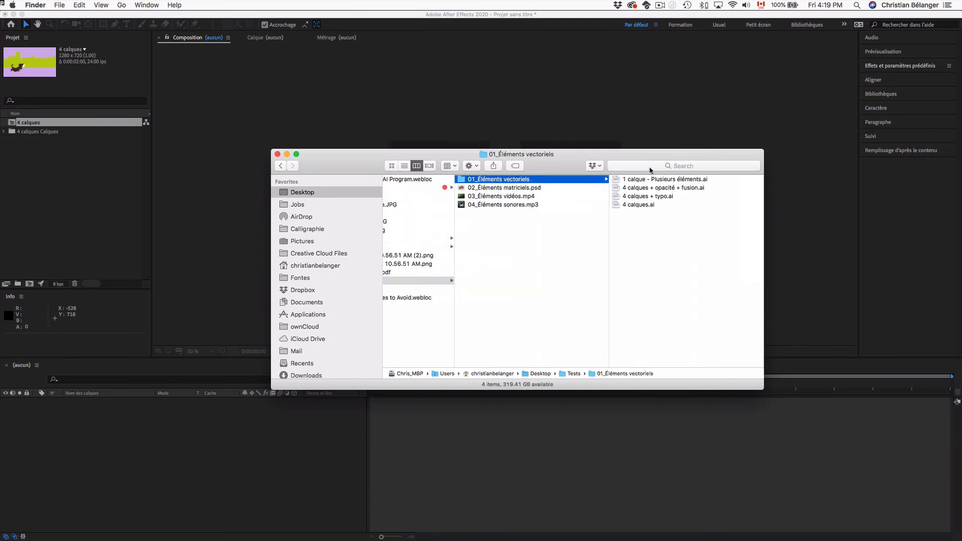
click(640, 205)
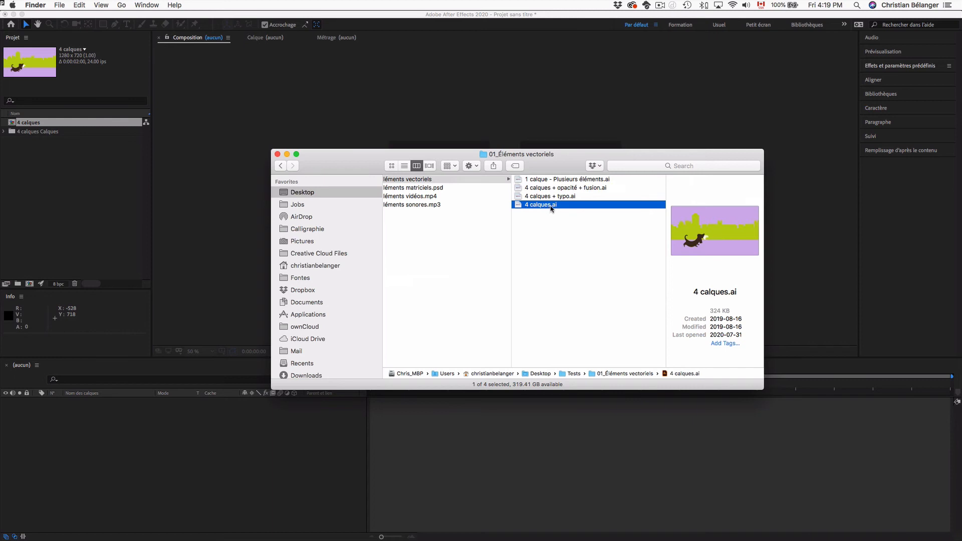
key(super+BackSpace)
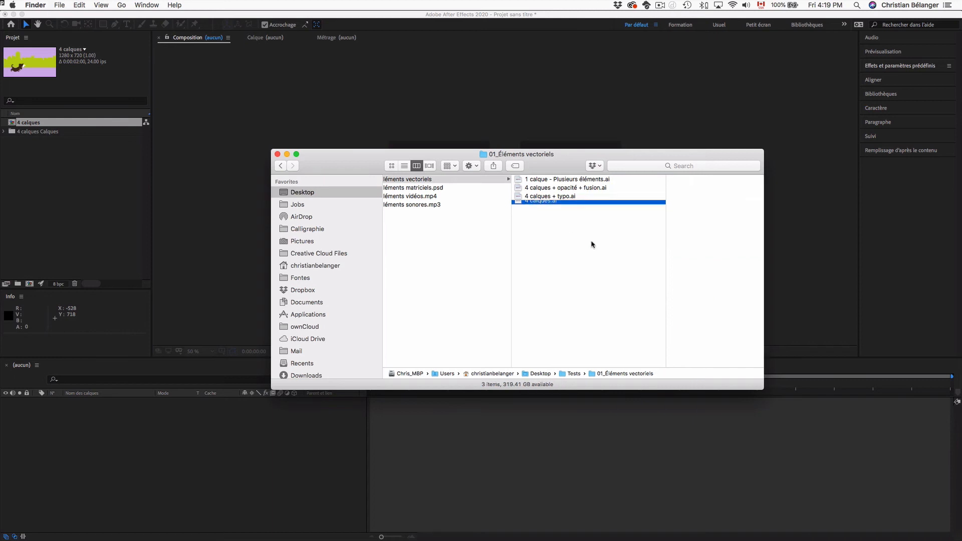
Return to After Effects to check the link to the trashed file, undo the deletion in Finder, and go back to After Effects.
click(195, 197)
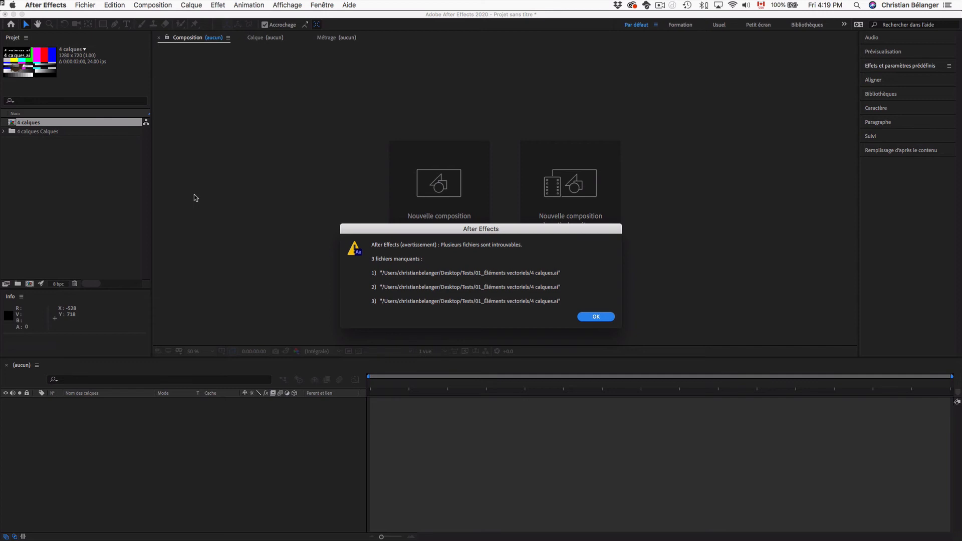
key(Return)
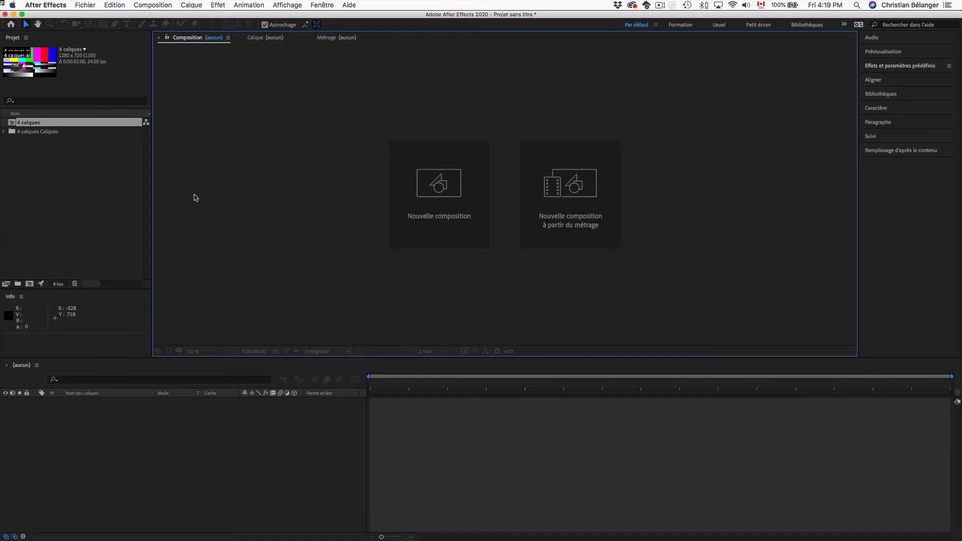
key(super+Tab)
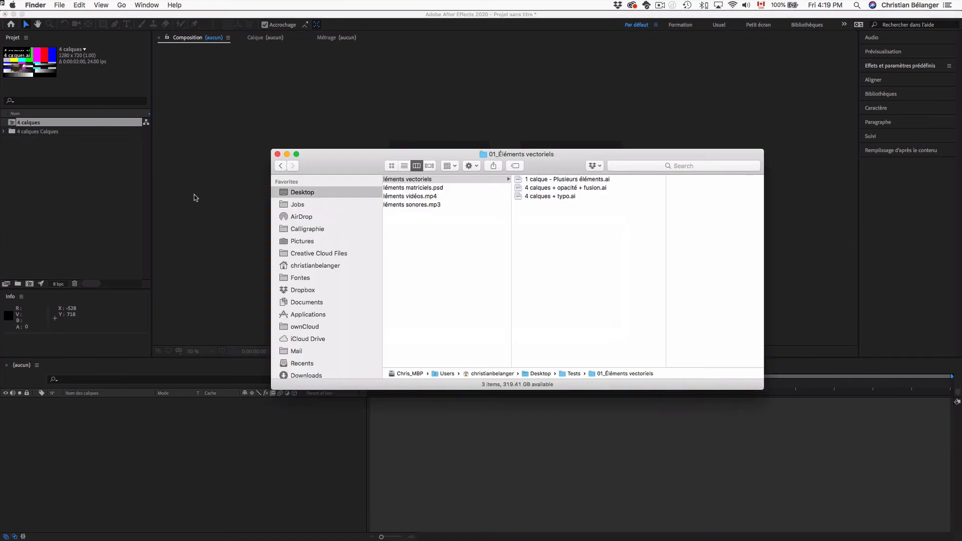
key(super+z)
key(super+Tab)
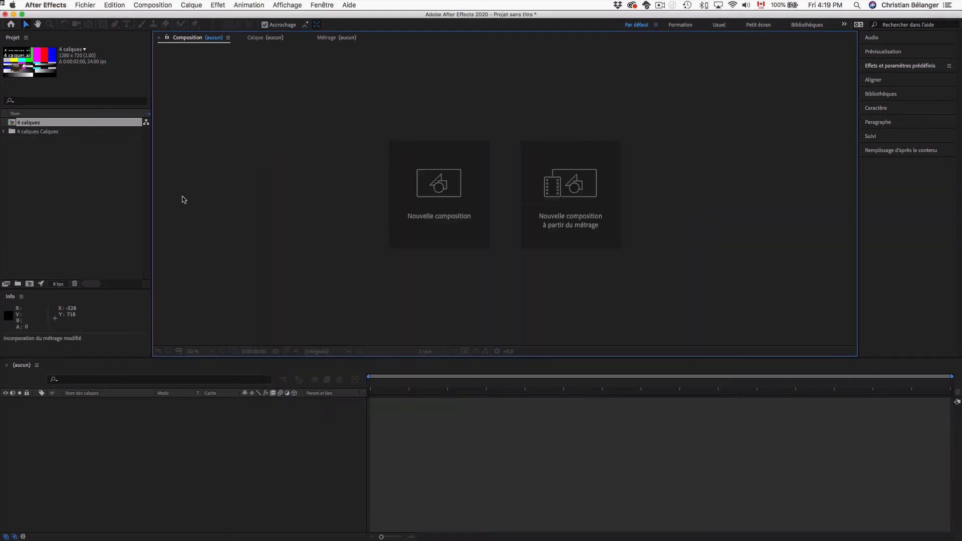
Delete the 4 calques composition and its layers folder from the project, confirming the removal.
click(79, 160)
key(super+a)
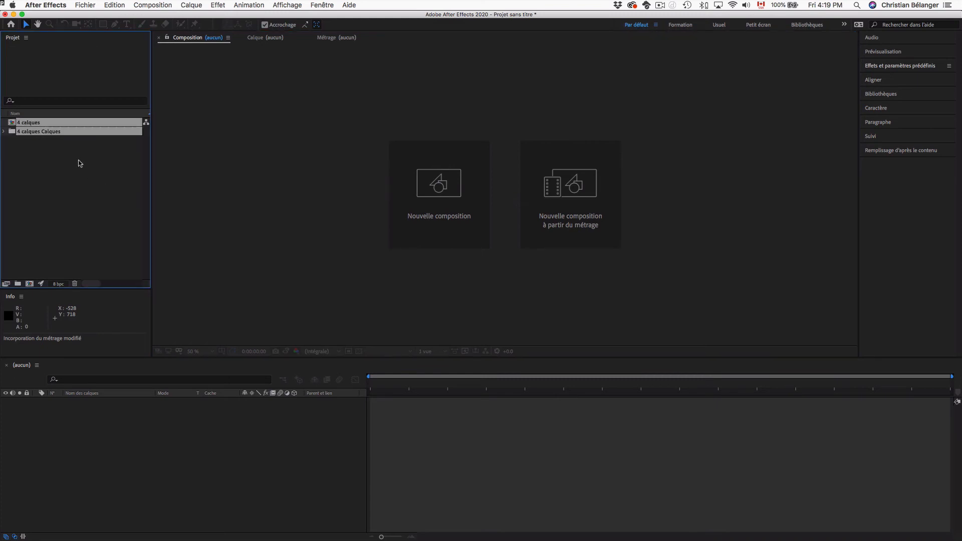
key(BackSpace)
click(572, 292)
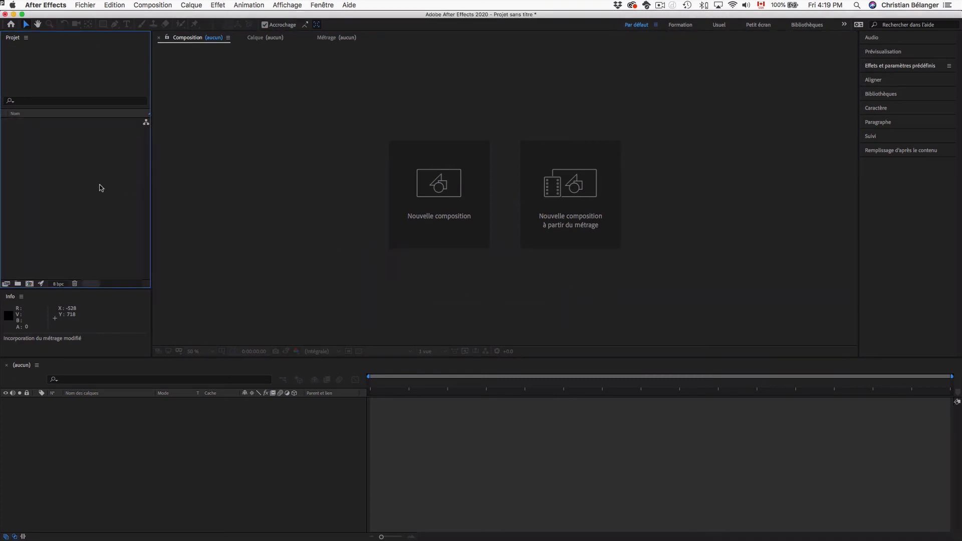
Import the restored 4 calques.ai again as Composition – Conserver les tailles de calque.
double_click(135, 188)
click(386, 110)
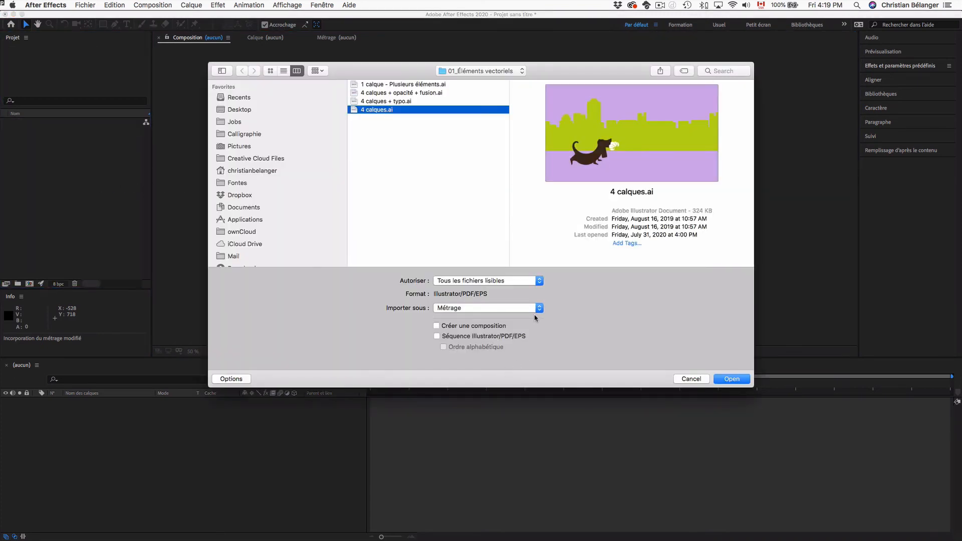
click(535, 310)
click(538, 317)
key(Return)
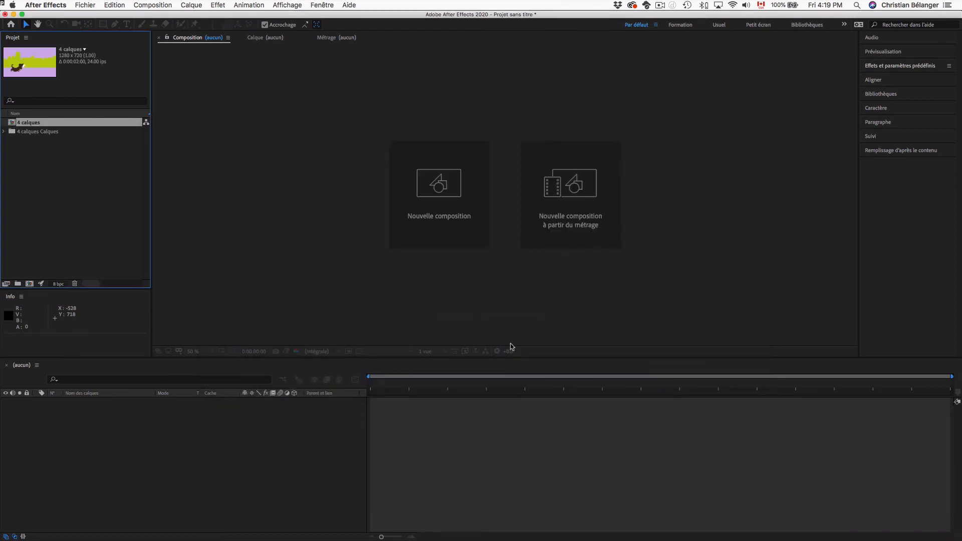
Look at the source file 4 calques.ai in Finder, return to After Effects, and open the 4 calques composition.
key(super+Tab)
scroll(558, 240, left, 3)
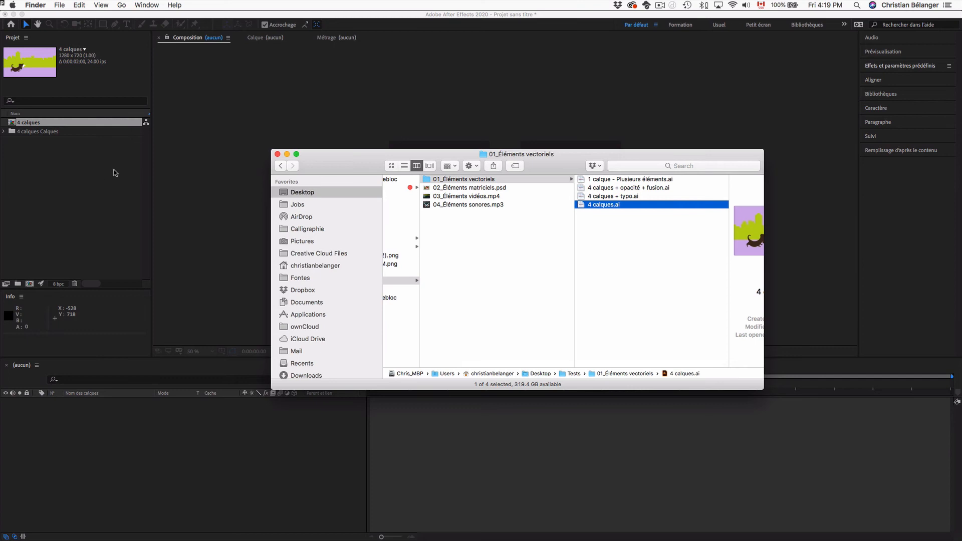
drag(324, 155, 335, 151)
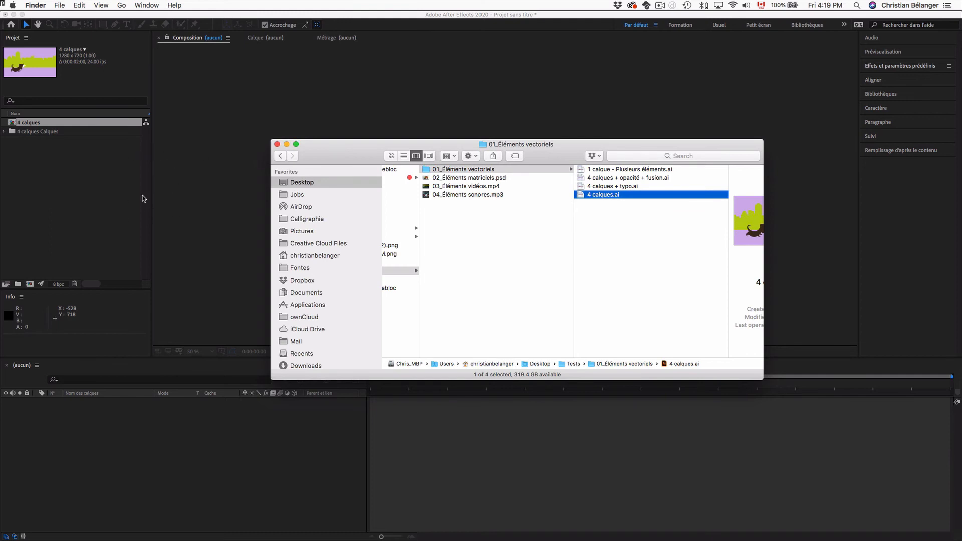
click(107, 189)
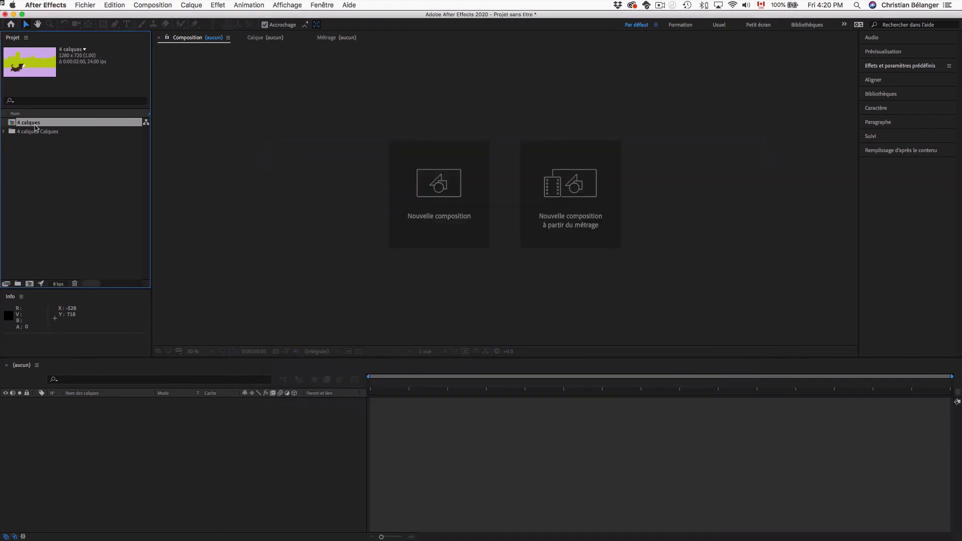
double_click(36, 126)
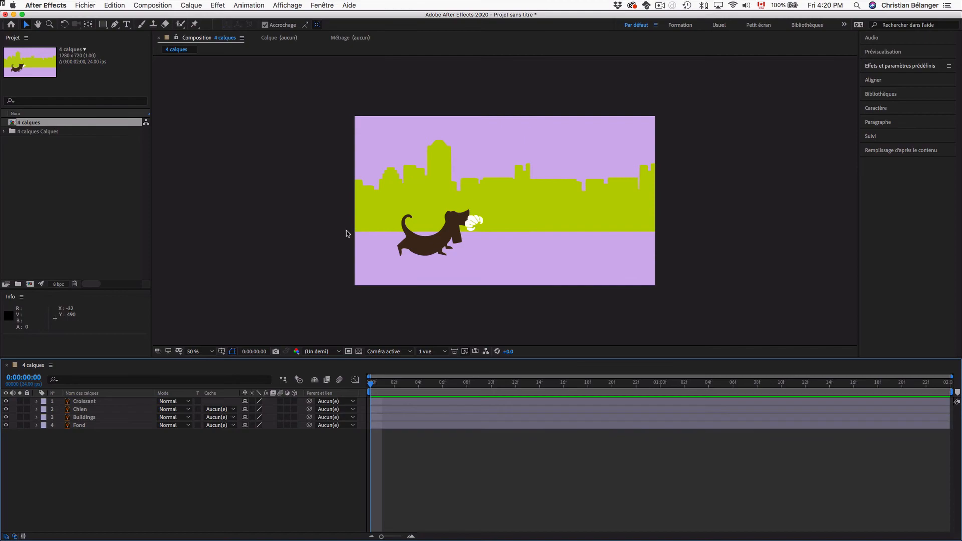
Switch to Finder and open the source file 4 calques.ai in Illustrator.
key(super+Tab)
double_click(651, 195)
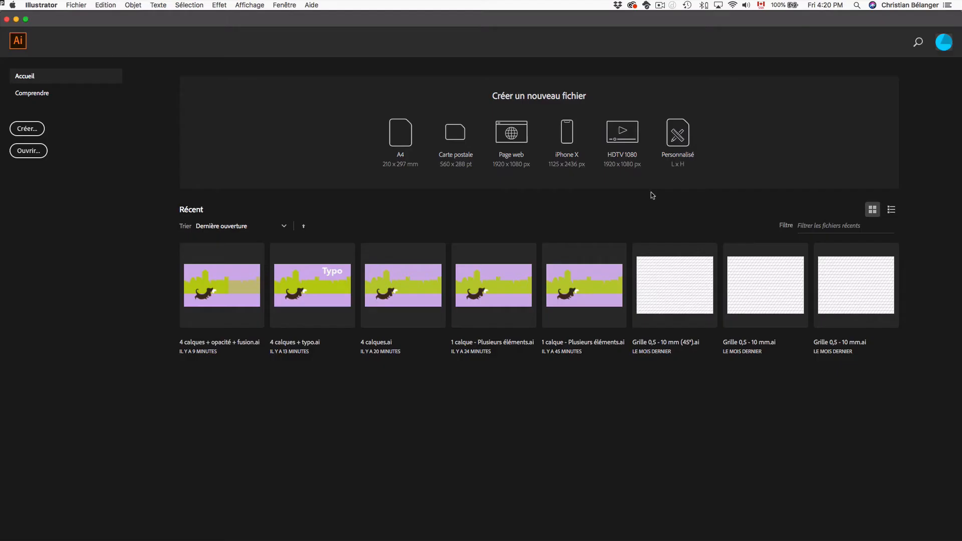
key(super+minus)
key(super+minus)
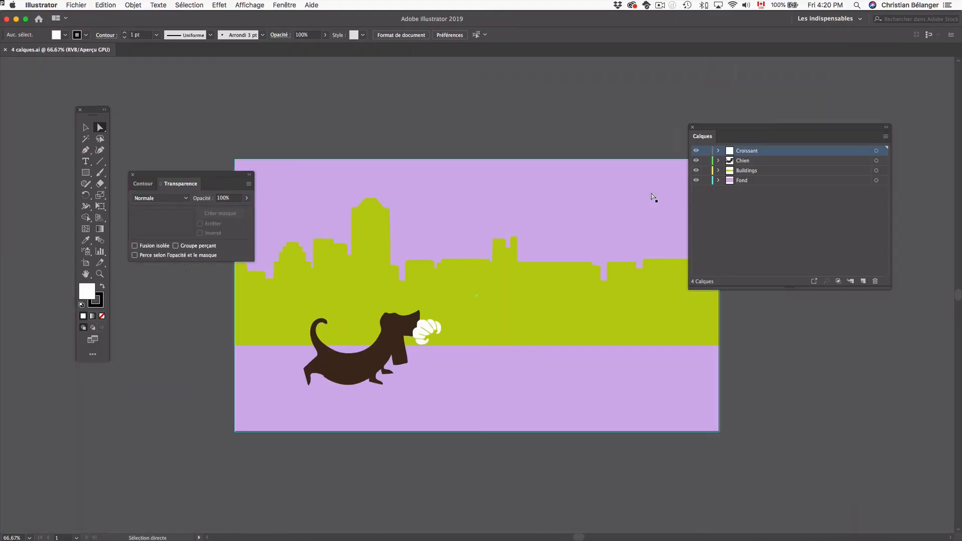
Pull the anchor point on the dog's back up into a tall hump, save the file, and check the linked composition in After Effects.
click(361, 353)
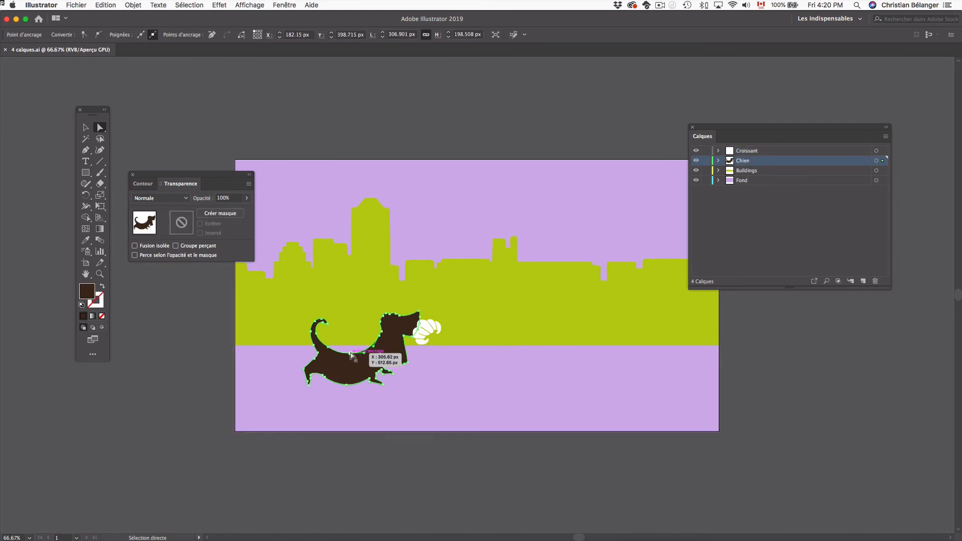
drag(361, 353, 357, 264)
click(362, 501)
key(super+s)
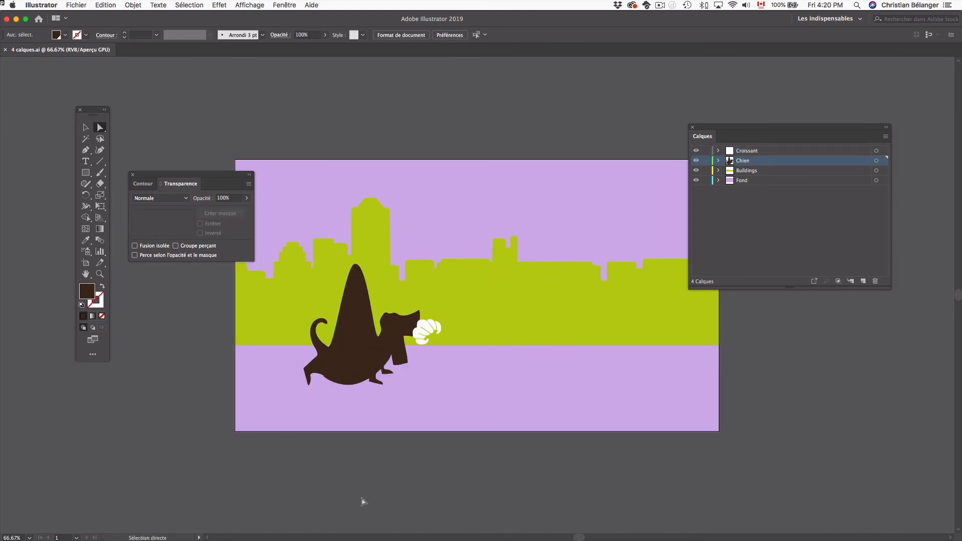
key(super+Tab)
key(super+Tab)
Add a layer named Rectangle above Chien and draw on it a tall ellipse of about 143 × 554 px, right of the dog.
key(l)
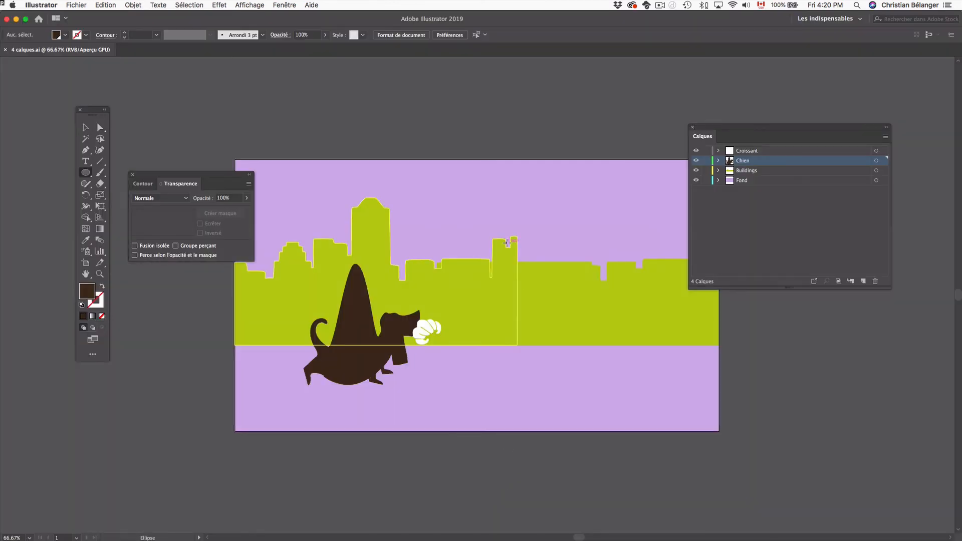
click(863, 281)
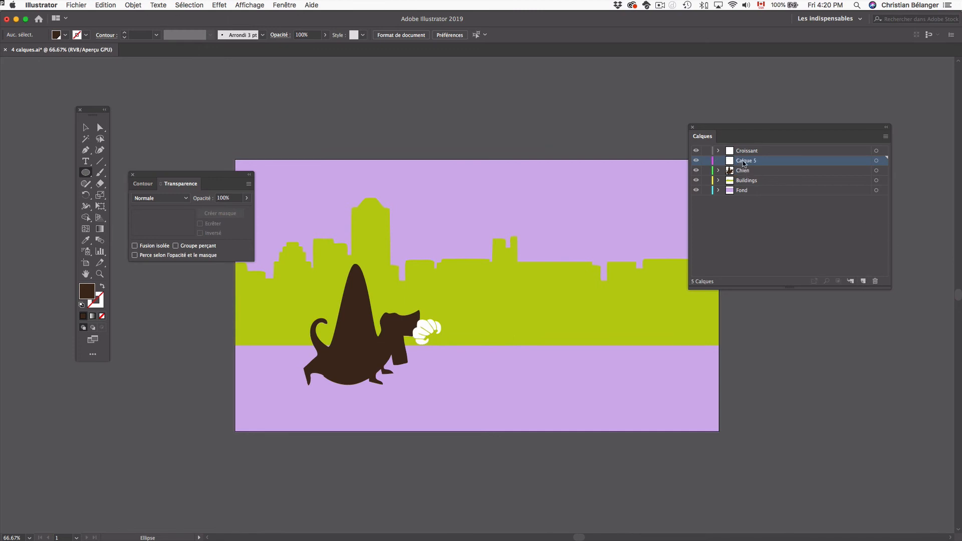
double_click(745, 160)
text(Rectangle)
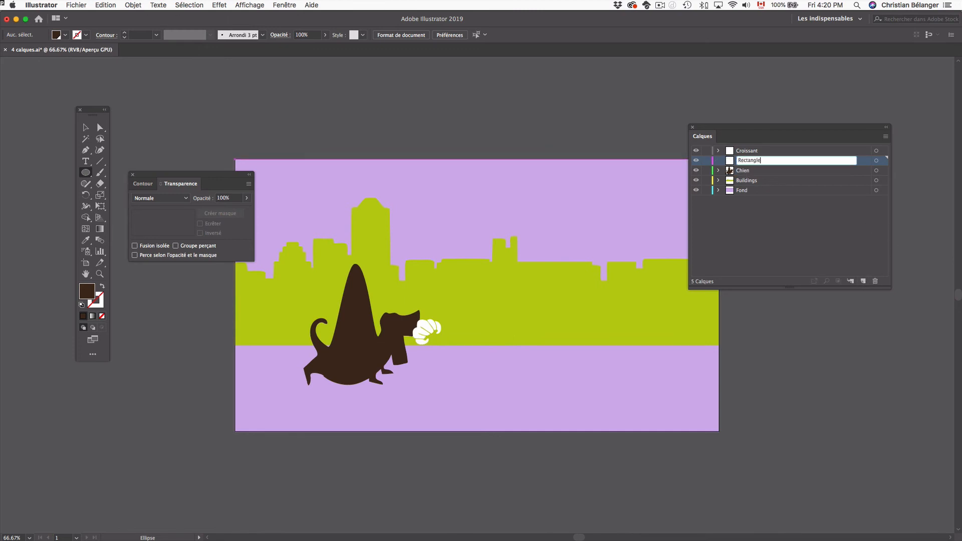
key(Return)
drag(540, 188, 594, 396)
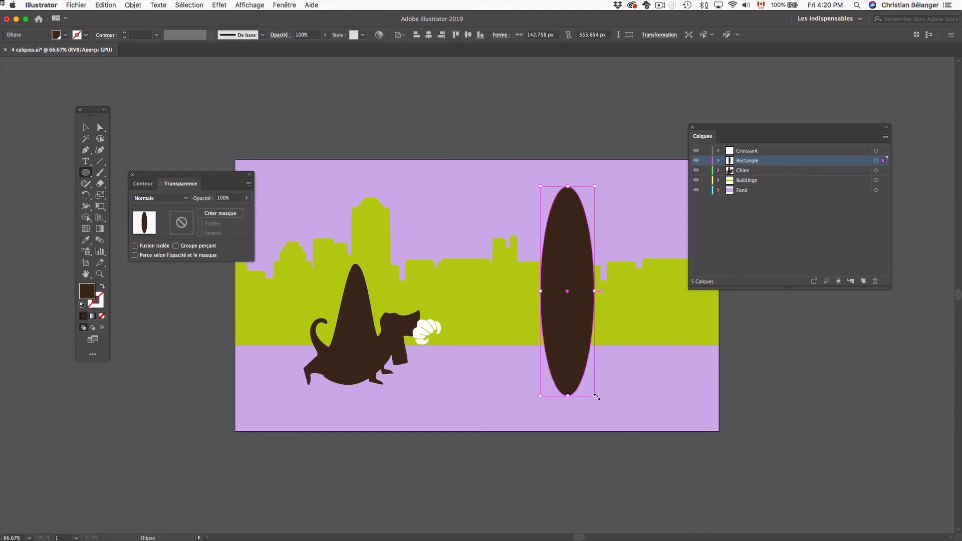
Rename the ellipse's layer Ovale, save 4 calques.ai, and return to After Effects.
double_click(752, 163)
text(O)
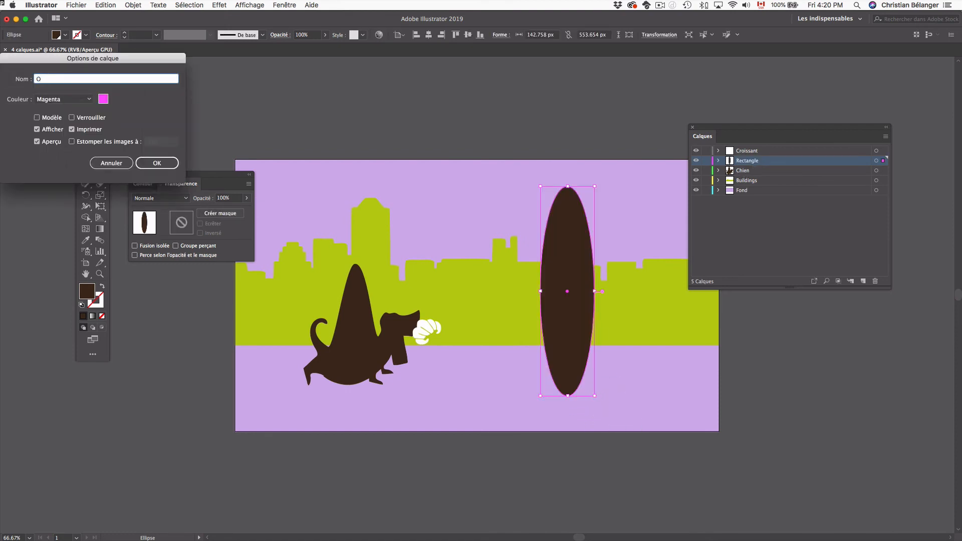
text(vale)
key(Return)
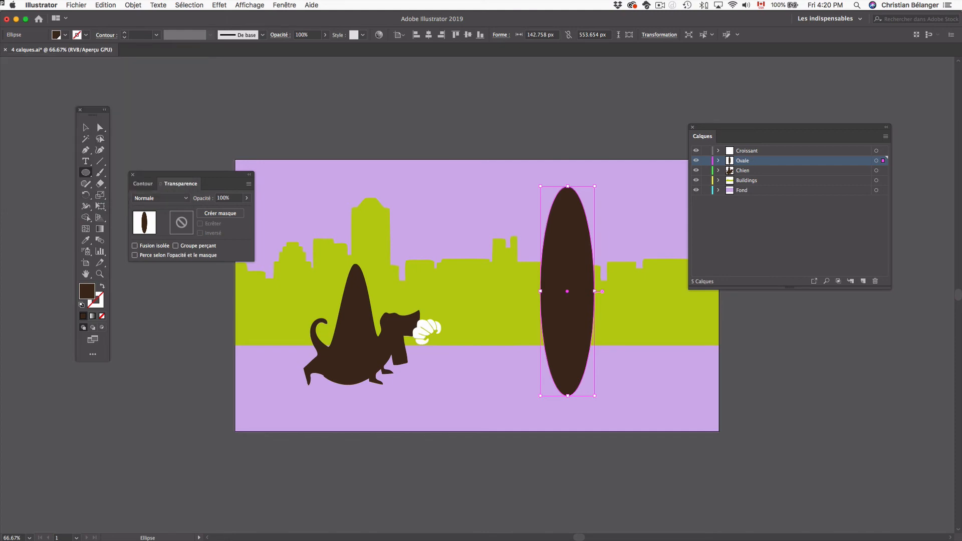
key(super+s)
key(super+Tab)
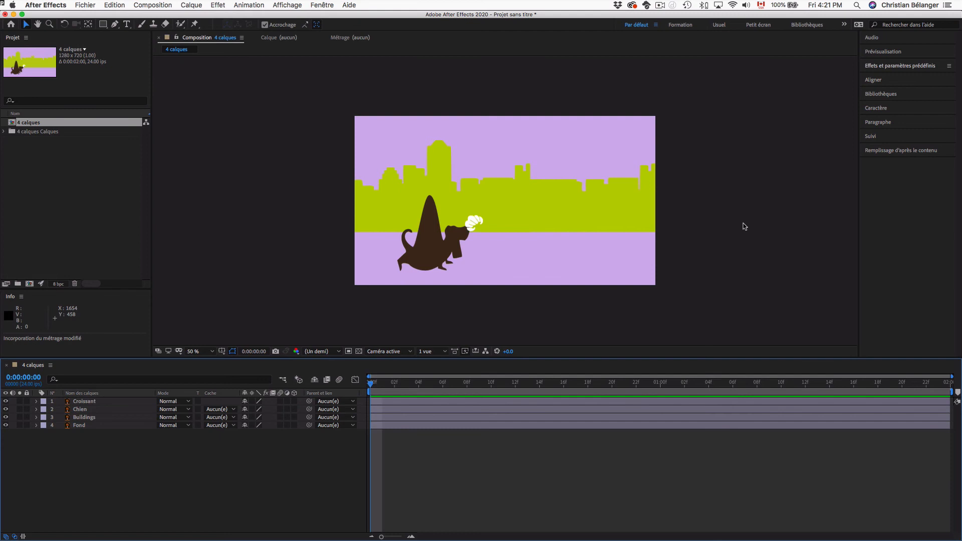
Delete the 4 calques composition and its layers folder from the project.
click(92, 162)
key(super+a)
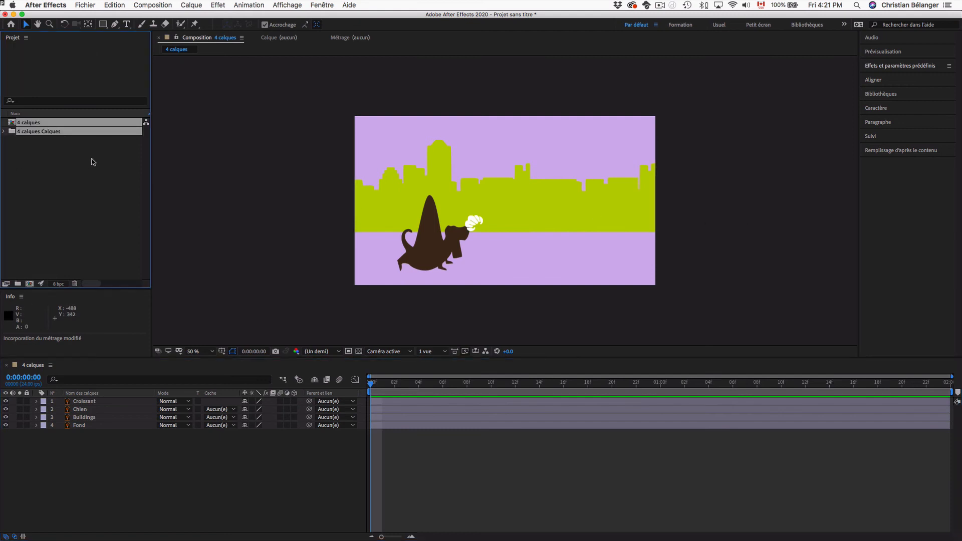
key(Delete)
key(Return)
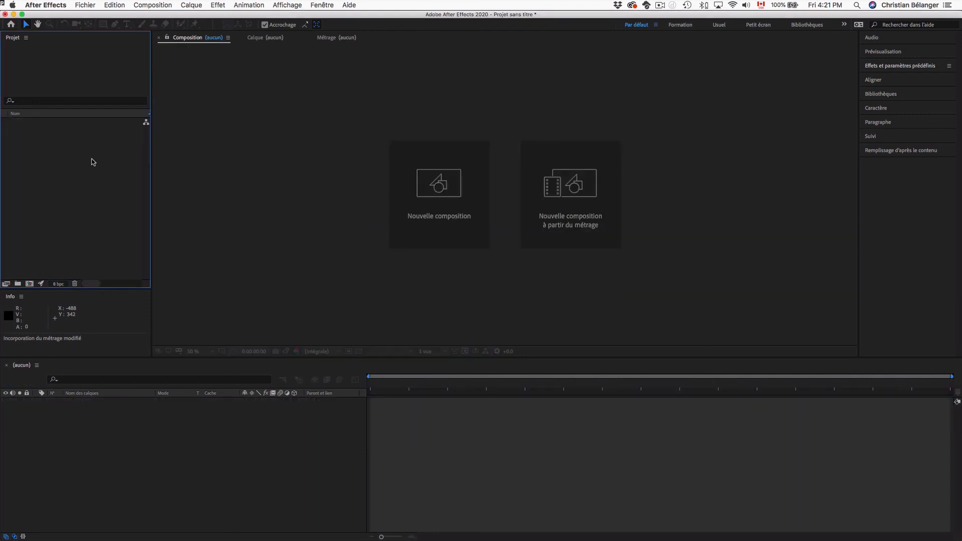
Import 02_Éléments matriciels.psd from the Tests folder as Composition – Conserver les tailles de calque with editable layer styles, and nest it in a new composition.
double_click(91, 162)
click(462, 70)
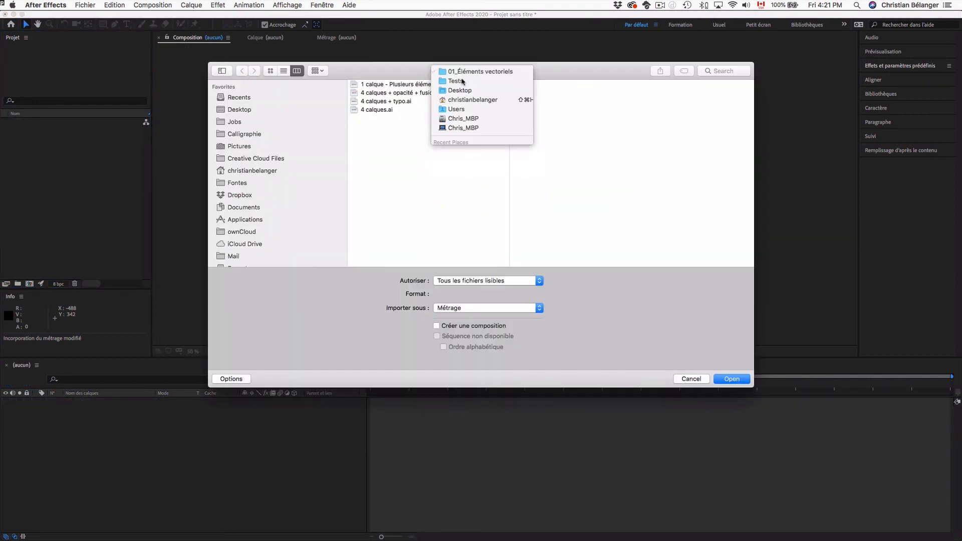
click(462, 81)
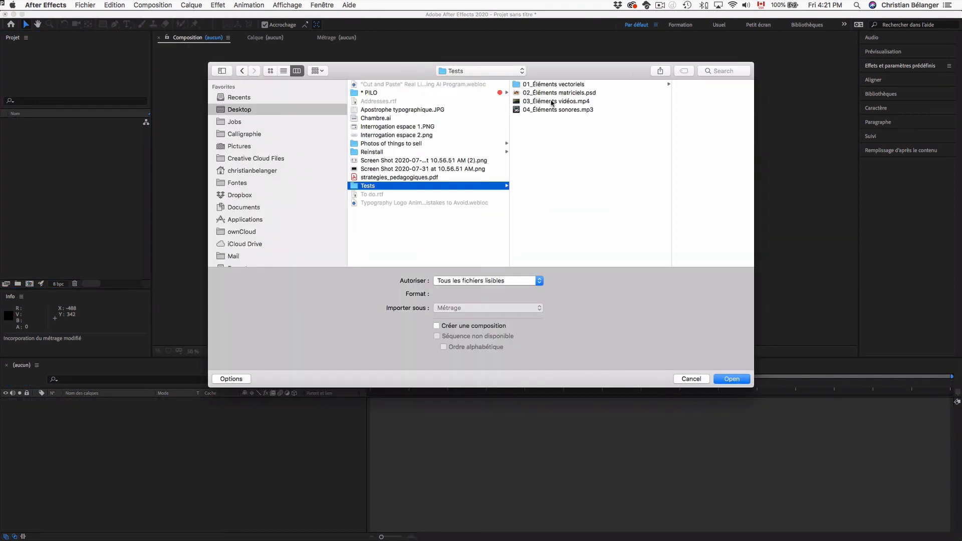
click(558, 93)
click(532, 308)
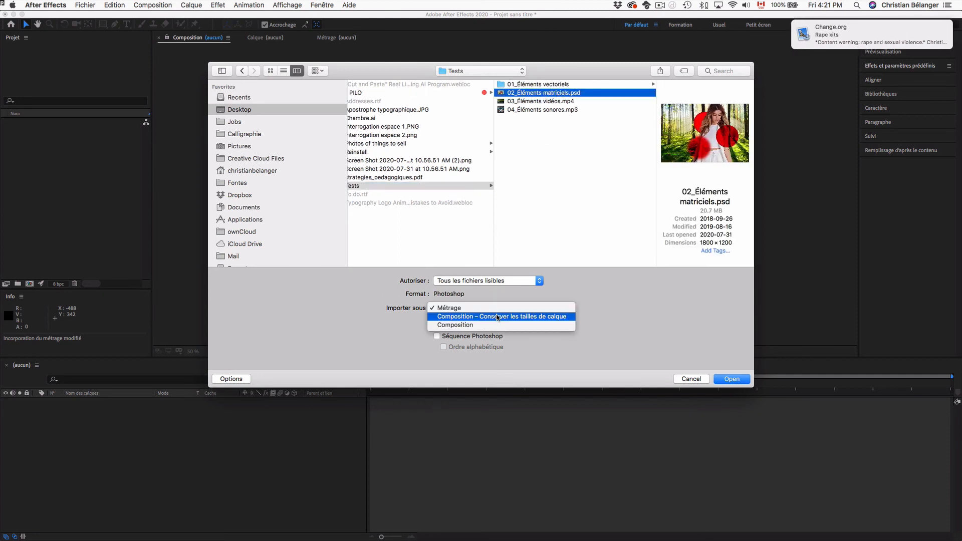
click(498, 317)
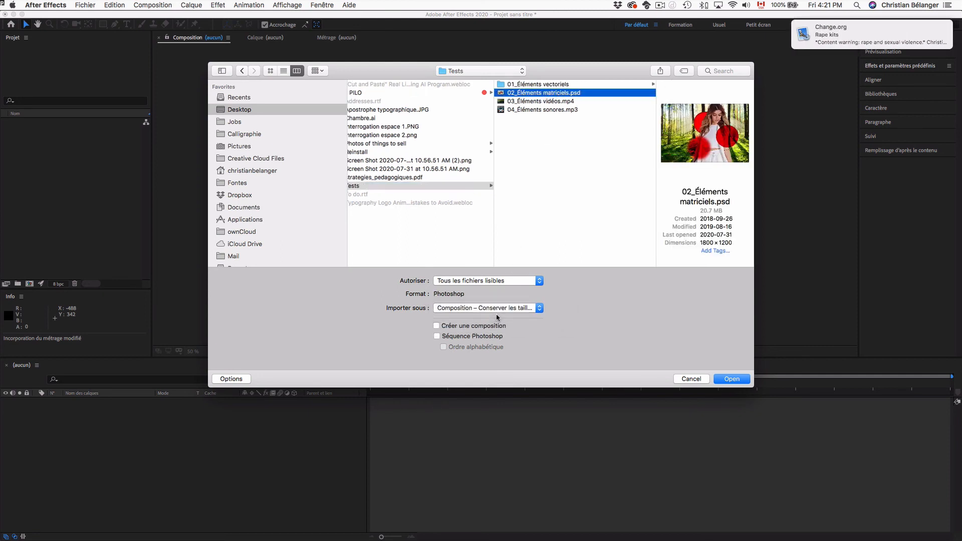
key(Return)
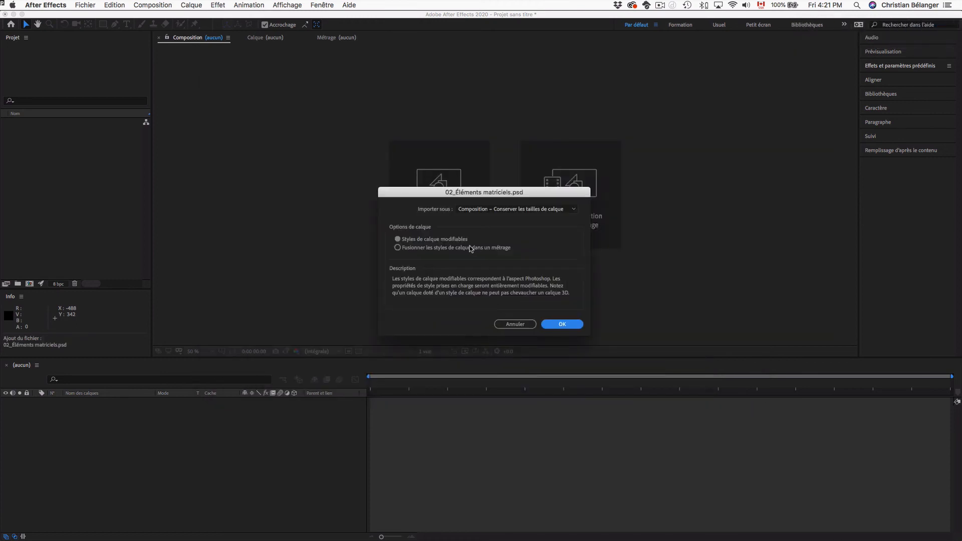
click(567, 325)
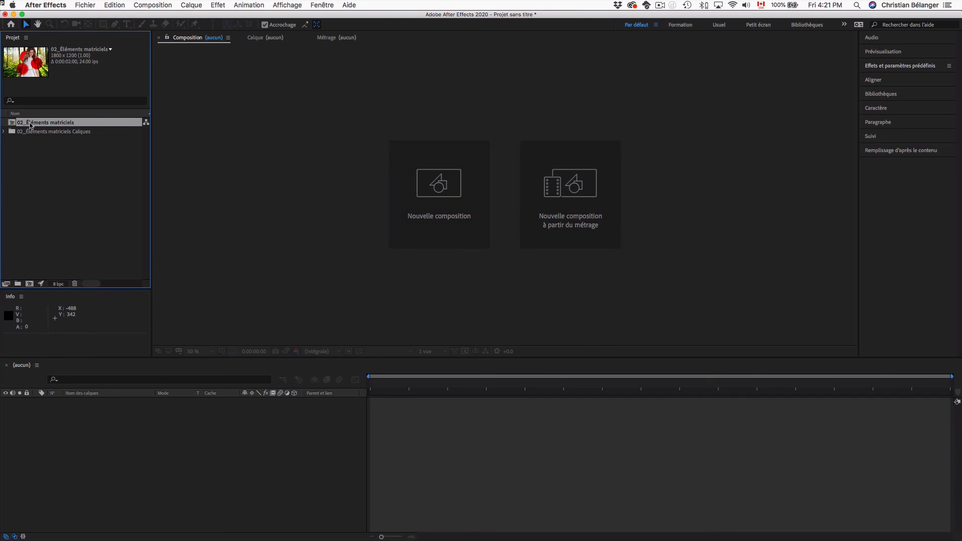
drag(29, 125, 149, 432)
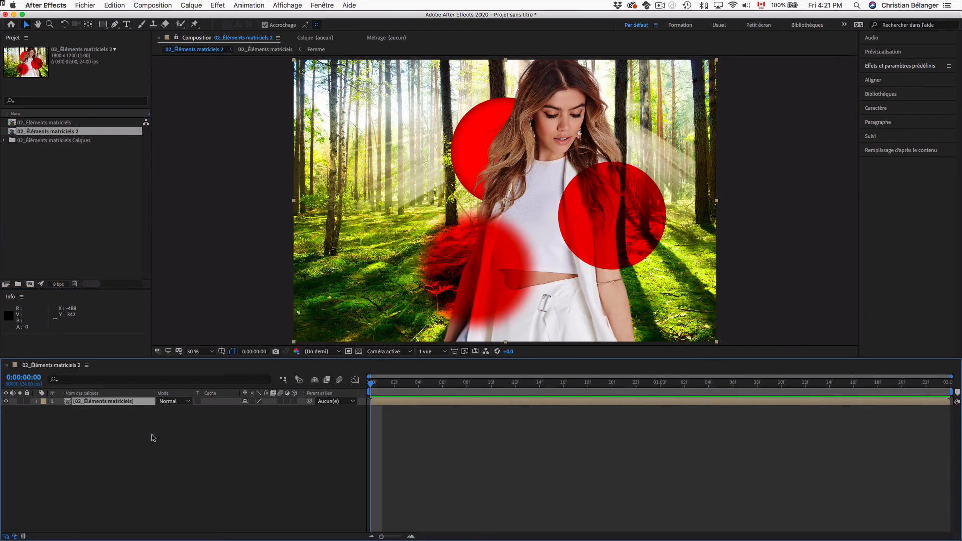
Open 02_Éléments matriciels.psd from Finder in Photoshop, show all panels, and toggle the visibility of Cercle 2 (Forme dynamique) off and on.
key(super+Tab)
key(super+Tab)
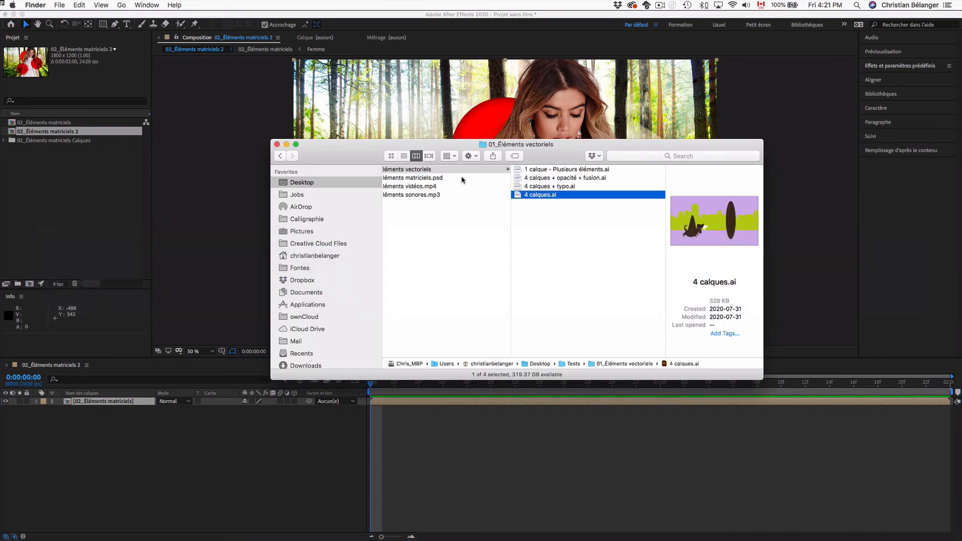
double_click(461, 178)
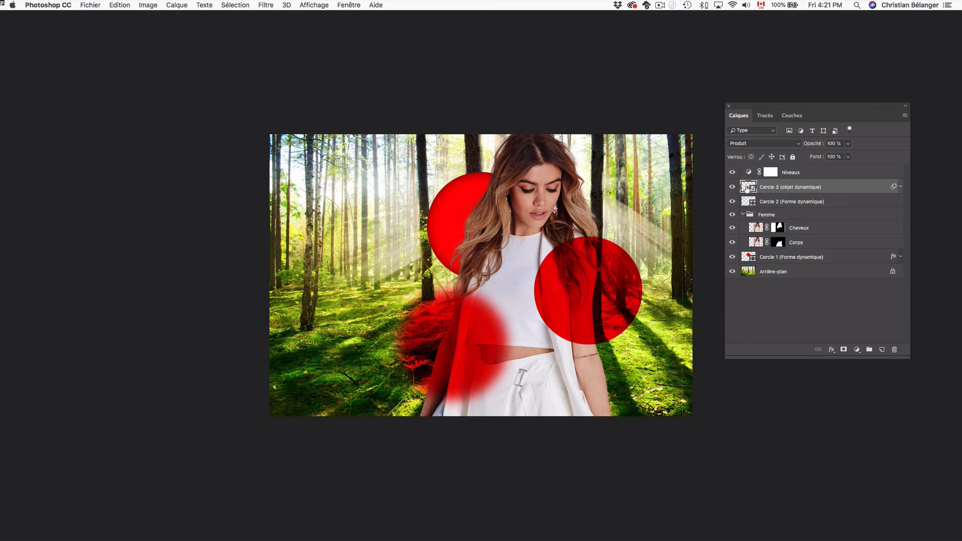
key(Tab)
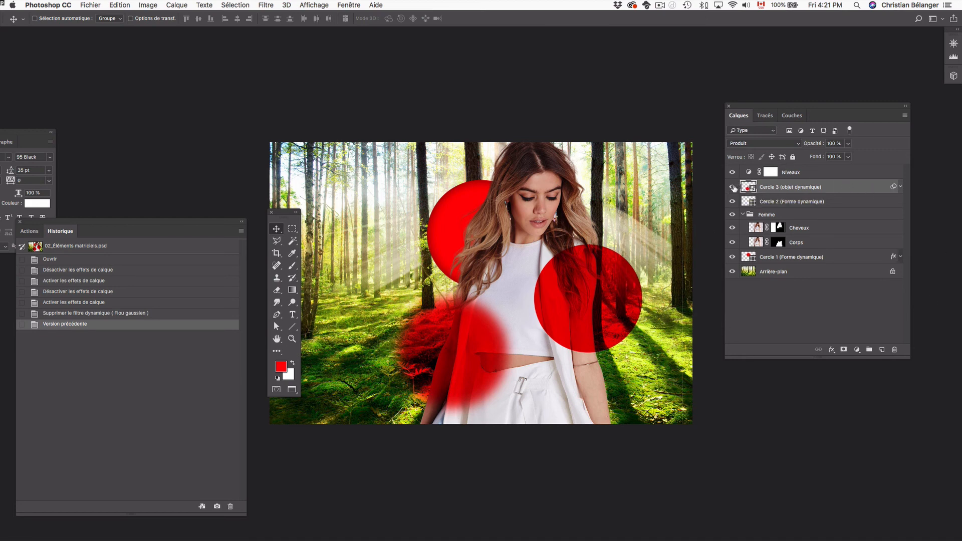
click(732, 202)
click(732, 201)
Delete the Flou gaussien smart filter from Cercle 3 (objet dynamique), save the Photoshop file, and return to After Effects.
click(901, 186)
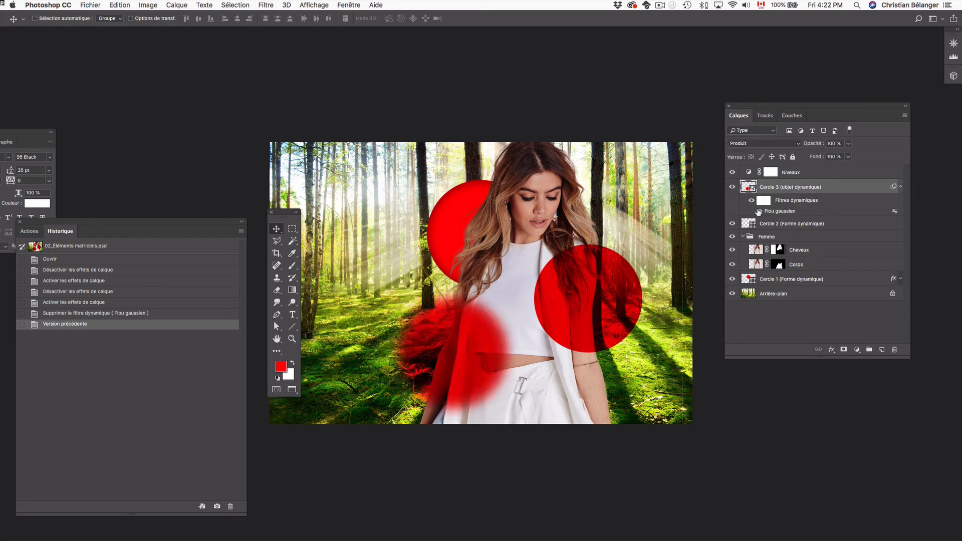
drag(805, 213, 876, 338)
drag(895, 353, 895, 354)
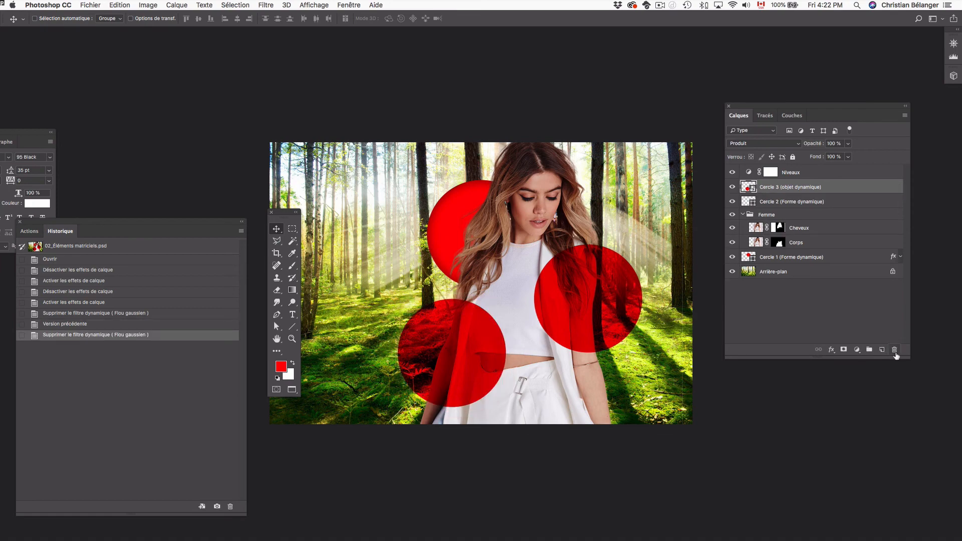
key(super+s)
key(super+Tab)
key(Tab)
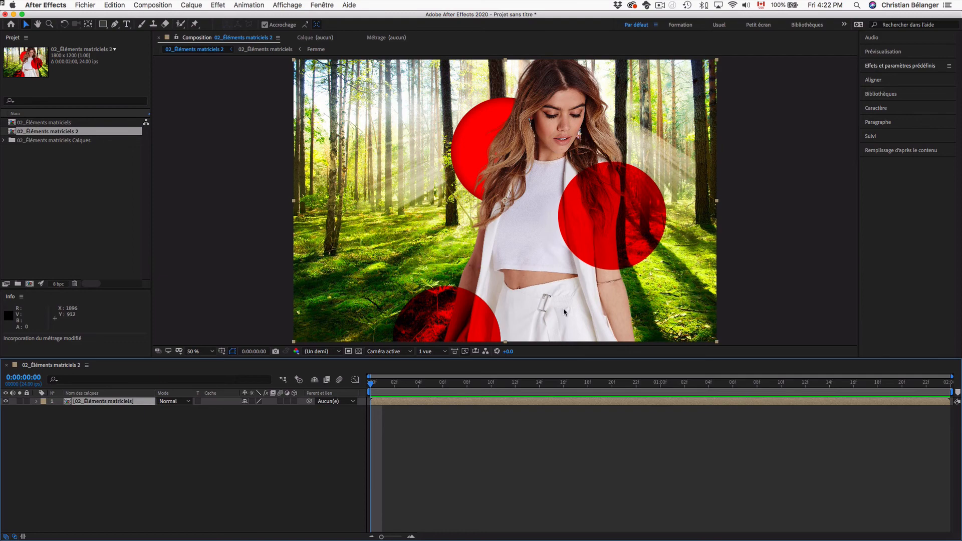
Try to move the nested composition layer, open its source composition 02_Éléments matriciels, and try to move the Femme layer.
drag(468, 321, 497, 299)
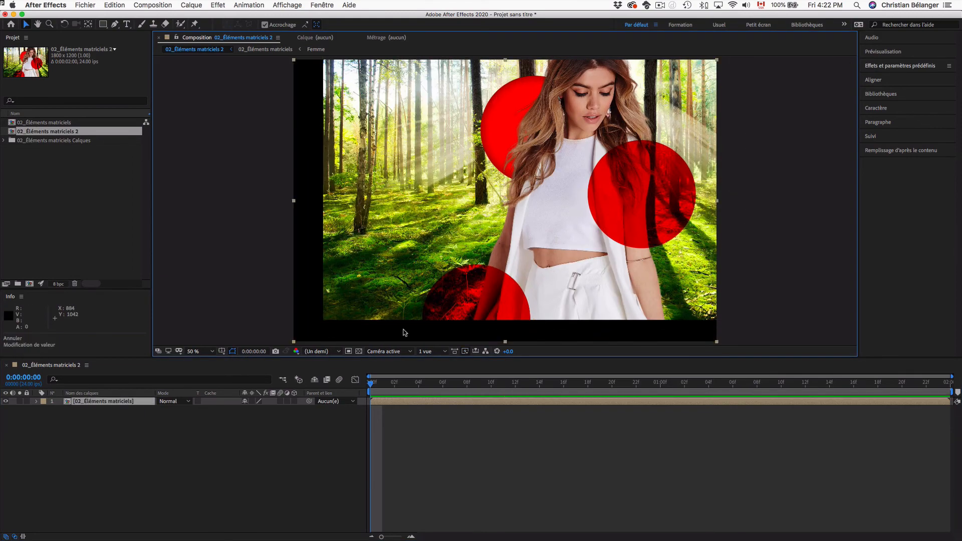
double_click(469, 313)
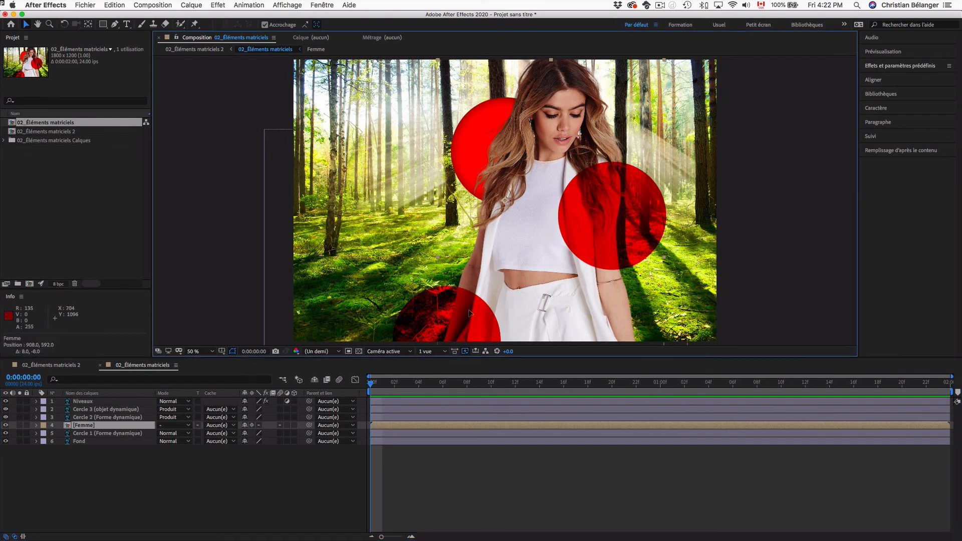
drag(469, 313, 510, 284)
key(super+z)
click(125, 468)
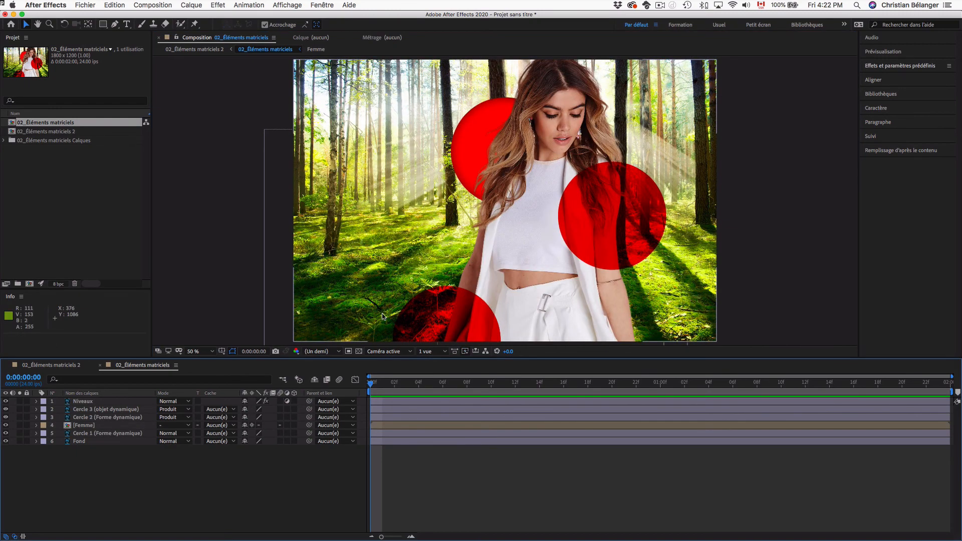
Move the Cercle 3 (objet dynamique) layer down and to the left, to about 592, 1137.
click(109, 410)
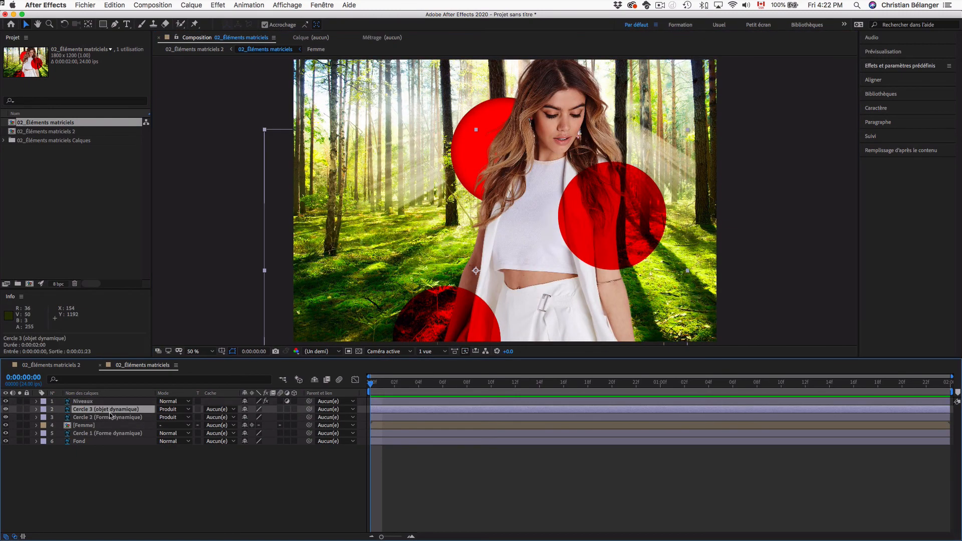
click(112, 418)
click(111, 410)
drag(281, 296, 229, 390)
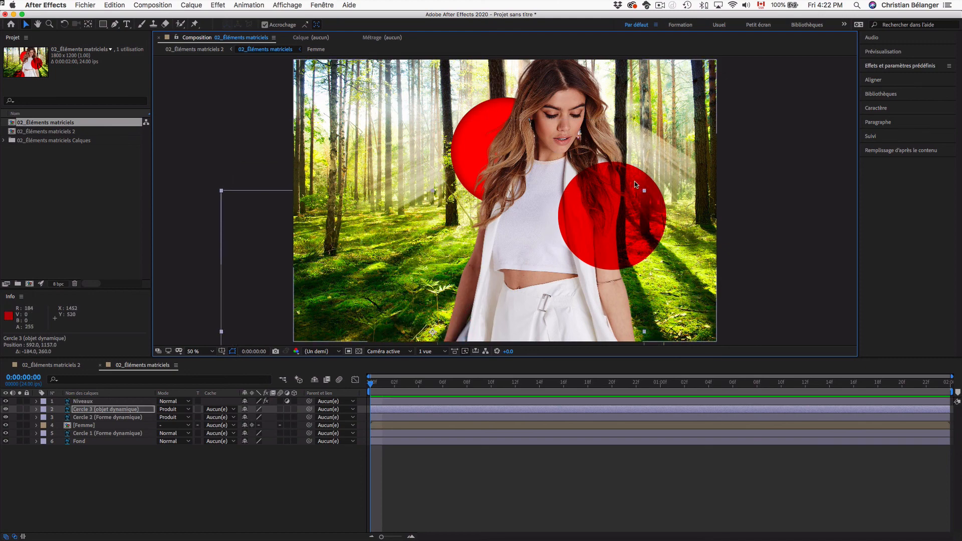
Lock the Niveaux adjustment layer and move the Cercle 2 (Forme dynamique) circle slightly up and to the right.
click(634, 181)
drag(646, 193, 708, 233)
key(super+z)
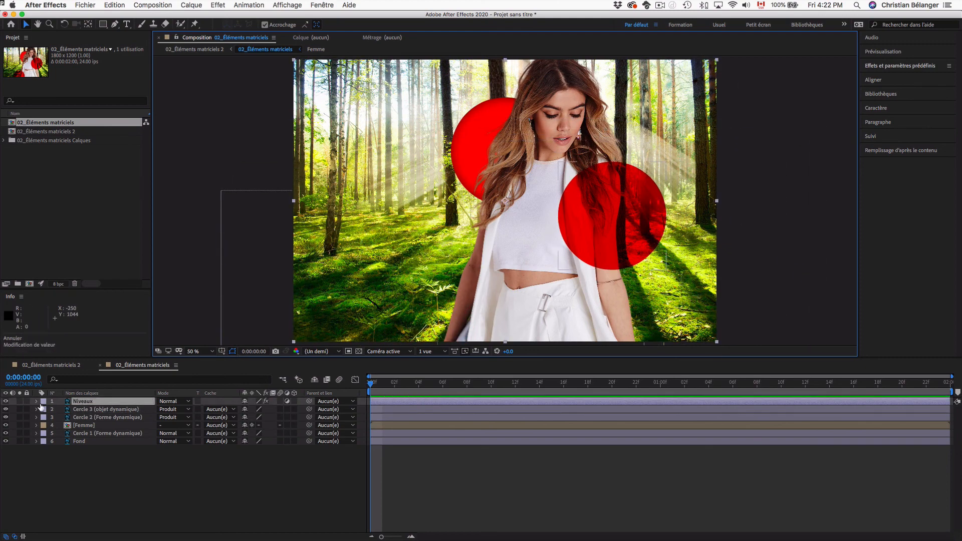
click(27, 401)
drag(621, 182, 664, 159)
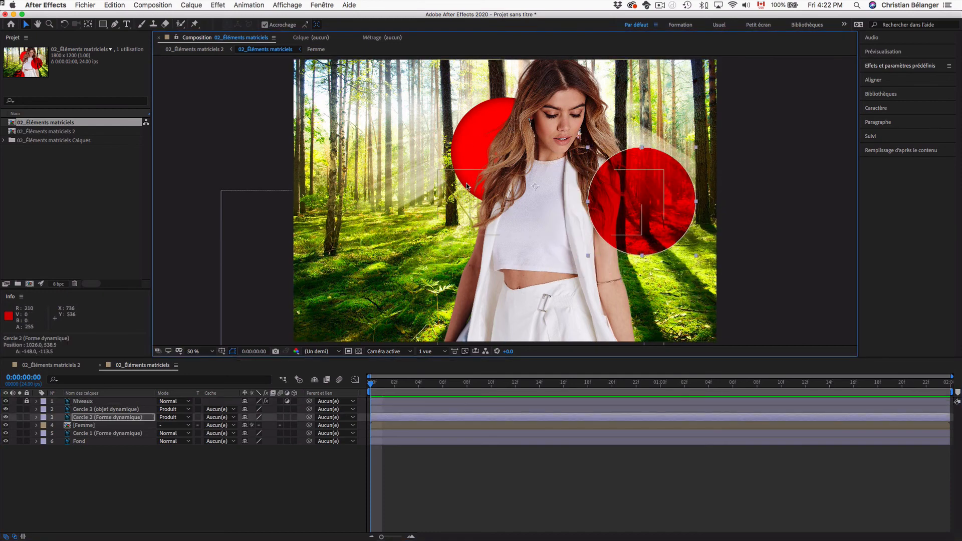
Lock the Femme layer and move Cercle 1 (Forme dynamique) out from behind the woman, to about 560, 564.
drag(468, 187, 424, 186)
key(super+z)
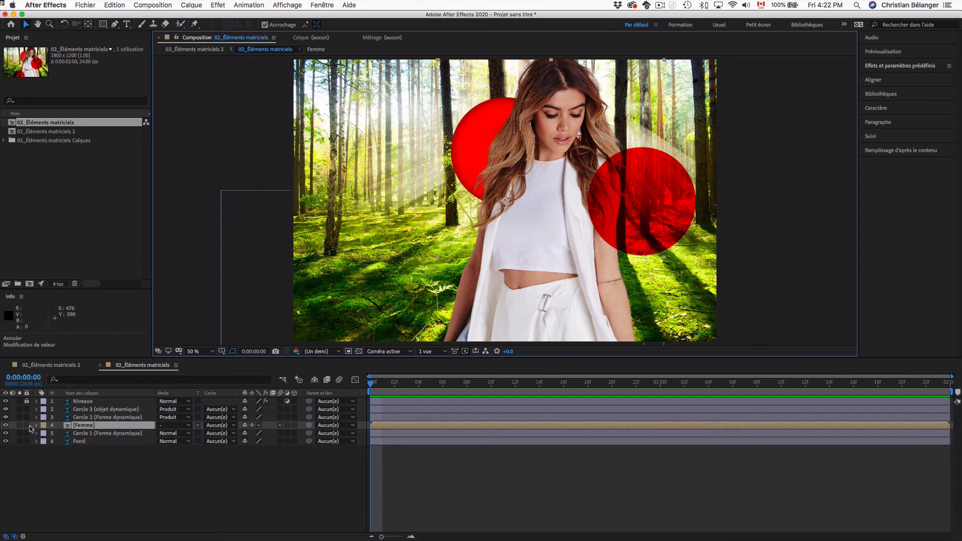
click(27, 425)
drag(486, 137, 401, 127)
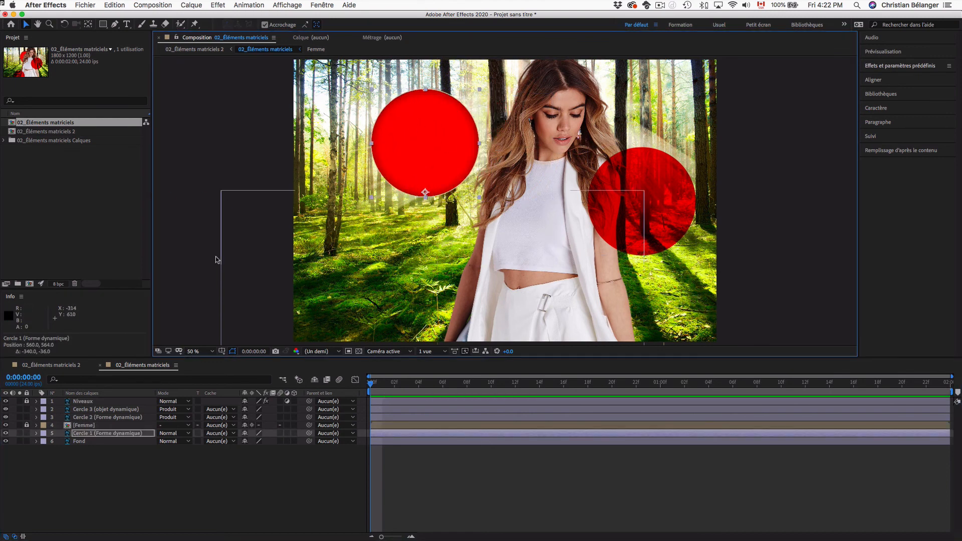
Move the Cercle 3 (objet dynamique) layer back into the frame, to about 976, 600.
drag(266, 254, 343, 136)
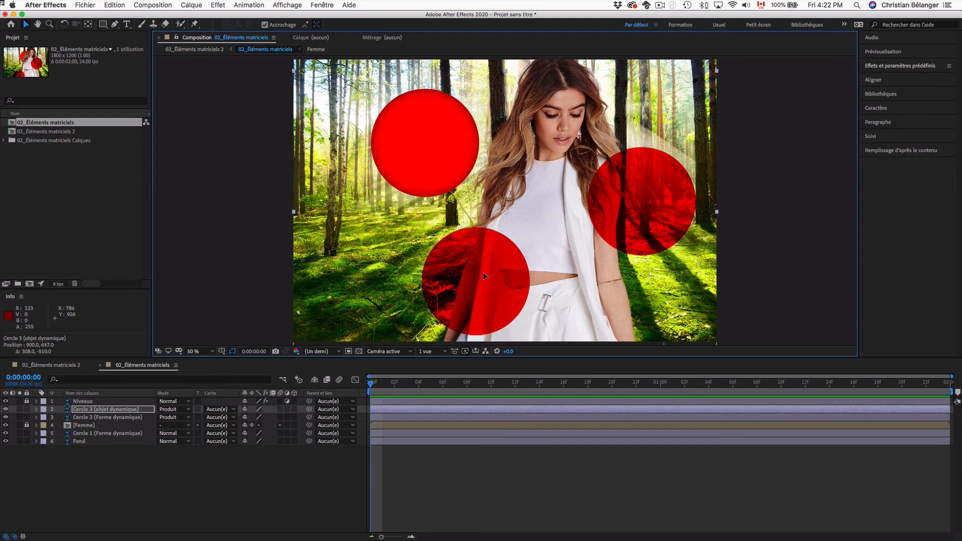
drag(477, 282, 495, 270)
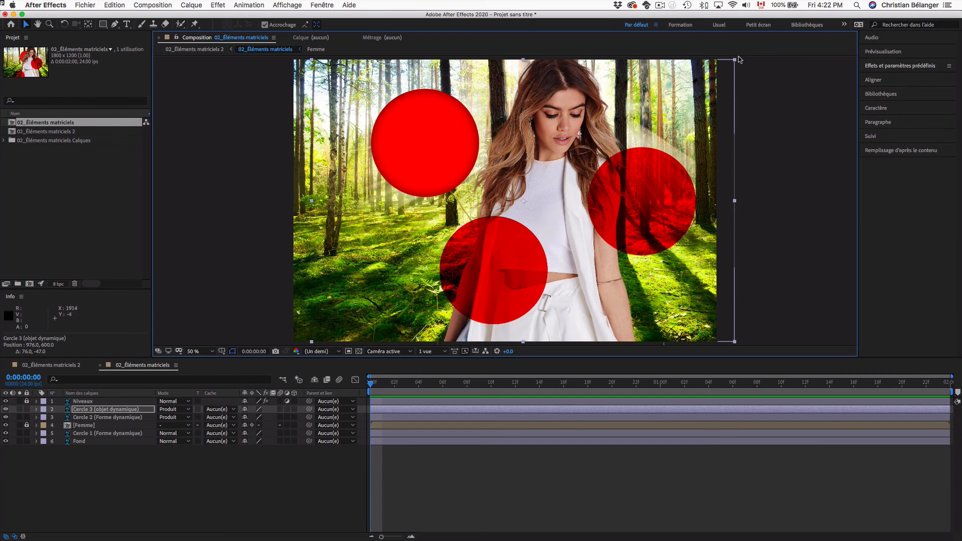
Switch to Photoshop and toggle the visibility of the Cercle 3 and Cercle 1 layers to identify them.
key(super+Tab)
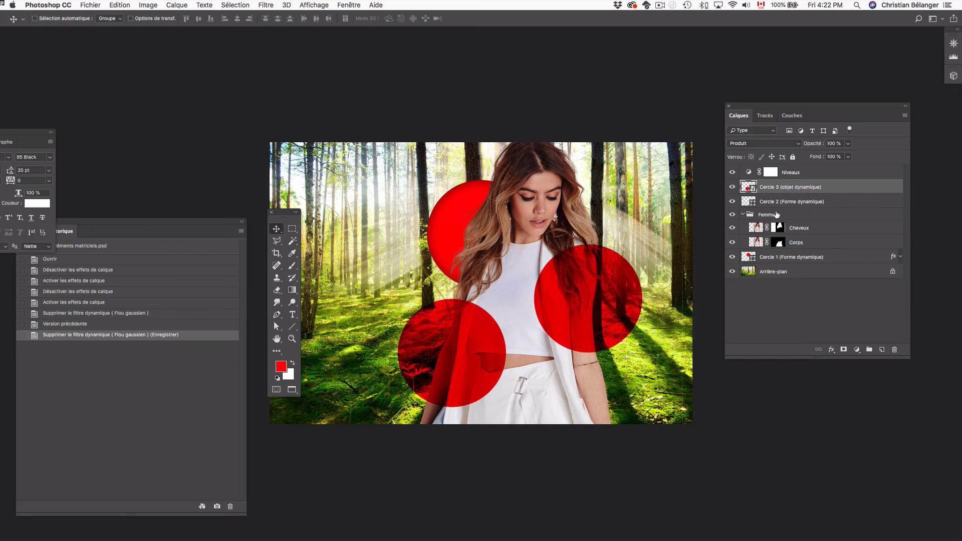
click(733, 187)
click(733, 187)
click(733, 257)
click(733, 256)
Set the opacity of the Cercle 1 layer's Ombre interne effect to 100% and save the document.
click(901, 256)
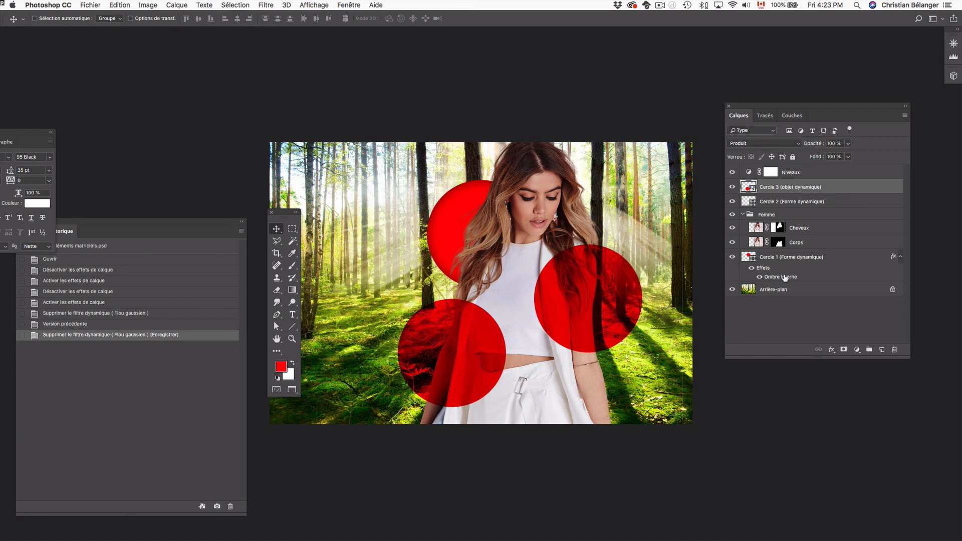
double_click(787, 277)
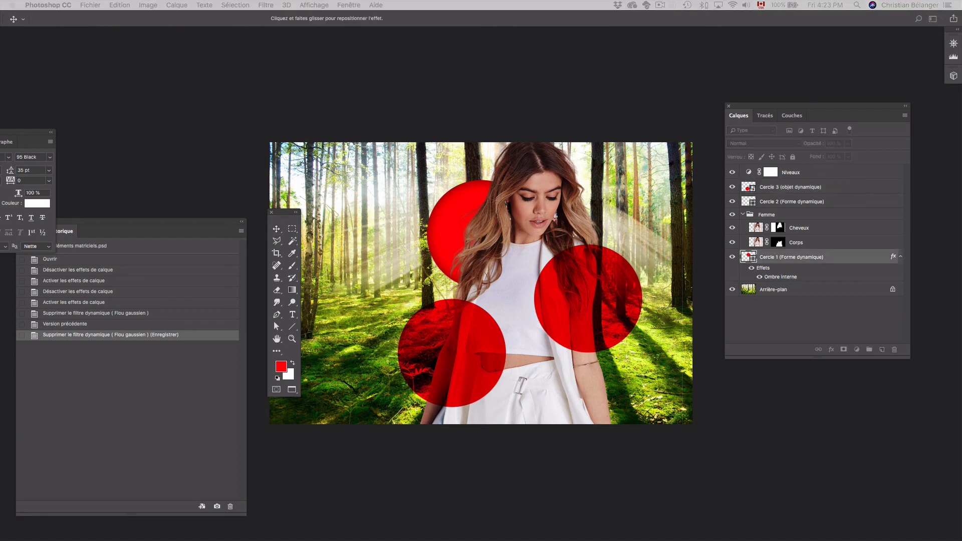
drag(787, 316, 631, 285)
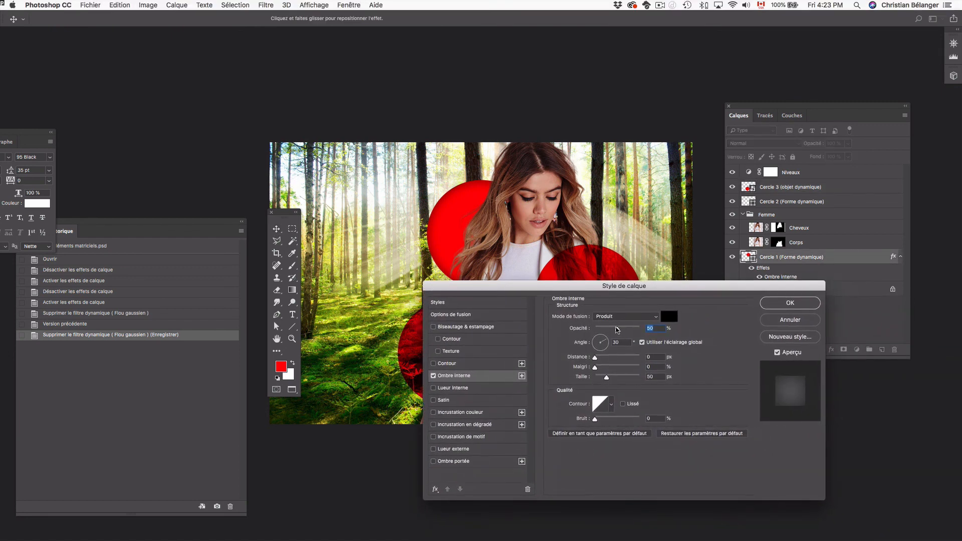
drag(617, 330, 716, 332)
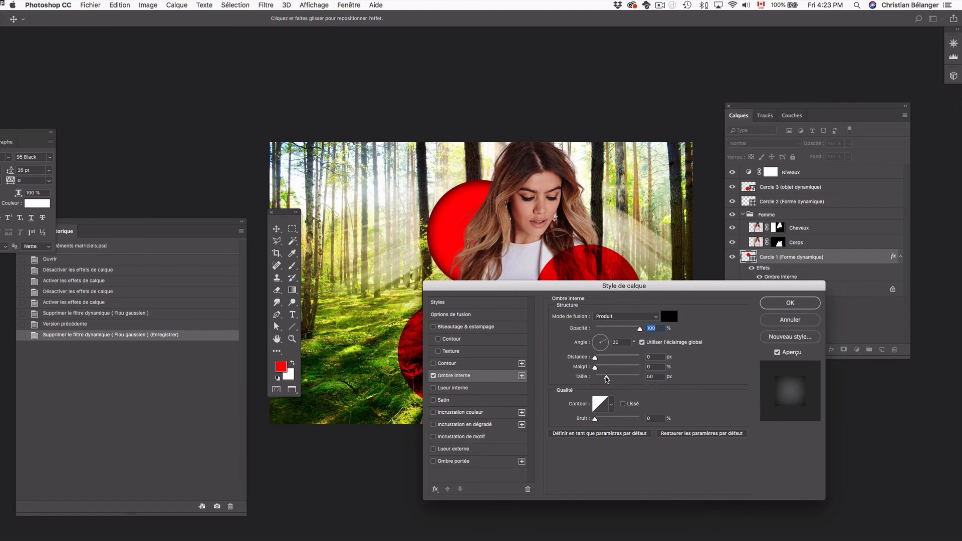
click(794, 303)
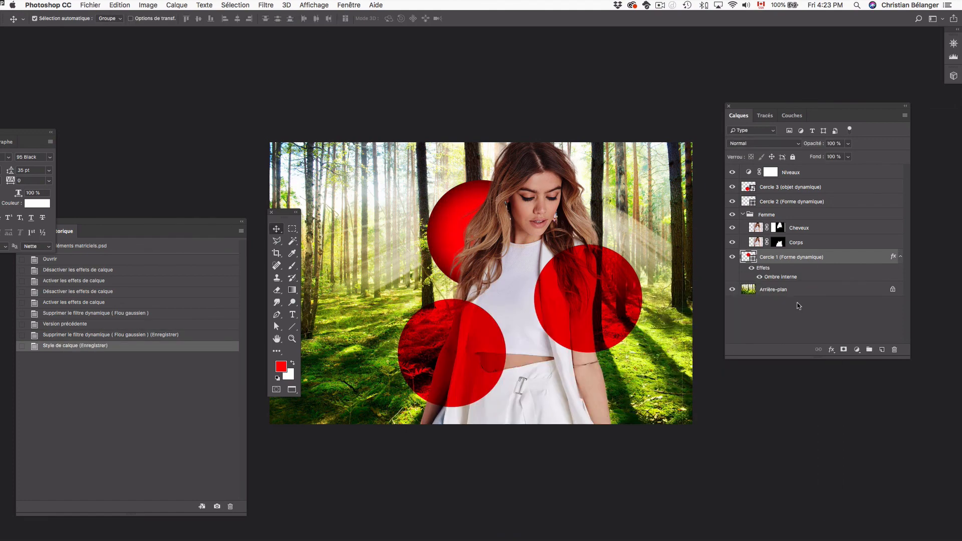
Switch to After Effects, unlock the Femme and Niveaux layers, and move the Niveaux layer to about 1800, 830.
key(super+Tab)
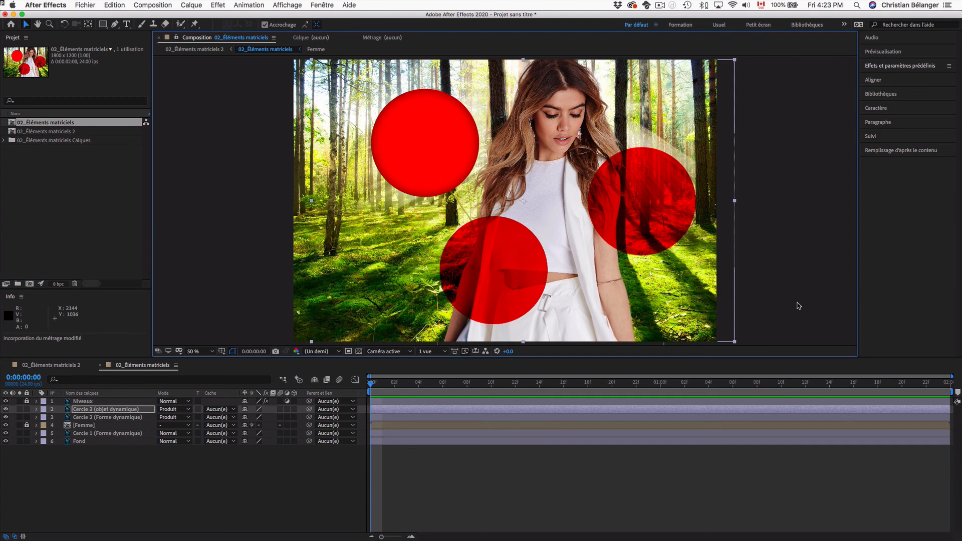
click(300, 504)
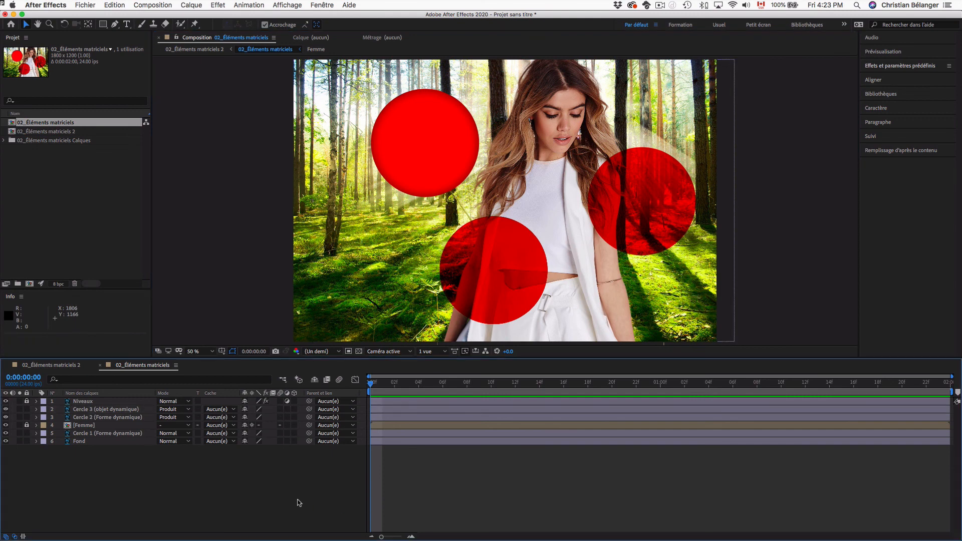
click(26, 425)
click(27, 401)
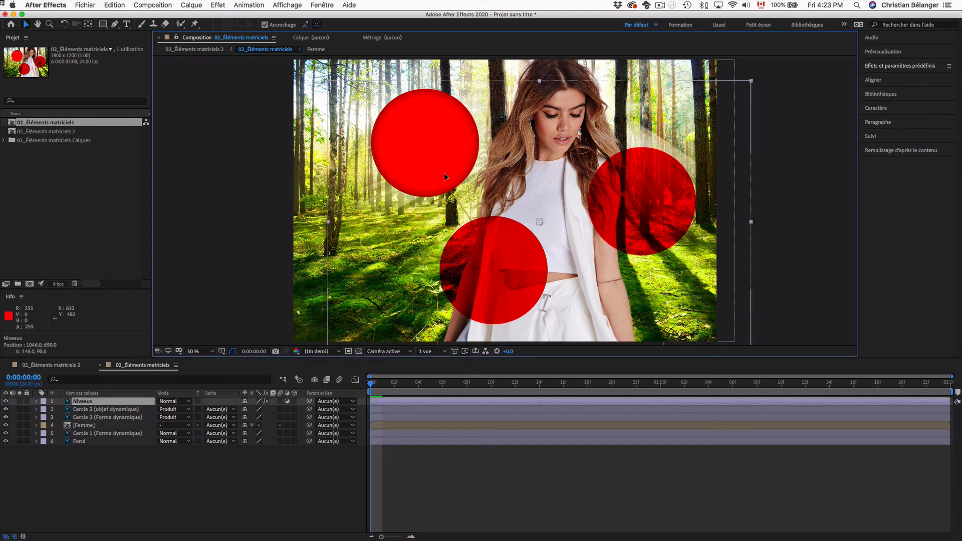
drag(445, 170, 613, 200)
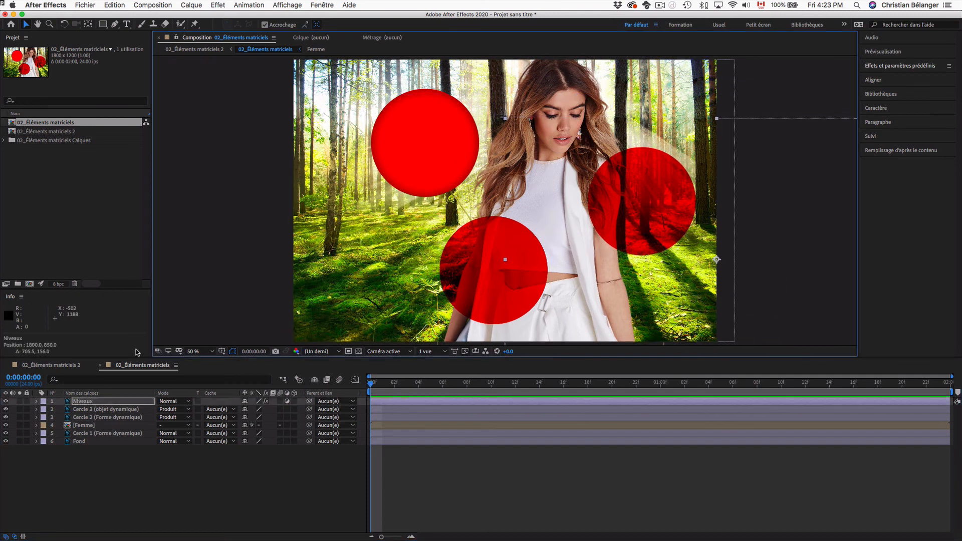
With the Niveaux layer locked, move Cercle 3 out of the frame and Cercle 1 to about 380, 552.
click(27, 401)
click(441, 133)
drag(417, 173, 604, 260)
drag(422, 134, 361, 147)
drag(374, 156, 393, 141)
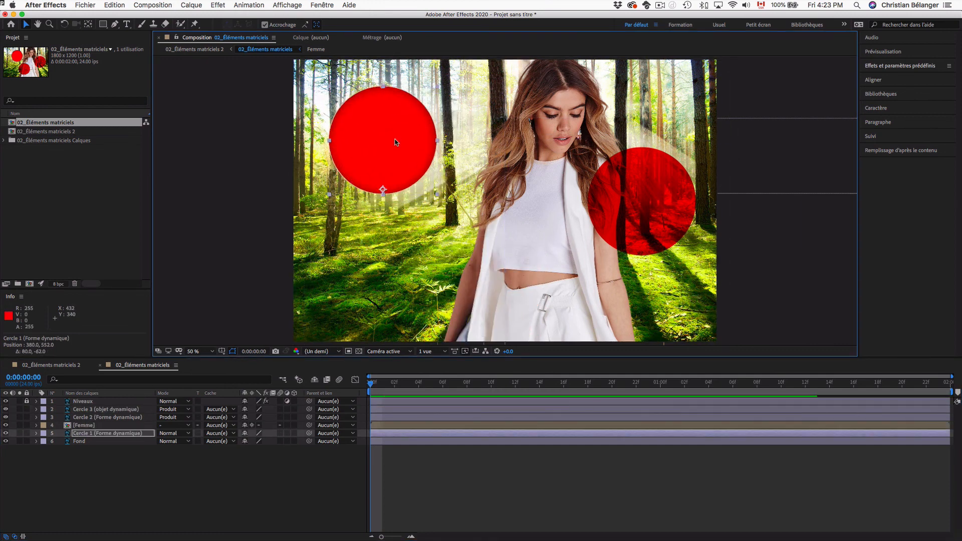
In the Ombre interne layer style of Cercle 1, set Opacité to 100% and Taille to 210.
click(36, 434)
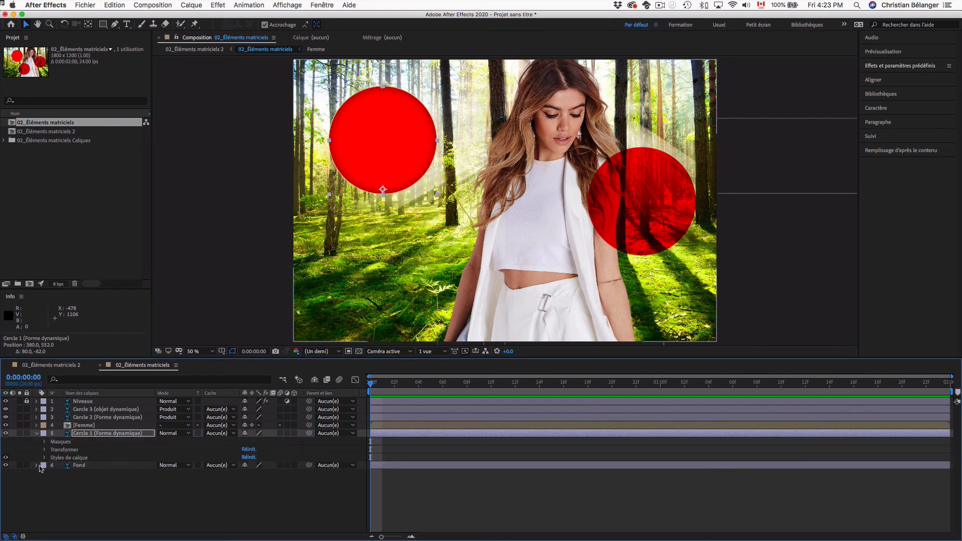
click(73, 458)
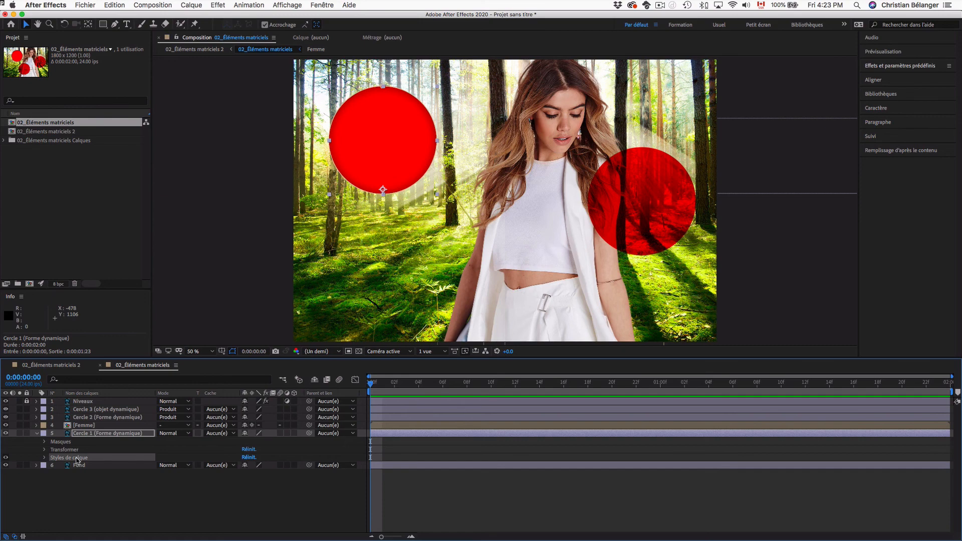
click(44, 458)
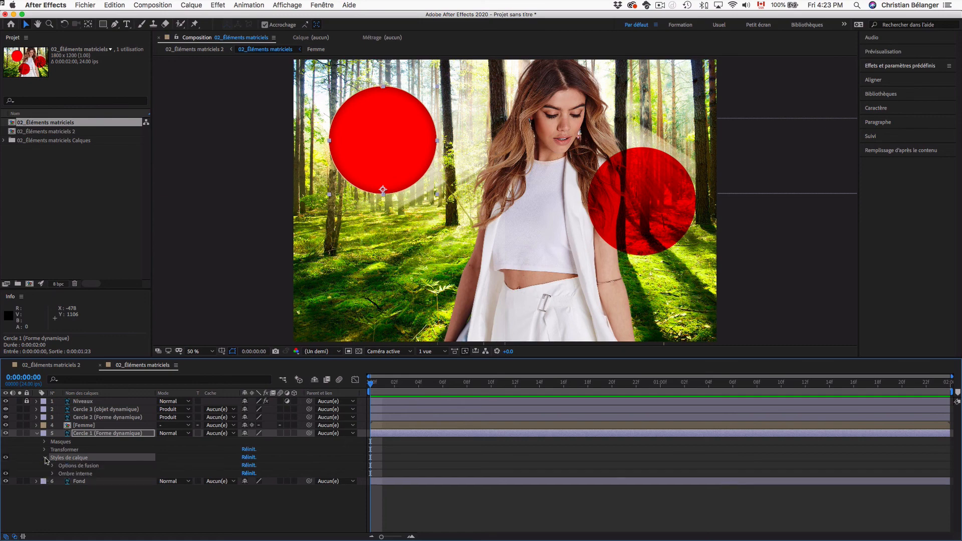
click(53, 474)
scroll(48, 475, down, 2)
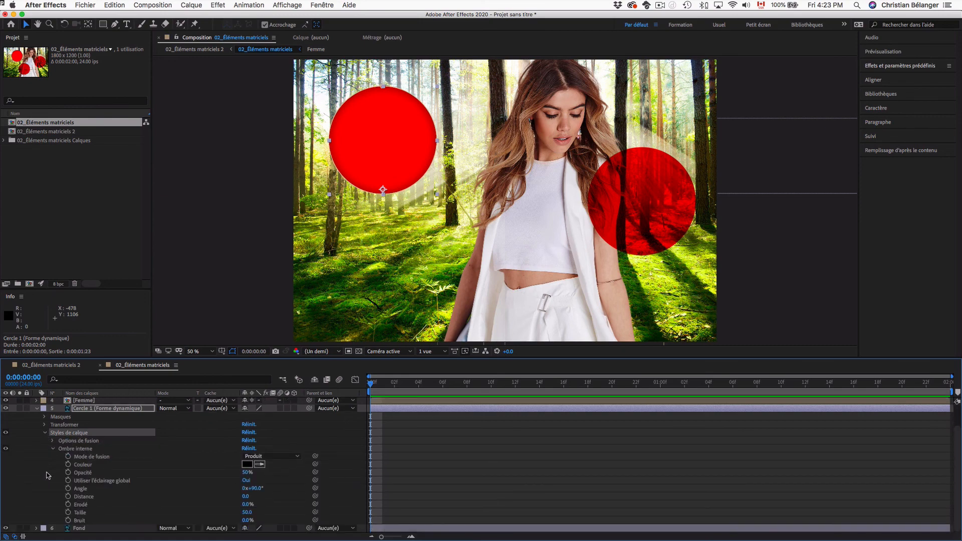
drag(247, 472, 379, 476)
mouse_move(249, 512)
mouse_down()
mouse_move(289, 513)
mouse_move(252, 512)
mouse_up()
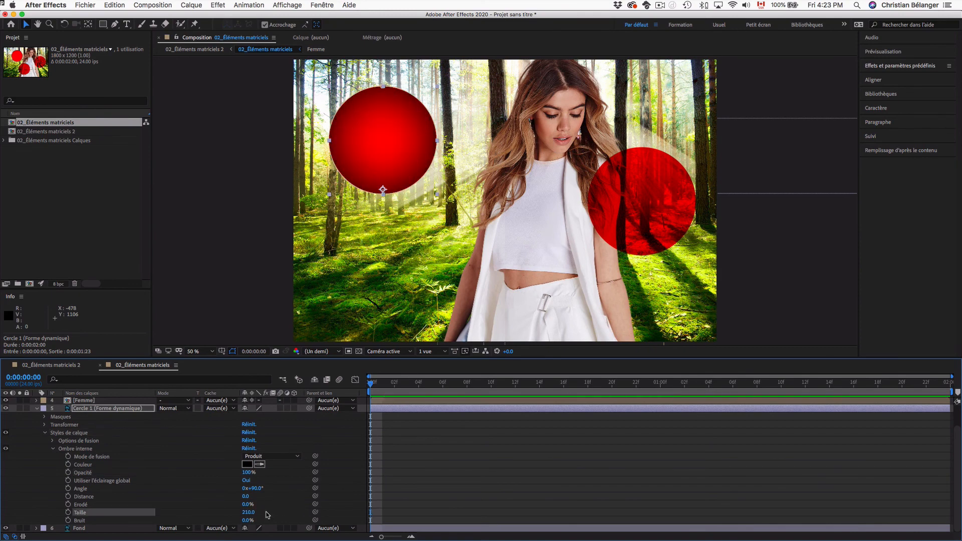
Switch to Photoshop, fill the Cercle 2 (Forme dynamique) layer with turquoise 00ffd8, and save the document.
key(super+Tab)
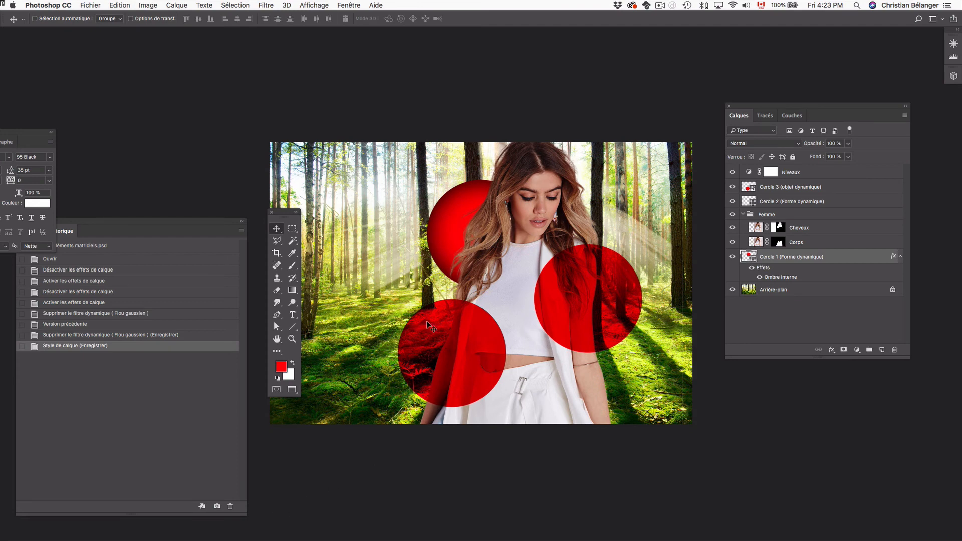
click(779, 202)
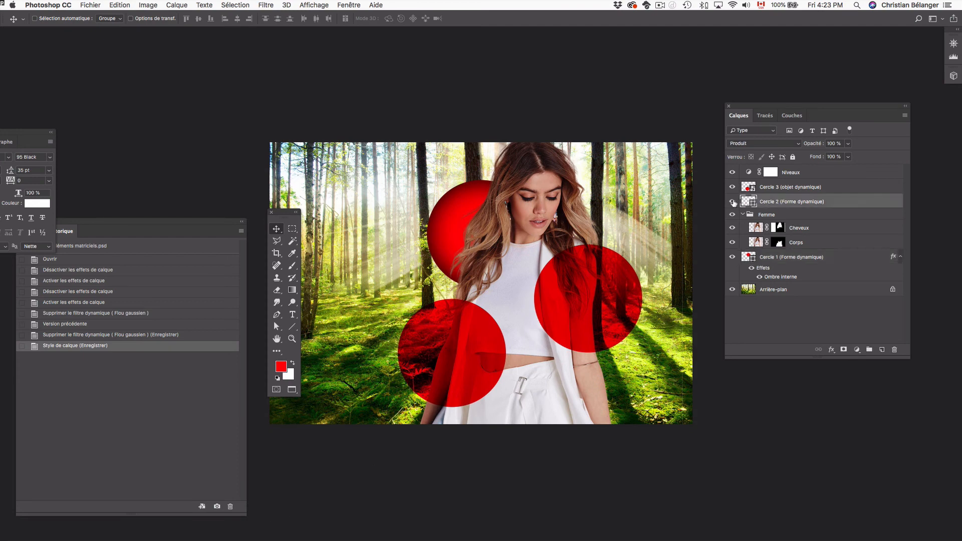
click(733, 201)
click(733, 202)
click(281, 367)
click(731, 449)
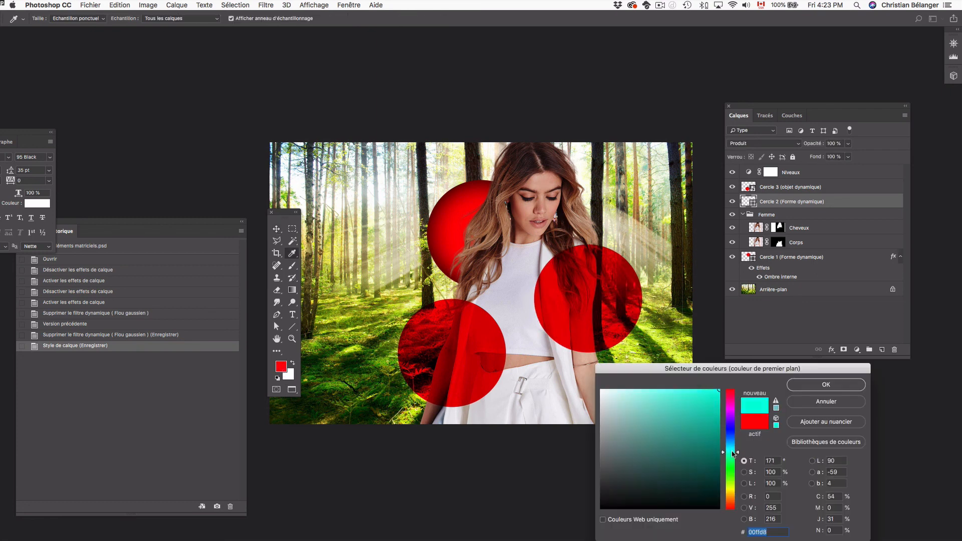
click(822, 385)
key(alt+BackSpace)
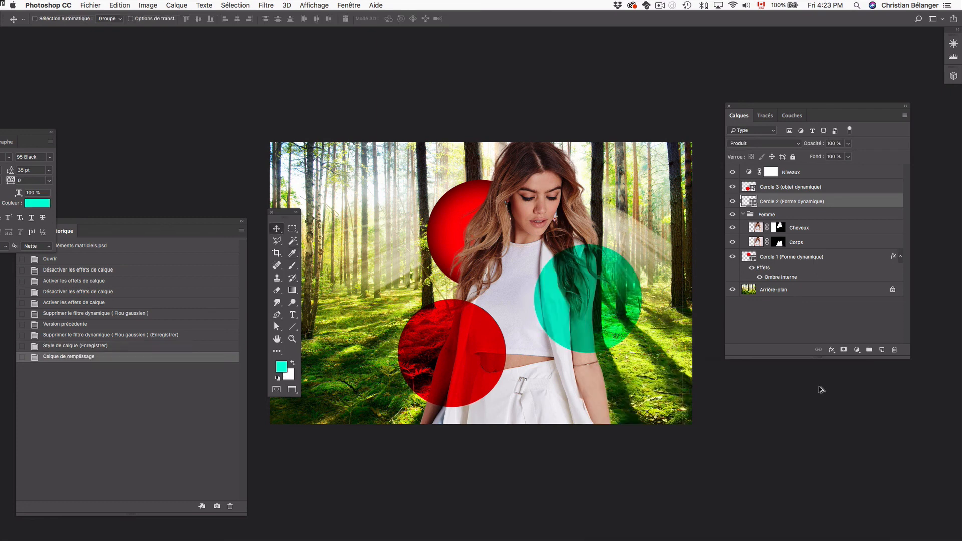
Switch to After Effects and move the Cercle 2 (Forme dynamique) layer over the woman's arm, to about 880, 523.
key(super+Tab)
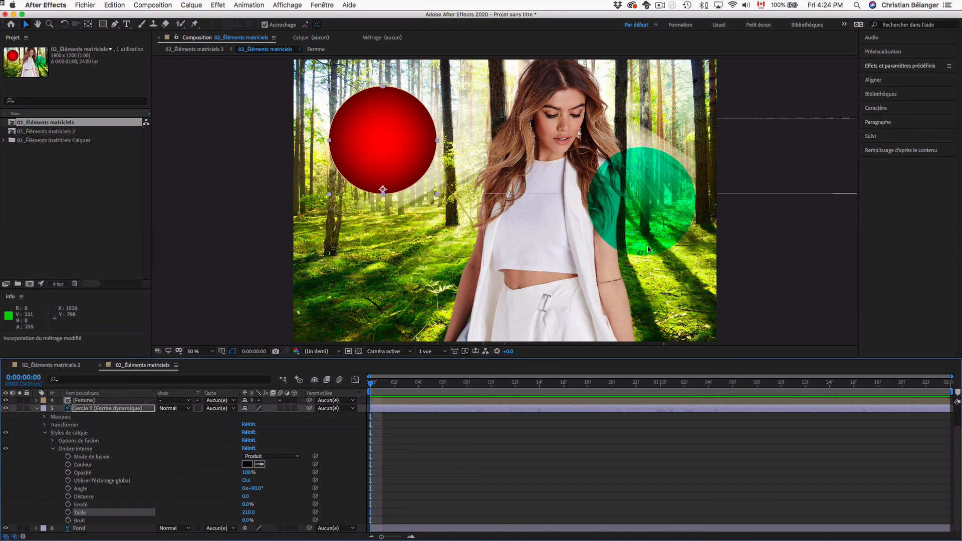
drag(650, 174, 583, 173)
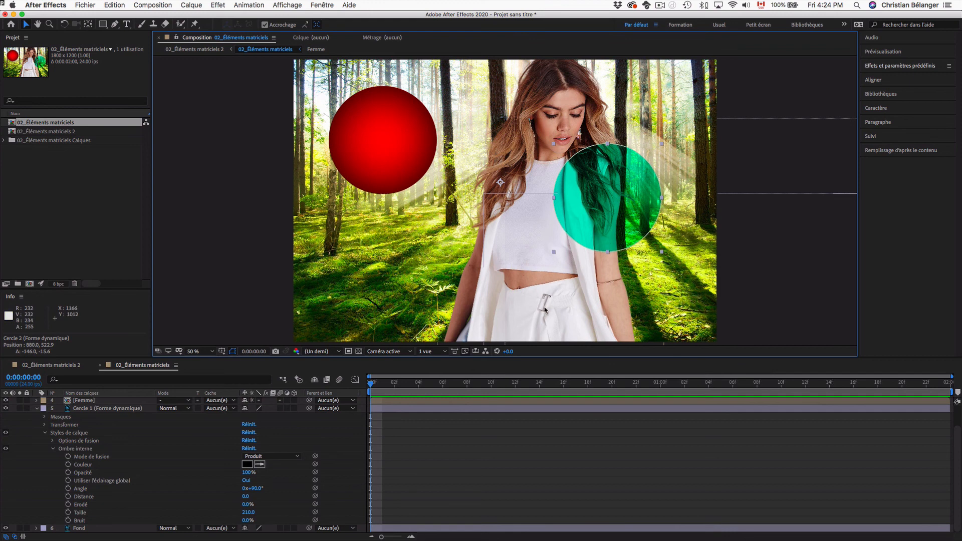
click(267, 291)
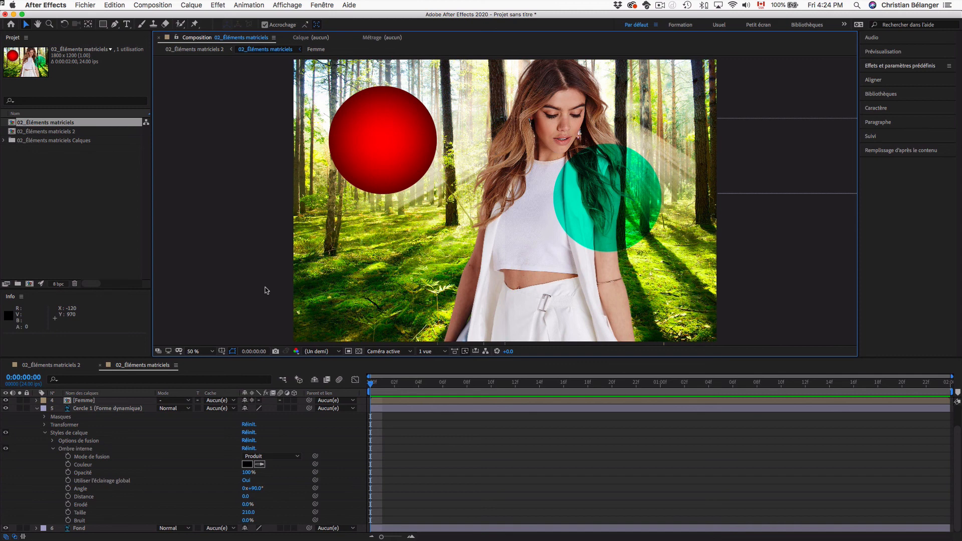
Delete all items from the project, including both compositions and the 02_Éléments matriciels Calques folder.
click(81, 202)
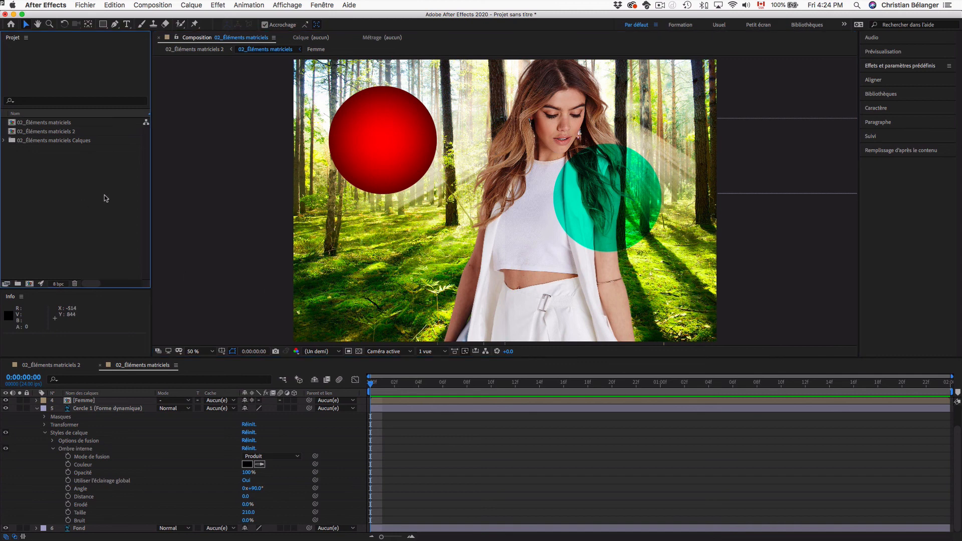
key(super+a)
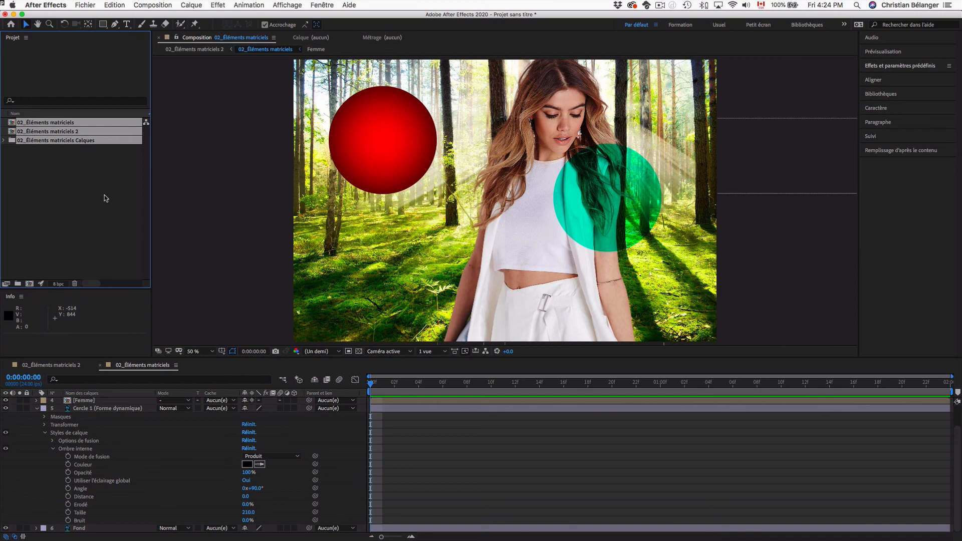
key(Delete)
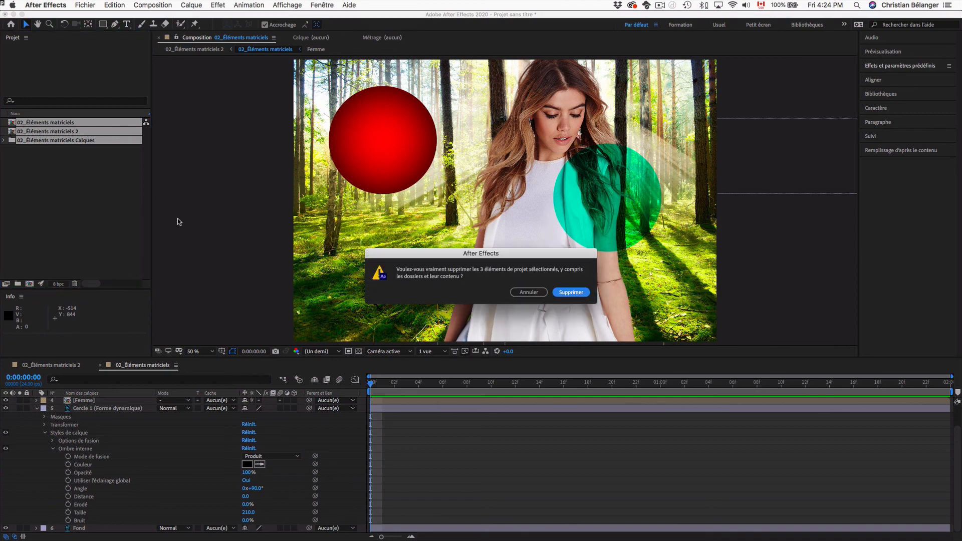
key(Return)
Import the video file 03_Éléments vidéos.mp4 from the Tests folder.
double_click(75, 165)
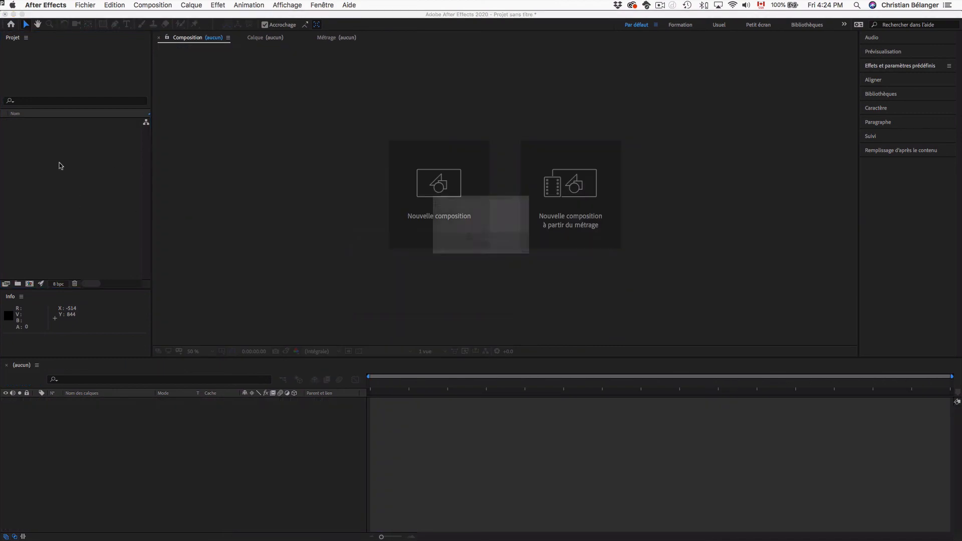
click(422, 102)
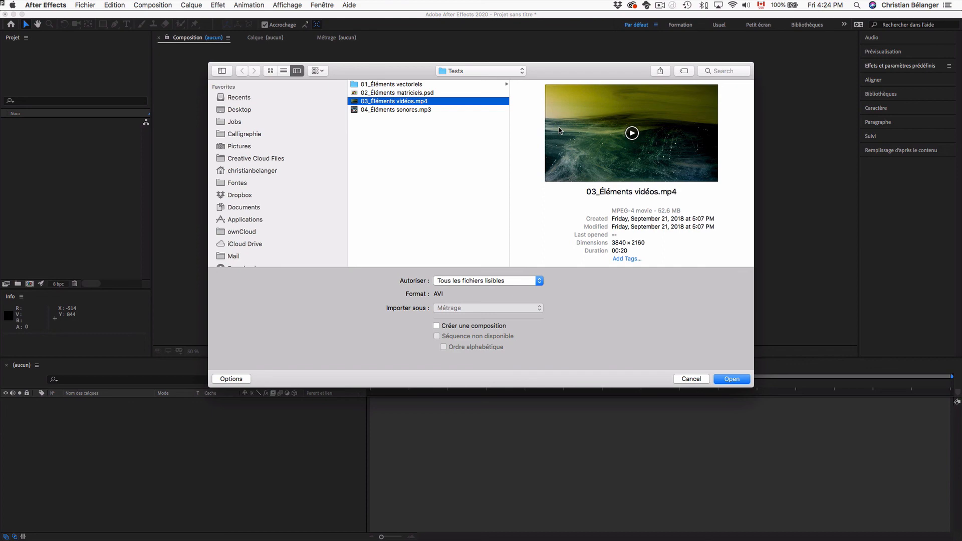
key(Return)
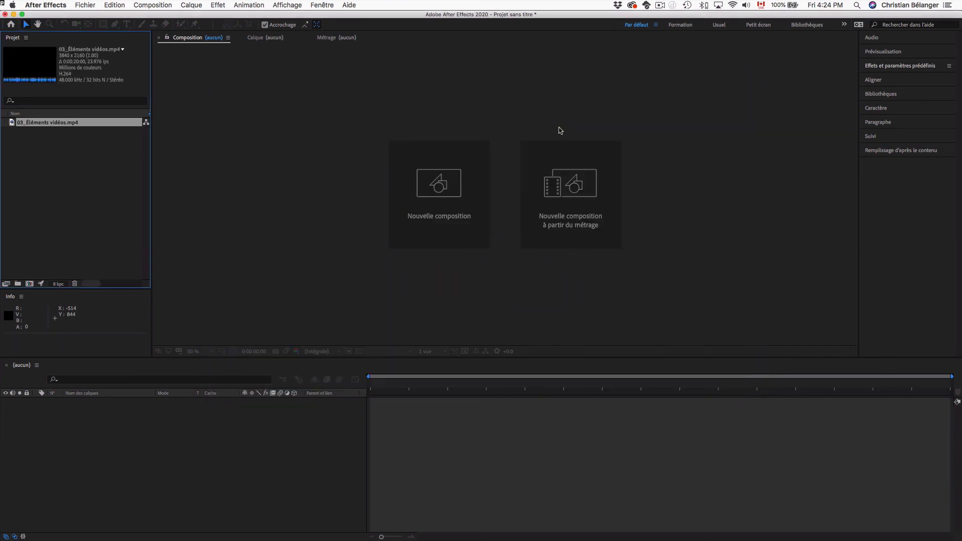
Create a new composition with the HDTV 1080 24 preset and add 03_Éléments vidéos.mp4 to it as a layer.
click(106, 160)
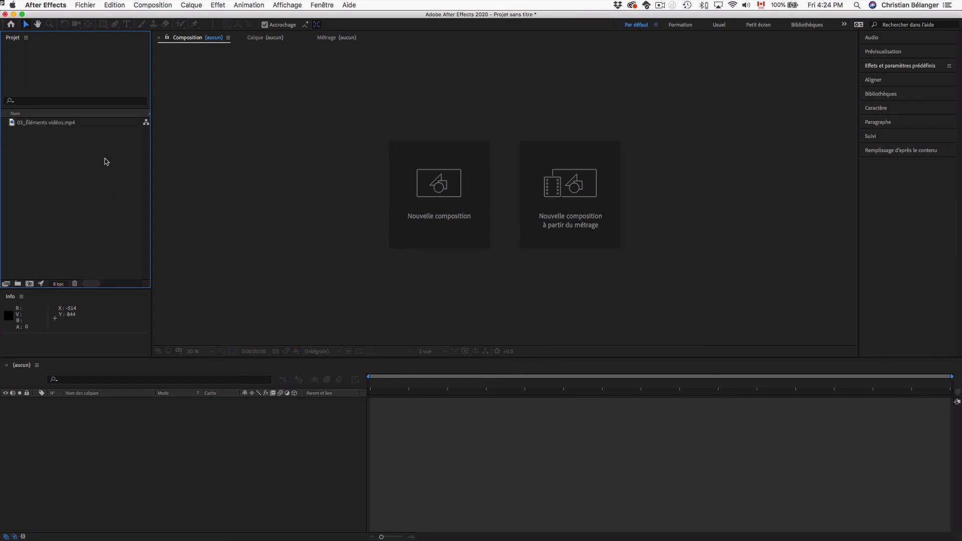
right_click(105, 161)
click(127, 166)
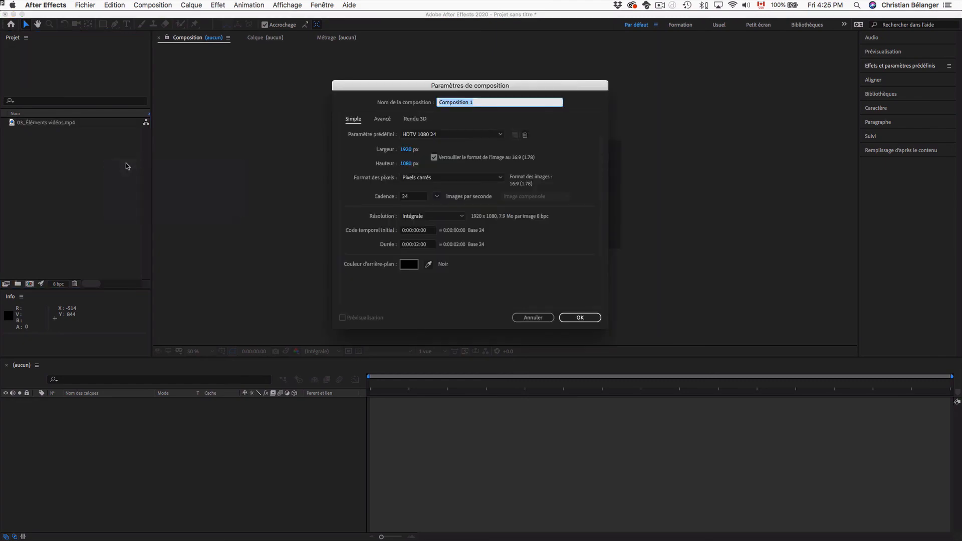
click(579, 318)
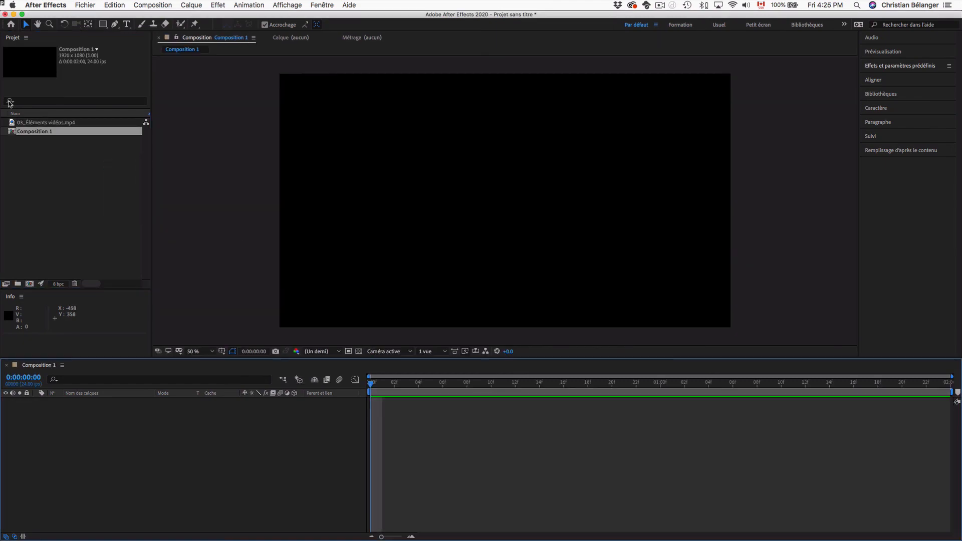
drag(43, 124, 196, 421)
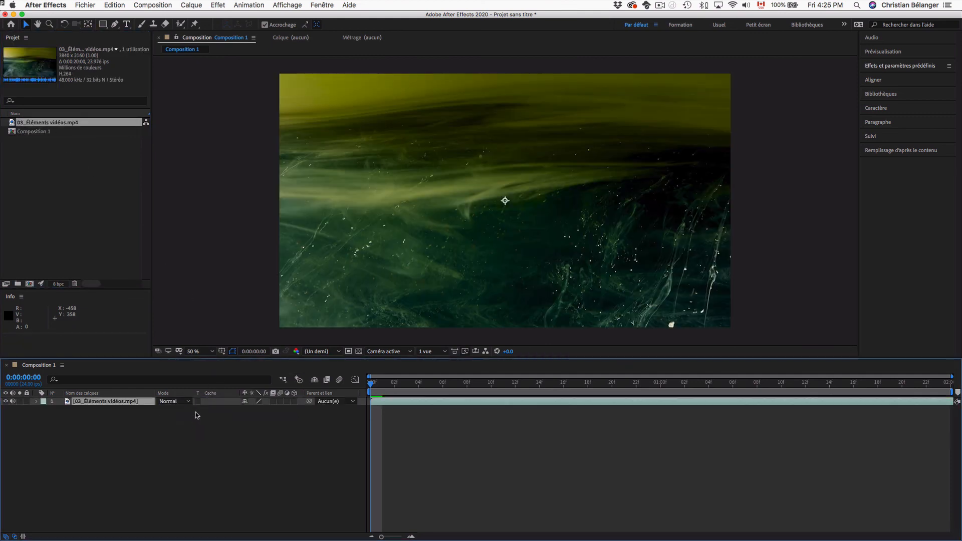
Preview Composition 1 containing only the video layer, pausing and resuming playback.
key(space)
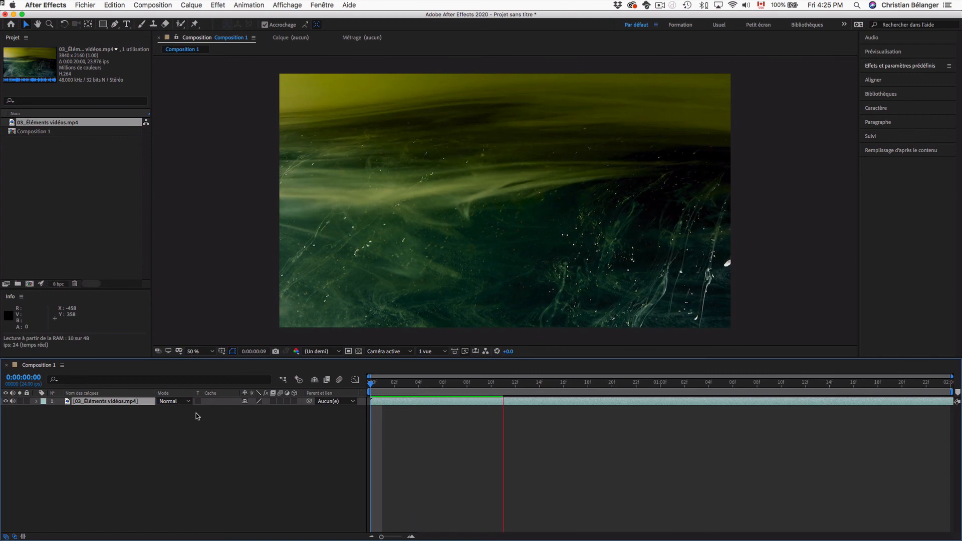
key(space)
key(space)
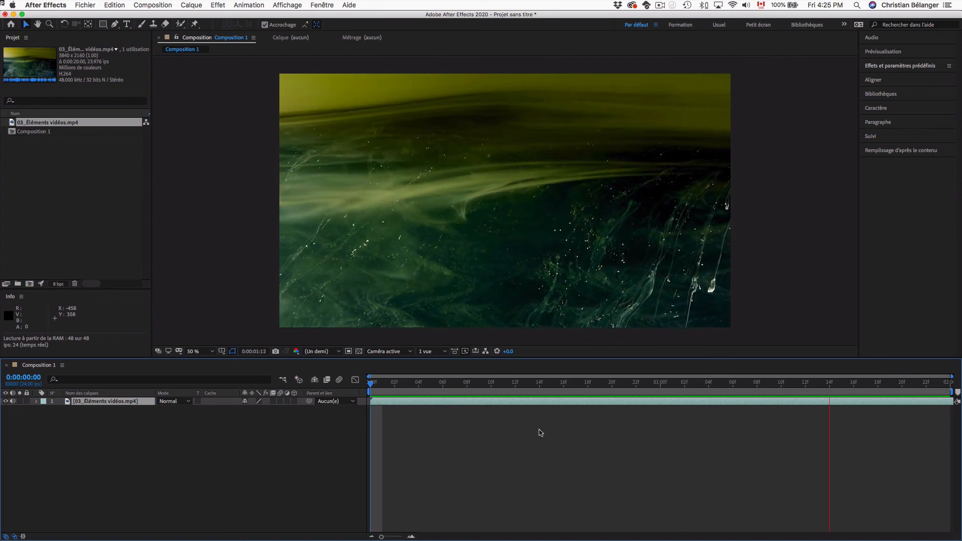
key(space)
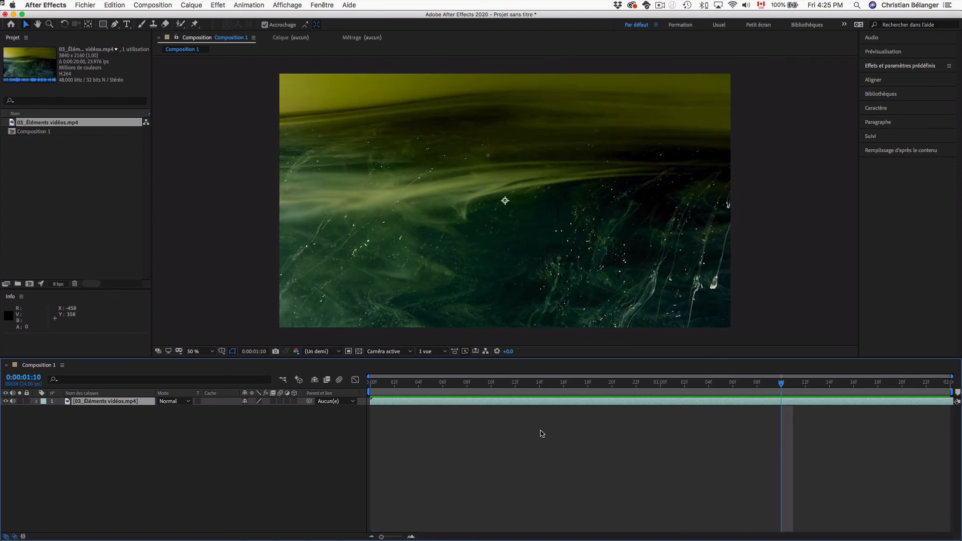
Import the audio file 04_Éléments sonores.mp3 from the Tests folder and add it to Composition 1 above the video layer.
click(73, 182)
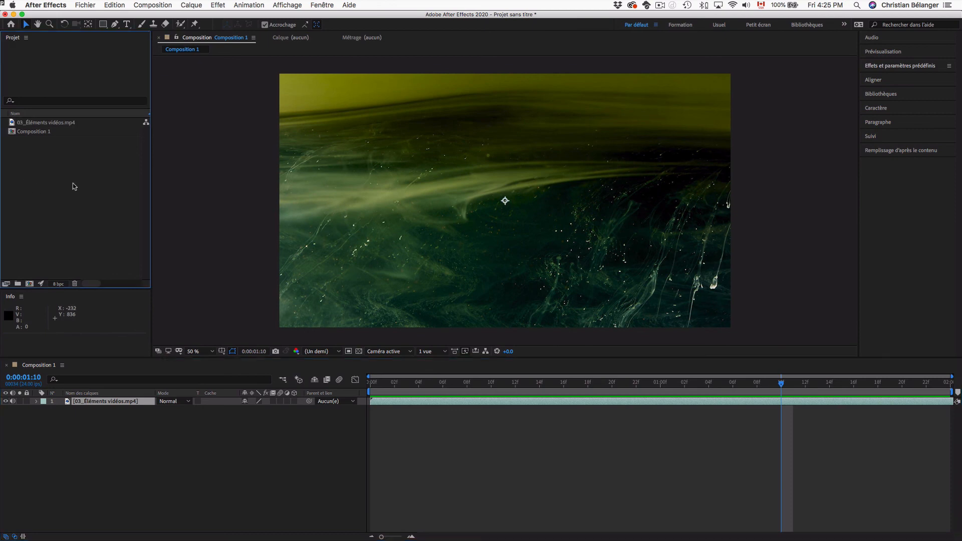
double_click(69, 186)
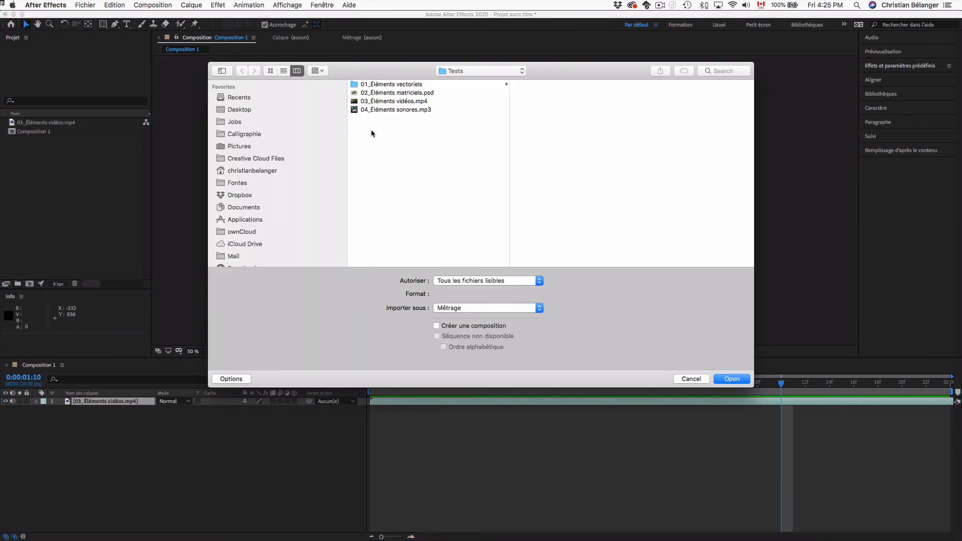
click(394, 111)
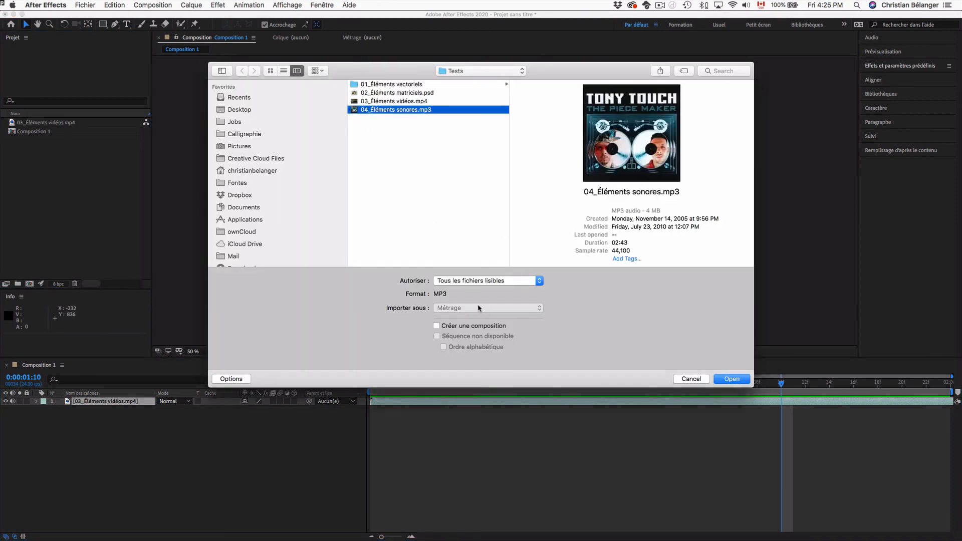
click(732, 378)
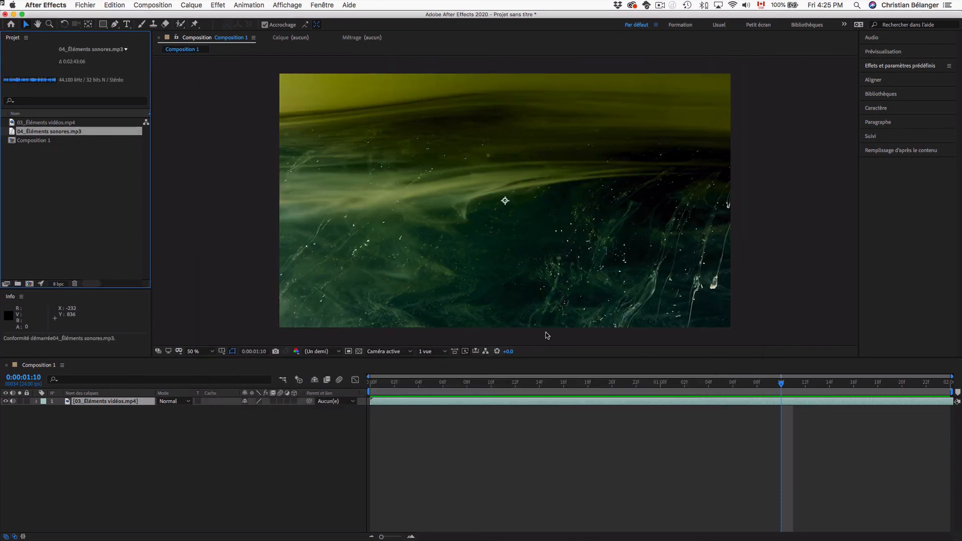
drag(55, 132, 95, 401)
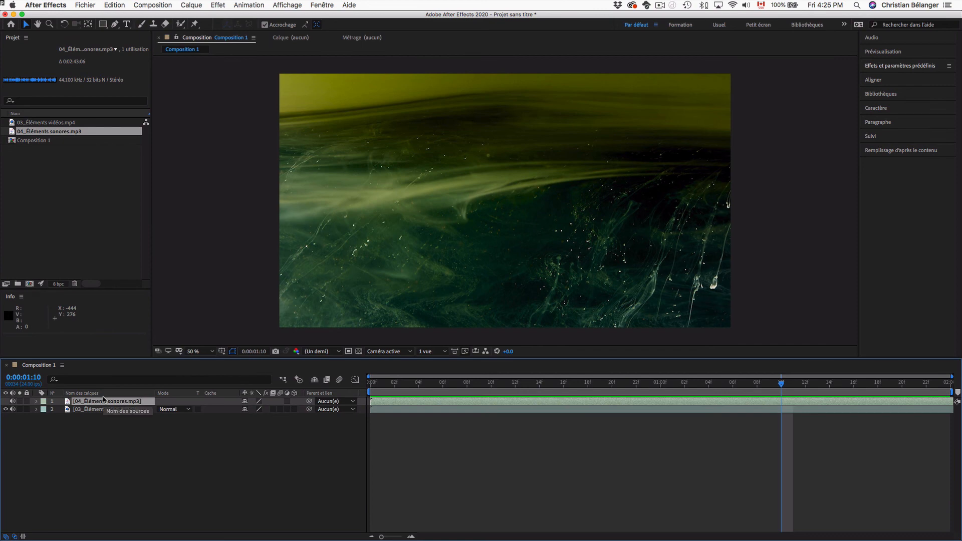
Preview Composition 1 from its first frame to check the added audio layer, and stop playback.
key(Home)
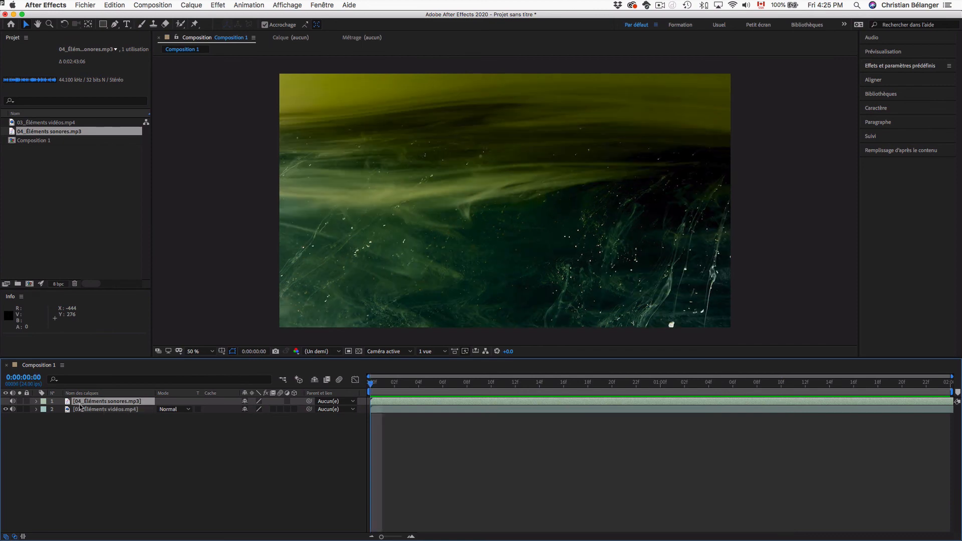
key(space)
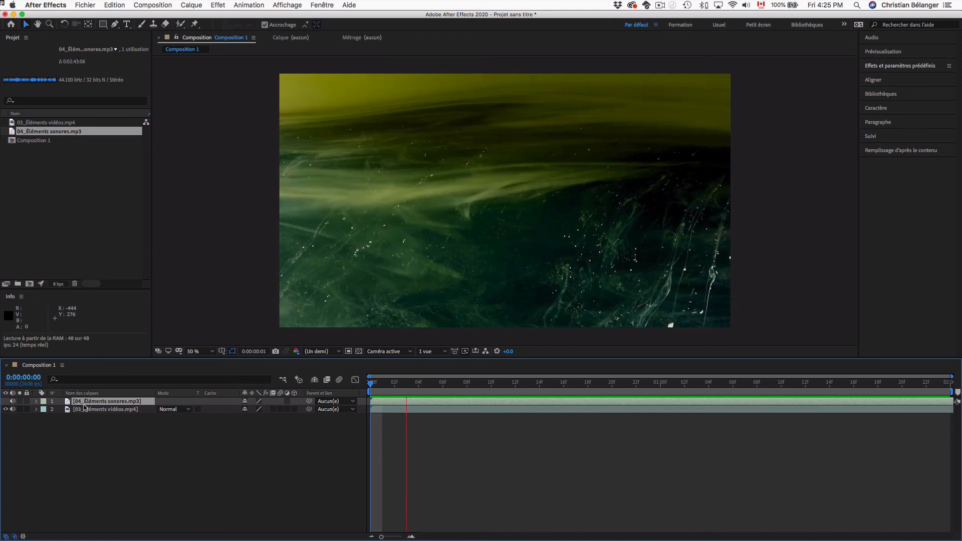
key(space)
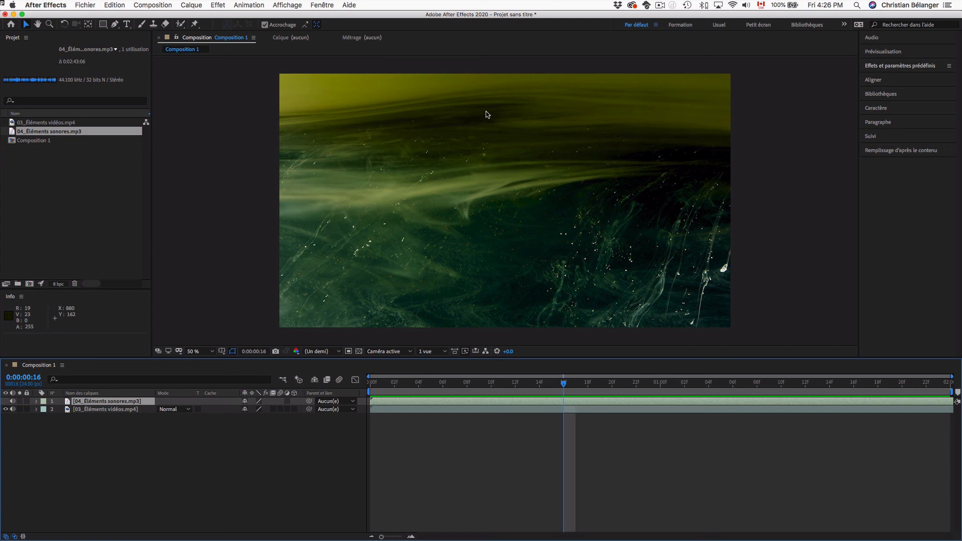
Set both the system sound output and the default output in the audio hardware preferences to Realtek USB2.0 Audio.
click(746, 6)
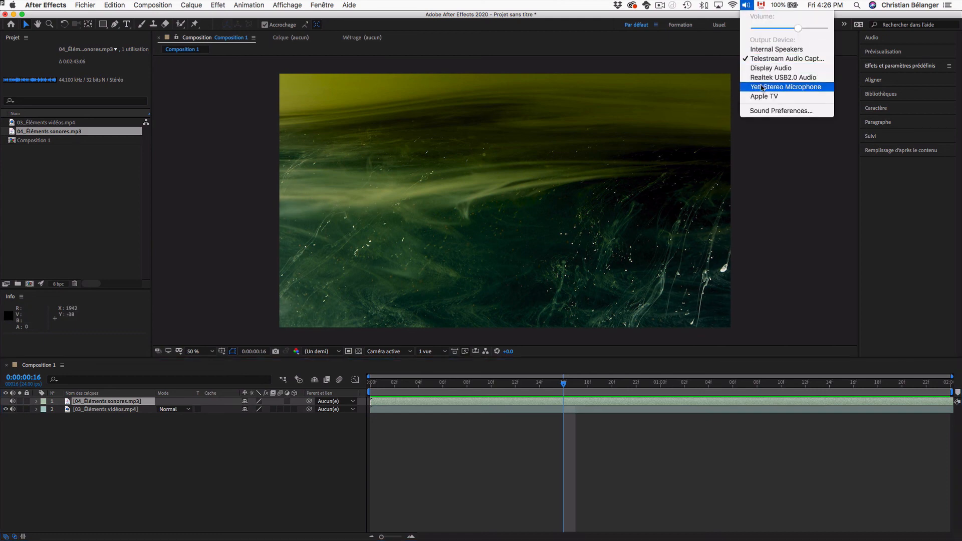
click(797, 78)
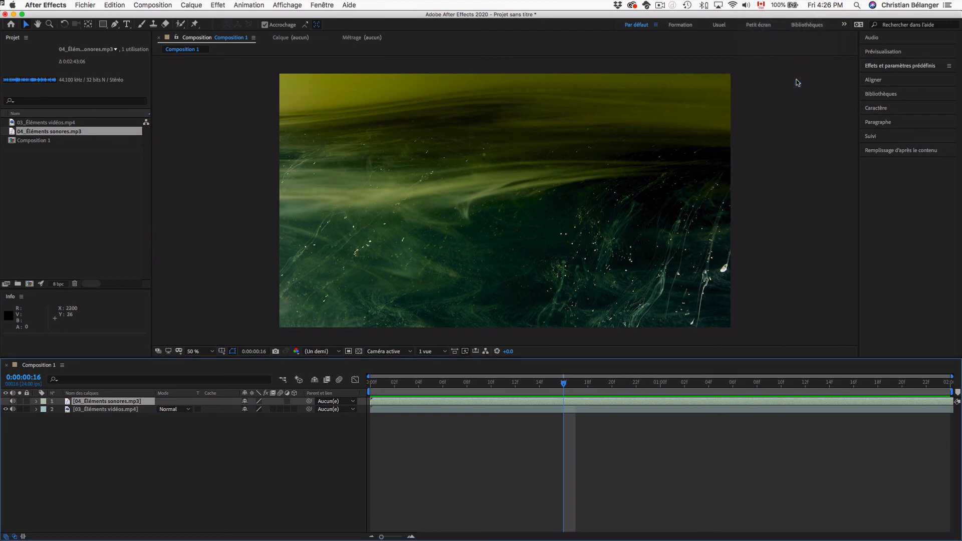
click(51, 4)
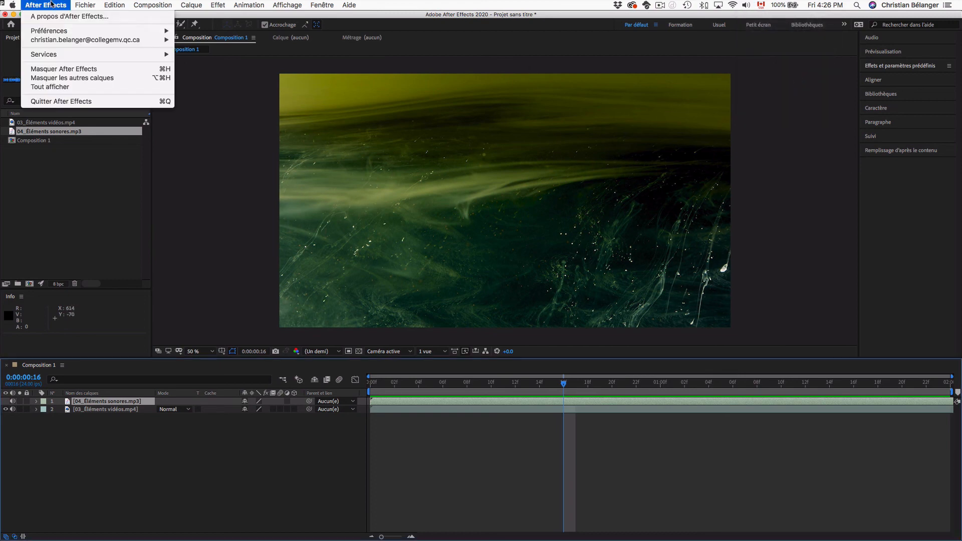
mouse_move(53, 31)
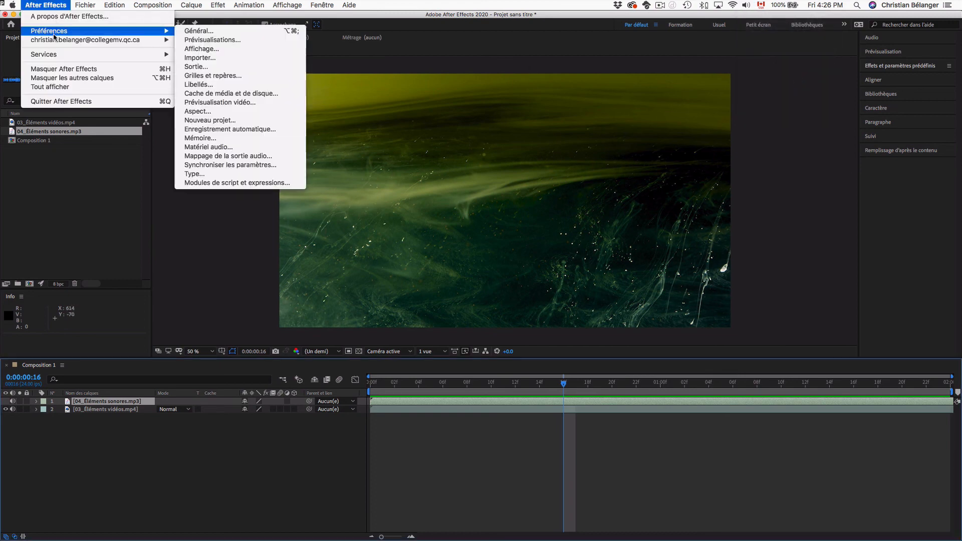
click(242, 148)
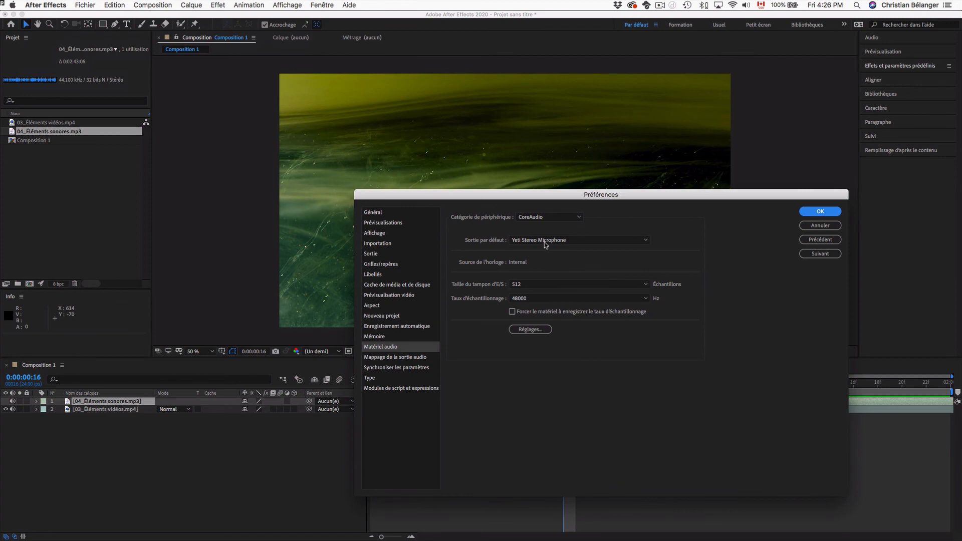
click(544, 242)
click(549, 287)
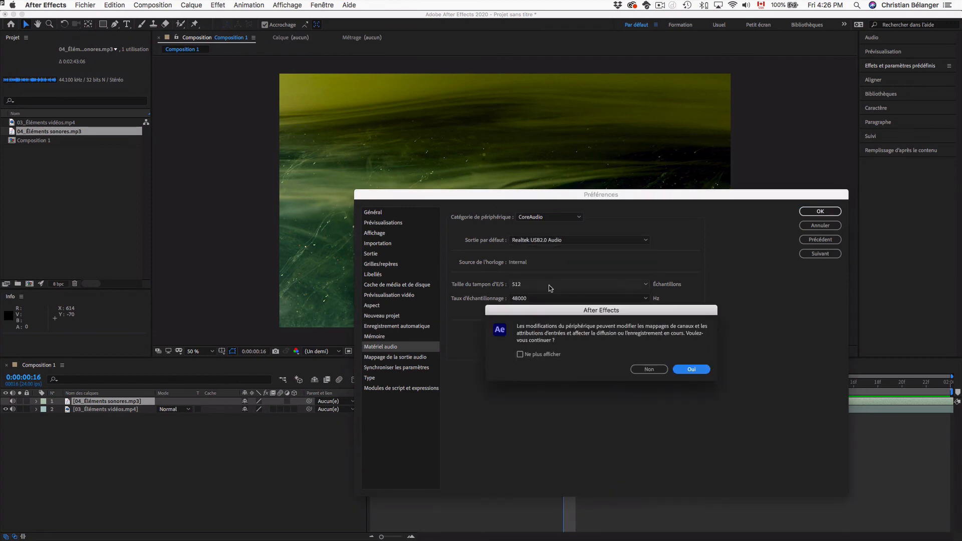
click(691, 369)
click(824, 212)
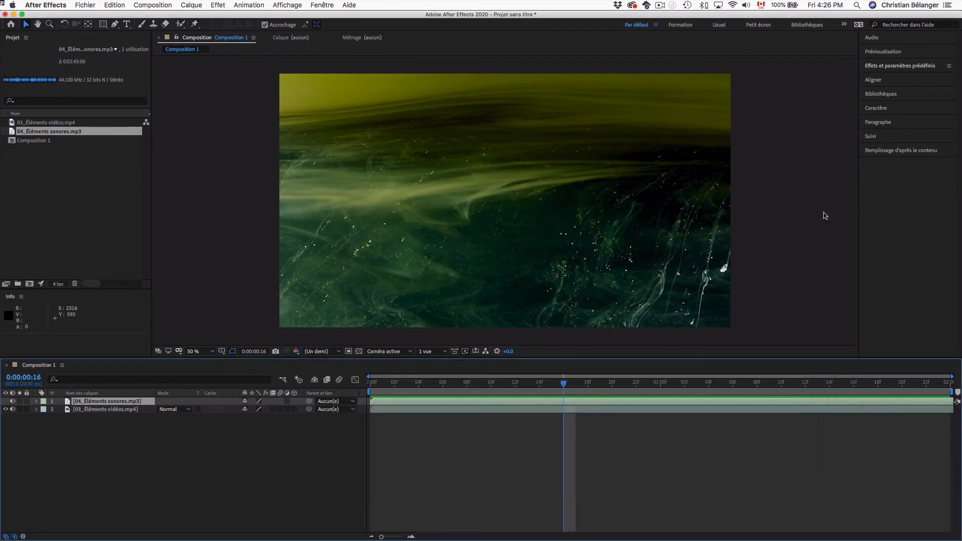
Play Composition 1 again to check its sound through the selected audio output, and stop playback.
key(space)
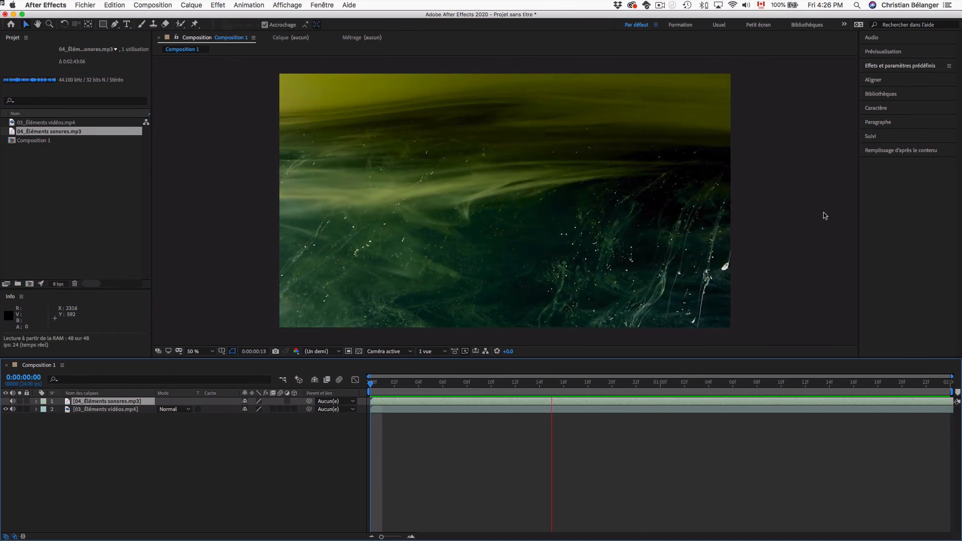
key(space)
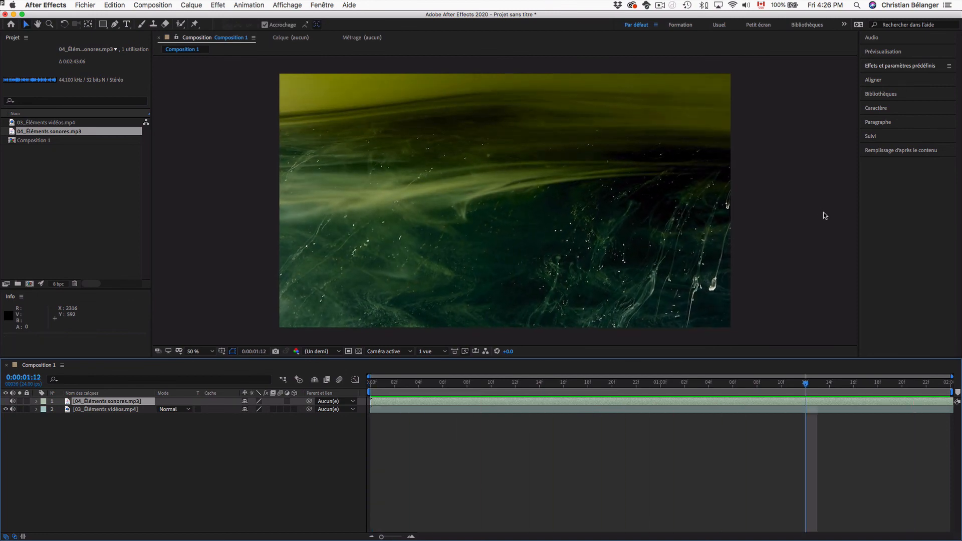